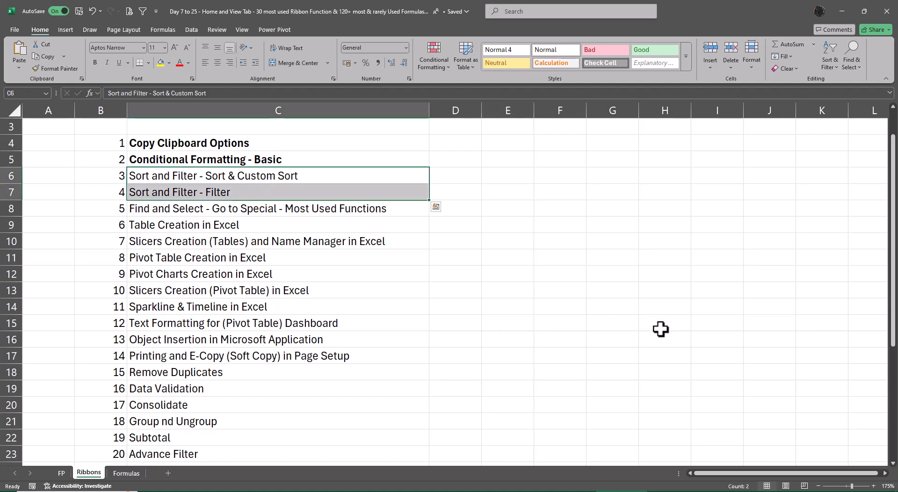
# Step: Bold the two Sort and Filter topics in C6:C7 and the Table Creation and table Slicers topics in C9:C10
pyautogui.hotkey('ctrl', 'b')
pyautogui.press('Down')
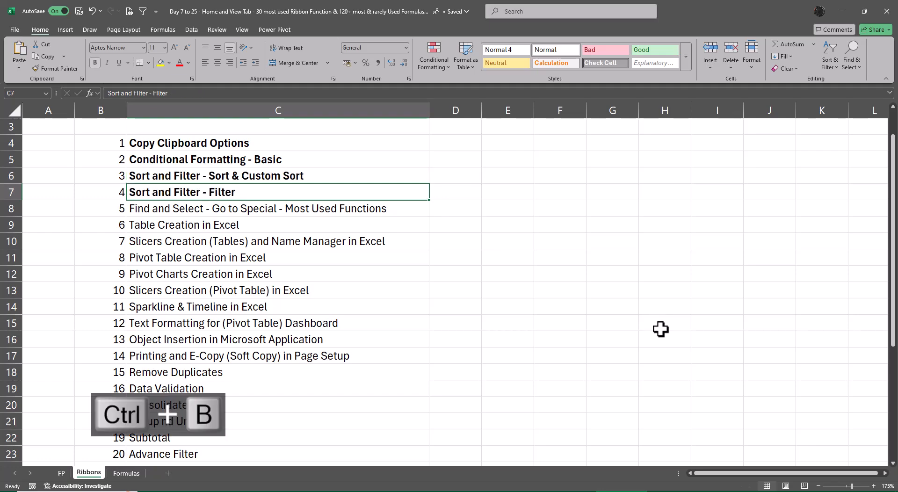
pyautogui.press('Down')
pyautogui.press('Down')
pyautogui.hotkey('shift', 'Down')
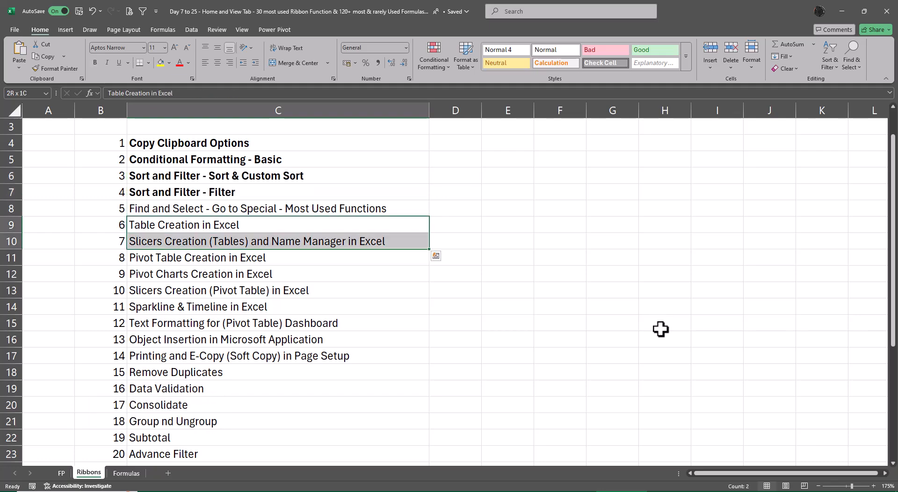
pyautogui.hotkey('ctrl', 'b')
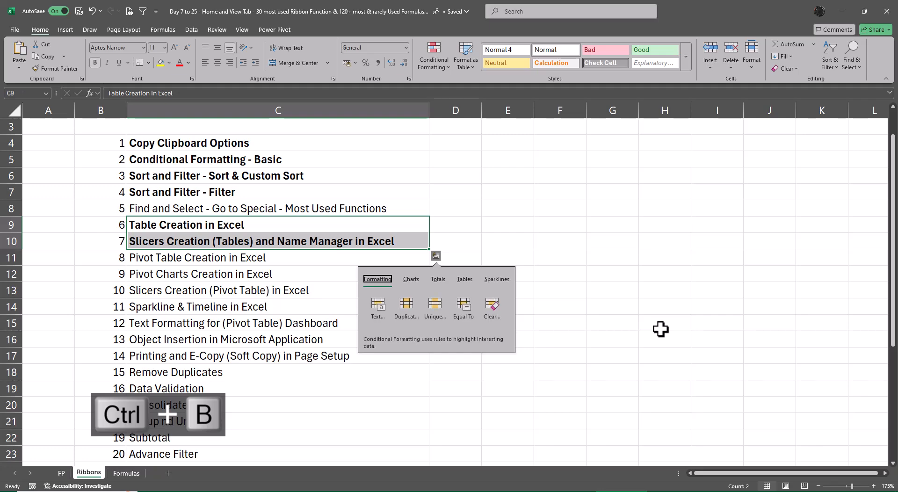
pyautogui.press('Escape')
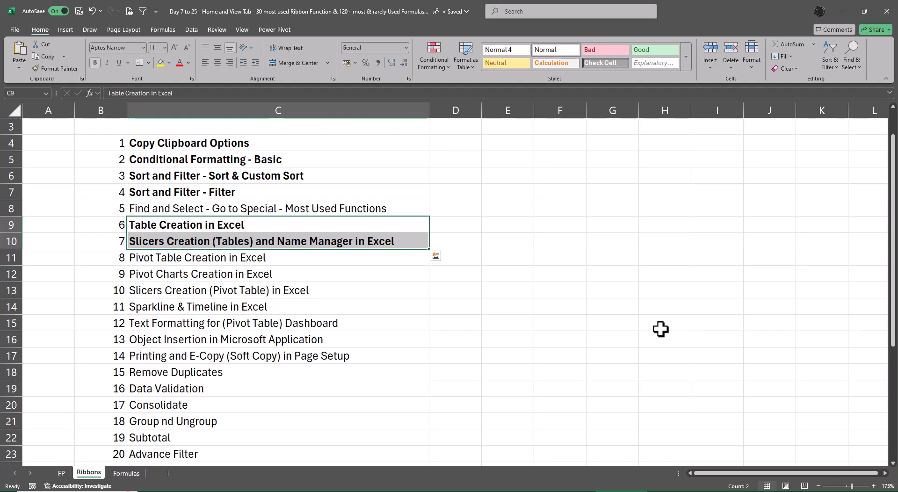
# Step: Bold the Pivot Table, Pivot Charts and Pivot Table Slicers topics in C11:C13
pyautogui.press('Down')
pyautogui.press('Down')
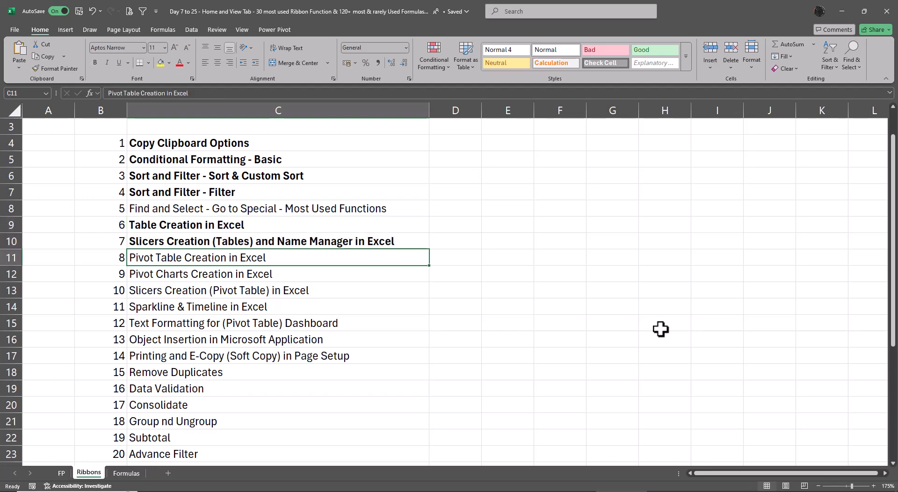
pyautogui.hotkey('ctrl', 'b')
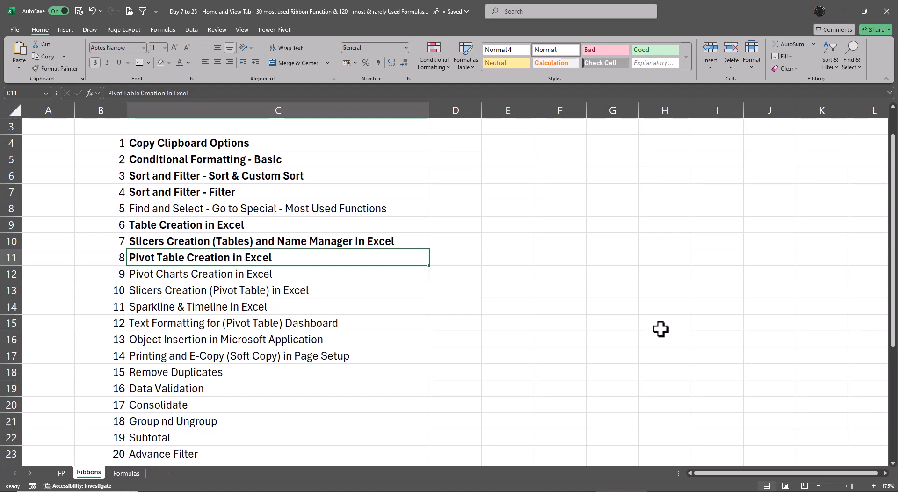
pyautogui.hotkey('shift', 'Down')
pyautogui.hotkey('shift', 'Down')
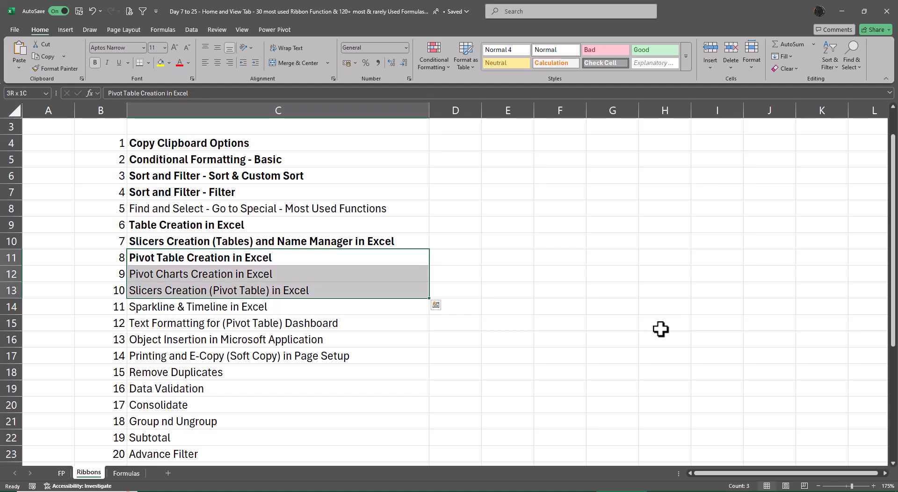
pyautogui.hotkey('ctrl', 'b')
pyautogui.hotkey('ctrl', 'b')
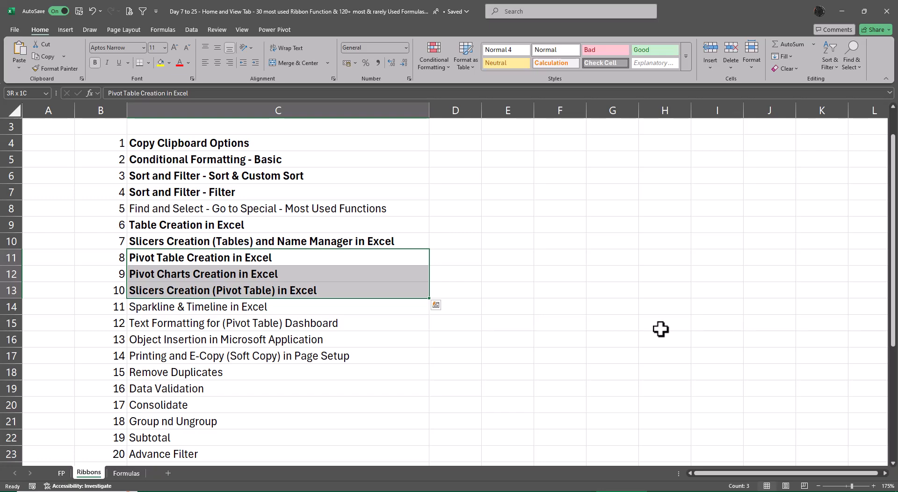
# Step: Bold the Find and Select - Go to Special topic in C8
pyautogui.press('Up')
pyautogui.press('Up')
pyautogui.press('Up')
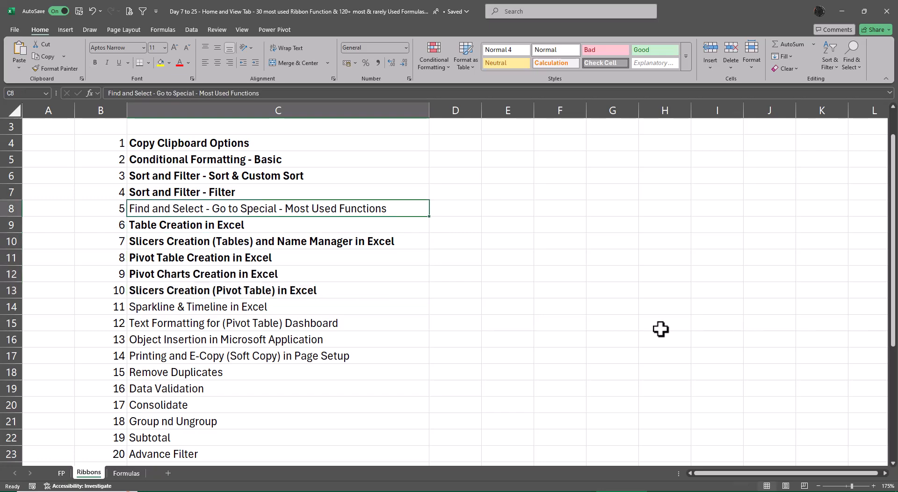
pyautogui.hotkey('ctrl', 'b')
pyautogui.press('Up')
pyautogui.press('Up')
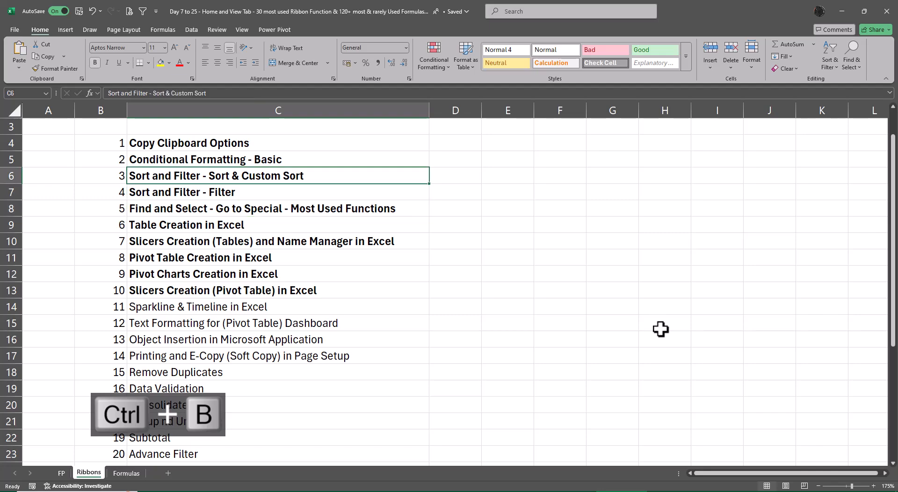
pyautogui.hotkey('shift', 'Down')
pyautogui.hotkey('shift', 'Down')
pyautogui.hotkey('shift', 'Down')
pyautogui.hotkey('shift', 'Down')
pyautogui.hotkey('shift', 'Down')
pyautogui.hotkey('shift', 'Down')
pyautogui.hotkey('shift', 'Down')
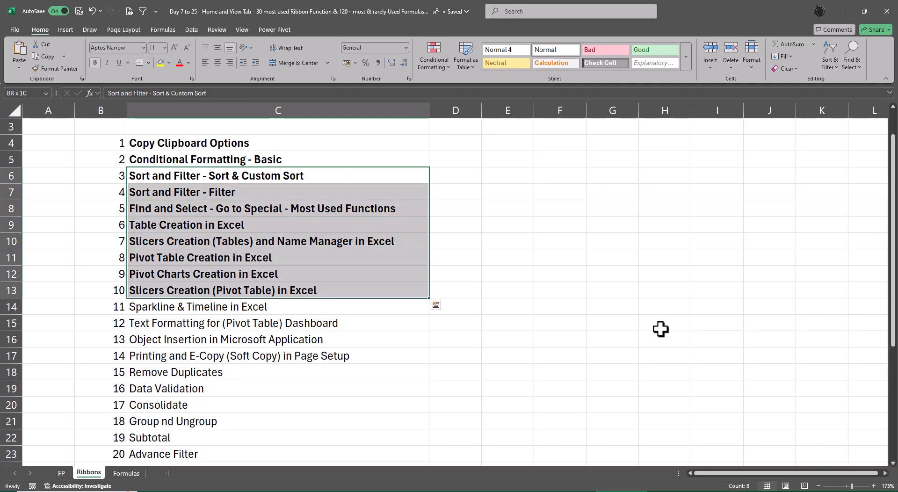
pyautogui.press('Right')
pyautogui.press('Left')
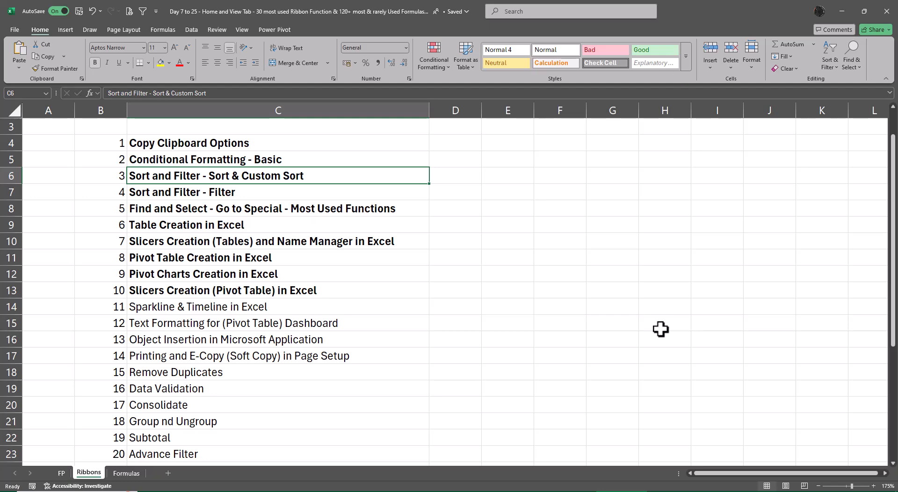
# Step: Switch to File Explorer and open EmployeeRawData.xlsx from the Excel Files folder
pyautogui.click(841, 12)
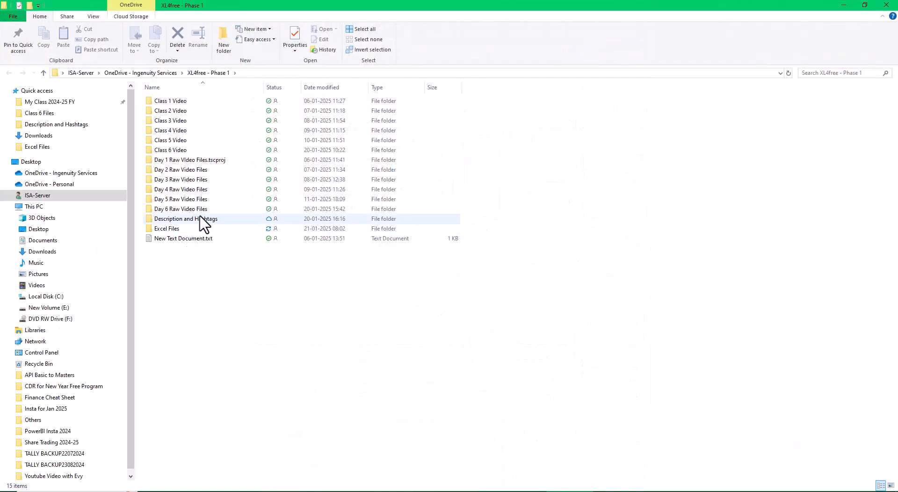
pyautogui.click(183, 230)
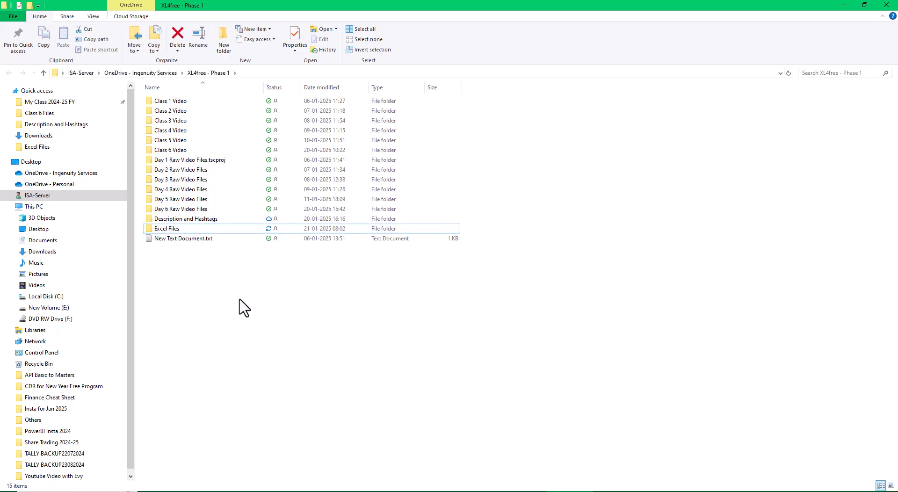
pyautogui.doubleClick(167, 227)
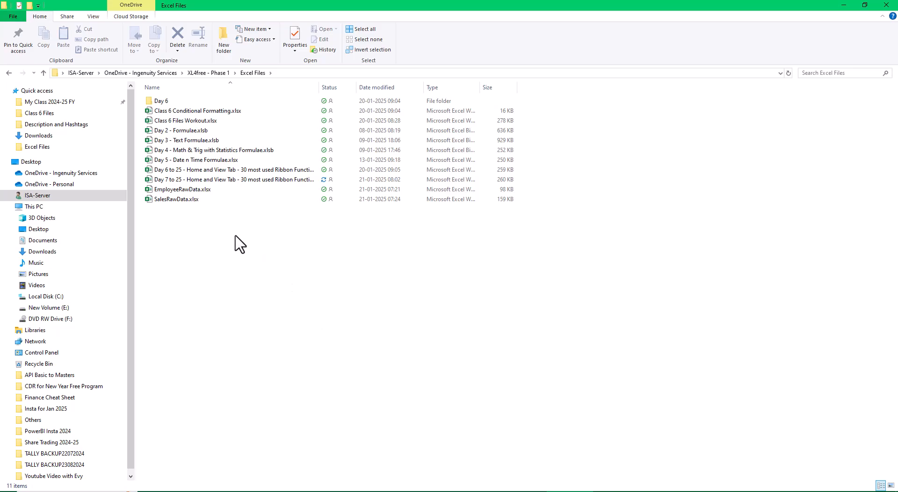
pyautogui.doubleClick(187, 193)
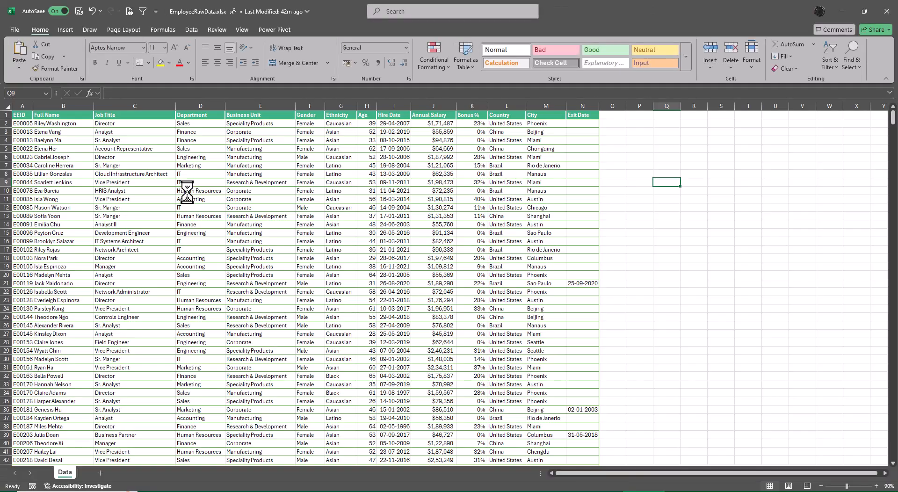
# Step: Autofit the column widths of the whole employee data range starting at A1, and save the workbook
pyautogui.hotkey('ctrl', 'Left')
pyautogui.hotkey('ctrl', 'Left')
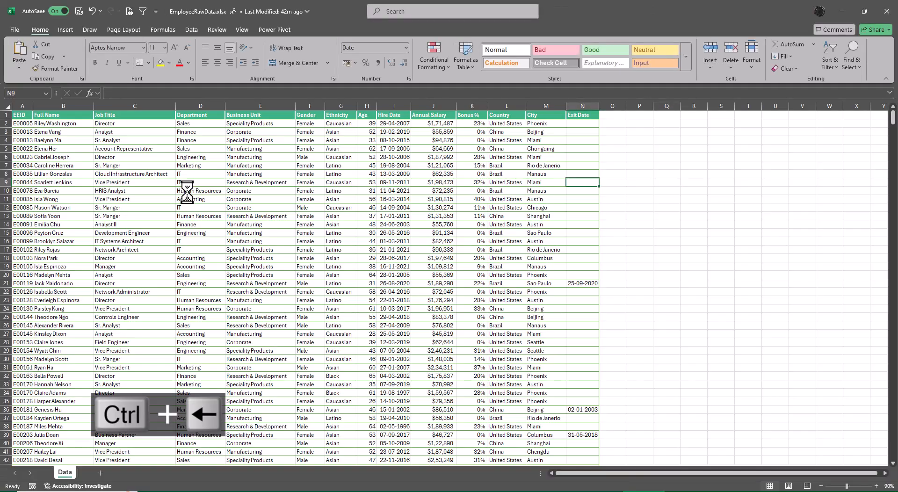
pyautogui.hotkey('ctrl', 'Up')
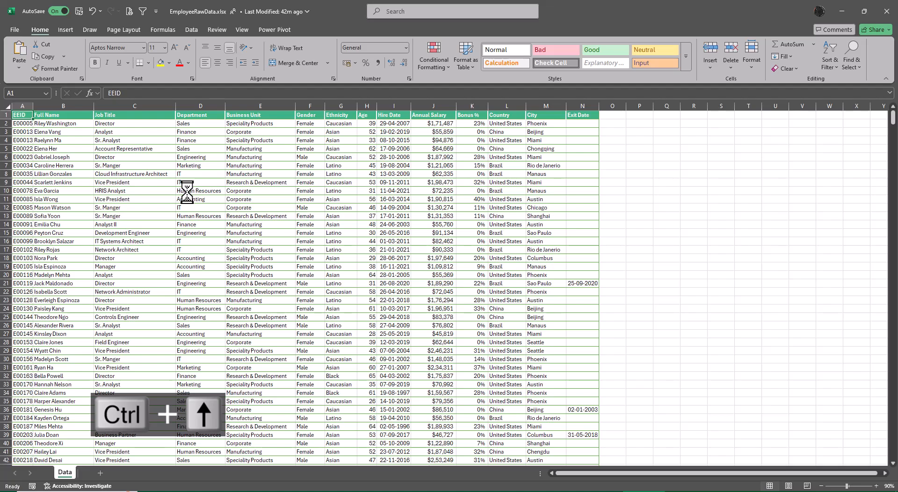
pyautogui.hotkey('ctrl', 'shift', 'Down')
pyautogui.hotkey('ctrl', 'shift', 'Right')
pyautogui.hotkey('alt', 'o')
pyautogui.press('c')
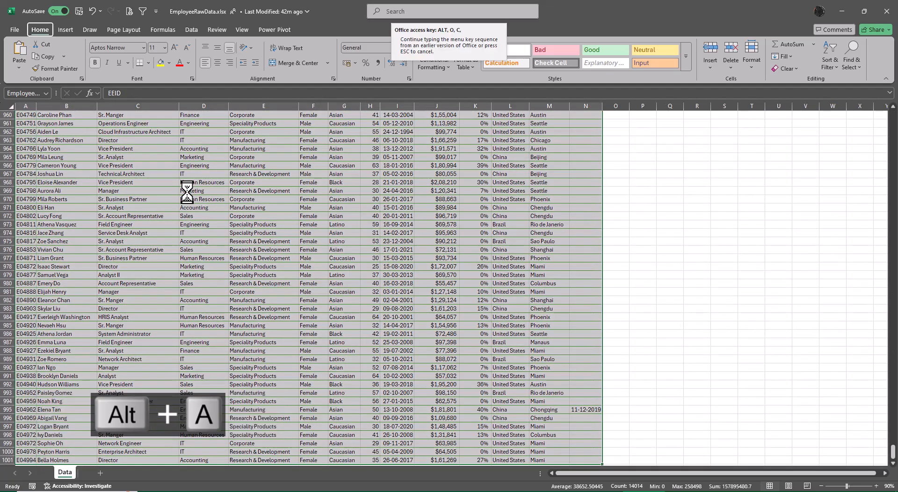
pyautogui.press('a')
pyautogui.press('Right')
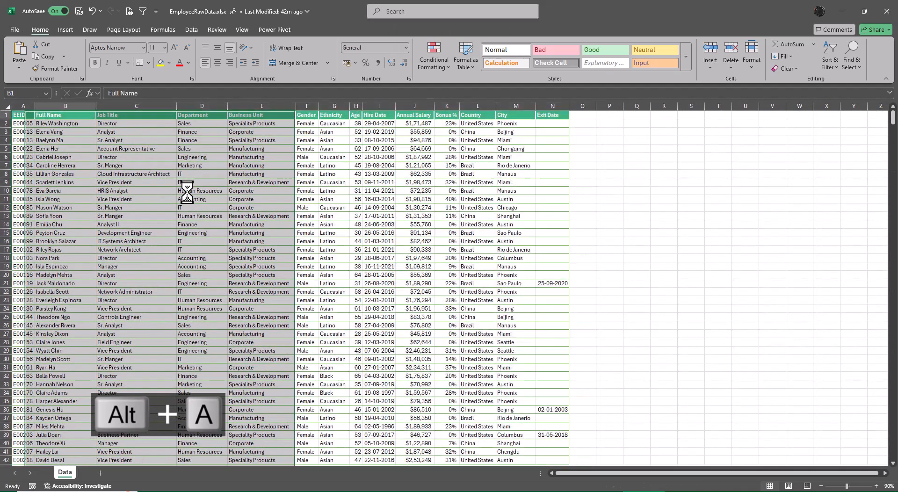
pyautogui.press('Left')
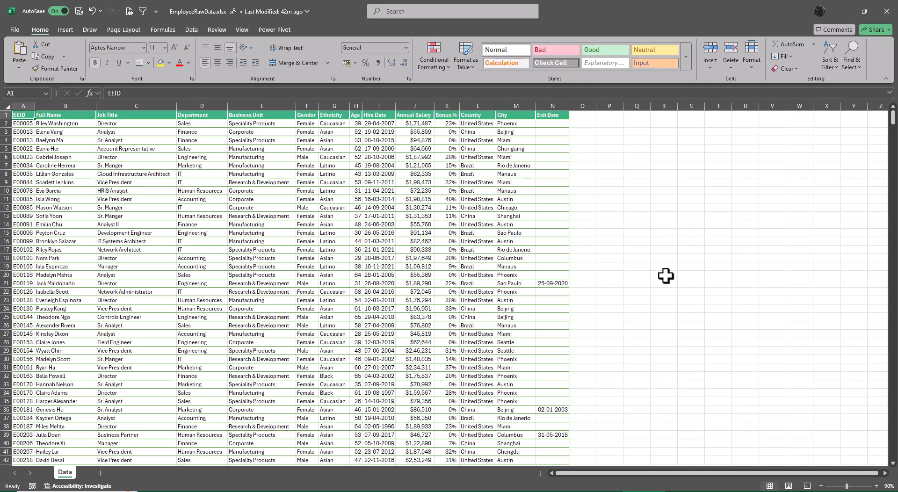
pyautogui.hotkey('ctrl', 's')
# Step: Look through the employee records and the available Sort & Filter options
pyautogui.scroll(-5, 651, 271)
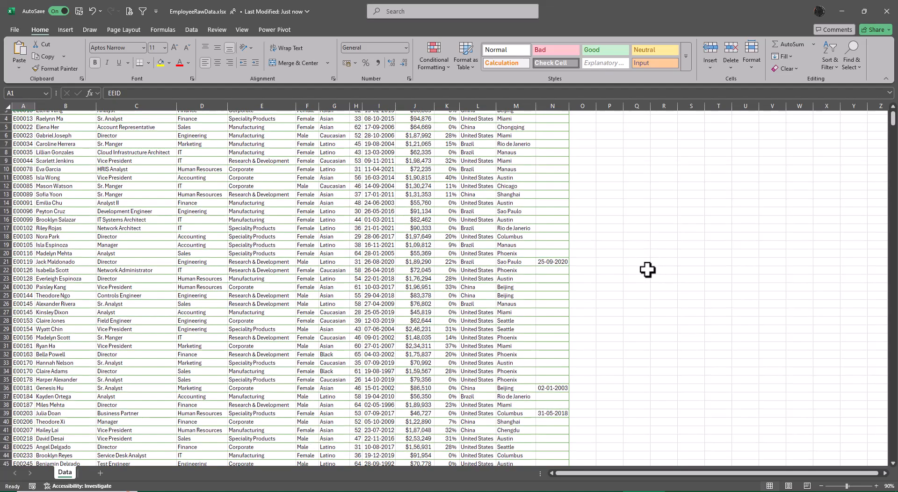
pyautogui.scroll(-20, 648, 270)
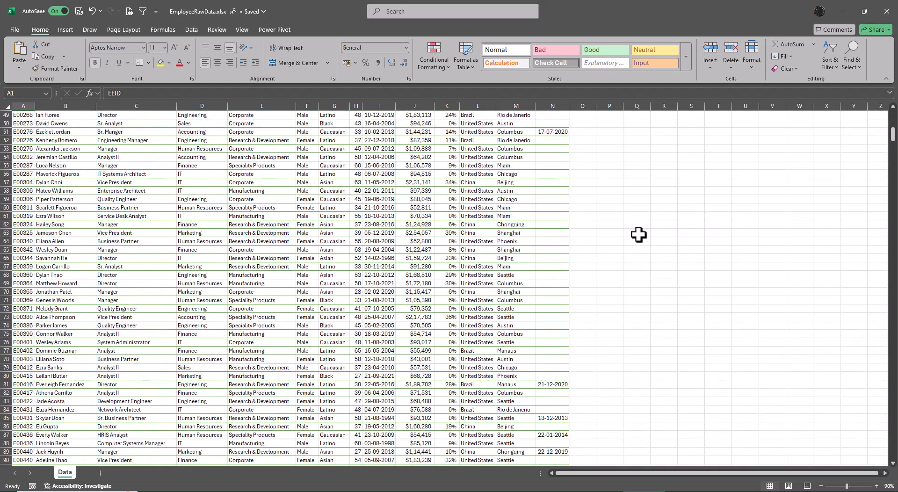
pyautogui.scroll(-20, 645, 245)
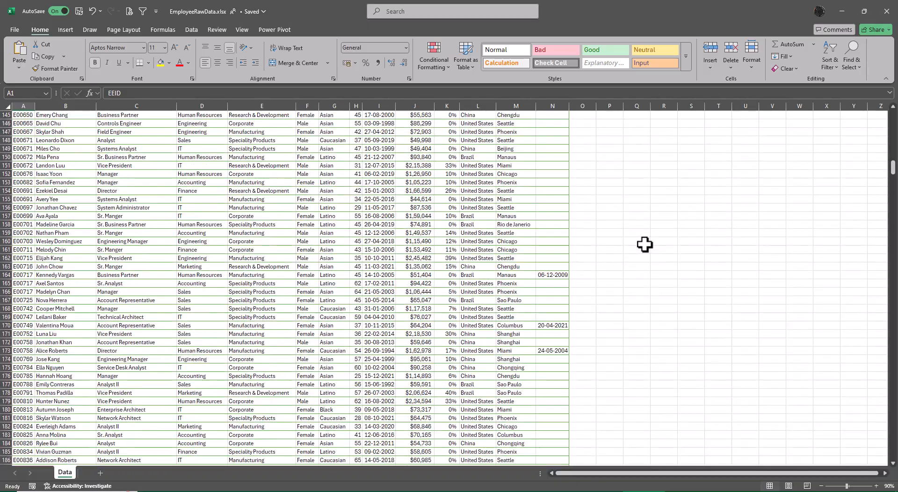
pyautogui.scroll(20, 639, 256)
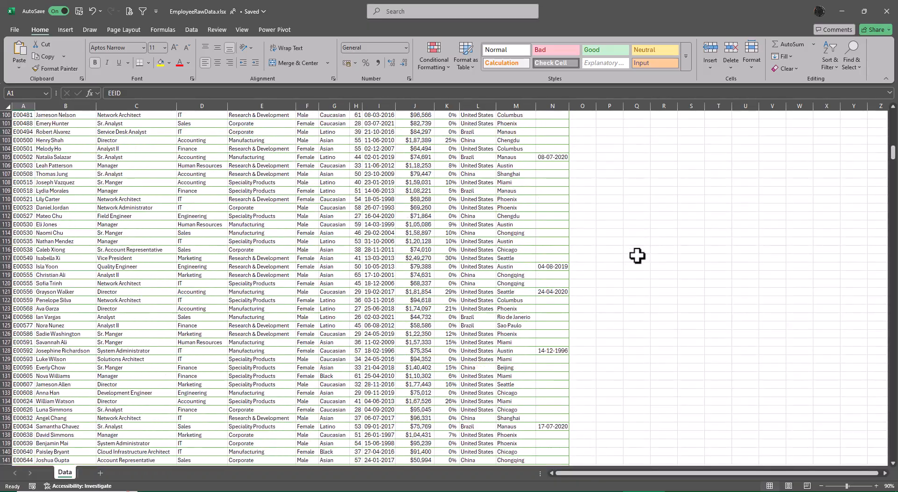
pyautogui.scroll(13, 633, 253)
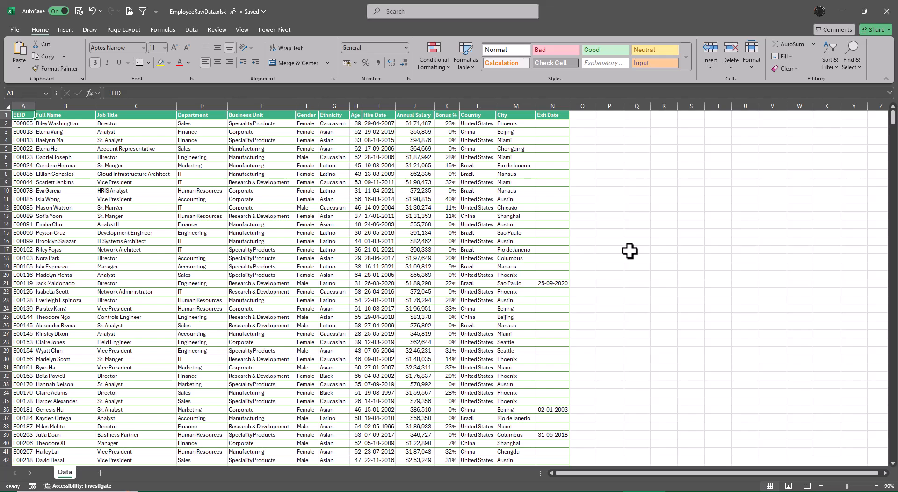
pyautogui.click(829, 64)
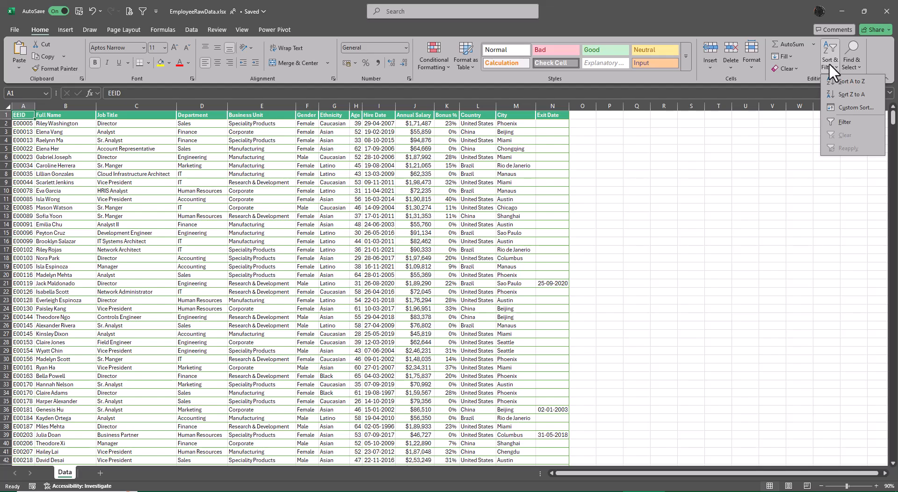
pyautogui.click(717, 228)
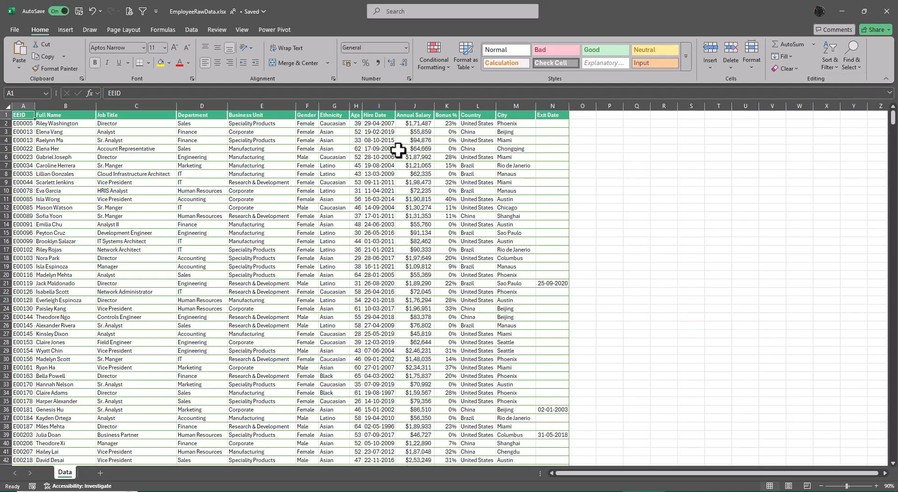
# Step: Sort the employee data by the EEID column from A to Z
pyautogui.click(189, 29)
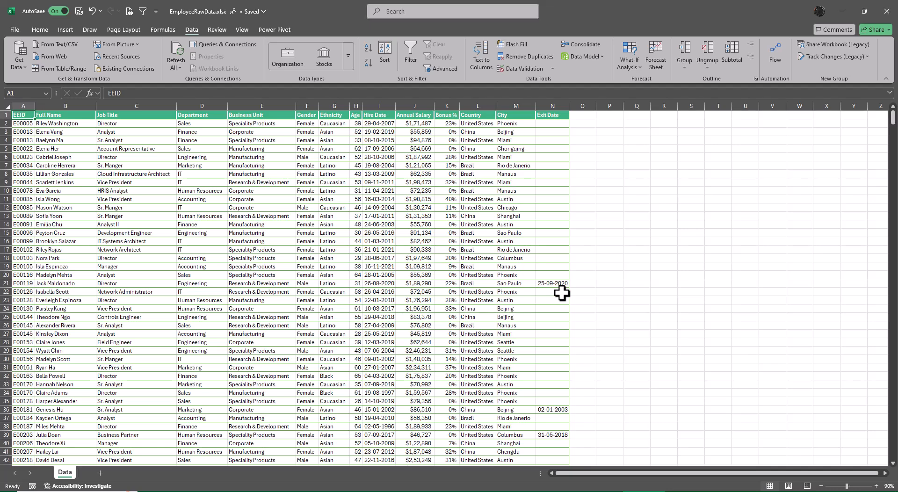
pyautogui.press('alt')
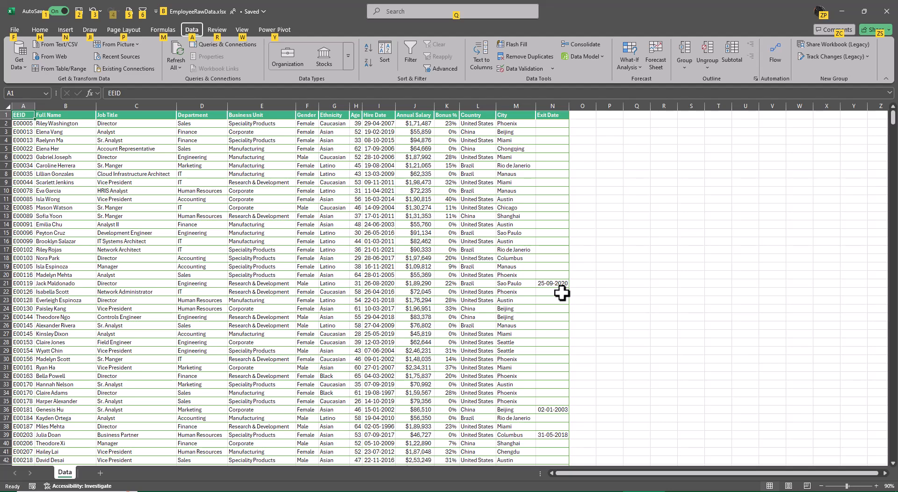
pyautogui.press('a')
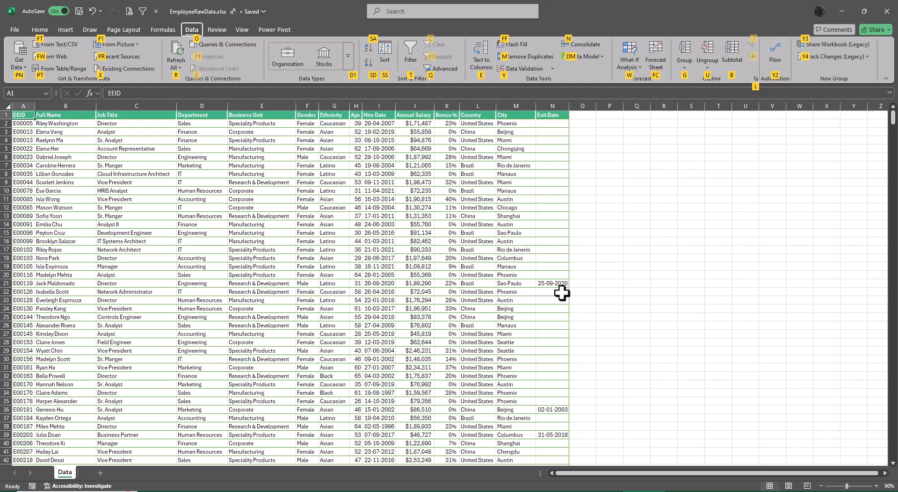
pyautogui.press('s')
pyautogui.press('a')
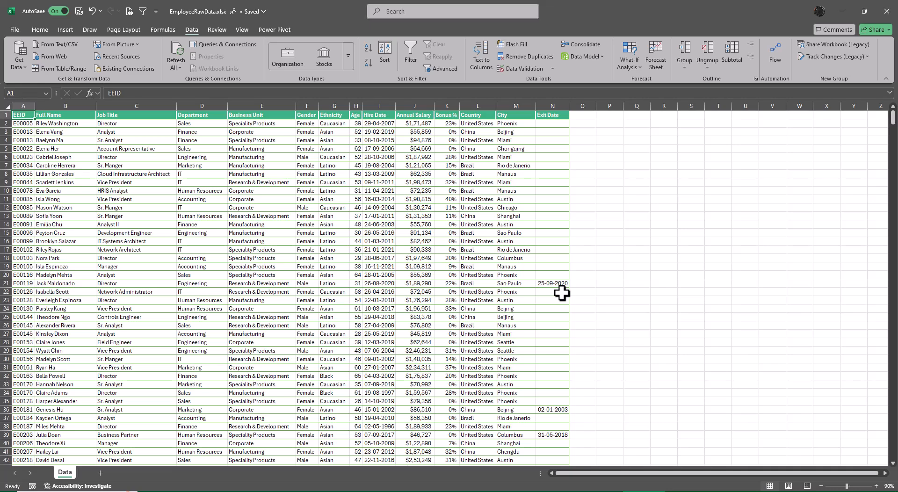
# Step: Apply a custom sort to the employee data by EEID on cell values, in Z to A order
pyautogui.press('alt')
pyautogui.press('a')
pyautogui.press('s')
pyautogui.press('s')
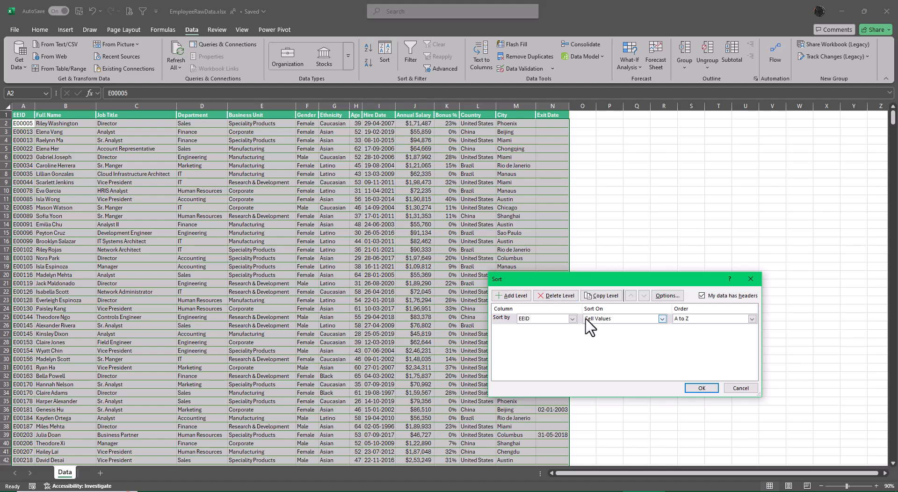
pyautogui.click(752, 319)
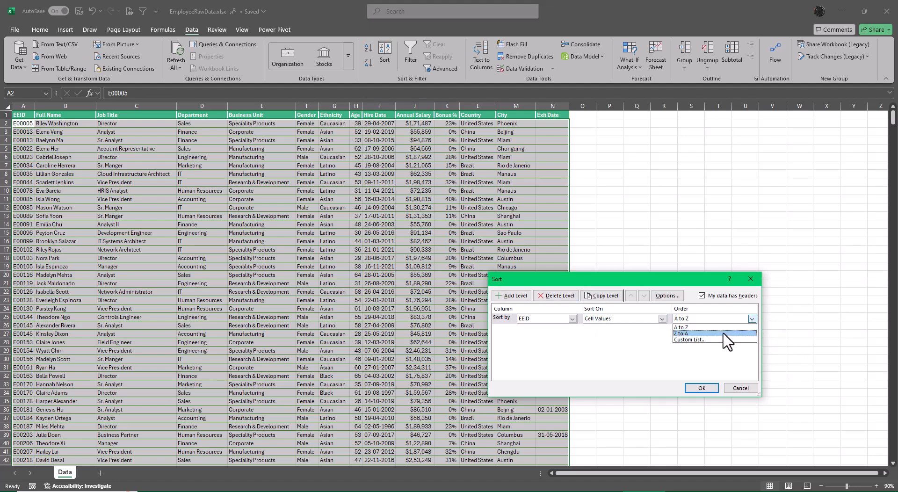
pyautogui.click(681, 334)
pyautogui.click(704, 389)
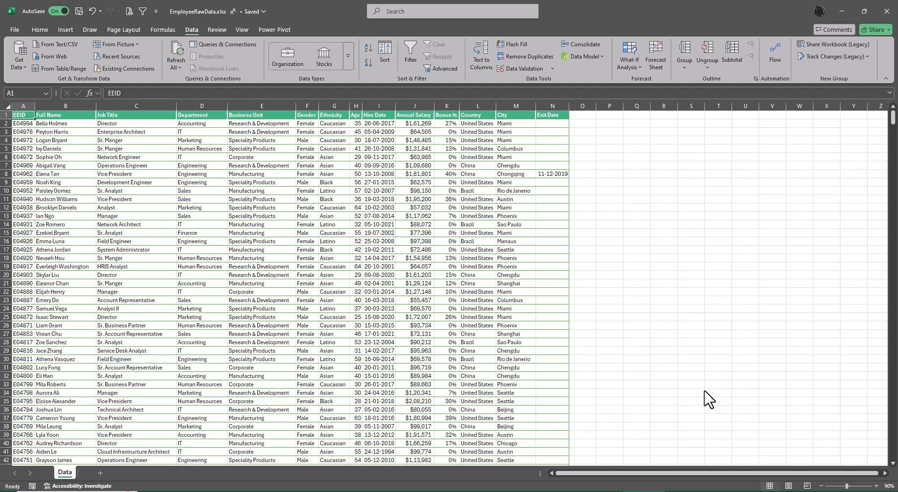
# Step: Apply a custom sort to the employee data by EEID, Z to A, adding a second level by Job Title, A to Z
pyautogui.press('alt')
pyautogui.press('a')
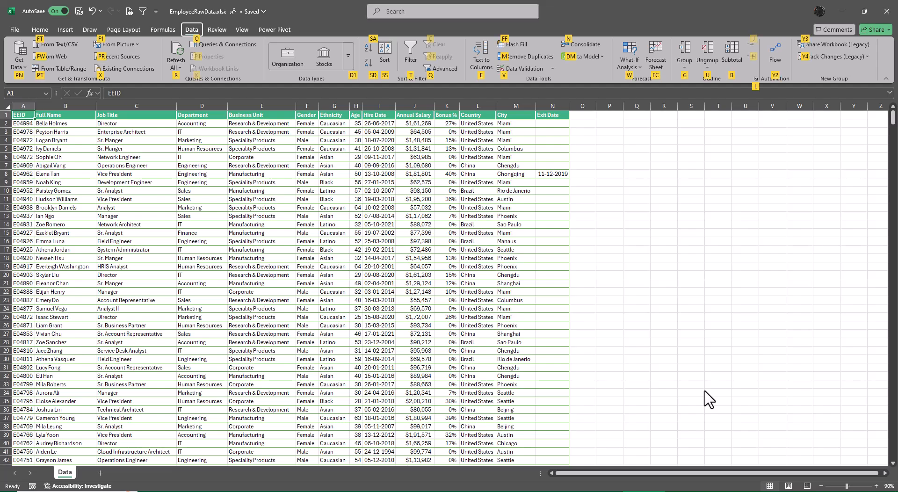
pyautogui.press('s')
pyautogui.press('s')
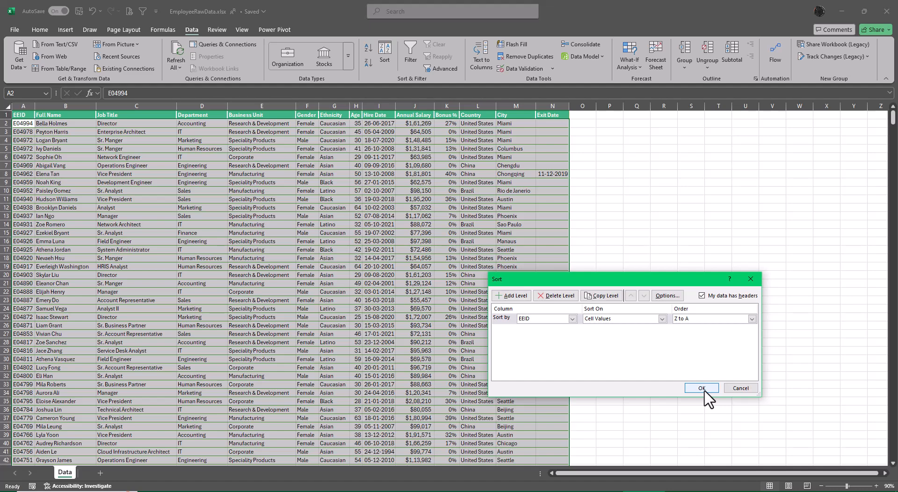
pyautogui.click(519, 297)
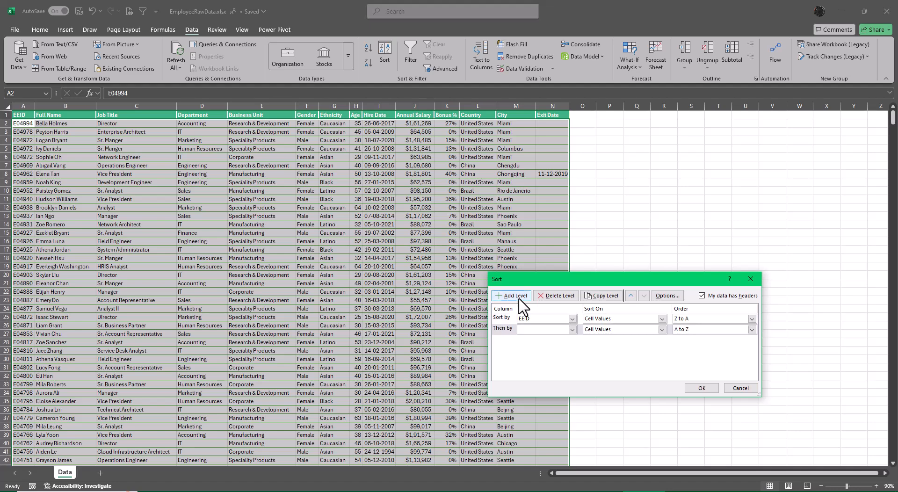
pyautogui.click(571, 329)
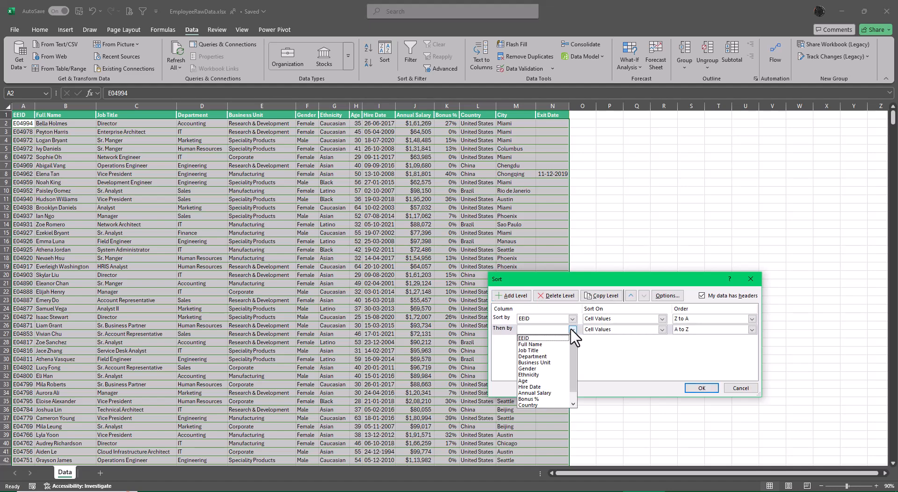
pyautogui.click(542, 350)
pyautogui.click(702, 388)
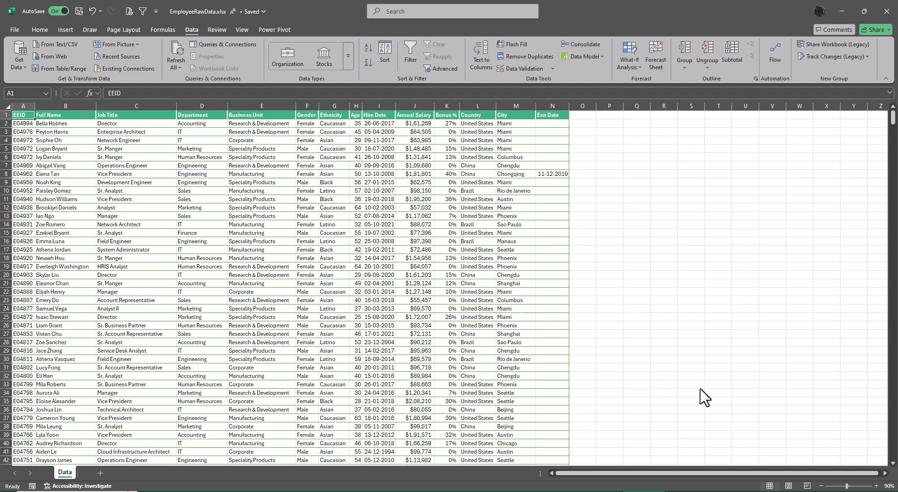
# Step: Review the two-level custom sort settings for EEID and Job Title and reapply them to the employee data
pyautogui.press('alt')
pyautogui.press('a')
pyautogui.press('s')
pyautogui.press('s')
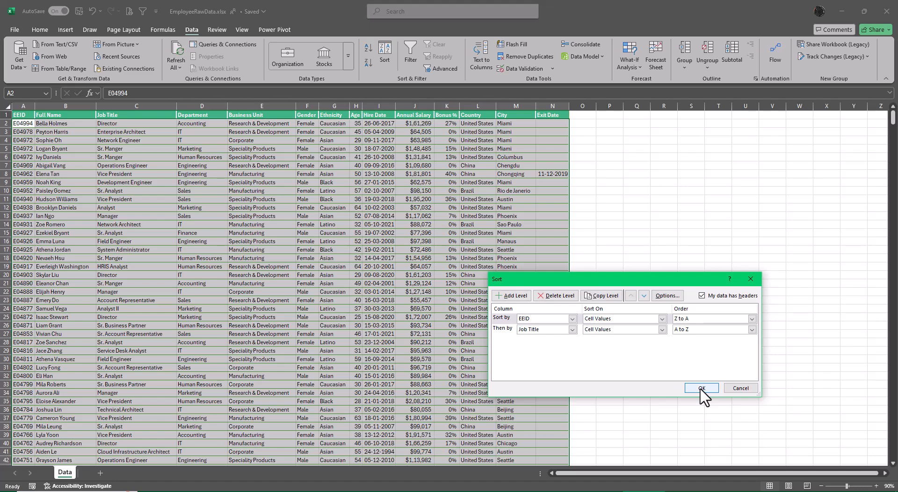
pyautogui.click(702, 388)
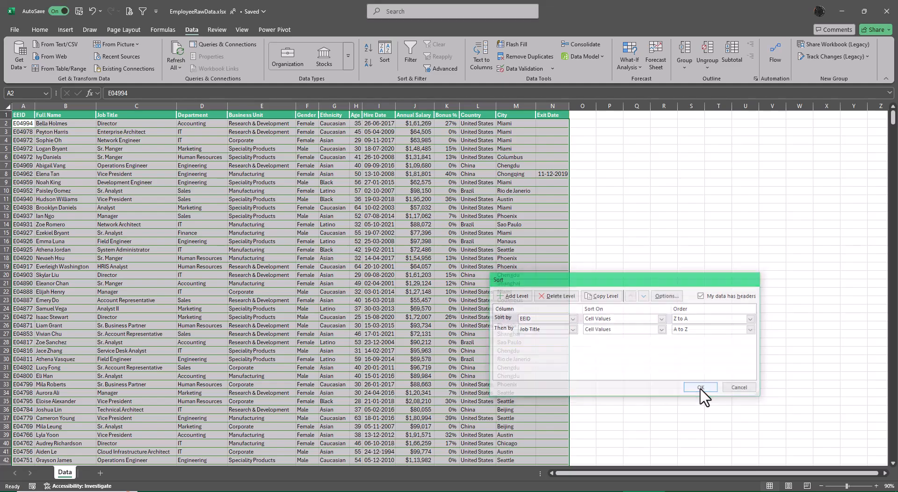
# Step: Select the repeated IDs in A4:A6 and examine the order of their job titles
pyautogui.press('Down')
pyautogui.press('Down')
pyautogui.hotkey('shift', 'Down')
pyautogui.hotkey('shift', 'Down')
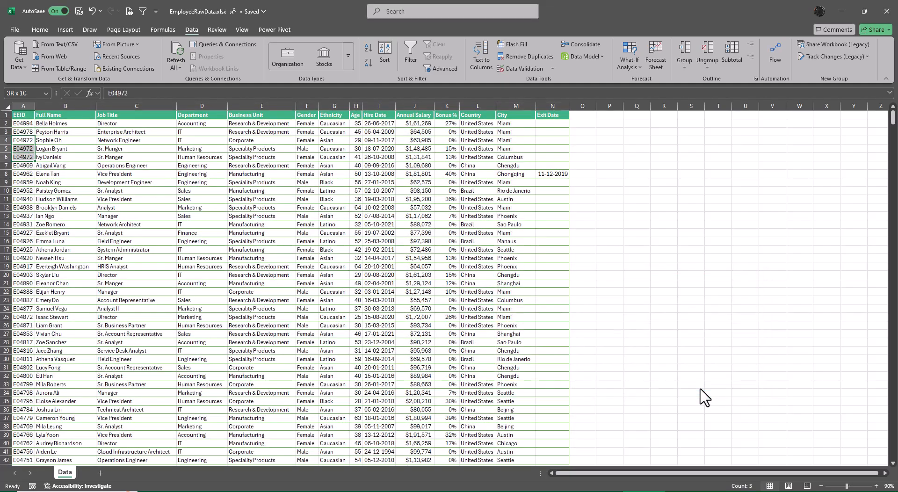
pyautogui.scroll(4, 224, 285)
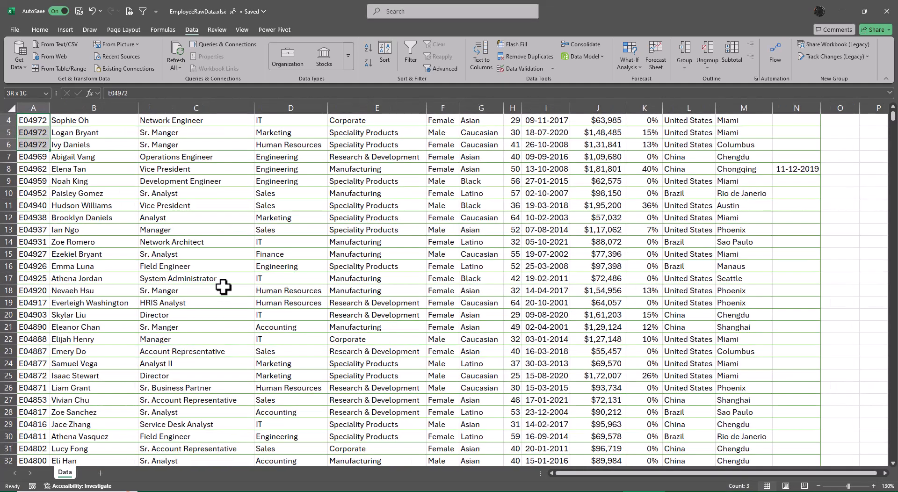
pyautogui.scroll(2, 220, 287)
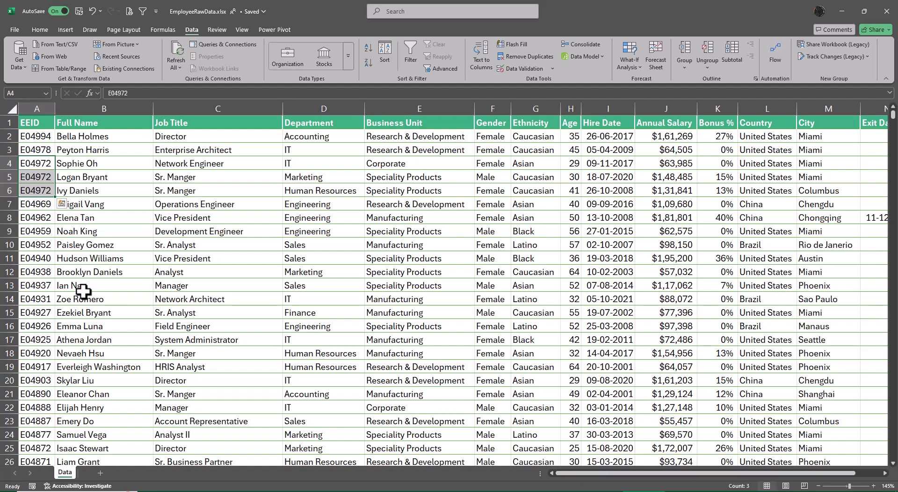
# Step: Sort the employee data by EEID from A to Z, and check the repeated IDs in A3:A4 and A11:A12
pyautogui.hotkey('ctrl', 'Home')
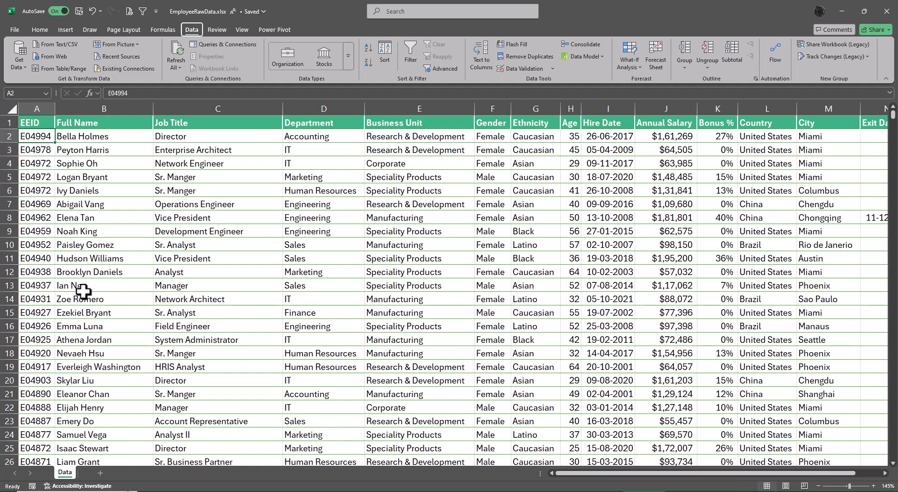
pyautogui.hotkey('ctrl', 'shift', 'End')
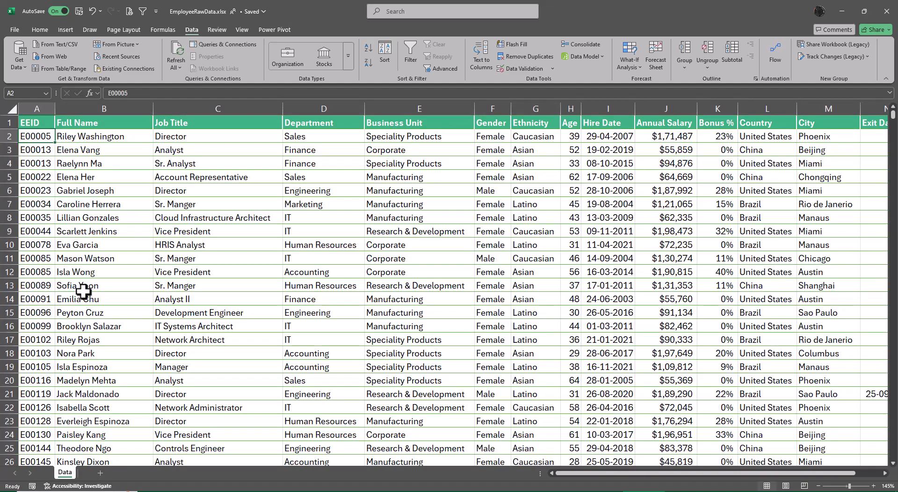
pyautogui.press('Down')
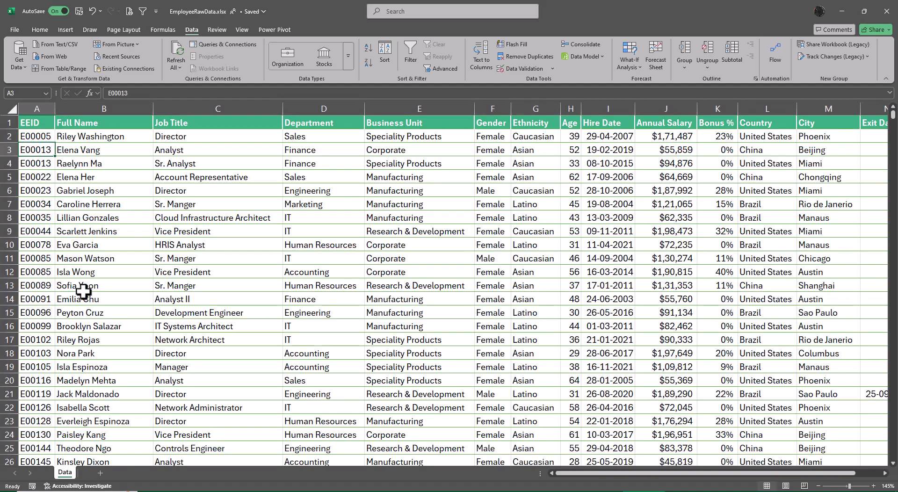
pyautogui.hotkey('shift', 'Down')
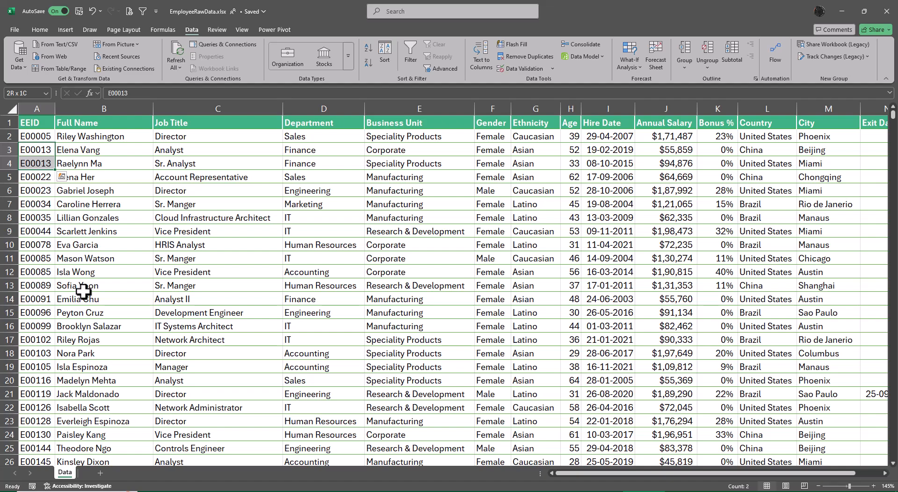
pyautogui.press('Down')
pyautogui.press('Down')
pyautogui.press('Down')
pyautogui.press('Down')
pyautogui.press('Down')
pyautogui.press('Down')
pyautogui.press('Down')
pyautogui.press('Down')
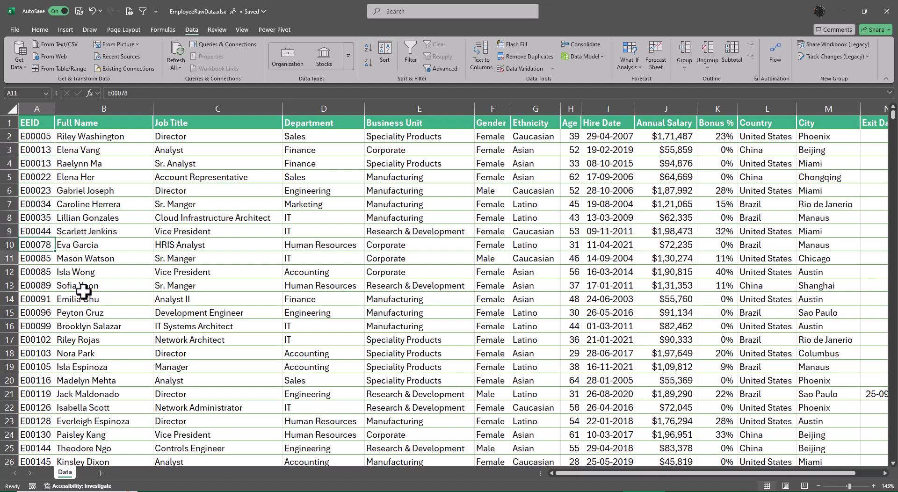
pyautogui.hotkey('shift', 'Down')
pyautogui.hotkey('shift', 'Down')
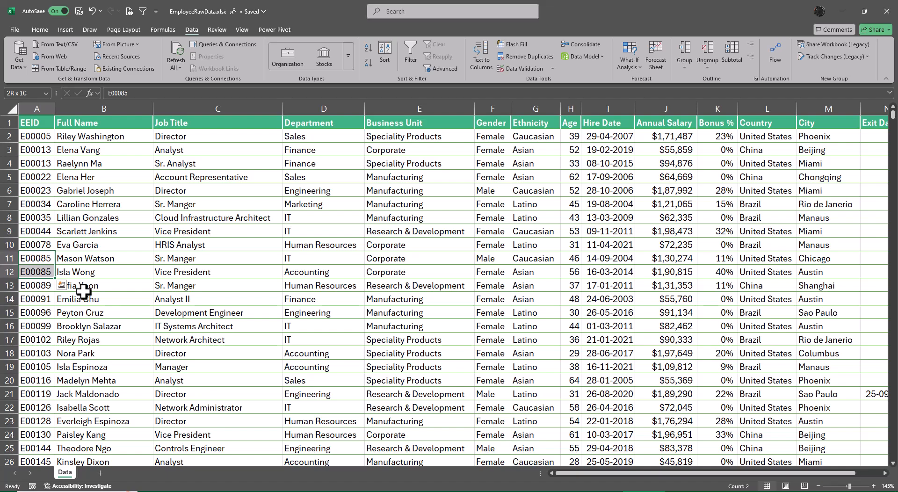
pyautogui.scroll(-1, 256, 309)
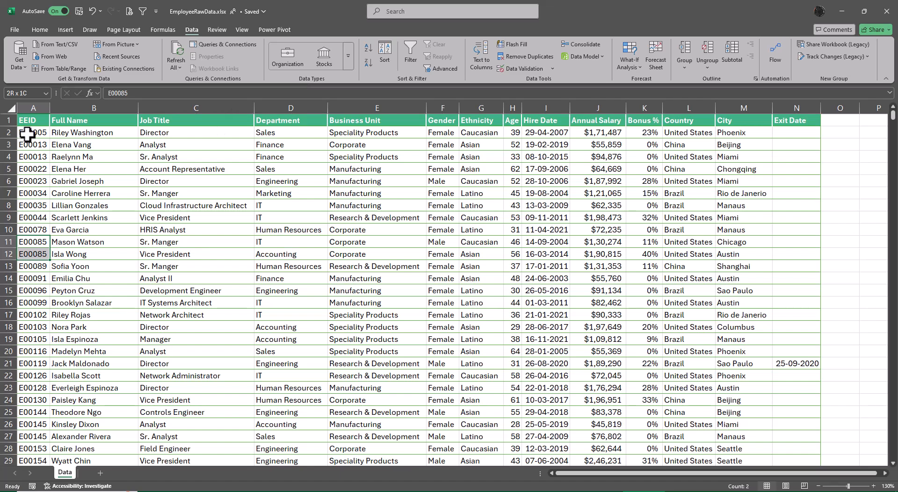
# Step: Sort the employee data by EEID from Z to A, and view the custom sort settings without applying them
pyautogui.click(40, 120)
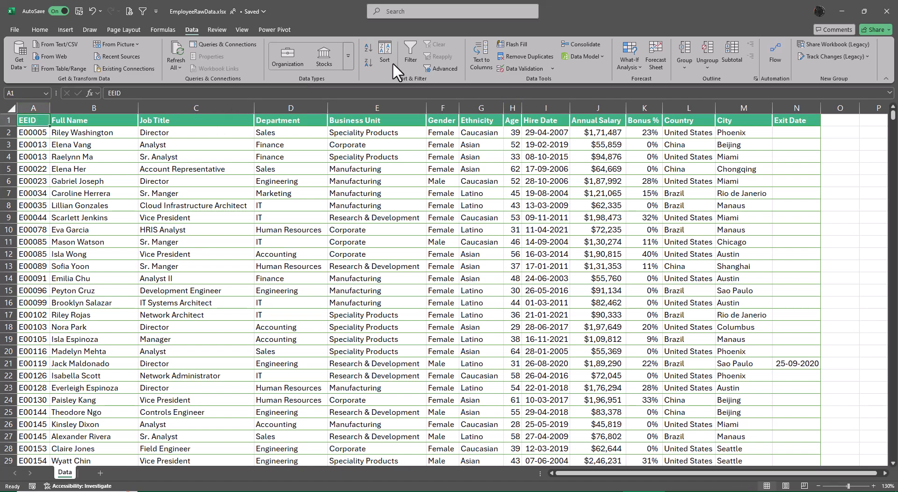
pyautogui.click(367, 62)
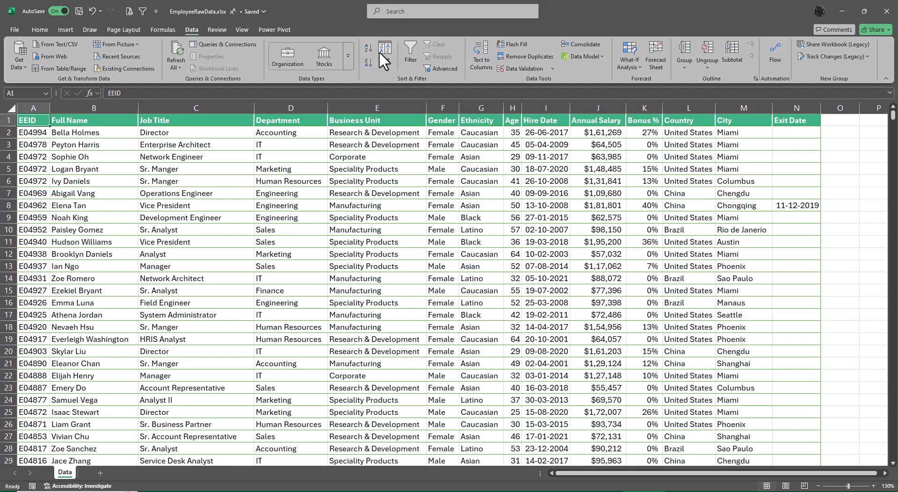
pyautogui.click(382, 51)
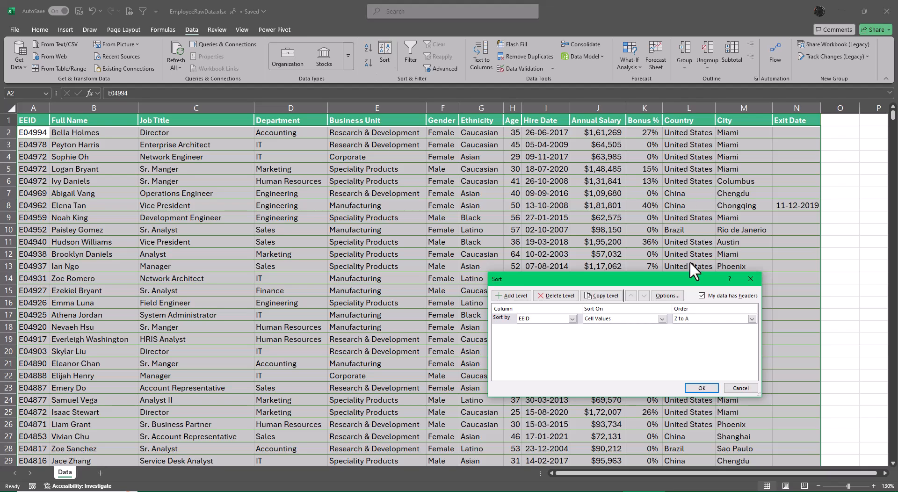
pyautogui.click(740, 388)
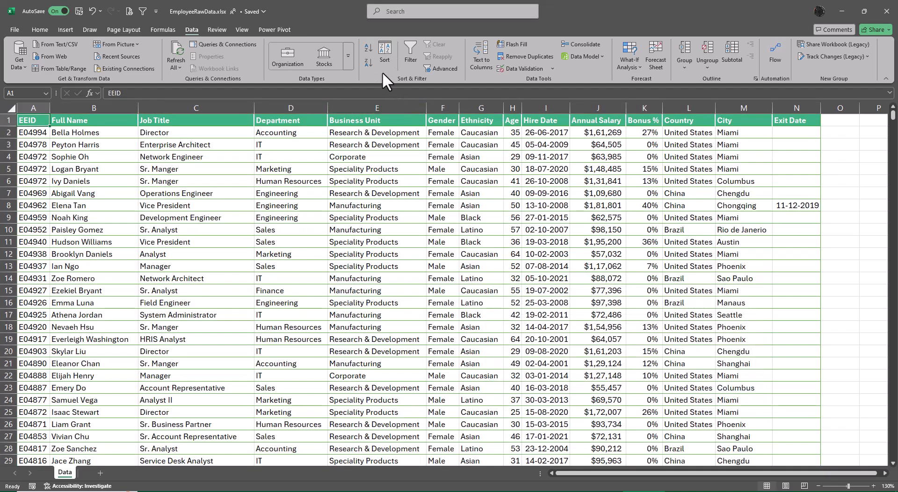
# Step: Sort the employee data by EEID from A to Z and back to Z to A
pyautogui.click(364, 44)
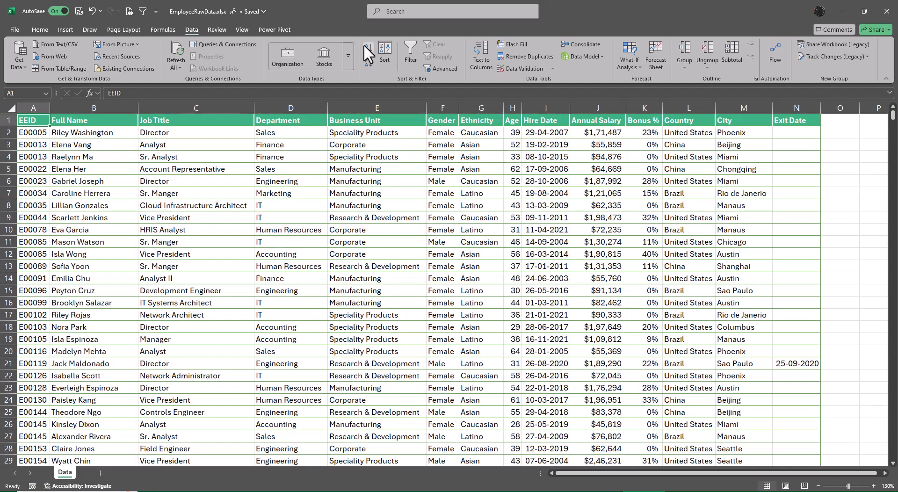
pyautogui.click(367, 63)
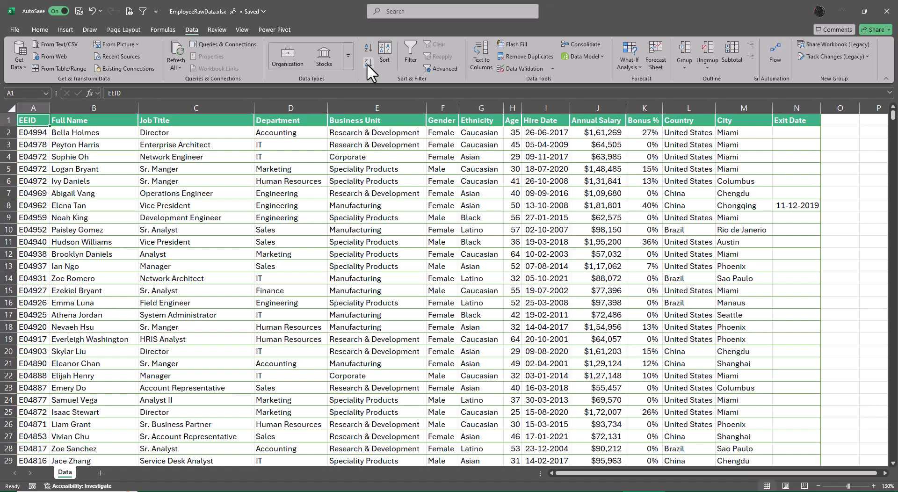
# Step: Switch to the Day 7 to 25 topic workbook and change the first sort entry in C6 from "Sort" to "SortA"
pyautogui.hotkey('alt', 'Tab')
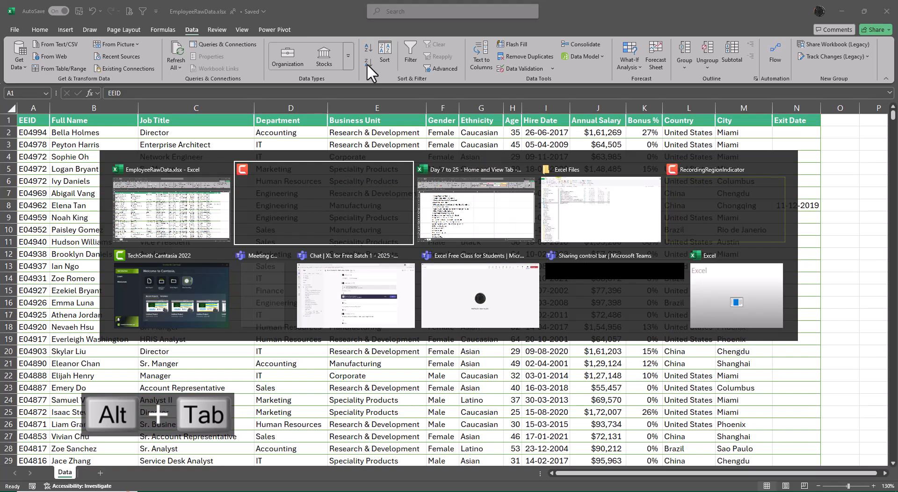
pyautogui.hotkey('alt', 'Tab')
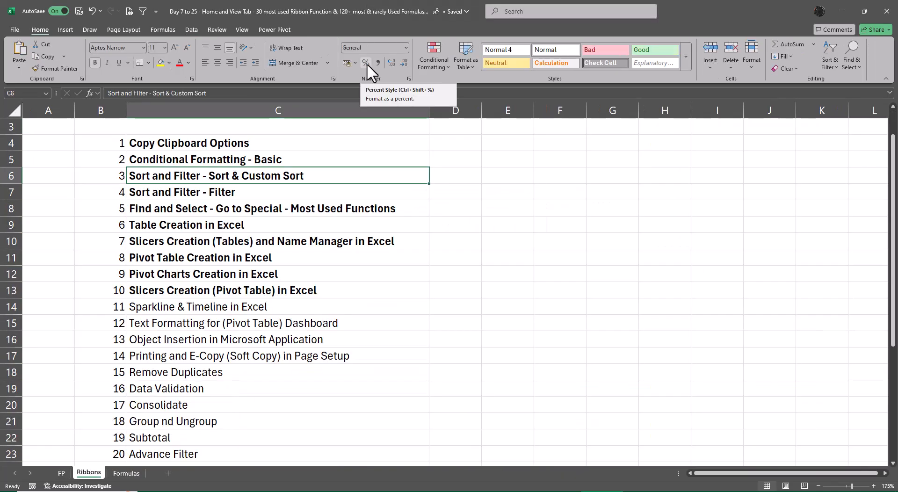
pyautogui.press('F2')
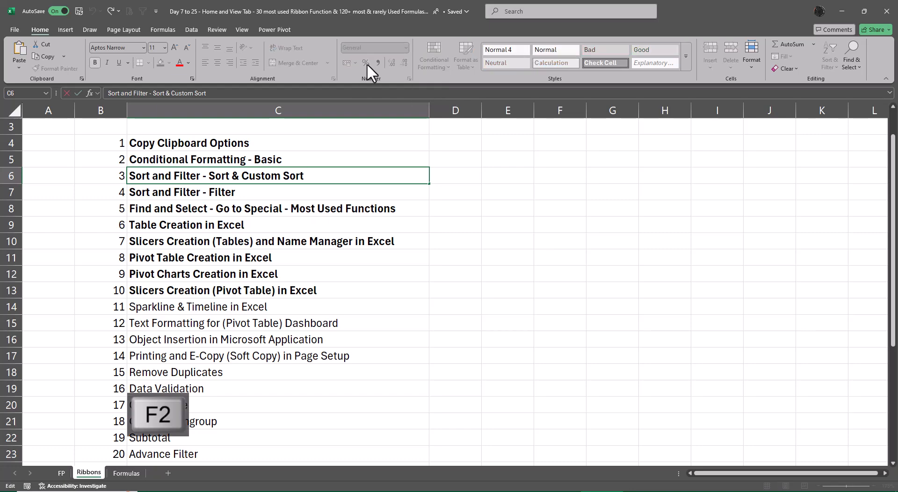
pyautogui.press('Left')
pyautogui.press('Left')
pyautogui.press('Left')
pyautogui.press('Left')
pyautogui.press('Left')
pyautogui.press('Left')
pyautogui.press('Left')
pyautogui.press('Left')
pyautogui.press('Left')
pyautogui.press('Left')
pyautogui.write('A')
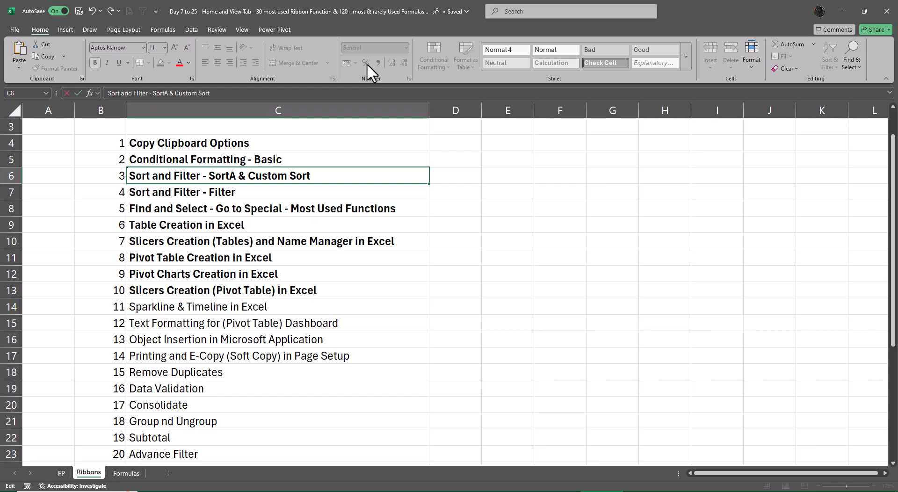
# Step: Add ",SortD" after "SortA" in C6 so the topic reads "Sort and Filter - SortA,SortD & Custom Sort"
pyautogui.hotkey('shift', 'Left')
pyautogui.hotkey('shift', 'Left')
pyautogui.hotkey('shift', 'Left')
pyautogui.hotkey('shift', 'Left')
pyautogui.hotkey('shift', 'Left')
pyautogui.hotkey('ctrl', 'c')
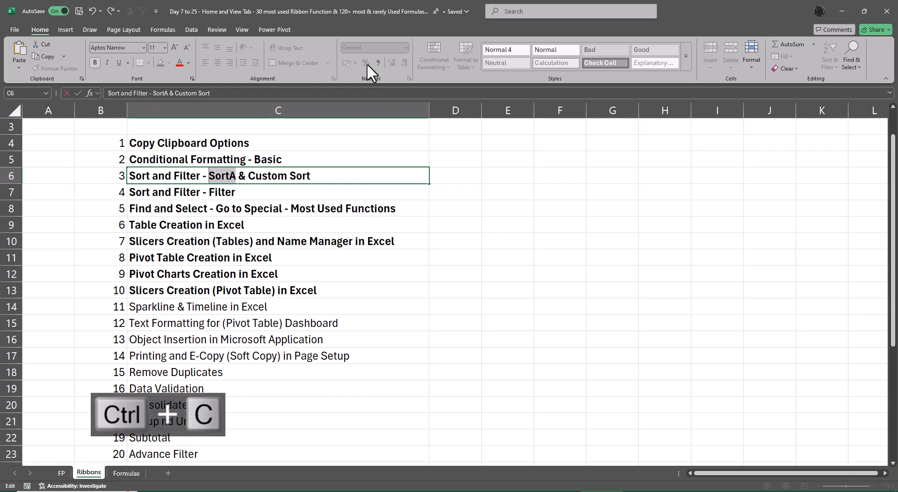
pyautogui.press('Right')
pyautogui.write(',')
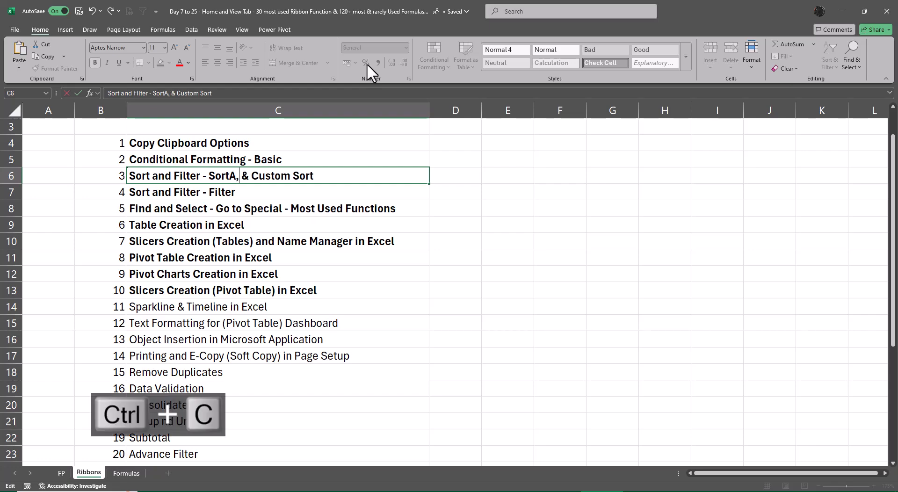
pyautogui.hotkey('ctrl', 'v')
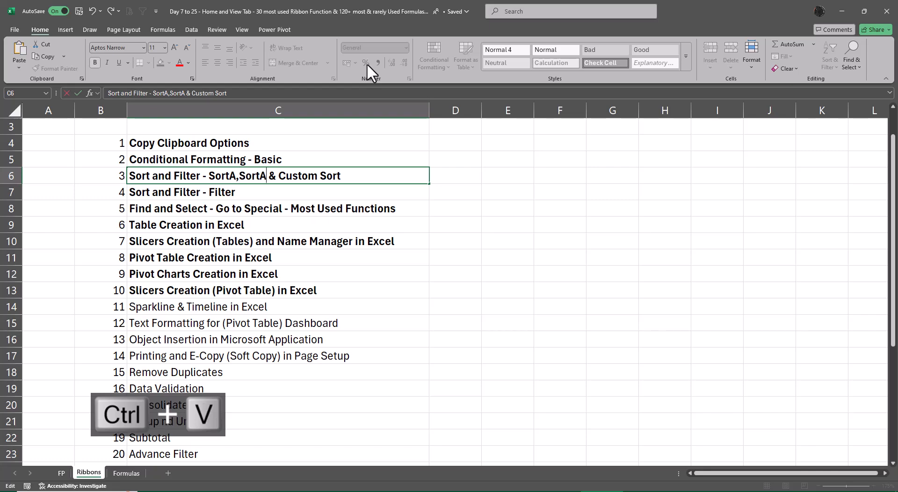
pyautogui.press('BackSpace')
pyautogui.write('D')
pyautogui.press('Return')
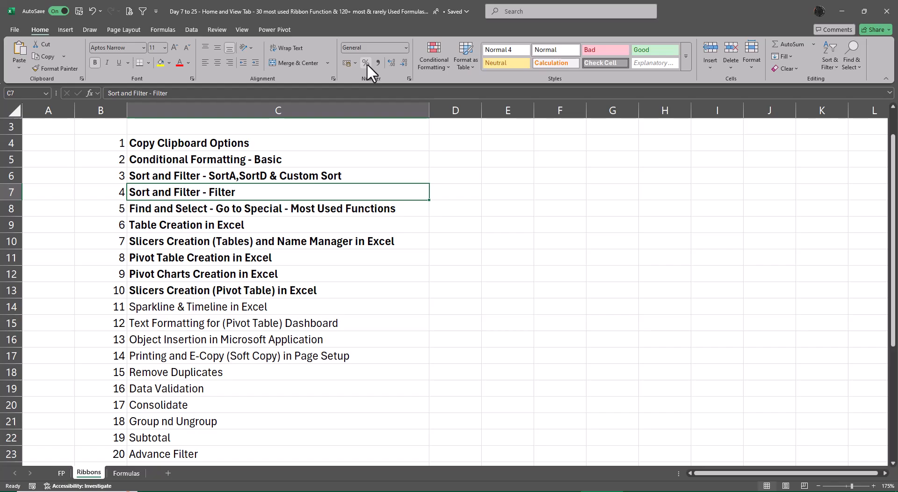
# Step: Switch back to the EmployeeRawData workbook and select the empty cell Q1 beside the employee data
pyautogui.hotkey('alt', 'Tab')
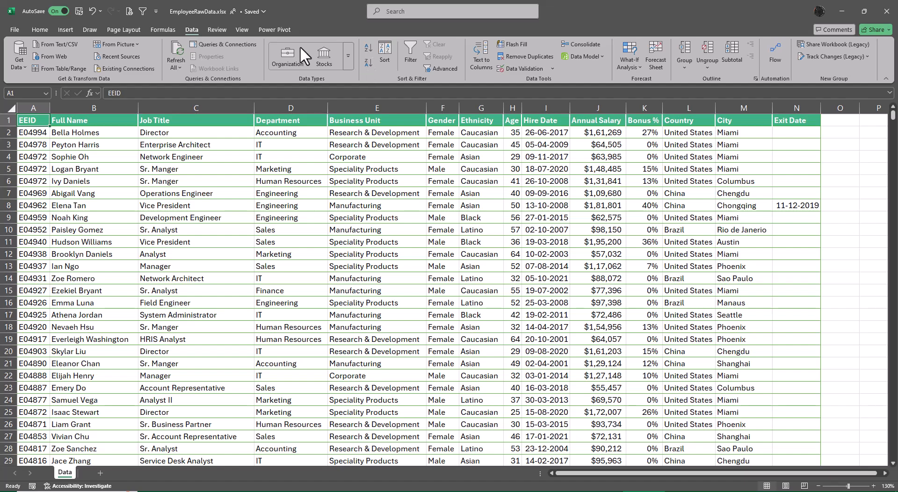
pyautogui.keyDown('ctrl'); pyautogui.scroll(-2, 241, 167); pyautogui.keyUp('ctrl')
pyautogui.keyDown('ctrl'); pyautogui.scroll(1, 242, 165); pyautogui.keyUp('ctrl')
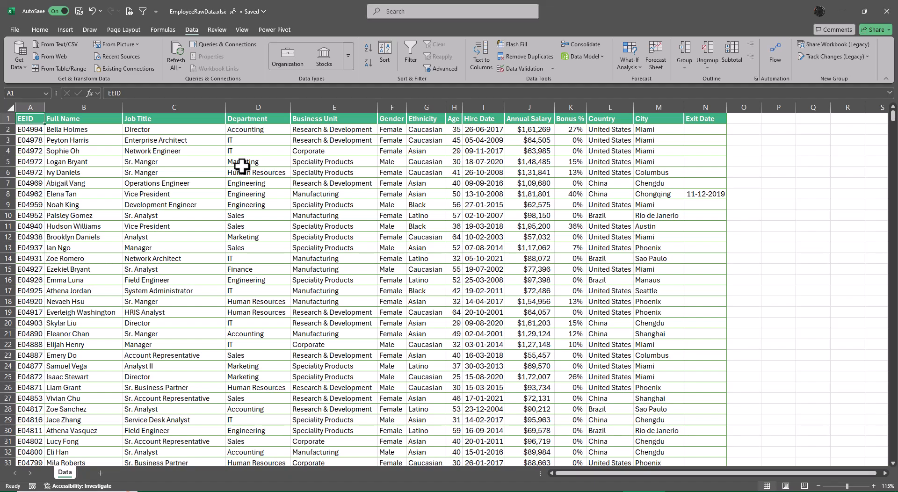
pyautogui.keyDown('ctrl'); pyautogui.scroll(-1, 242, 166); pyautogui.keyUp('ctrl')
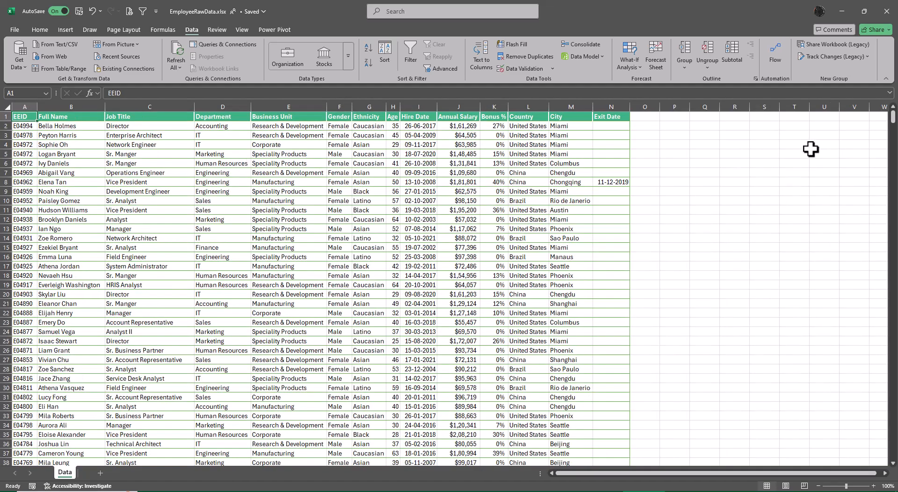
pyautogui.click(700, 118)
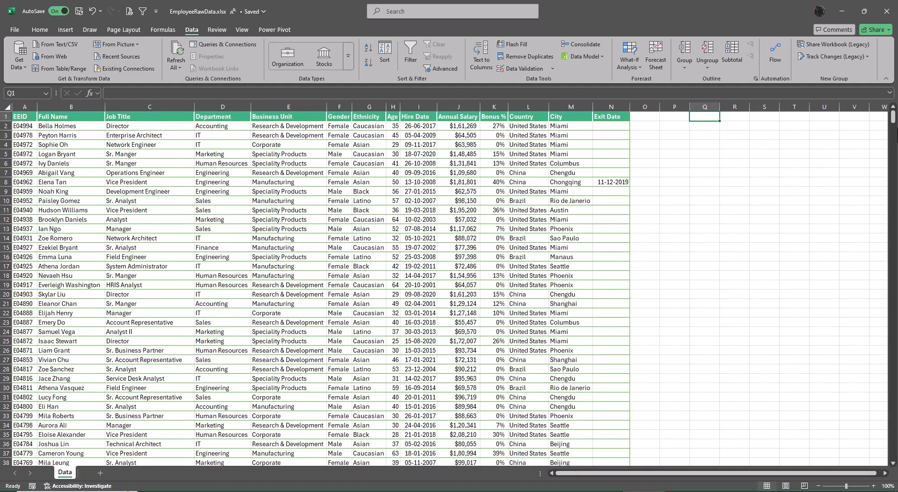
# Step: Enter the heading "Filter" in Q1 and the version year 2003 below it in Q2
pyautogui.write('Filter')
pyautogui.press('Return')
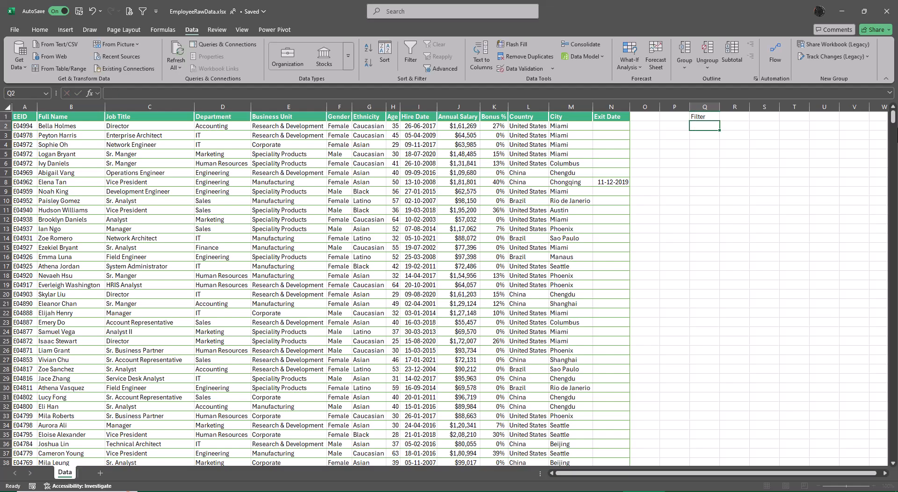
pyautogui.keyDown('ctrl'); pyautogui.scroll(1, 804, 306); pyautogui.keyUp('ctrl')
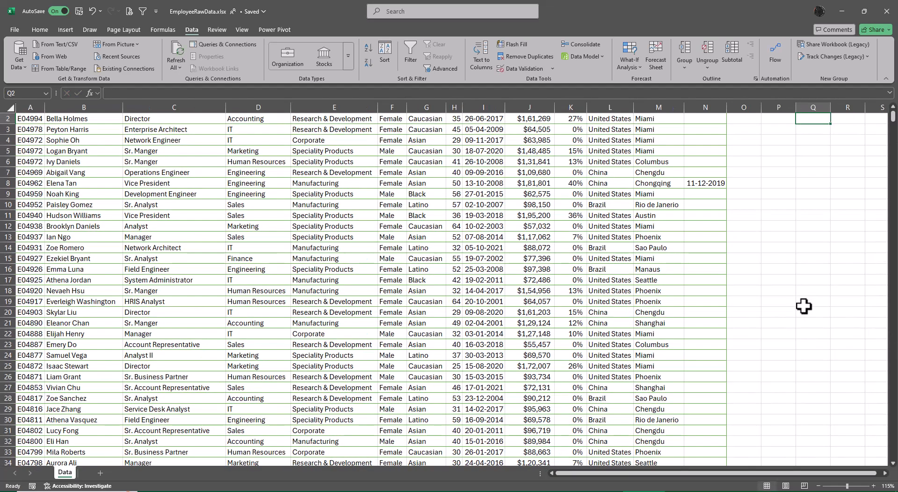
pyautogui.scroll(1, 804, 306)
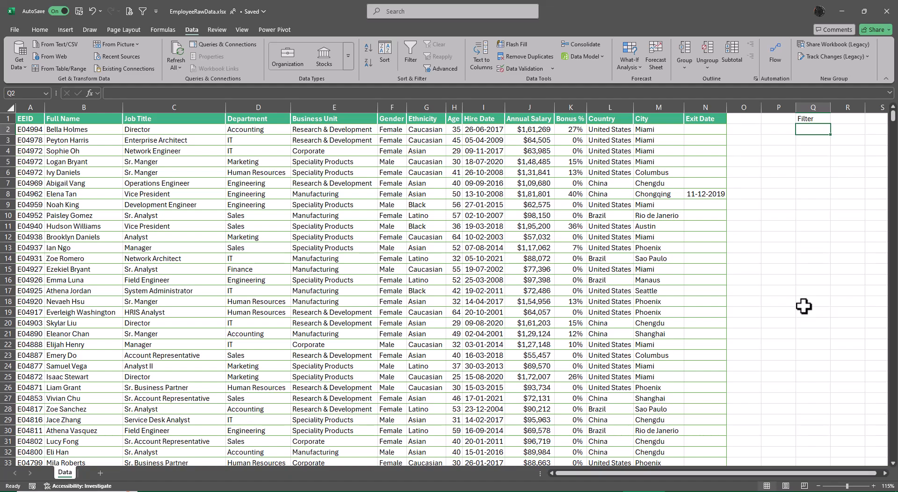
pyautogui.write('2003')
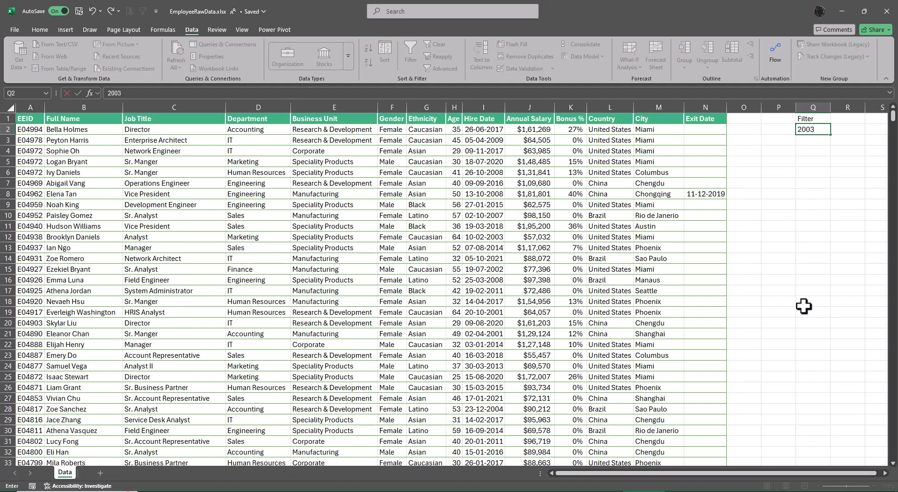
pyautogui.press('Return')
# Step: Enter "2007 & Anove" in Q3 below the 2003 entry
pyautogui.write('200')
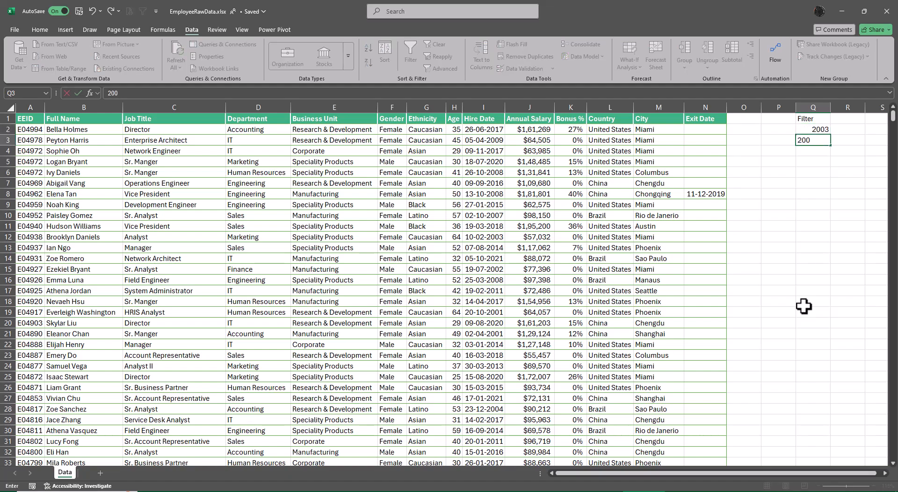
pyautogui.write('7')
pyautogui.write(' ^ Ab')
pyautogui.press('BackSpace')
pyautogui.press('BackSpace')
pyautogui.press('BackSpace')
pyautogui.press('BackSpace')
pyautogui.write('& Anove')
pyautogui.press('Return')
# Step: Autofit the width of column Q to the entries in Q2:Q3
pyautogui.press('Up')
pyautogui.press('Up')
pyautogui.hotkey('shift', 'Down')
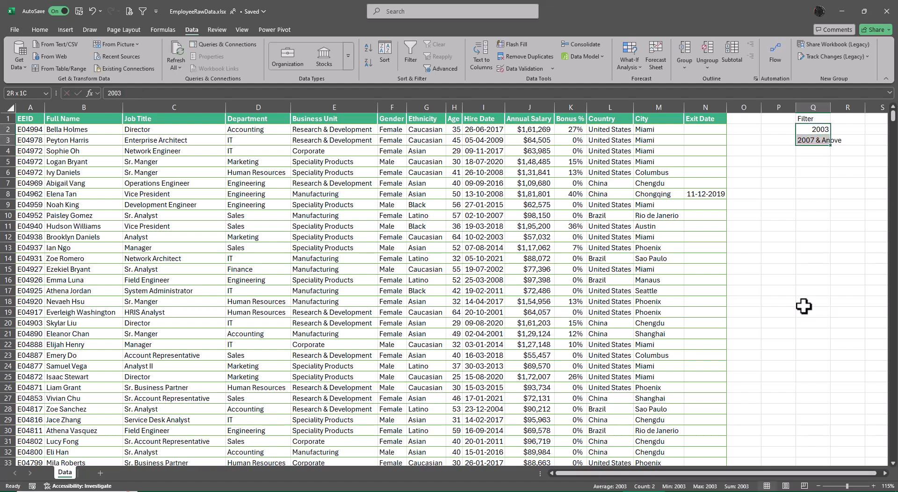
pyautogui.hotkey('shift', 'Down')
pyautogui.hotkey('shift', 'Up')
pyautogui.hotkey('alt', 'o')
pyautogui.hotkey('alt', 'c')
pyautogui.hotkey('alt', 'a')
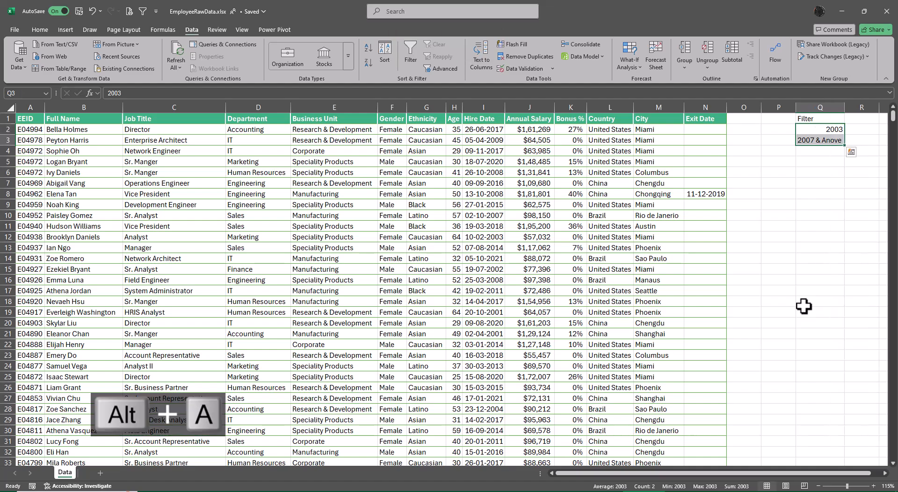
# Step: Correct the misspelled word in Q3 so the entry reads "2007 & Above"
pyautogui.press('F2')
pyautogui.press('BackSpace')
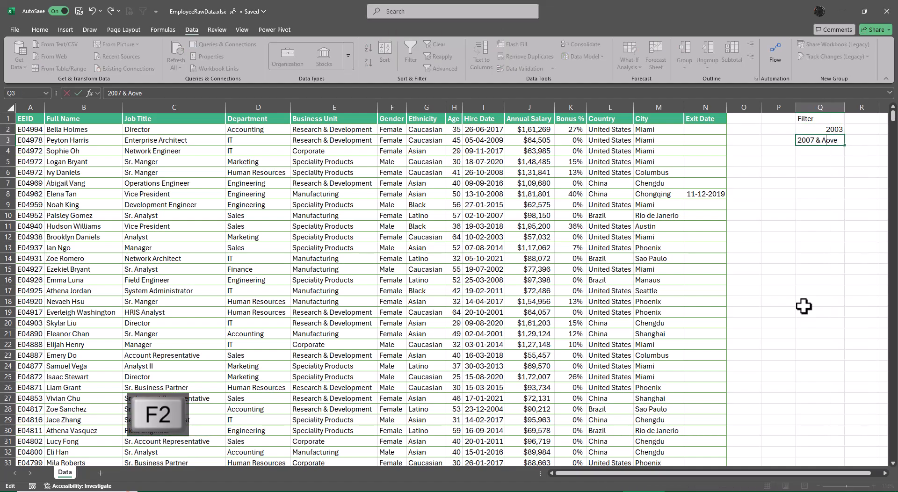
pyautogui.write('b')
pyautogui.press('Return')
# Step: Enter the shortcut note "ALT D F F" in R2 beside the 2003 entry
pyautogui.press('Up')
pyautogui.press('Up')
pyautogui.press('Right')
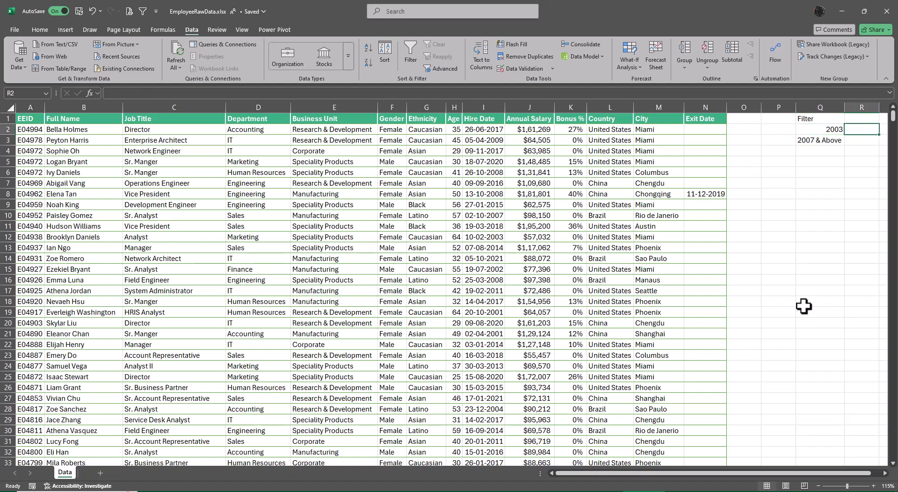
pyautogui.press('Right')
pyautogui.press('Right')
pyautogui.press('Left')
pyautogui.press('Left')
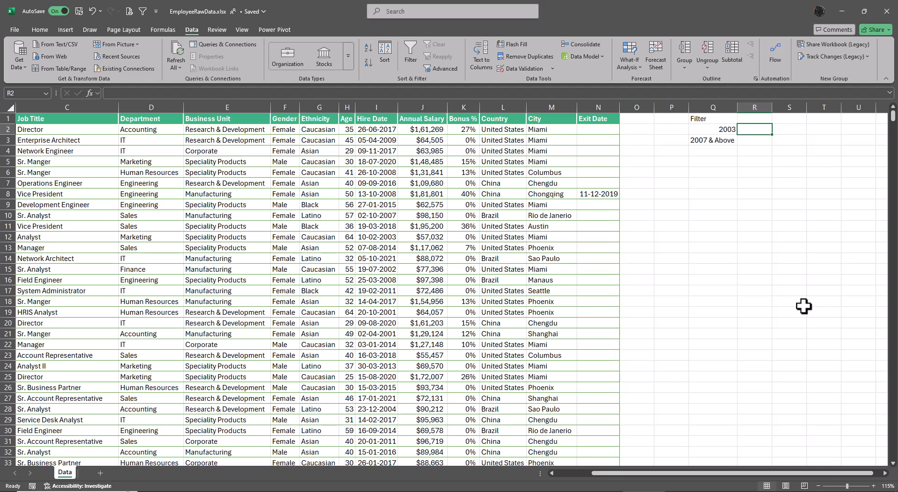
pyautogui.write('ALT')
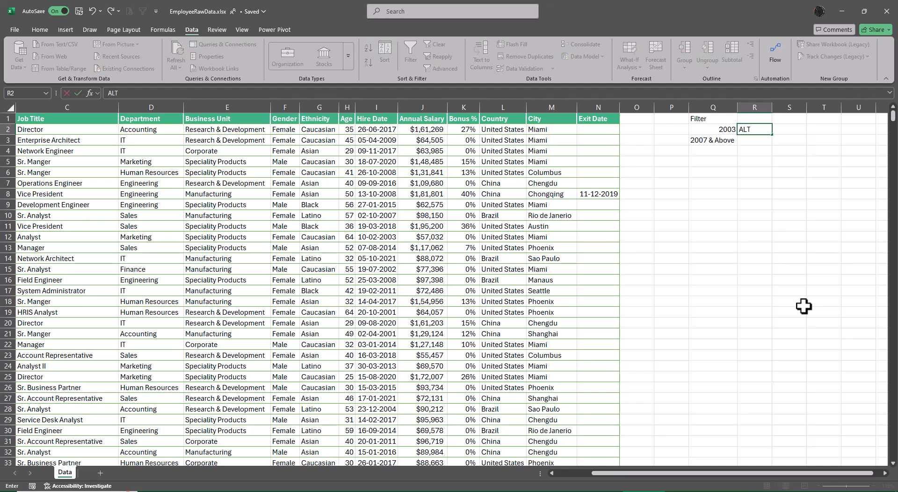
pyautogui.write(' D F F')
pyautogui.press('Return')
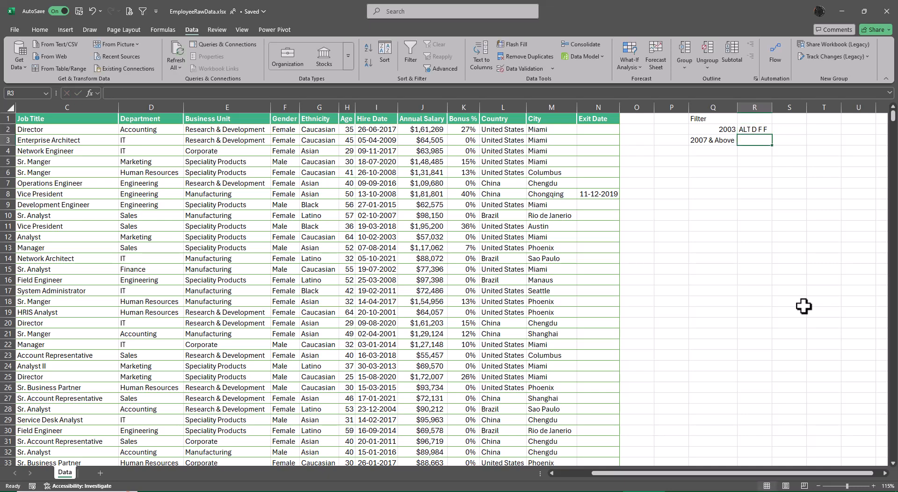
# Step: Enter the shortcut notes "Ctrl Shift L" in R3 and "Alt A T" in R4
pyautogui.write('Ctrl Shift')
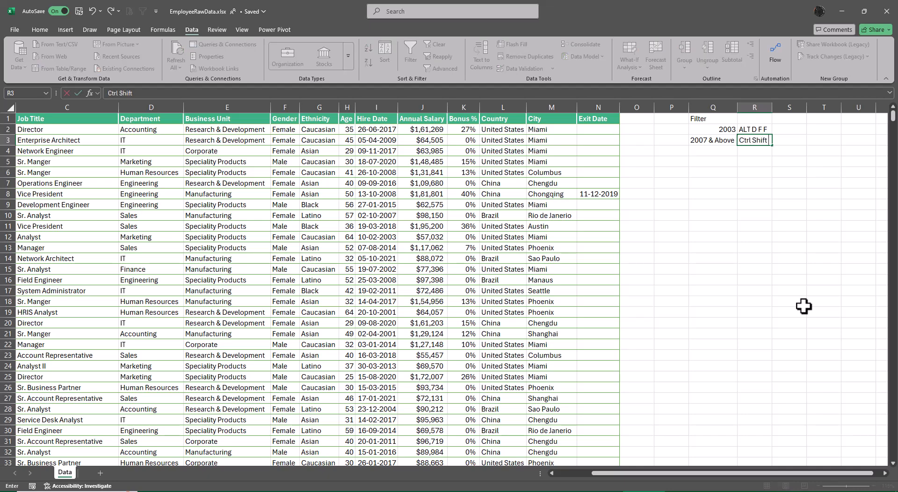
pyautogui.write(' L')
pyautogui.press('Return')
pyautogui.write('A')
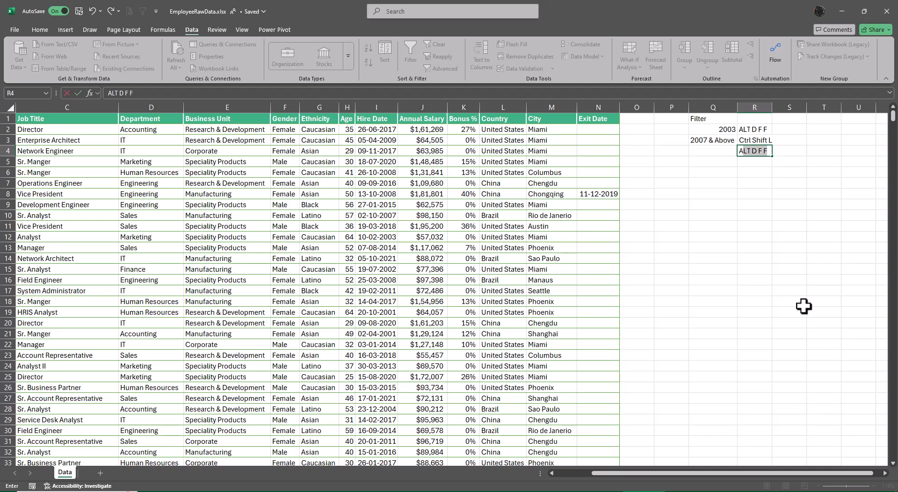
pyautogui.write('lt A T')
pyautogui.press('Return')
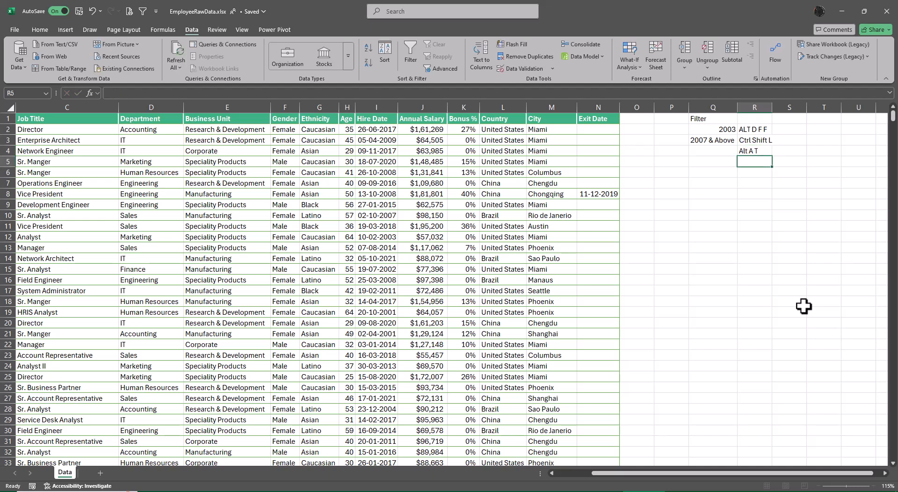
# Step: Turn on the filter for the shortcut notes range from cell R4 and switch it off again
pyautogui.press('Up')
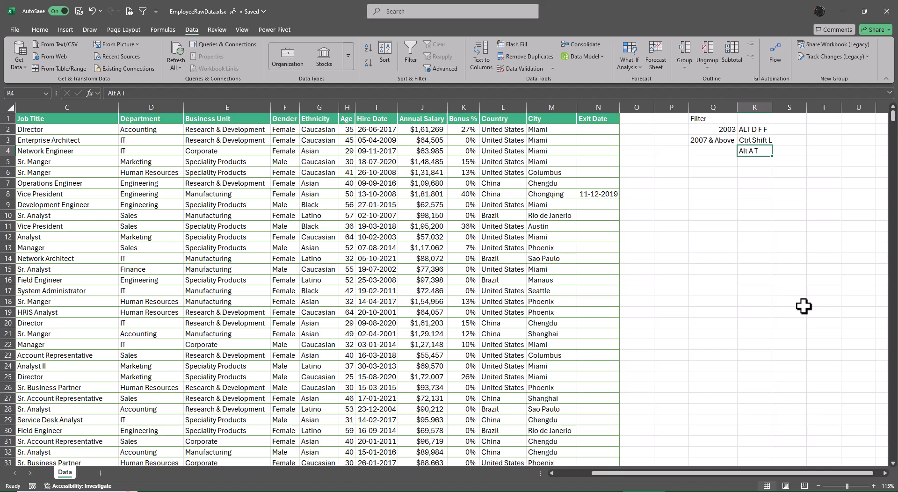
pyautogui.press('alt')
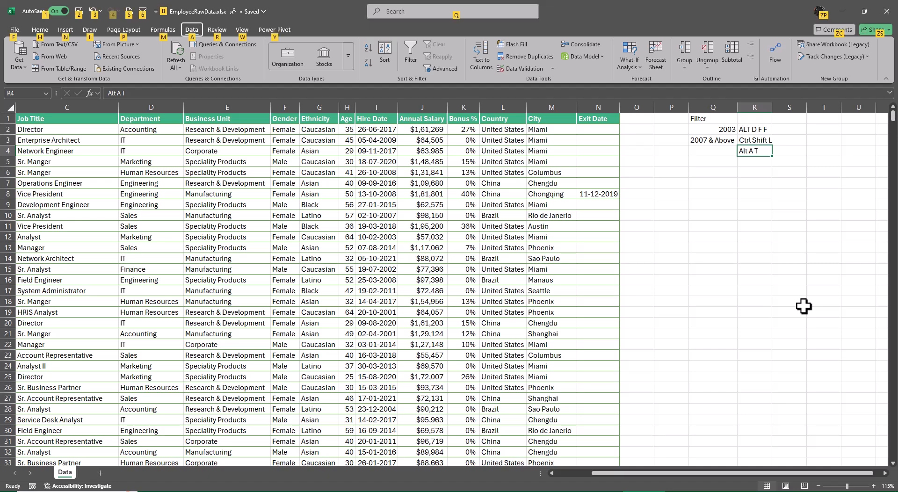
pyautogui.press('a')
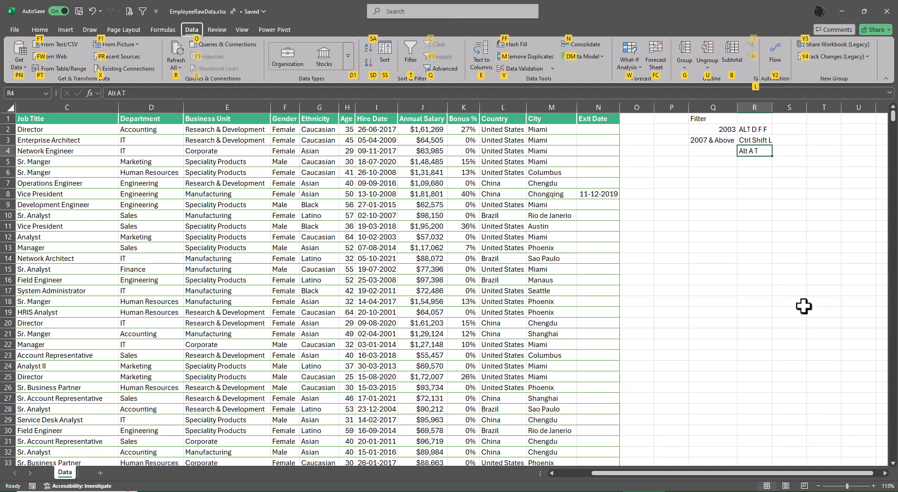
pyautogui.press('t')
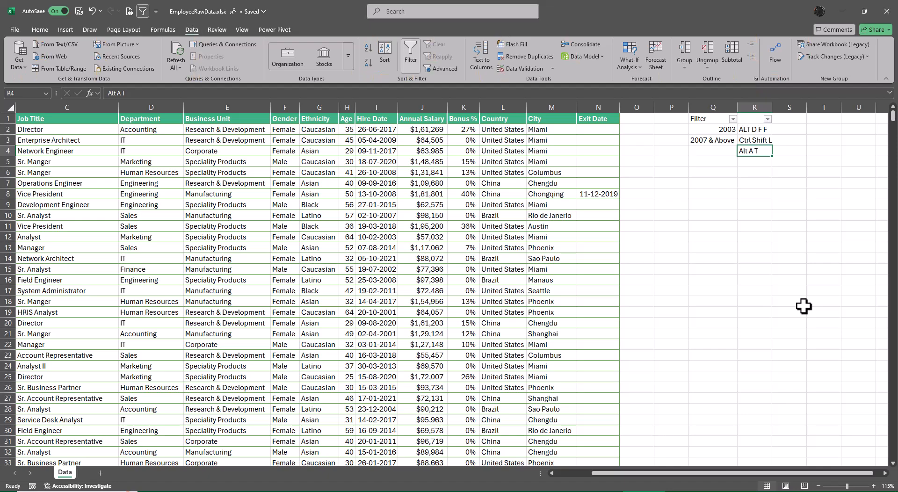
pyautogui.press('alt')
pyautogui.press('a')
pyautogui.press('t')
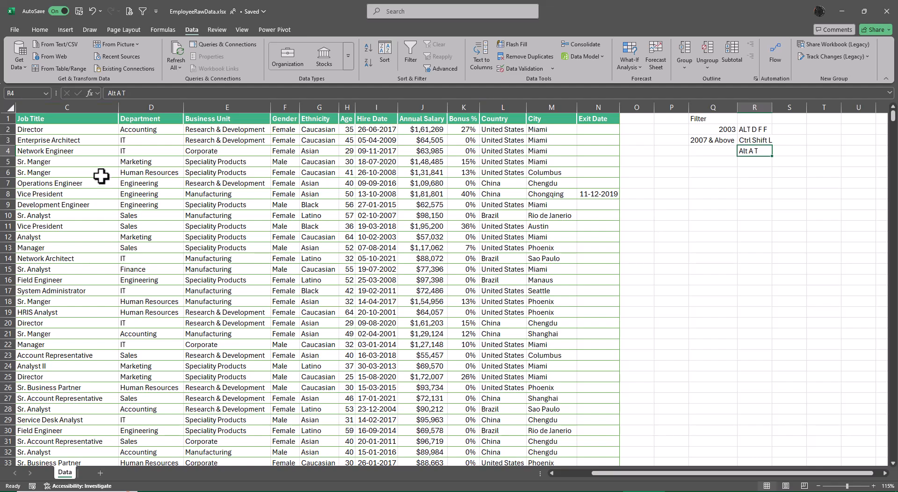
# Step: Turn on header filters for the employee data table, starting from cell A2
pyautogui.click(90, 128)
pyautogui.hotkey('ctrl', 'Left')
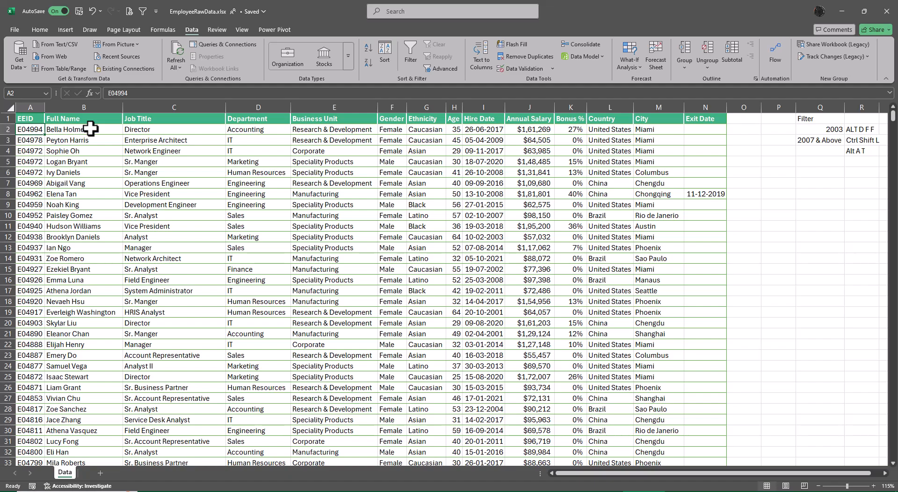
pyautogui.hotkey('alt', 'a')
pyautogui.press('t')
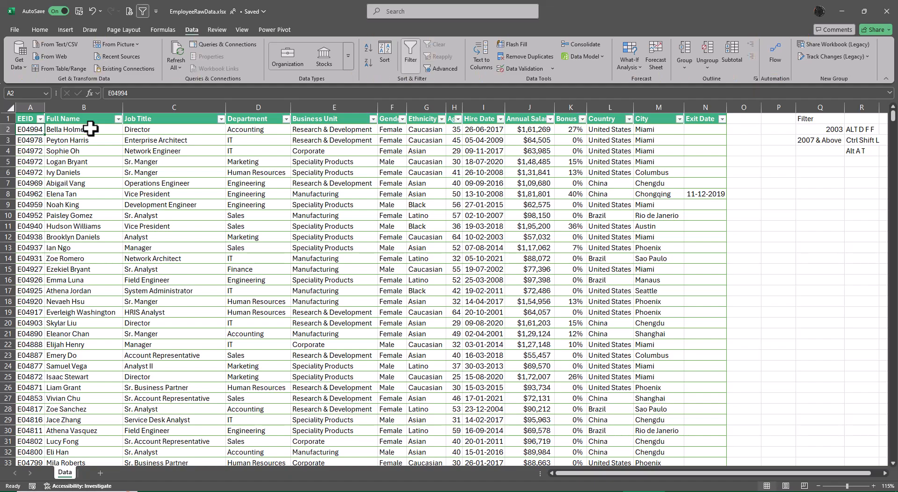
# Step: Switch the employee data's header filters off and back on two times
pyautogui.hotkey('alt', 'd')
pyautogui.press('f')
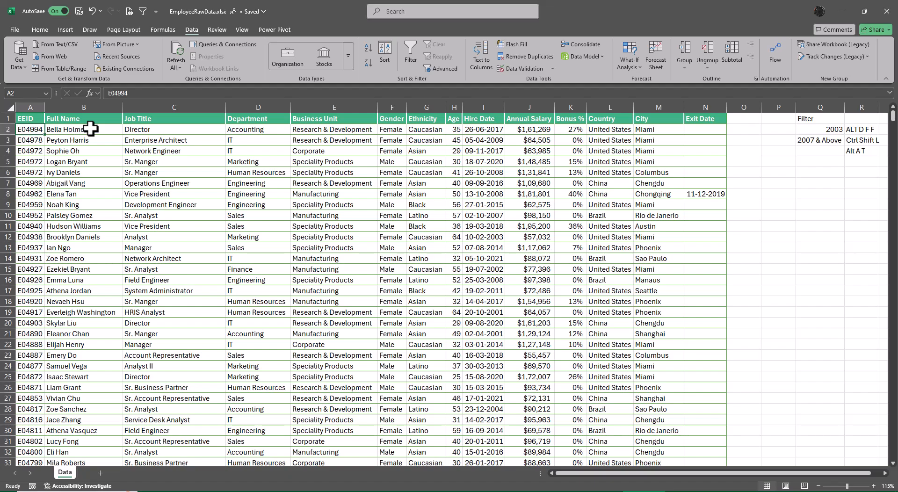
pyautogui.hotkey('ctrl', 'shift', 'l')
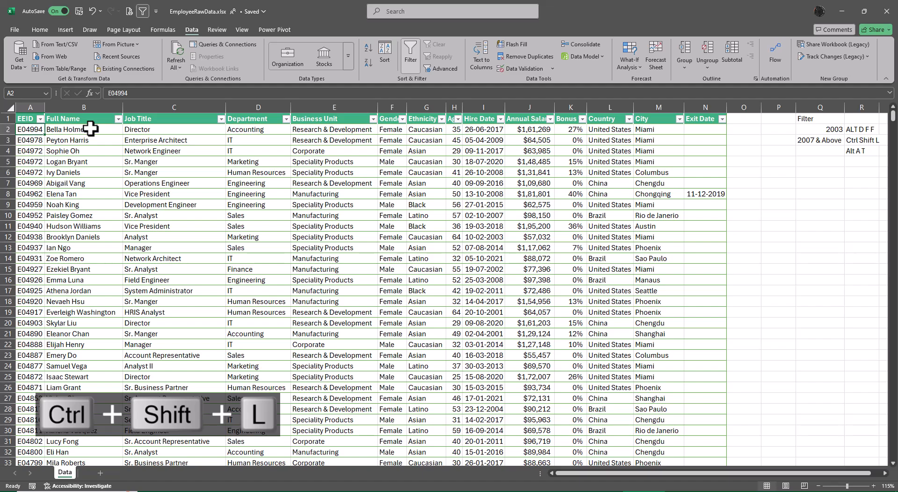
pyautogui.hotkey('ctrl', 'shift', 'l')
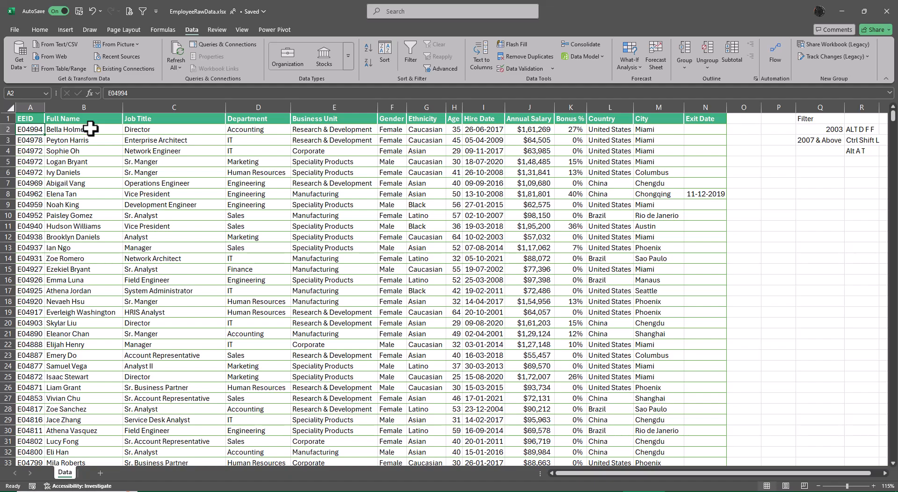
pyautogui.hotkey('ctrl', 'shift', 'l')
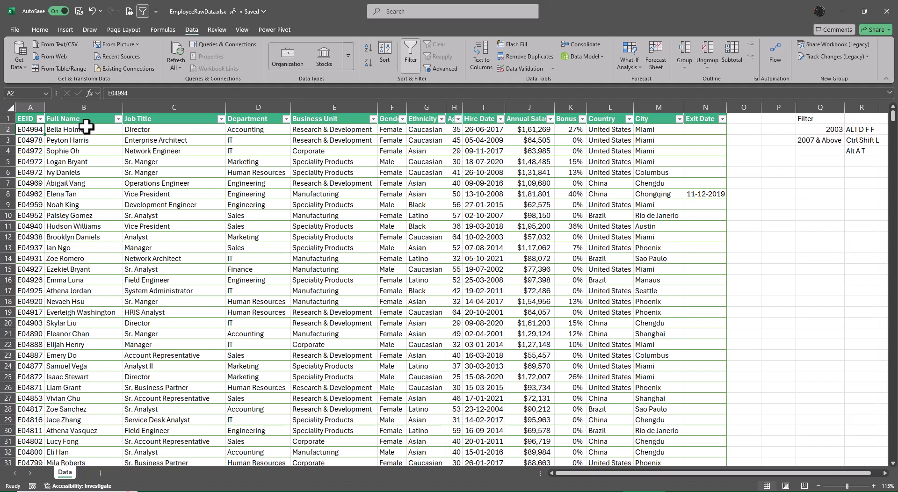
# Step: Filter the employee data's Country column to show only Brazil
pyautogui.click(629, 119)
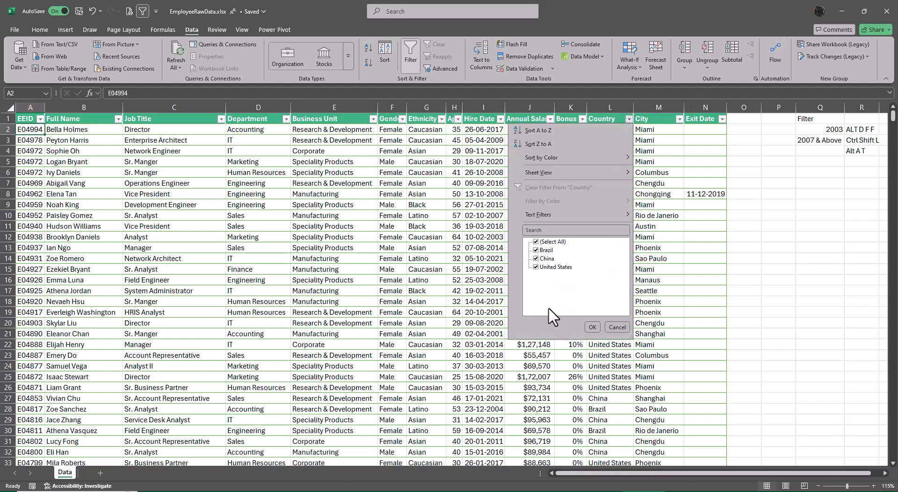
pyautogui.click(536, 242)
pyautogui.click(536, 251)
pyautogui.click(592, 327)
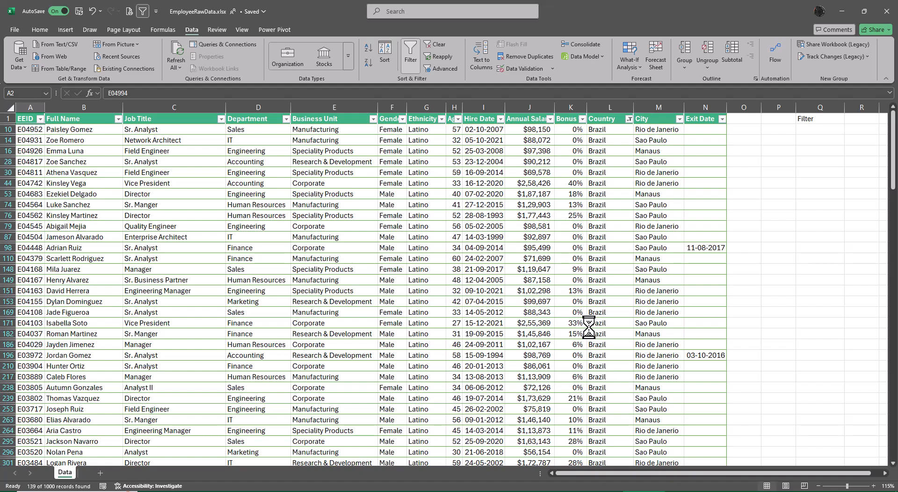
# Step: Filter the Department column to show only Accounting
pyautogui.click(286, 120)
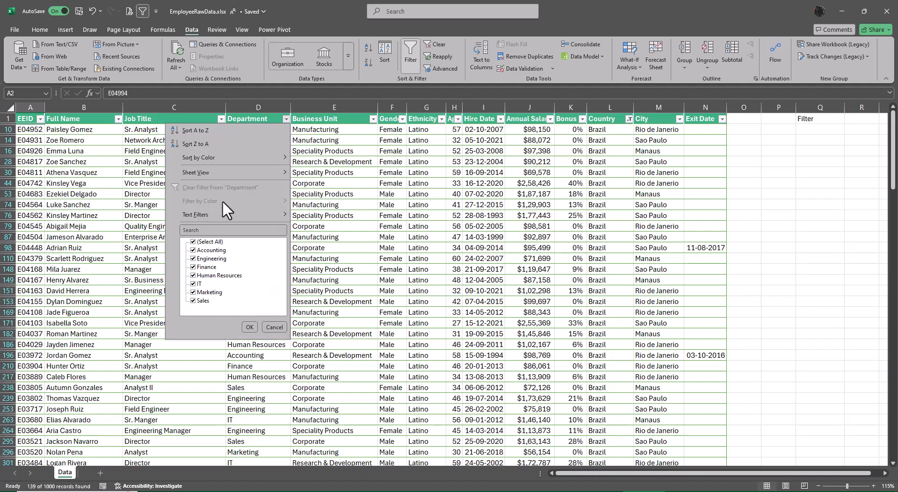
pyautogui.click(193, 242)
pyautogui.click(193, 251)
pyautogui.click(249, 327)
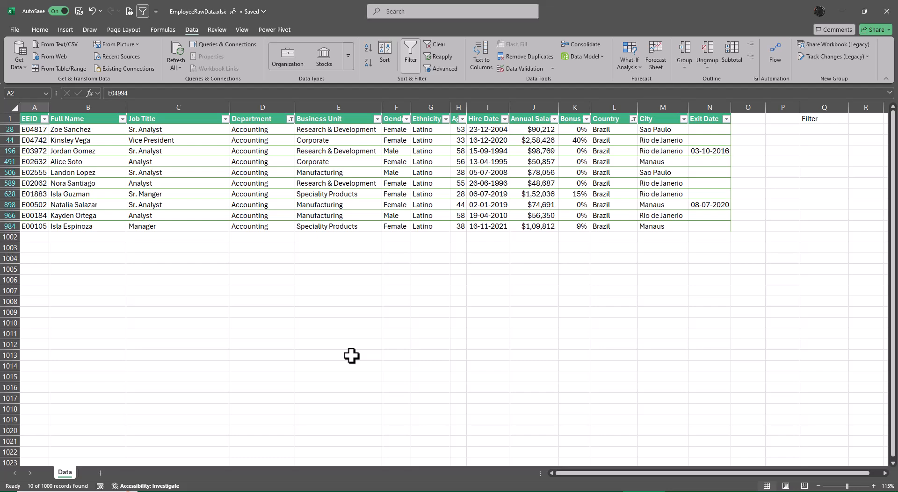
# Step: Clear the Department and Country filters, and switch the header filters off and back on
pyautogui.click(291, 120)
pyautogui.click(237, 187)
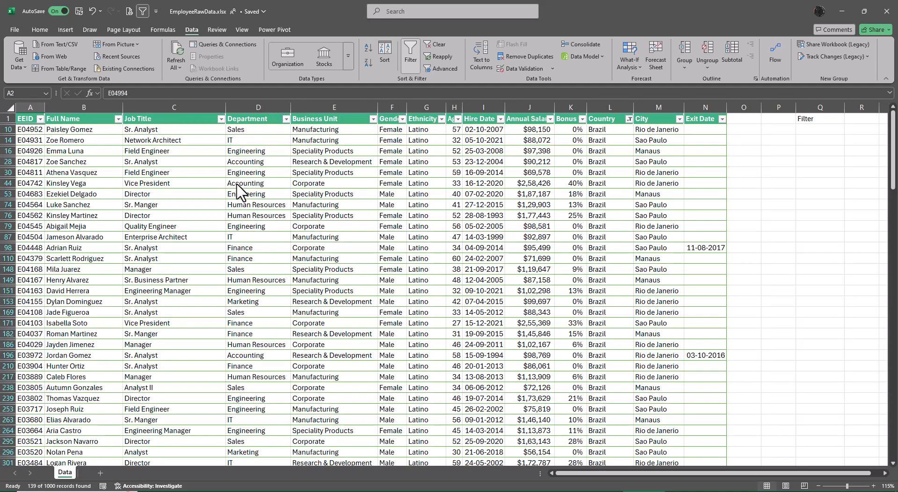
pyautogui.click(629, 120)
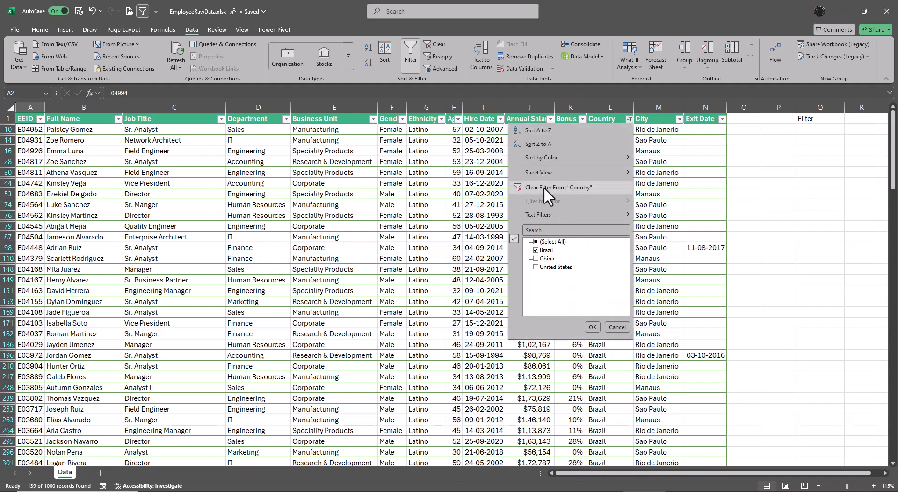
pyautogui.click(543, 187)
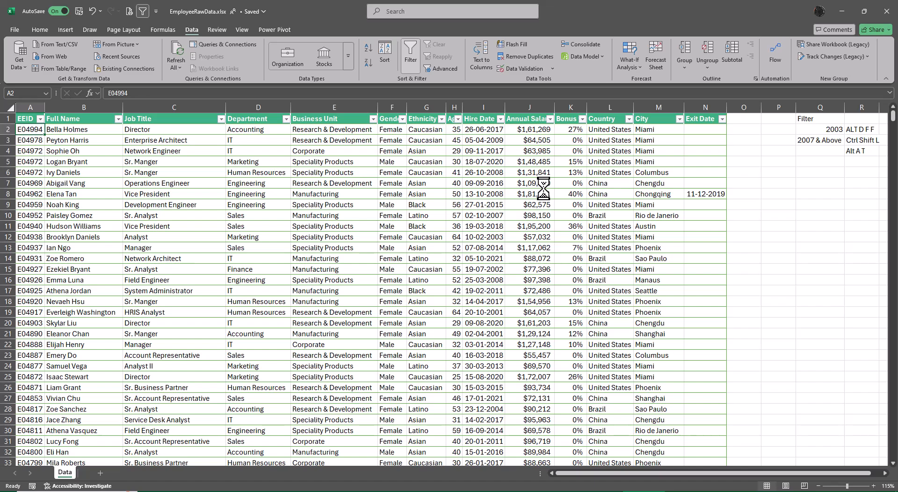
pyautogui.hotkey('ctrl', 'shift', 'l')
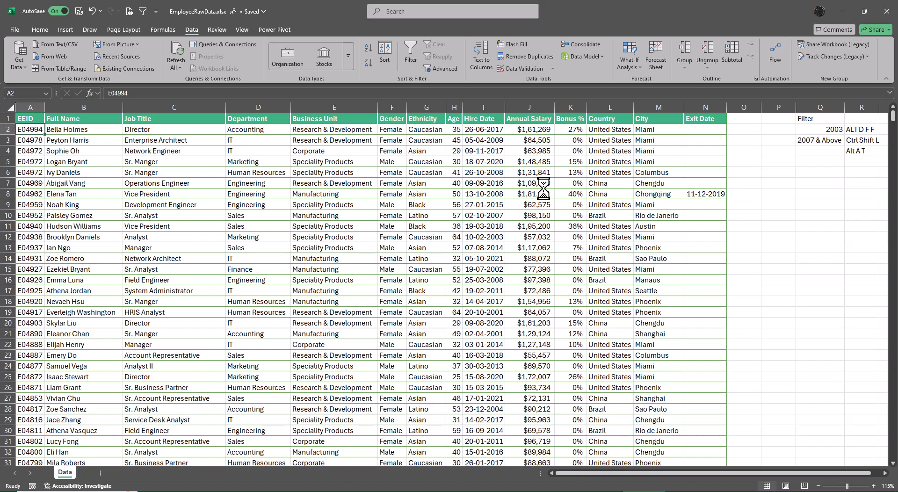
pyautogui.hotkey('ctrl', 'shift', 'l')
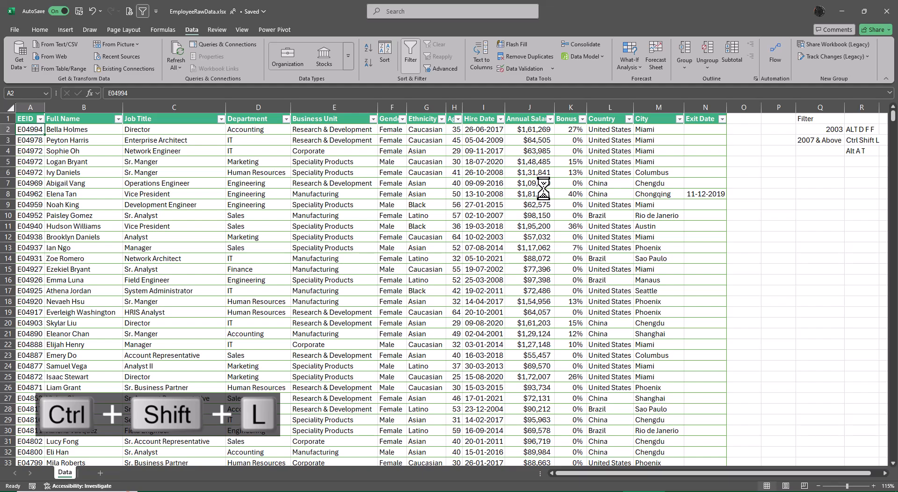
# Step: Look at the filter options of the Country column and leave them unchanged
pyautogui.press('Up')
pyautogui.press('Right')
pyautogui.press('Right')
pyautogui.press('Right')
pyautogui.press('Right')
pyautogui.press('Right')
pyautogui.press('Right')
pyautogui.press('Right')
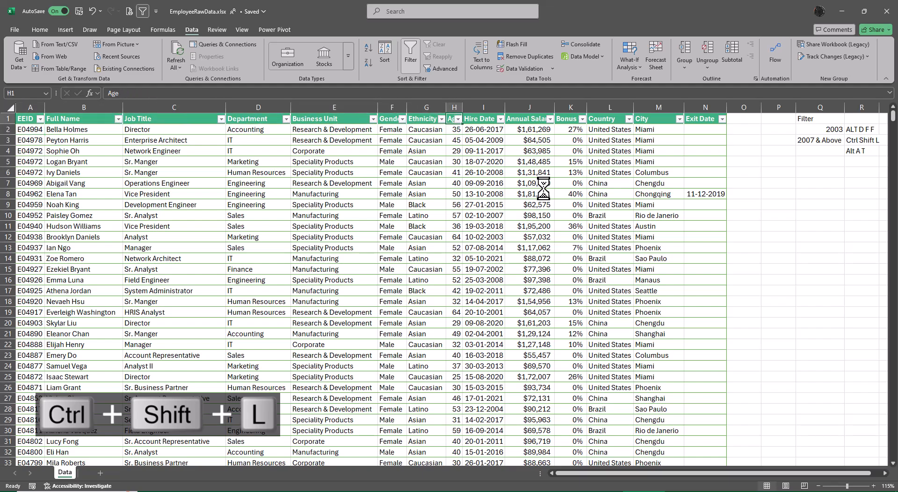
pyautogui.press('Right')
pyautogui.press('Right')
pyautogui.press('Right')
pyautogui.press('Right')
pyautogui.hotkey('alt', 'Down')
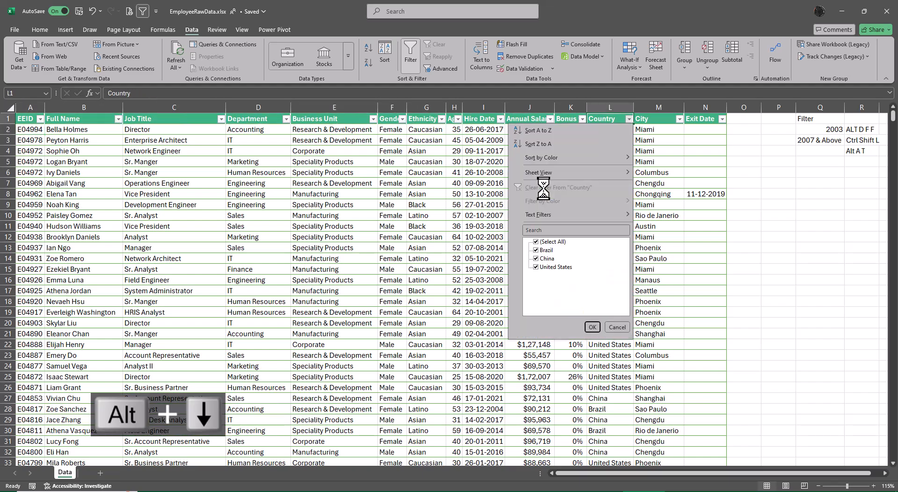
pyautogui.press('Escape')
# Step: Look through the full list of filter values for the Job Title column and cancel without filtering
pyautogui.press('Left')
pyautogui.press('Left')
pyautogui.press('Left')
pyautogui.press('Left')
pyautogui.press('Left')
pyautogui.press('Left')
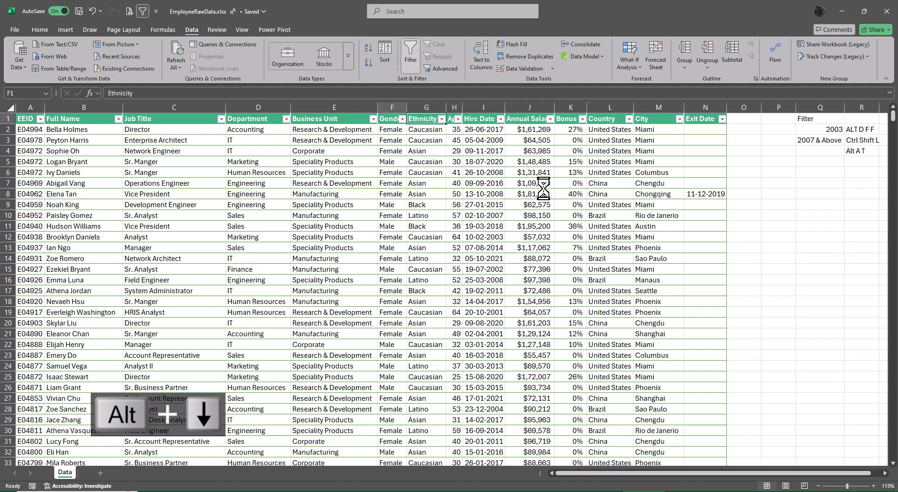
pyautogui.press('Left')
pyautogui.press('Left')
pyautogui.press('Left')
pyautogui.hotkey('alt', 'Down')
pyautogui.press('Escape')
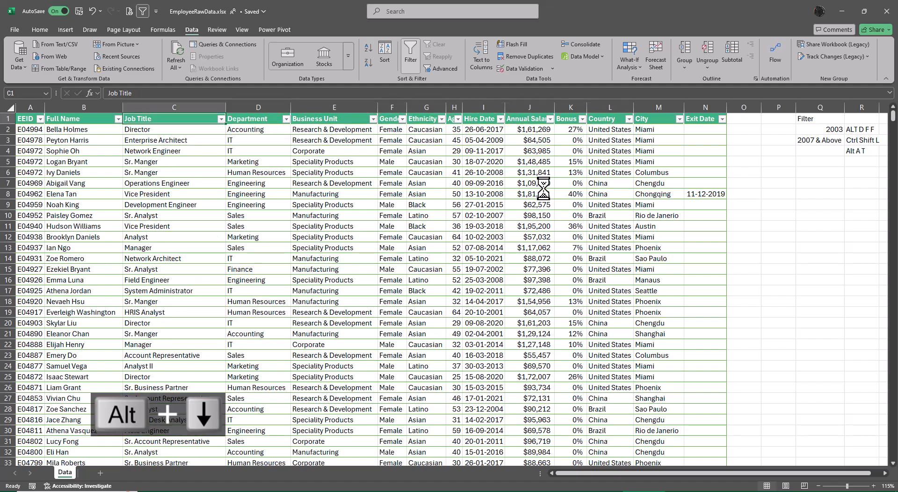
pyautogui.hotkey('alt', 'Down')
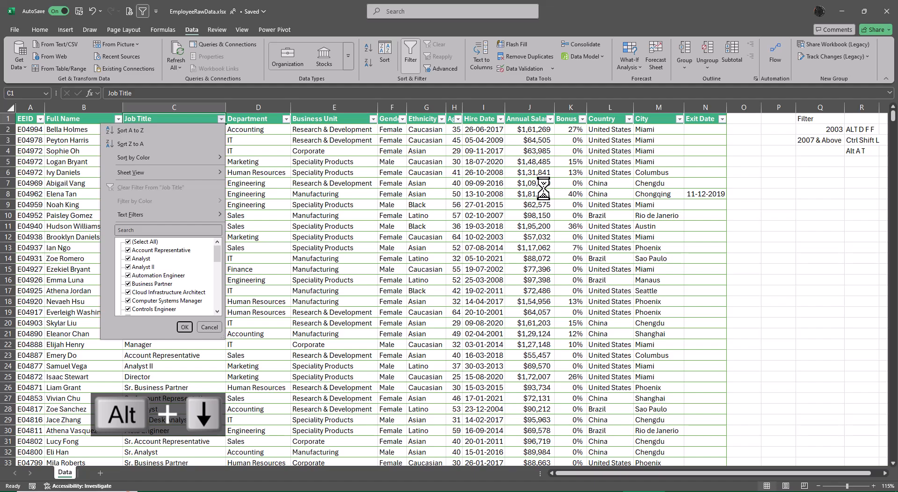
pyautogui.scroll(-5, 201, 262)
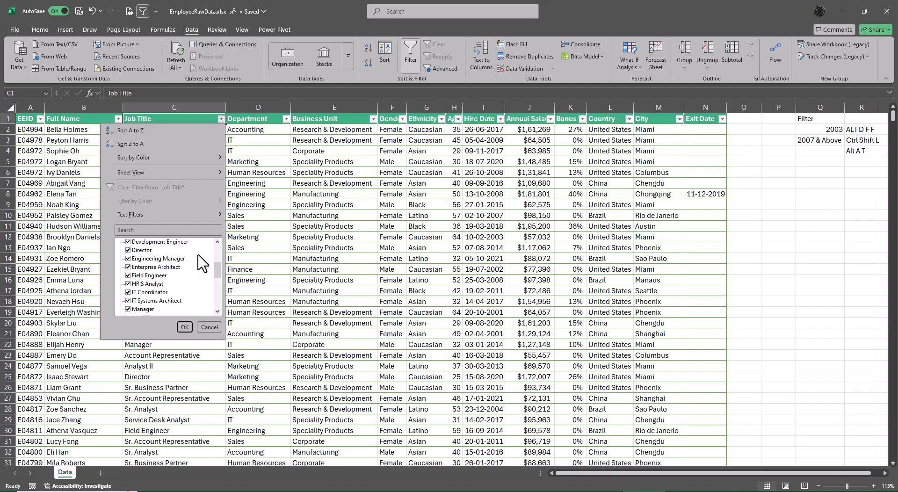
pyautogui.scroll(-5, 201, 262)
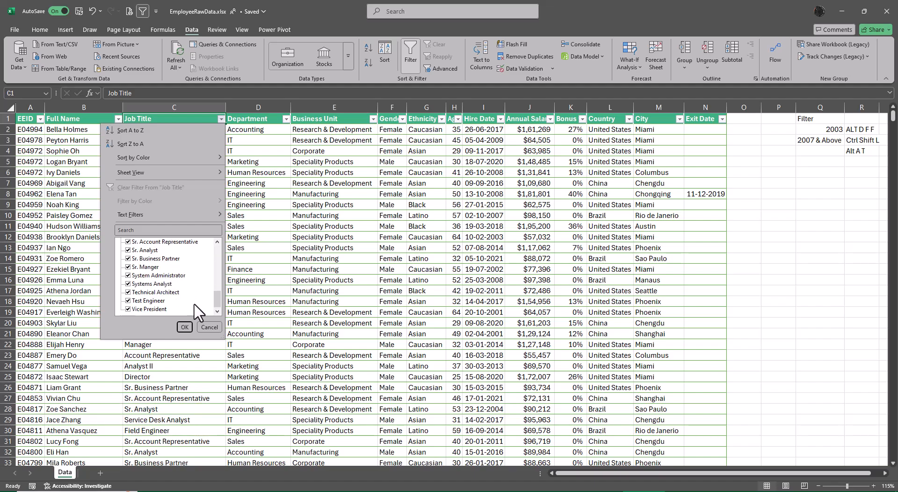
pyautogui.click(209, 328)
# Step: Look at the filter options of the Business Unit column and close them without filtering
pyautogui.press('Right')
pyautogui.press('Right')
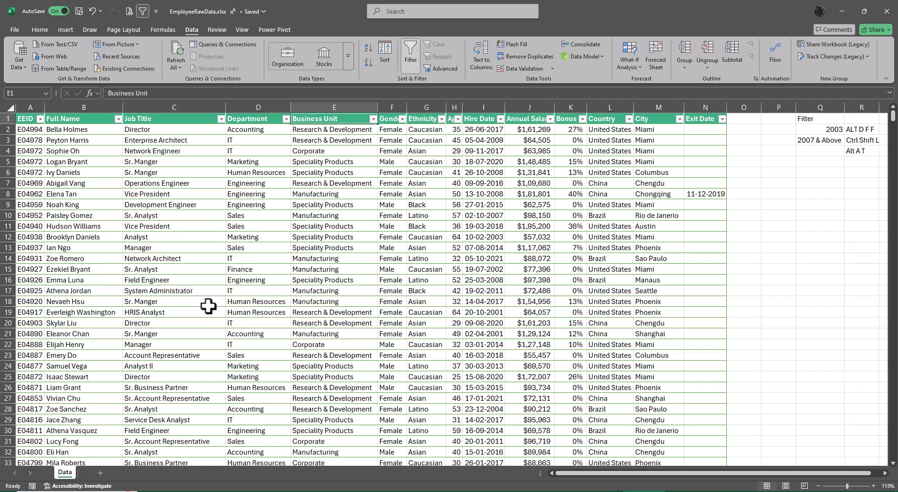
pyautogui.hotkey('alt', 'Down')
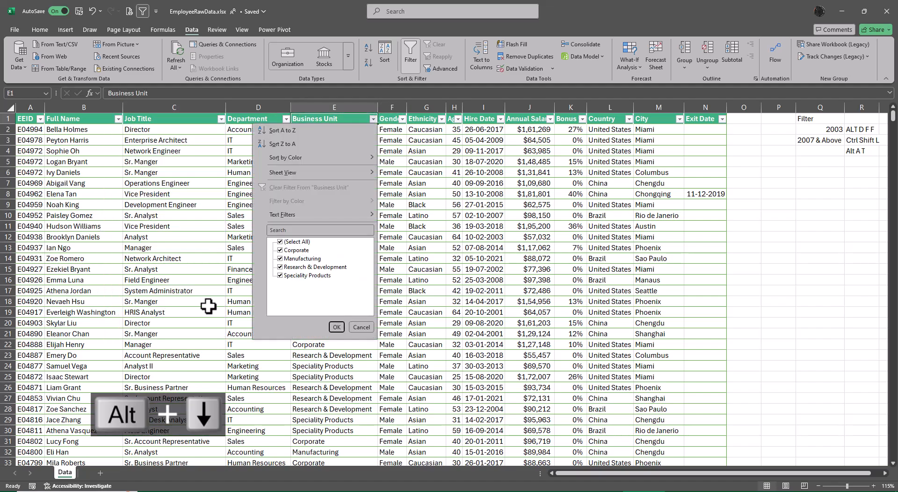
pyautogui.press('Escape')
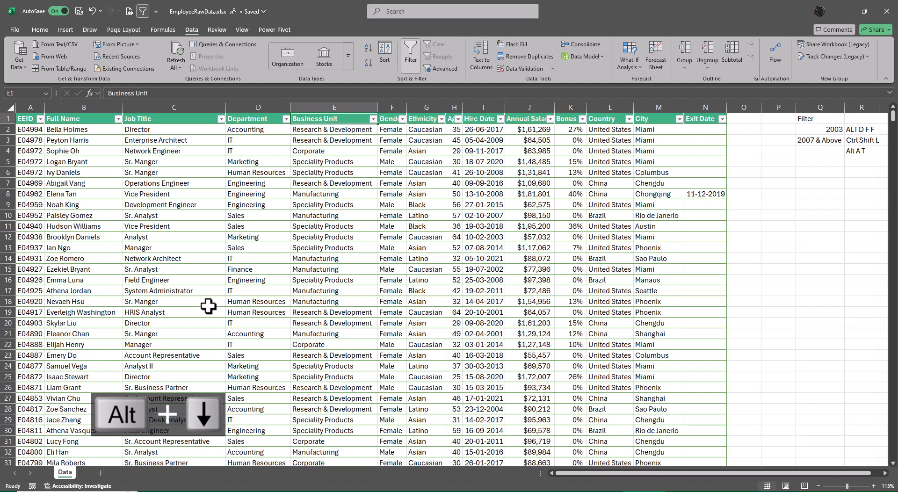
# Step: Switch off the employee data's header filters from the EEID header cell
pyautogui.press('Left')
pyautogui.press('Left')
pyautogui.press('Left')
pyautogui.press('Left')
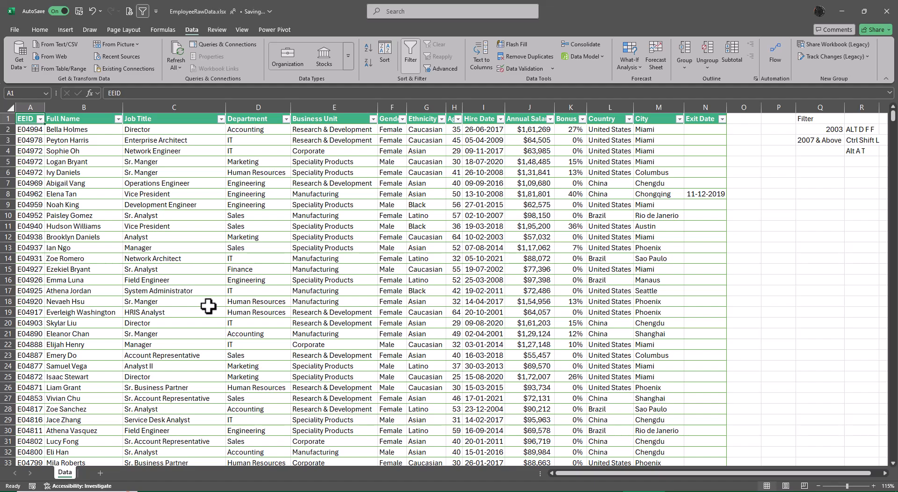
pyautogui.hotkey('ctrl', 'shift', 'l')
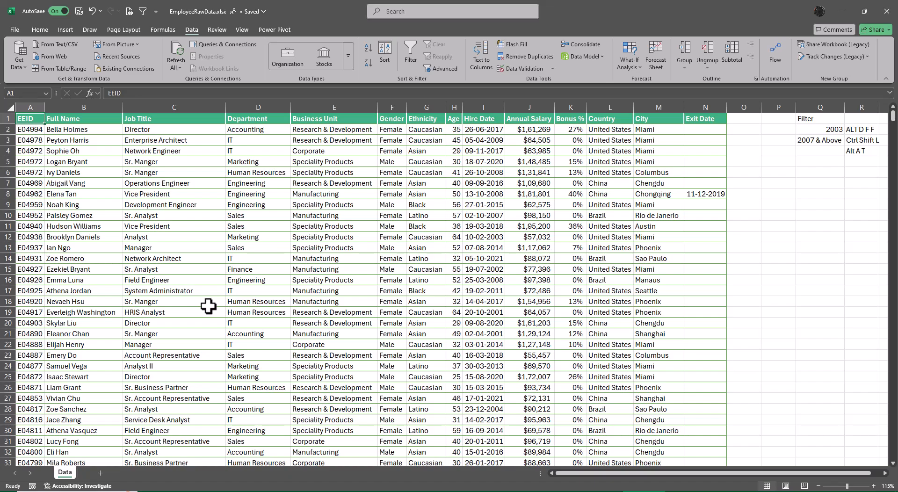
# Step: Switch to the topic list workbook and remove the bold formatting from topics 6 to 30 on the Ribbons sheet
pyautogui.hotkey('alt', 'Tab')
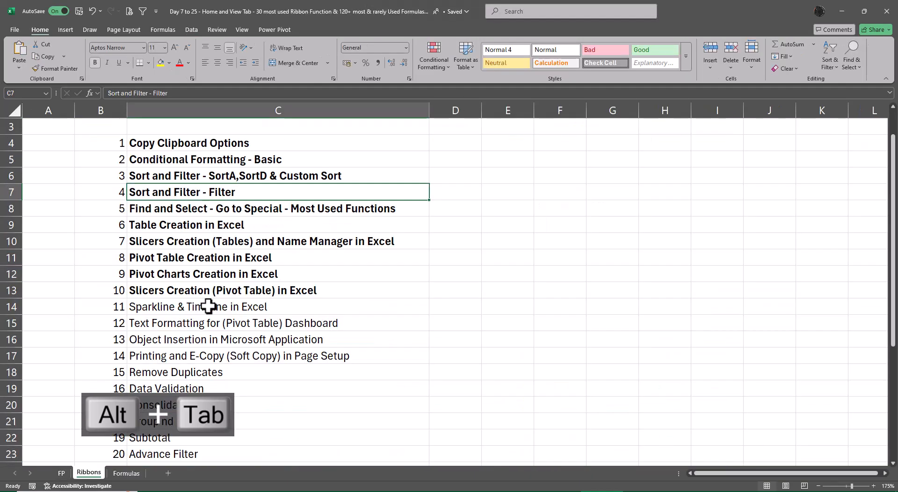
pyautogui.press('Down')
pyautogui.press('Down')
pyautogui.hotkey('ctrl', 'shift', 'Down')
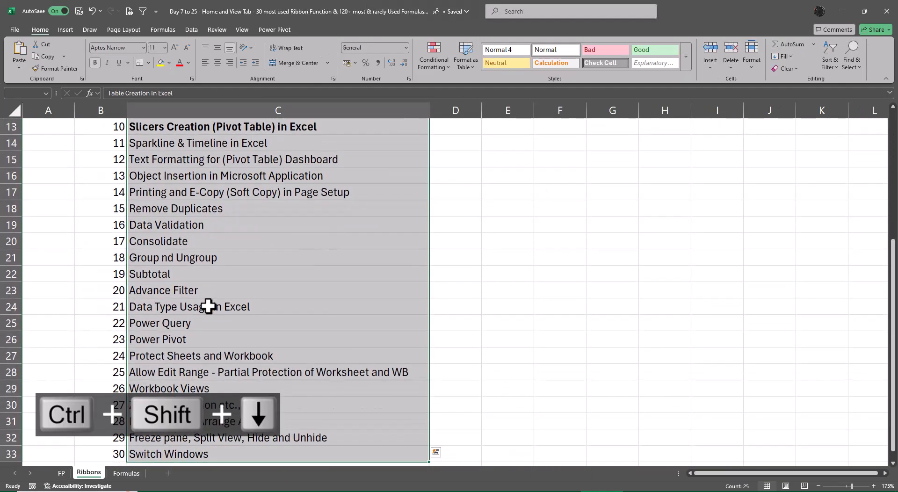
pyautogui.hotkey('ctrl', 'b')
pyautogui.scroll(4, 208, 306)
pyautogui.press('Down')
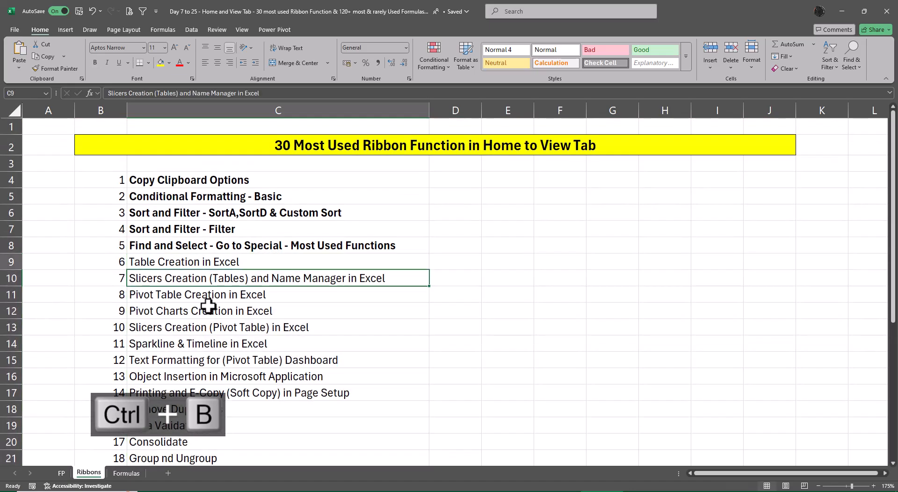
# Step: Make topics 6 and 7, Table Creation in Excel and Slicers Creation (Tables) and Name Manager in Excel, bold
pyautogui.press('Up')
pyautogui.hotkey('ctrl', 'b')
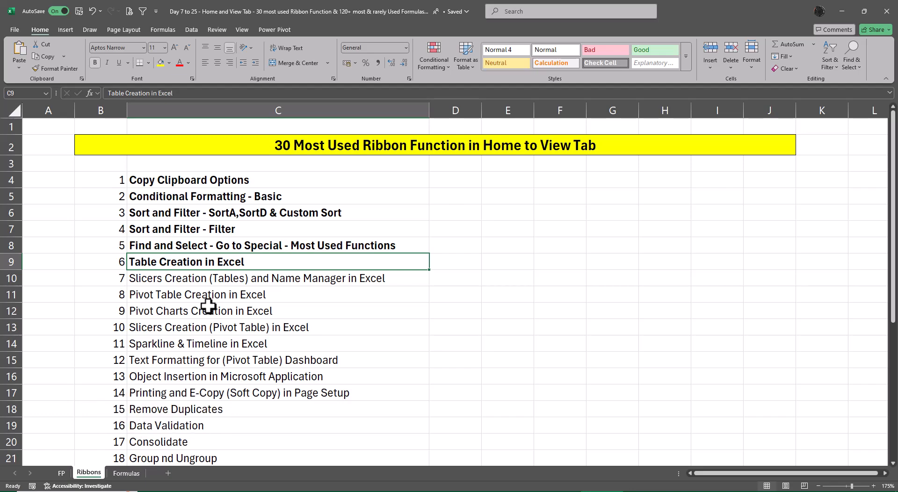
pyautogui.press('Down')
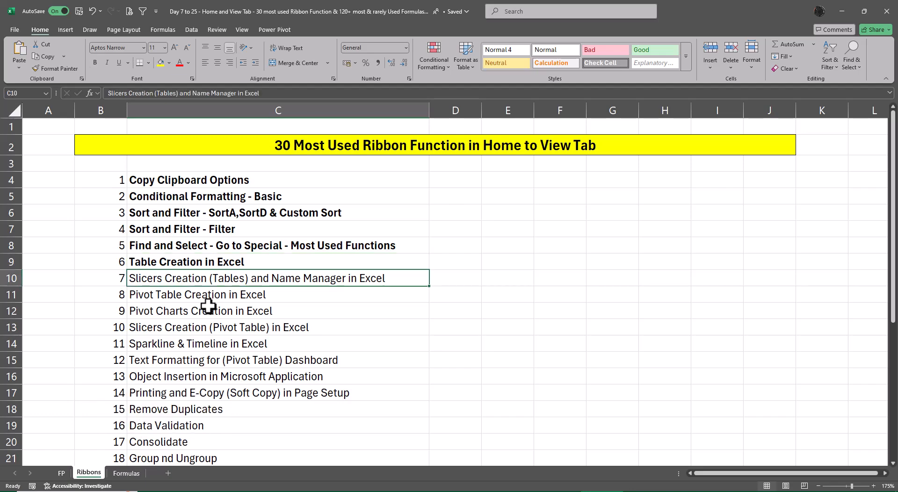
pyautogui.hotkey('ctrl', 'b')
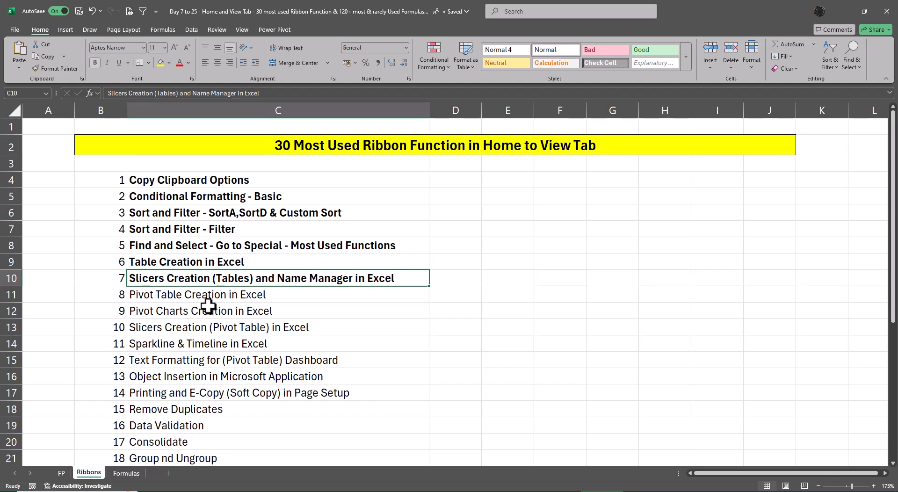
# Step: Switch back to the employee data workbook and enter the heading Sort in Q6 and 2007 in Q7
pyautogui.hotkey('alt', 'Tab')
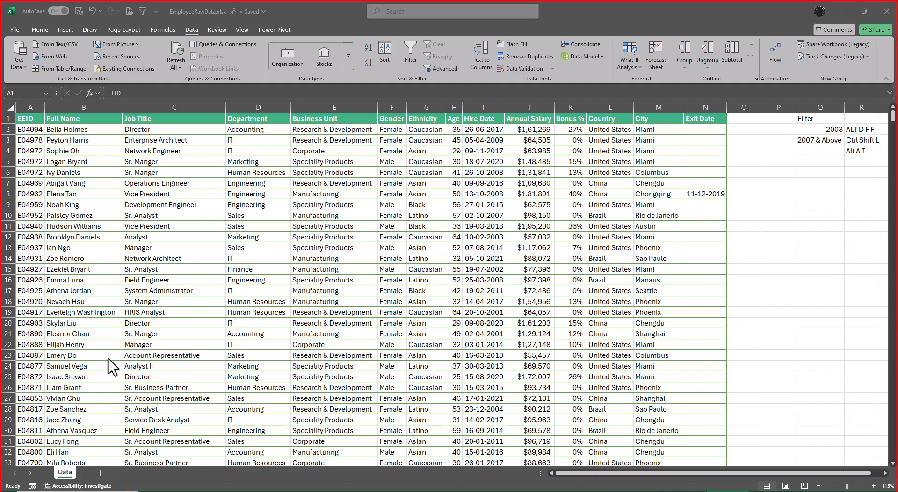
pyautogui.click(833, 184)
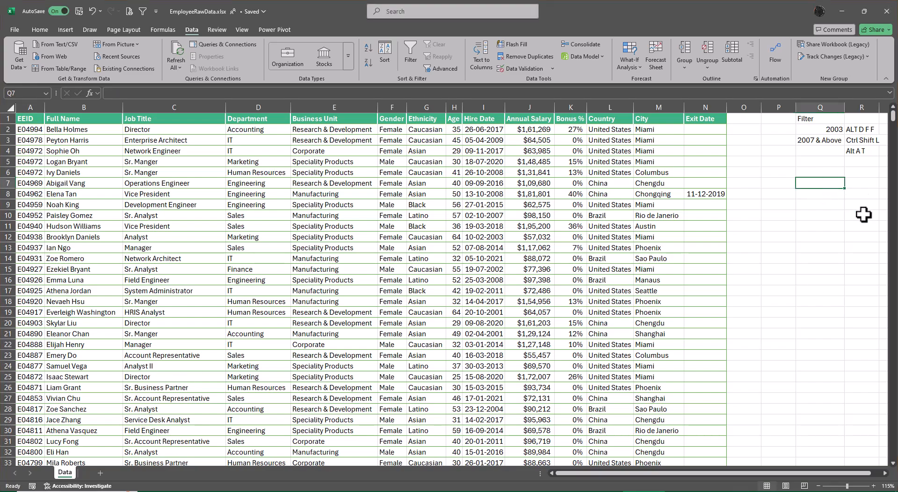
pyautogui.click(823, 171)
pyautogui.write('Sort')
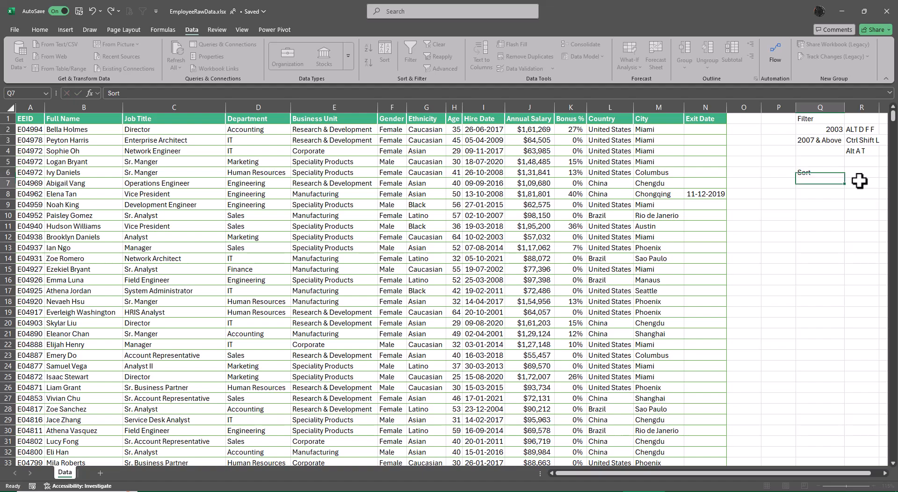
pyautogui.press('Return')
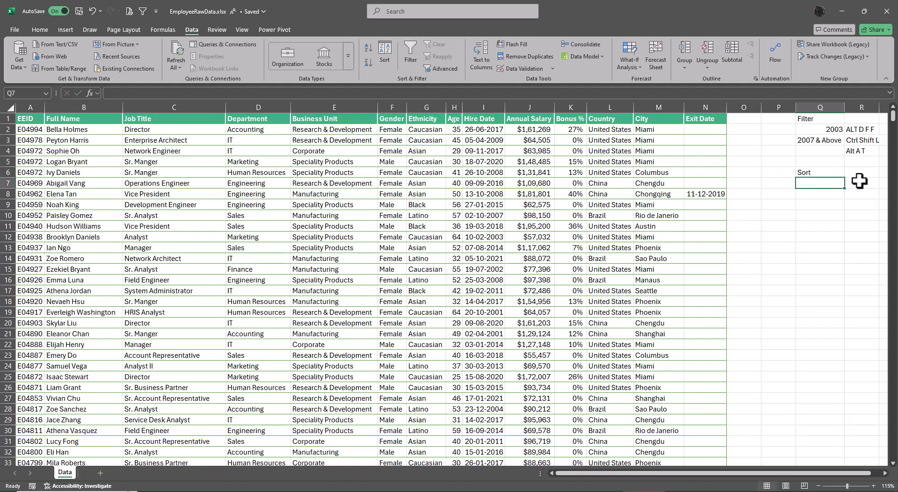
pyautogui.write('2007')
pyautogui.press('Tab')
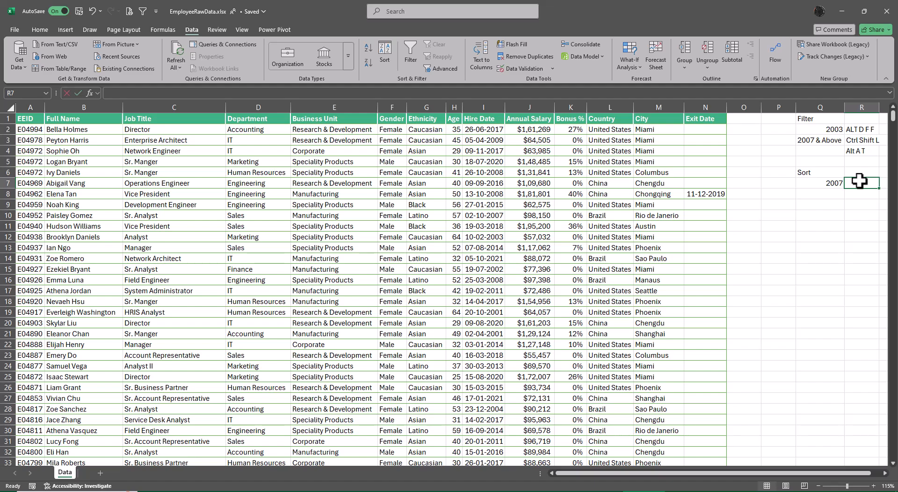
# Step: Enter Sort A in R7 and its shortcut note Alt A SA in S7
pyautogui.write('Sort A')
pyautogui.press('Tab')
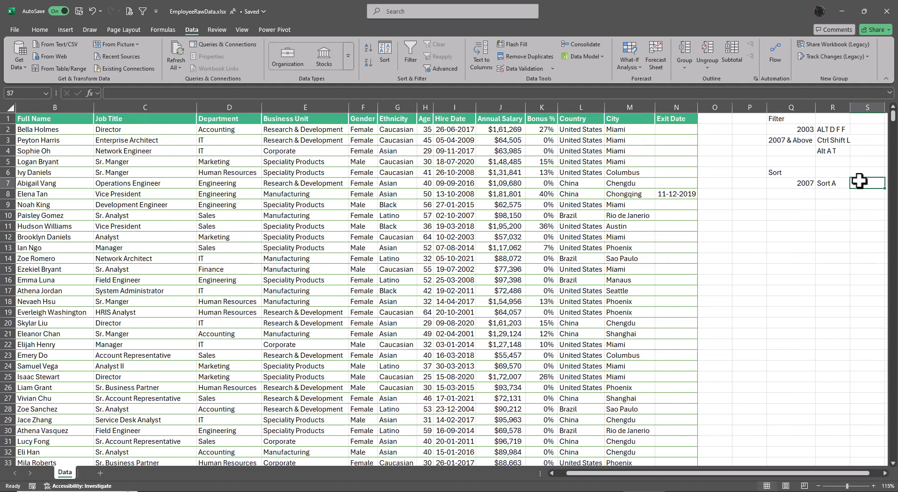
pyautogui.write('Alt')
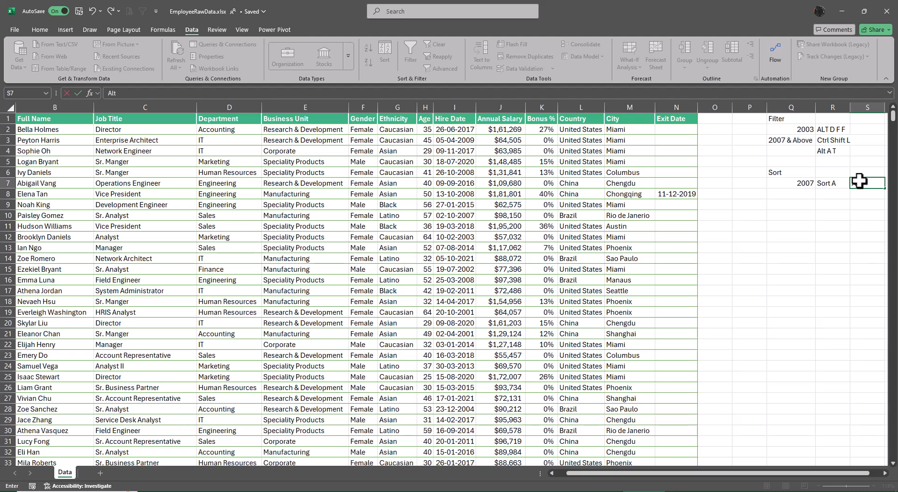
pyautogui.write(' D SA')
pyautogui.press('BackSpace')
pyautogui.press('BackSpace')
pyautogui.press('BackSpace')
pyautogui.press('BackSpace')
pyautogui.press('BackSpace')
pyautogui.write('A SA')
pyautogui.press('Return')
pyautogui.press('Up')
pyautogui.press('Right')
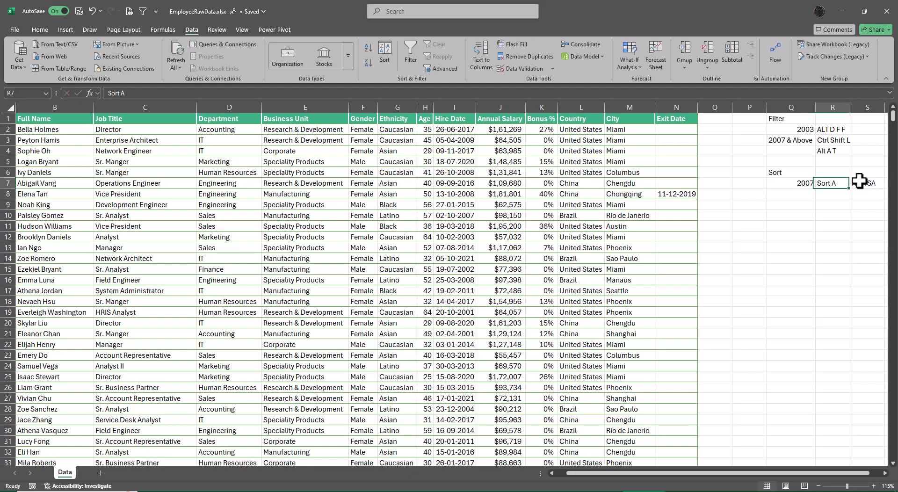
# Step: Fill the Sort A label down into R8 and change the copy to Sort D
pyautogui.press('Down')
pyautogui.press('Up')
pyautogui.hotkey('shift', 'Down')
pyautogui.hotkey('ctrl', 'd')
pyautogui.press('Down')
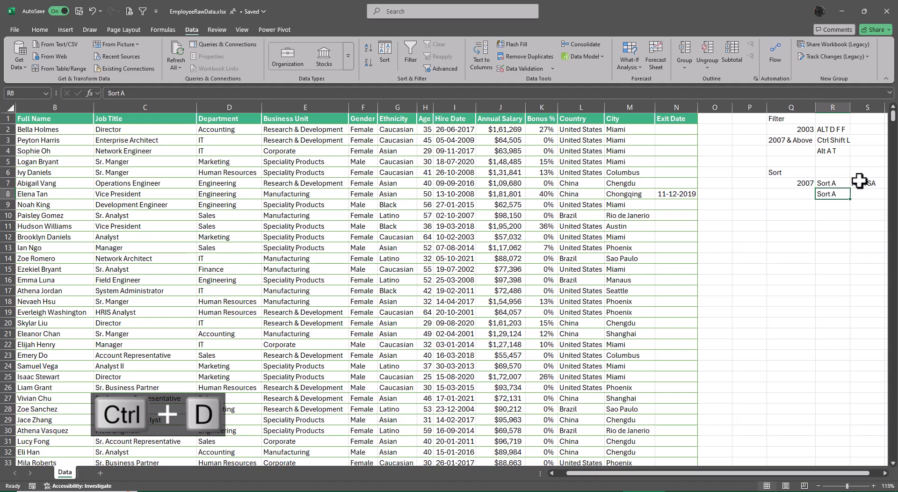
pyautogui.press('F2')
pyautogui.press('BackSpace')
pyautogui.write('D')
pyautogui.press('Return')
pyautogui.press('Up')
pyautogui.press('Right')
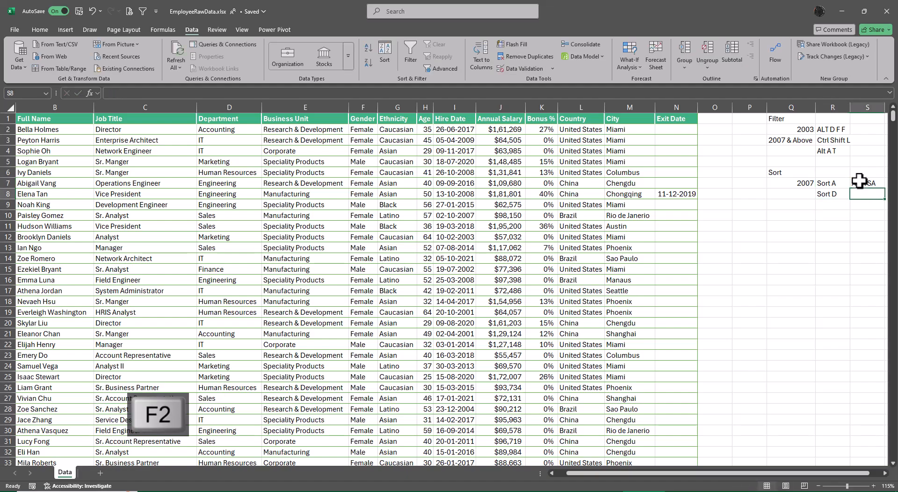
# Step: Fill the shortcut note from S7 down into S8 and change the copy to Alt A SD
pyautogui.press('Up')
pyautogui.hotkey('shift', 'Down')
pyautogui.hotkey('ctrl', 'd')
pyautogui.press('Down')
pyautogui.press('F2')
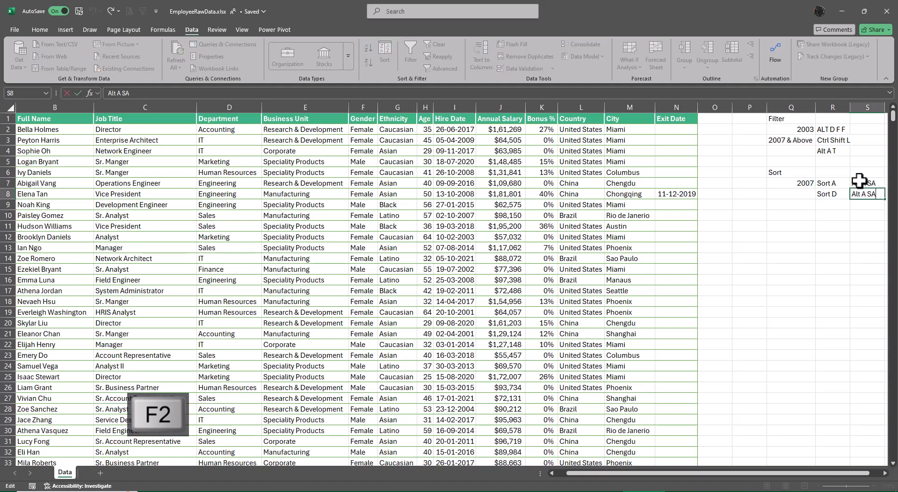
pyautogui.press('BackSpace')
pyautogui.write('S')
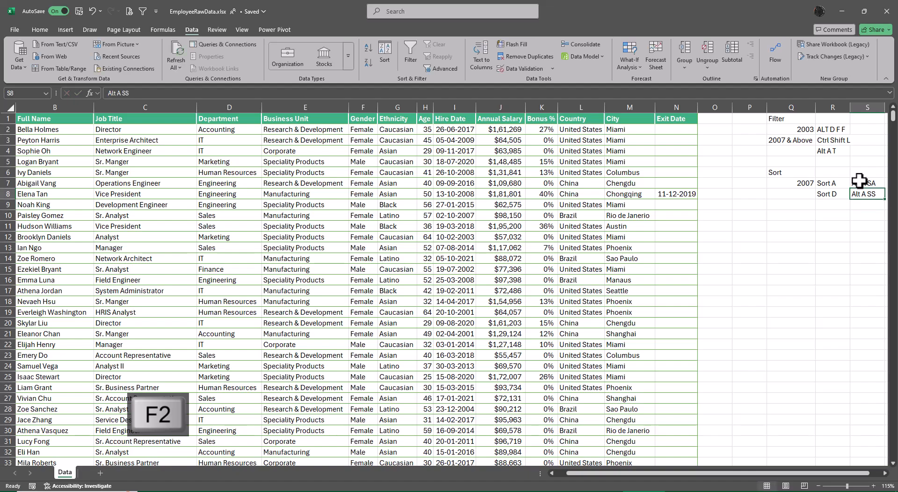
pyautogui.press('BackSpace')
pyautogui.write('D')
pyautogui.press('Return')
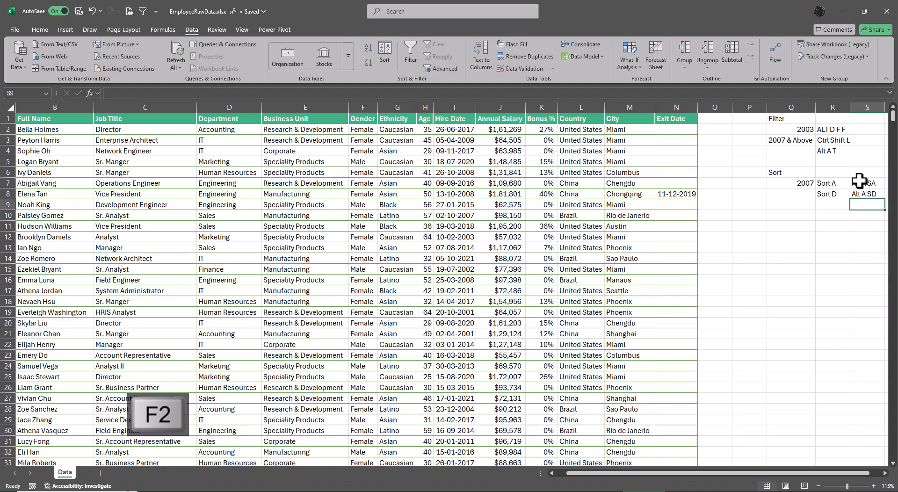
# Step: Enter Custom in R9, fill the shortcut note from S8 into S9 and change it to Alt A SS
pyautogui.press('Left')
pyautogui.write('Custom')
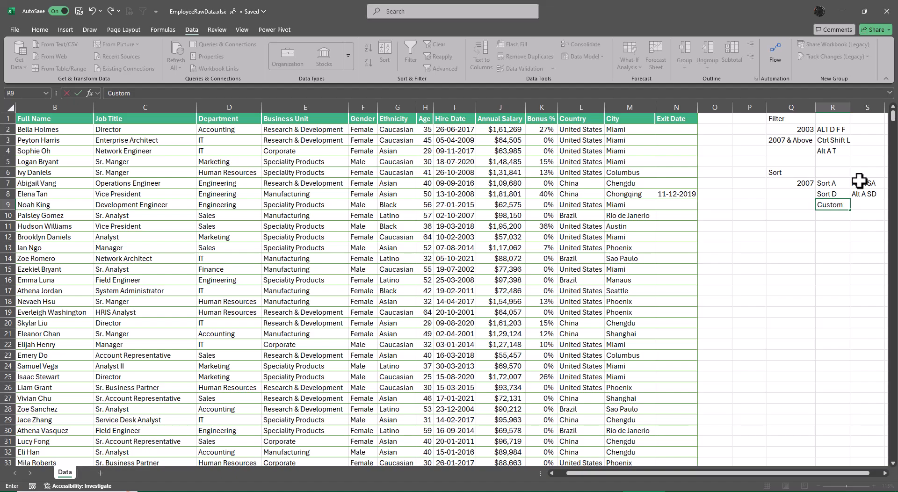
pyautogui.press('Tab')
pyautogui.press('Up')
pyautogui.hotkey('shift', 'Down')
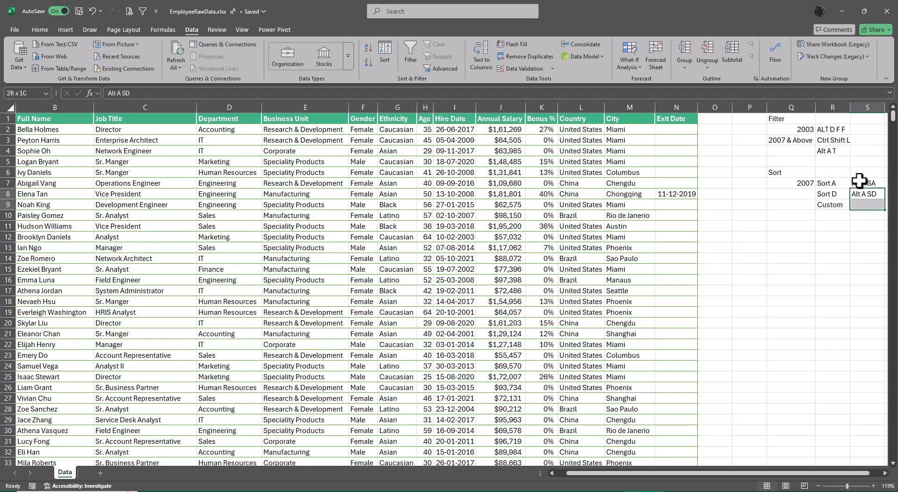
pyautogui.hotkey('ctrl', 'd')
pyautogui.press('F2')
pyautogui.press('BackSpace')
pyautogui.write('S')
pyautogui.press('Return')
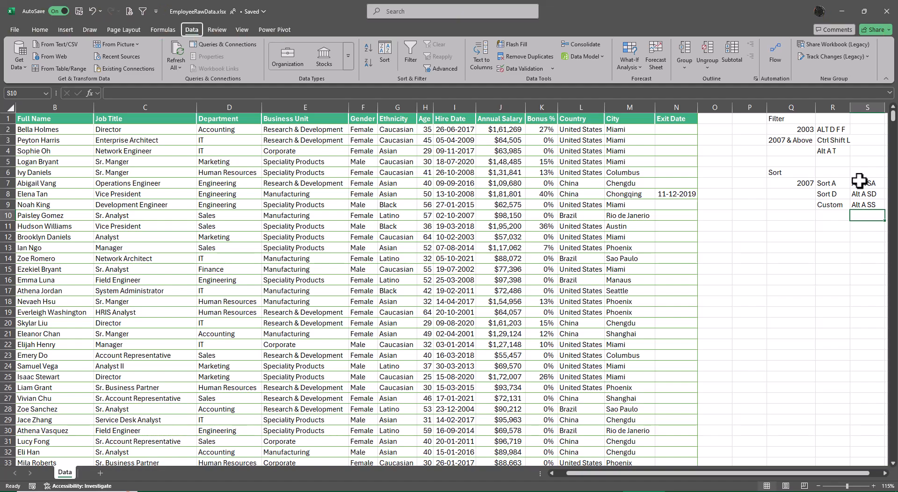
pyautogui.press('alt')
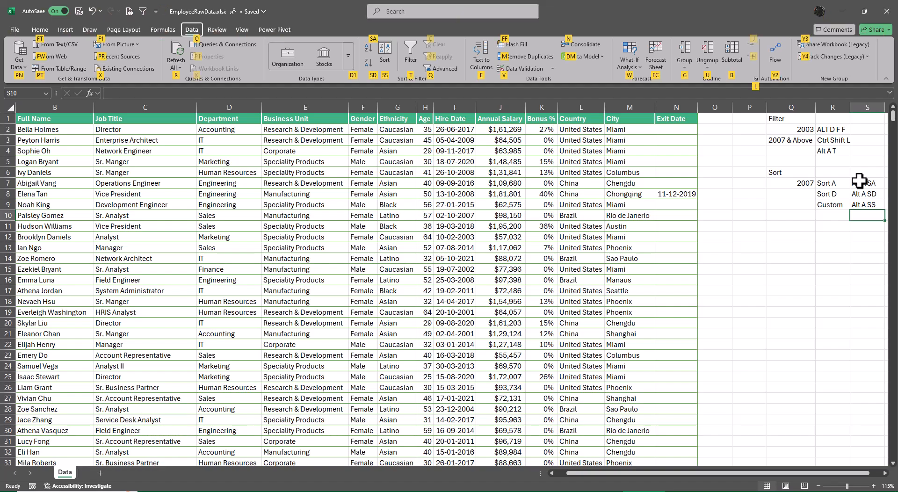
pyautogui.press('Escape')
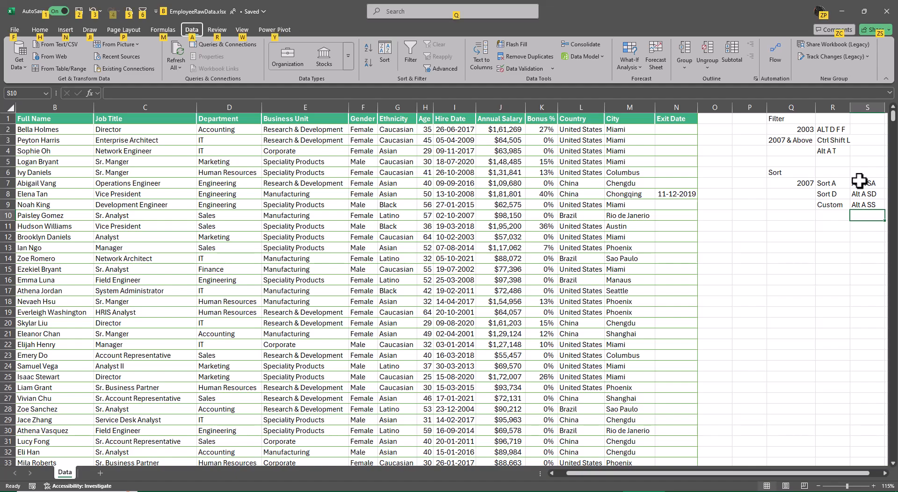
pyautogui.press('Left')
pyautogui.press('Left')
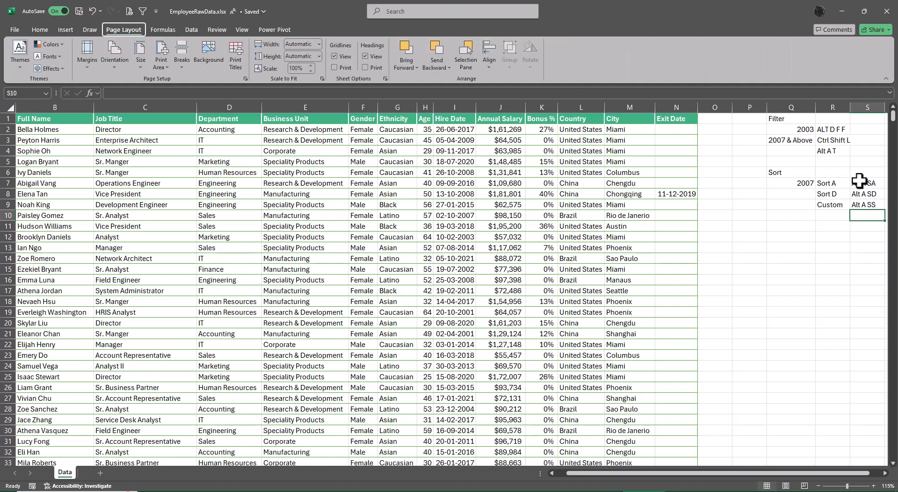
# Step: Enter the heading Table in Q11 and its shortcut note Ctrl T in Q12
pyautogui.press('Left')
pyautogui.press('Left')
pyautogui.press('Down')
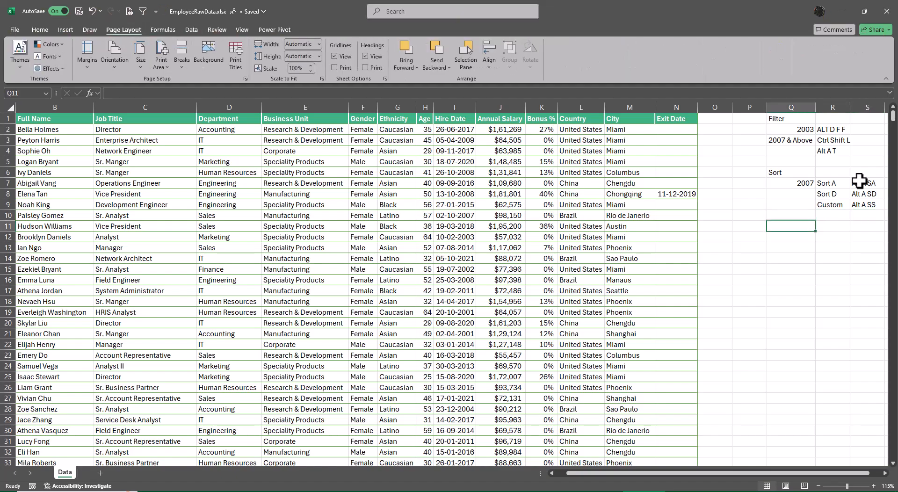
pyautogui.write('Table')
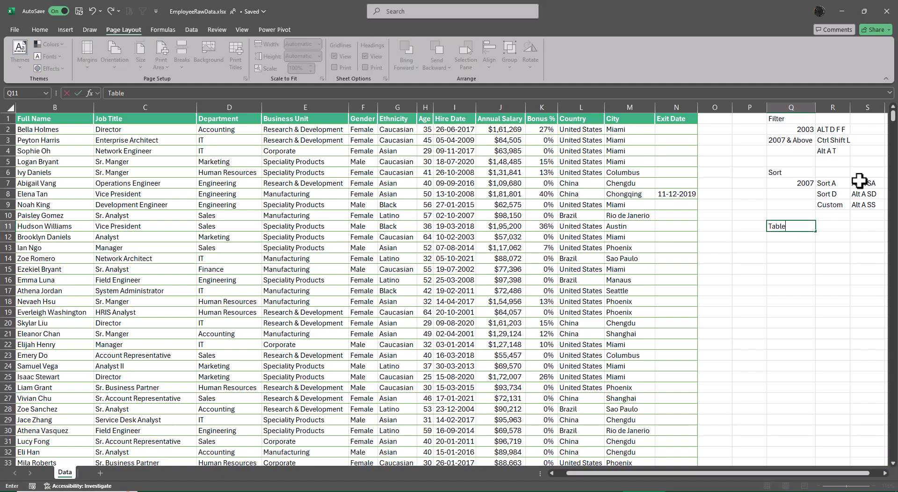
pyautogui.press('Return')
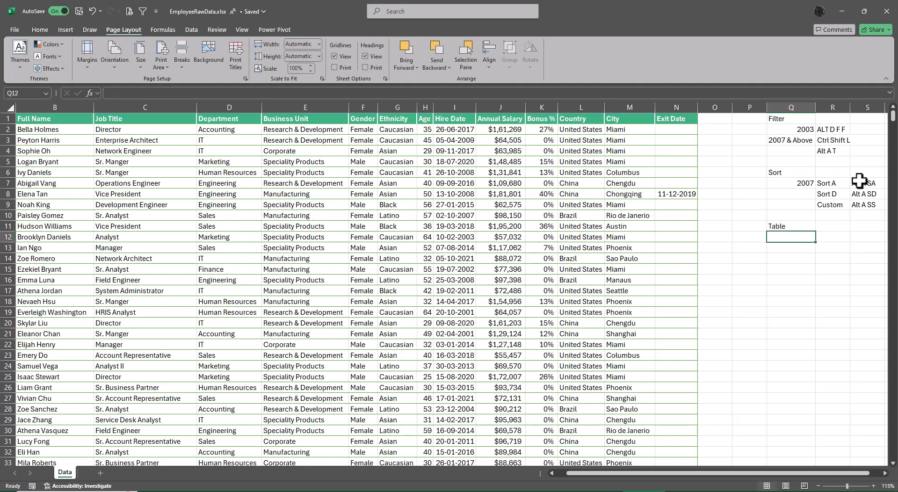
pyautogui.write('Ctrl T')
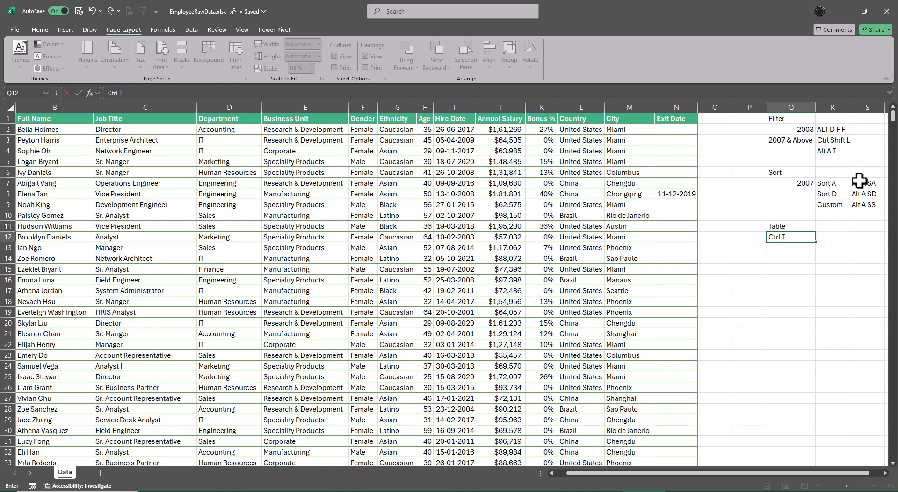
pyautogui.press('Return')
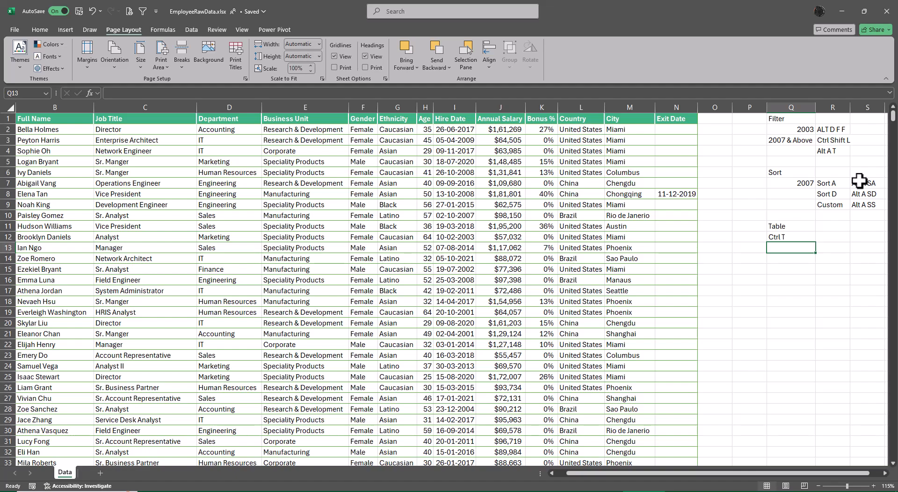
# Step: Convert the employee data range A1:N1001 into a table with headers
pyautogui.hotkey('ctrl', 'Left')
pyautogui.hotkey('ctrl', 'Left')
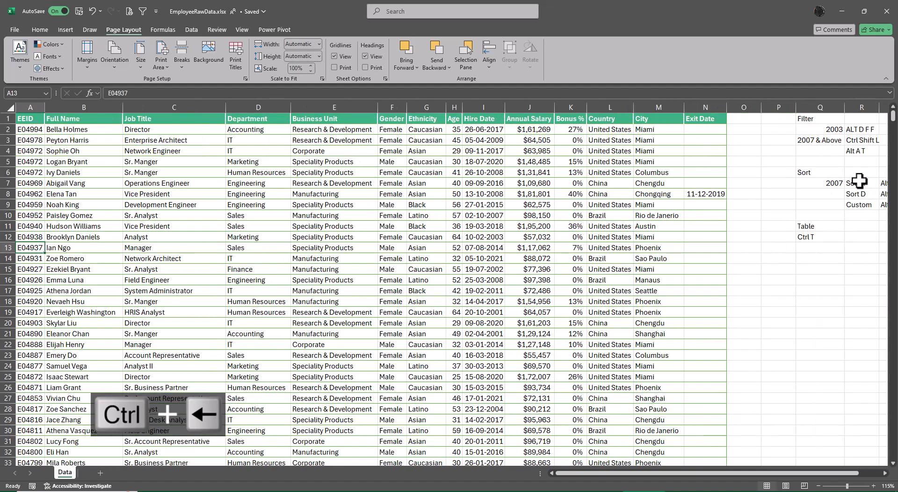
pyautogui.press('Right')
pyautogui.press('Right')
pyautogui.press('Right')
pyautogui.press('Right')
pyautogui.press('Right')
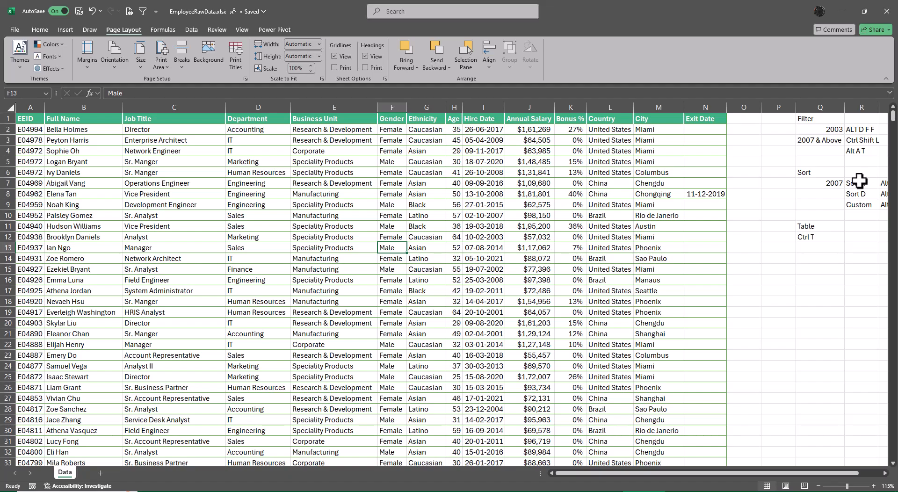
pyautogui.hotkey('ctrl', 't')
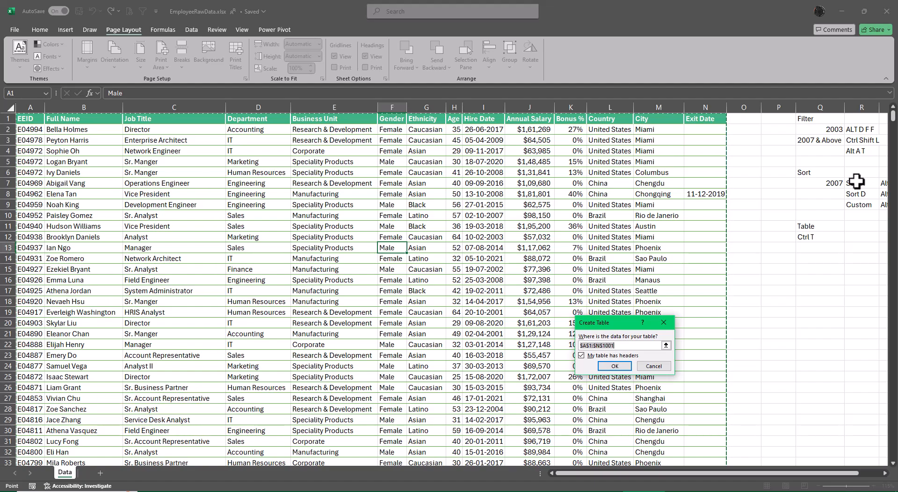
pyautogui.click(614, 366)
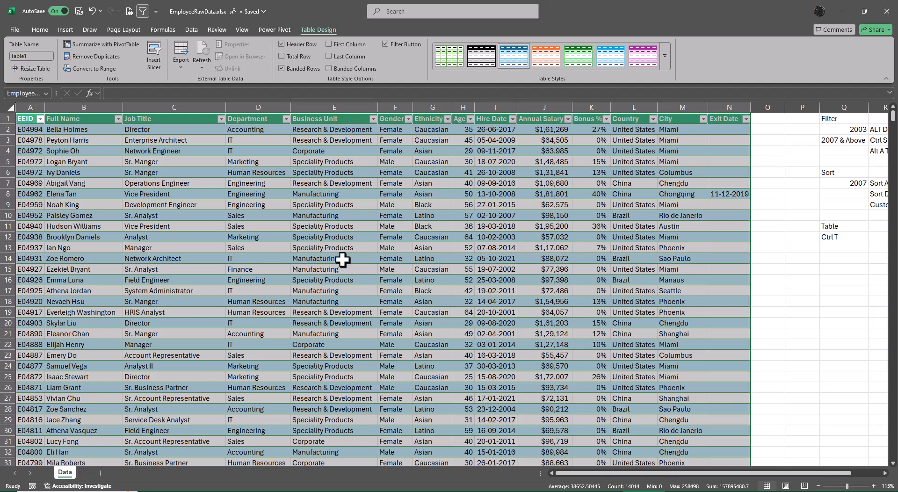
# Step: Try to rename the employee data table as Emp Table, with a space
pyautogui.click(38, 57)
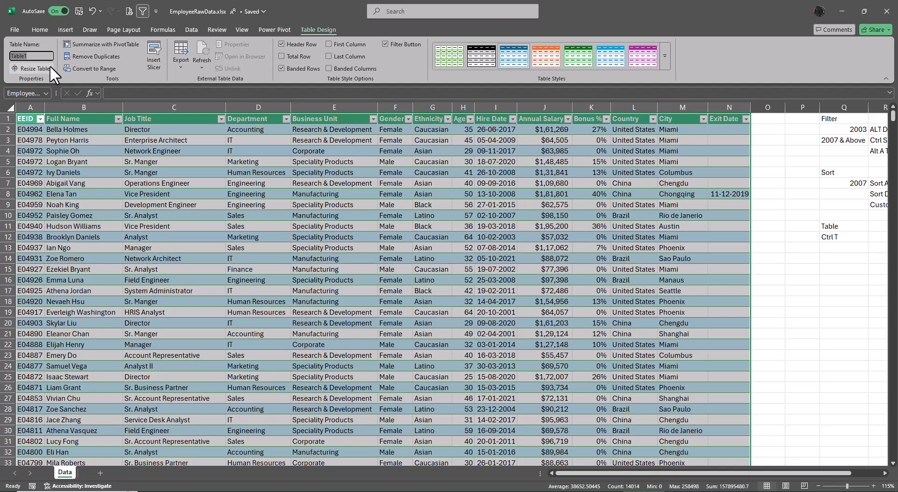
pyautogui.press('BackSpace')
pyautogui.press('Home')
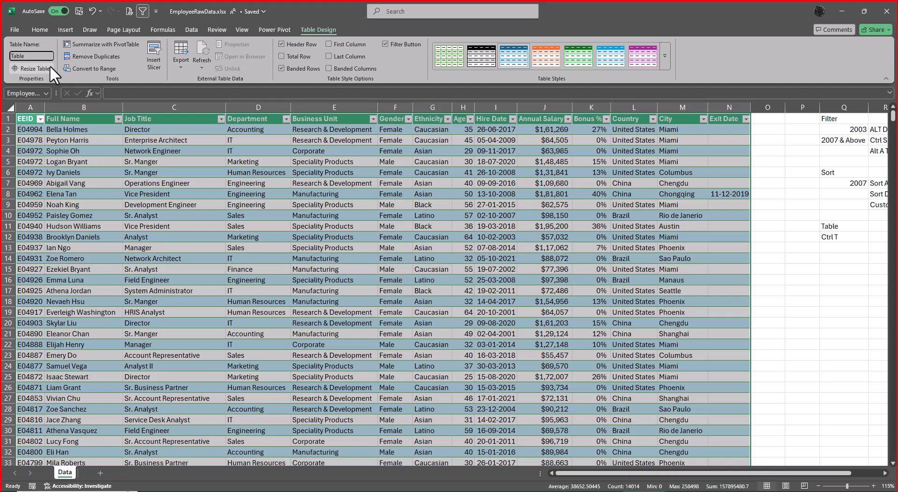
pyautogui.write('Emp')
pyautogui.press('Return')
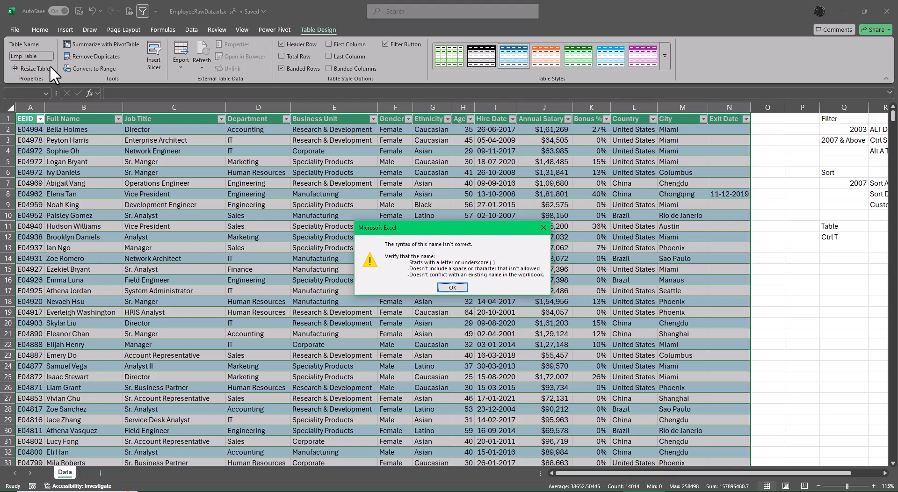
pyautogui.press('Return')
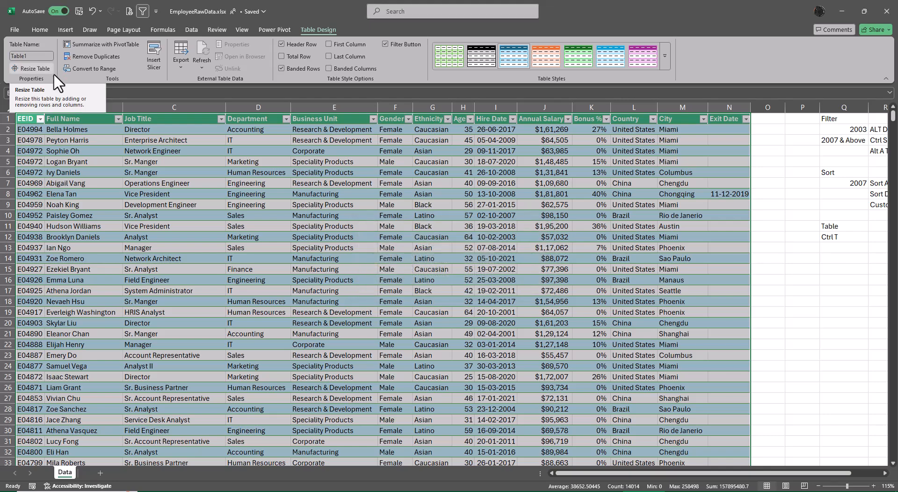
# Step: Rename the employee data table as Emp_Table
pyautogui.click(34, 57)
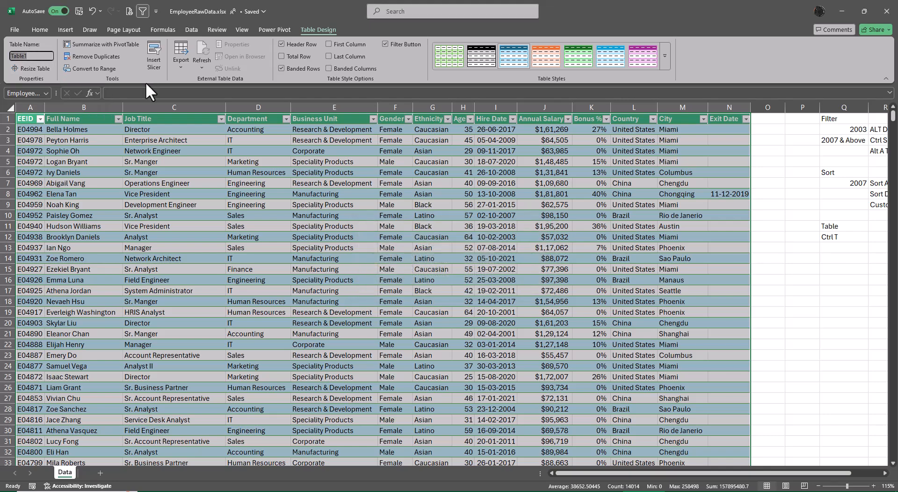
pyautogui.press('Right')
pyautogui.press('BackSpace')
pyautogui.write('Emp')
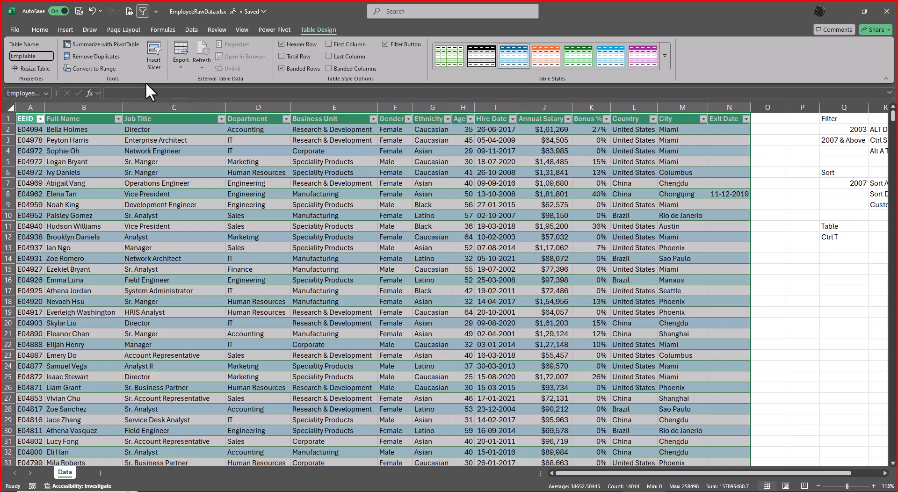
pyautogui.write('_')
pyautogui.press('Return')
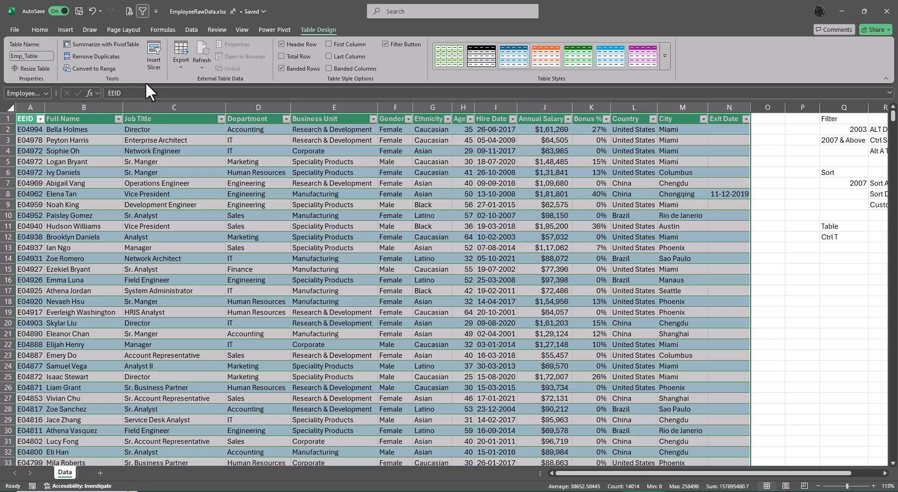
# Step: Enter the heading Slicer in Q14 and the version note 2010 above in Q15
pyautogui.click(837, 259)
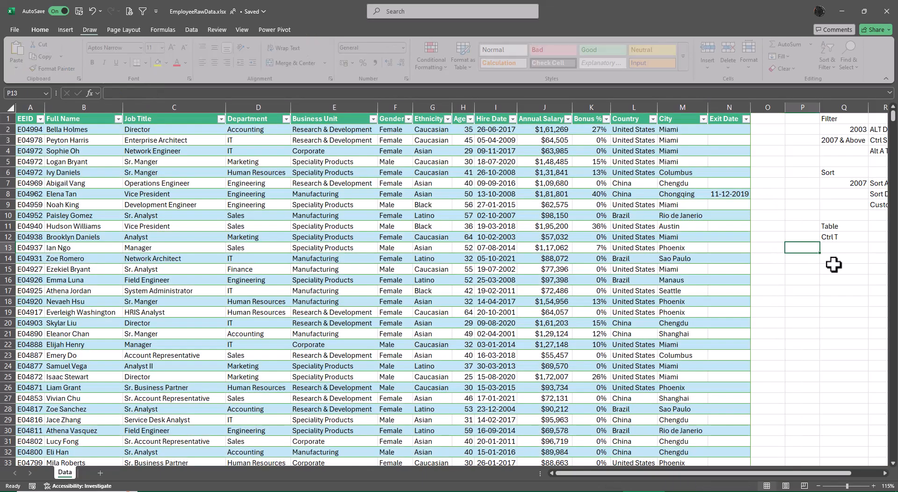
pyautogui.write('Slicer')
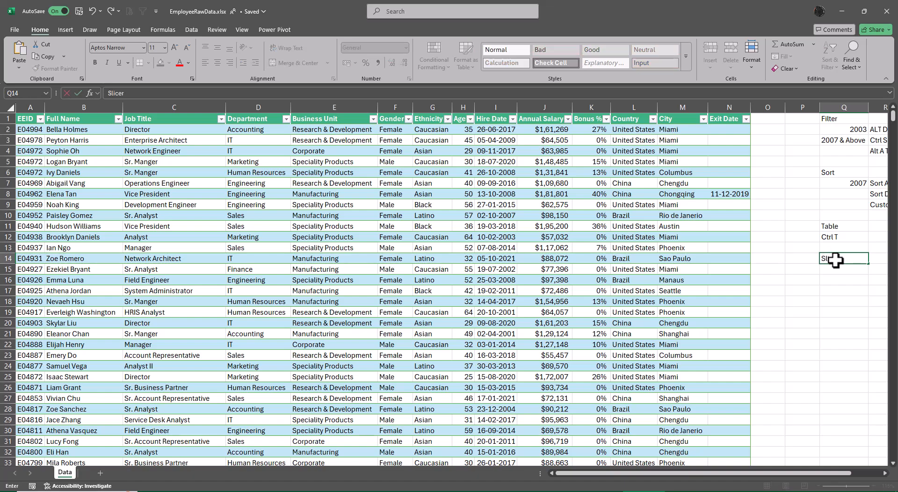
pyautogui.press('Return')
pyautogui.write('20')
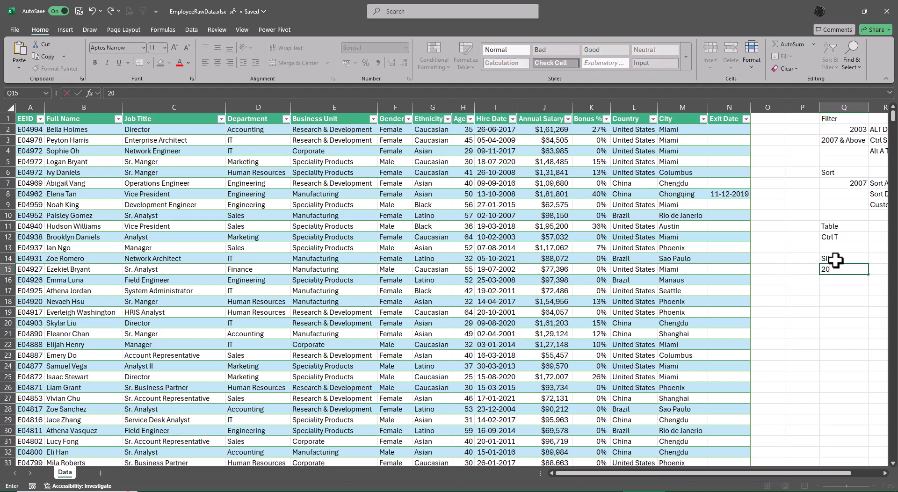
pyautogui.write('10 above')
pyautogui.hotkey('ctrl', 'Return')
# Step: Enter the note Fancy Filter in R14 and autofit the column width to it
pyautogui.press('Up')
pyautogui.press('Right')
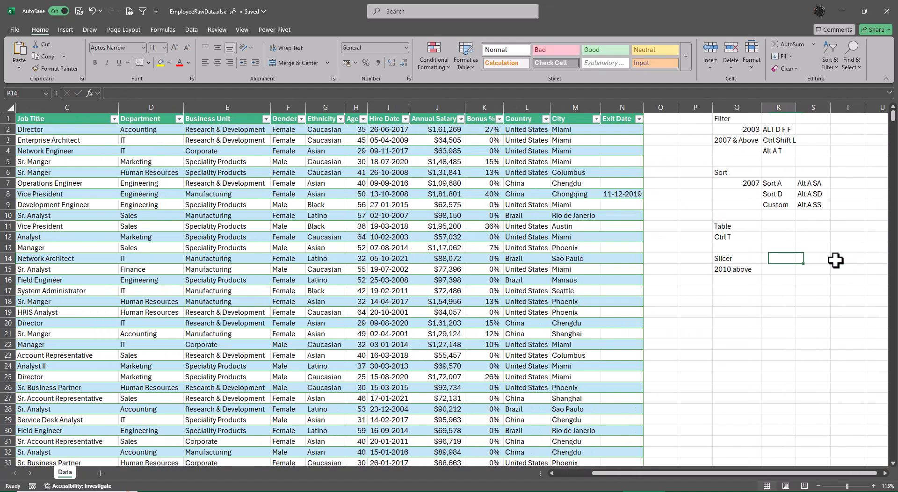
pyautogui.write('FD')
pyautogui.press('BackSpace')
pyautogui.write('a')
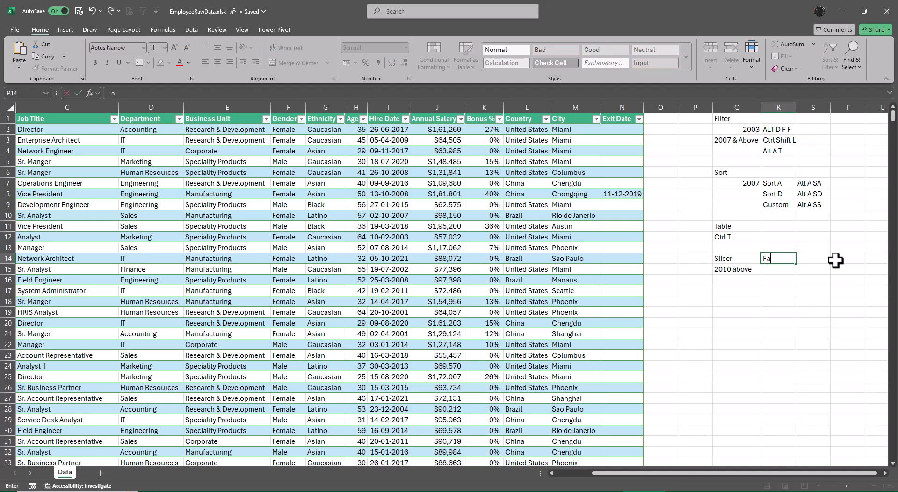
pyautogui.write('ncy Filter')
pyautogui.hotkey('ctrl', 'Return')
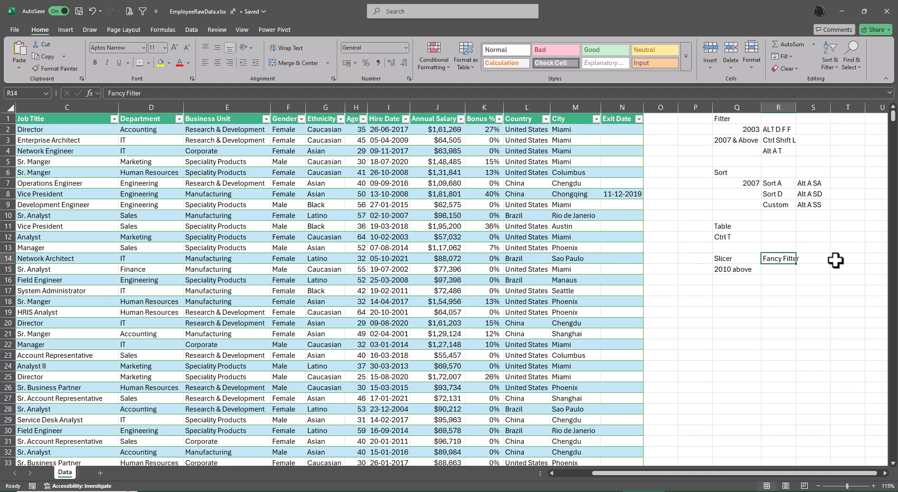
pyautogui.hotkey('alt', 'o')
pyautogui.press('c')
pyautogui.press('a')
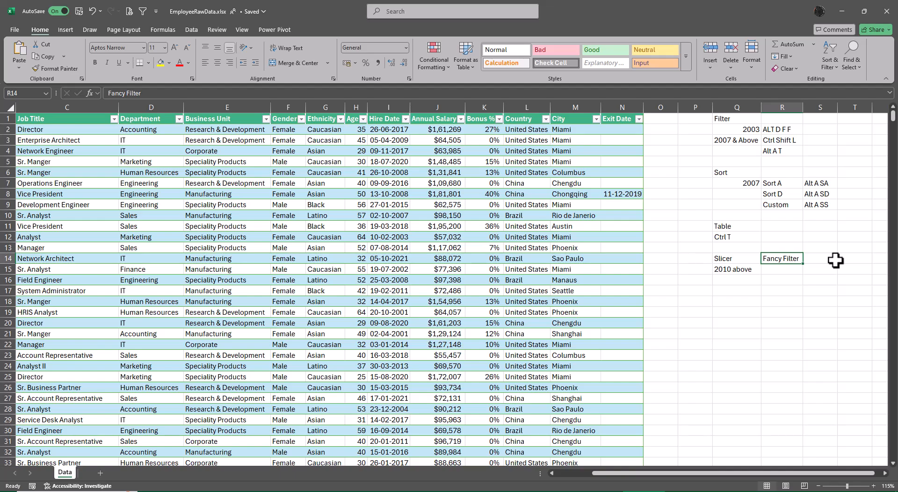
# Step: Apply the Green, Table Style Medium 4 style to the employee table
pyautogui.press('Left')
pyautogui.press('Left')
pyautogui.press('Left')
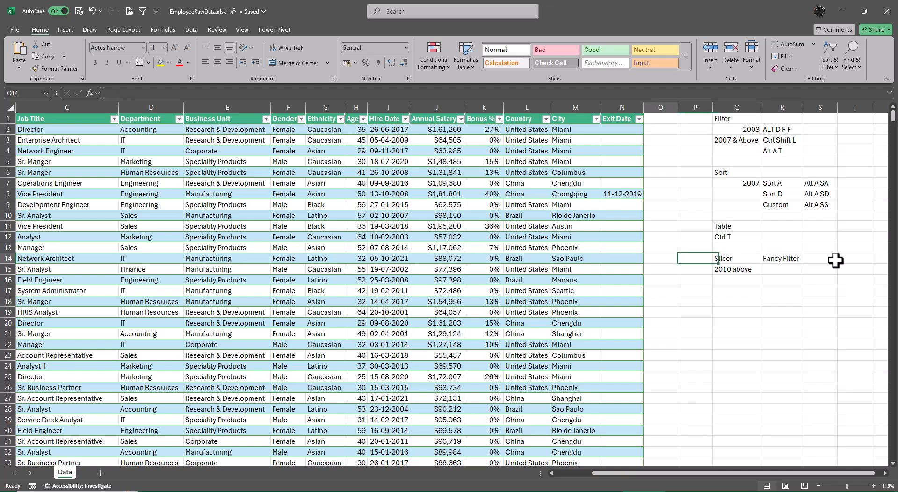
pyautogui.press('Home')
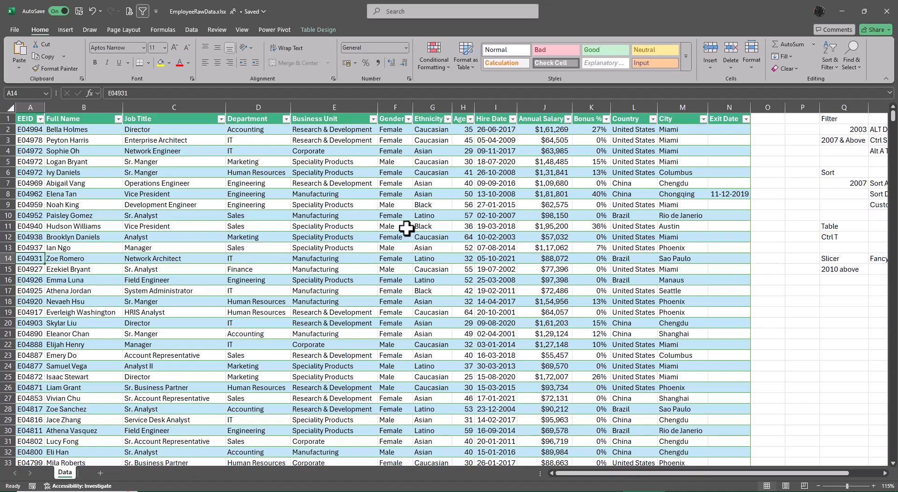
pyautogui.click(315, 29)
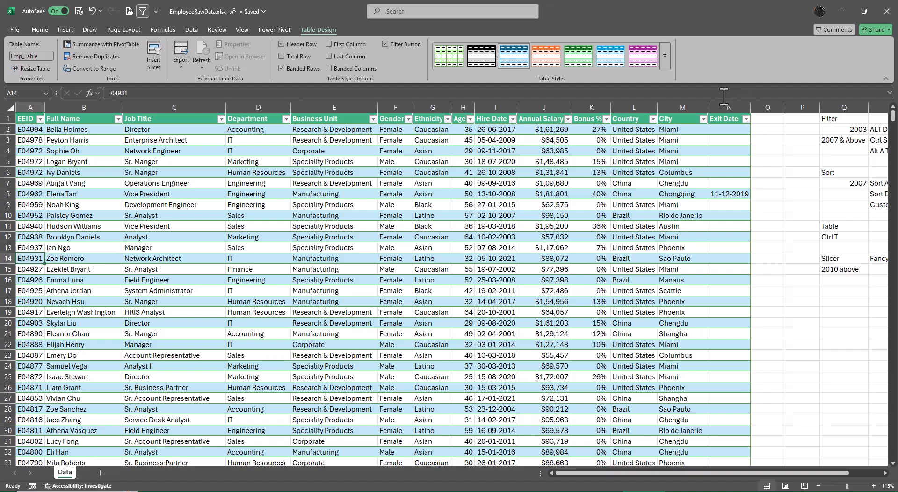
pyautogui.click(664, 57)
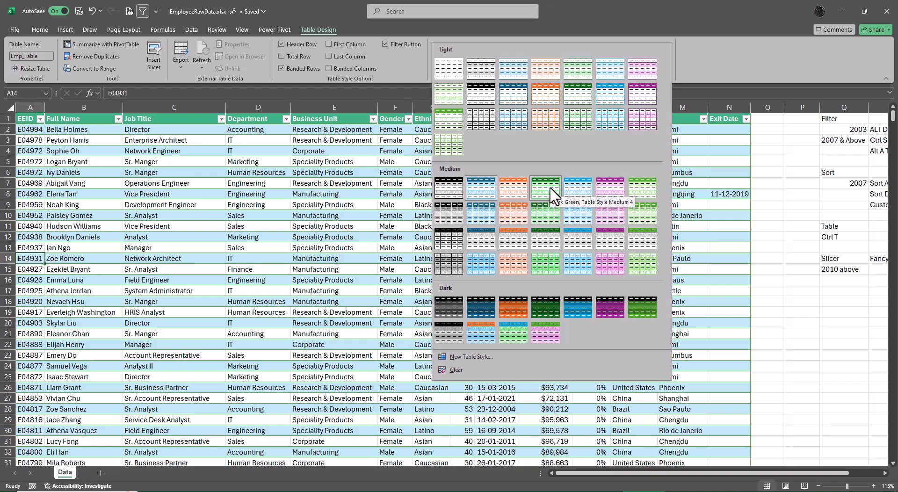
pyautogui.click(551, 189)
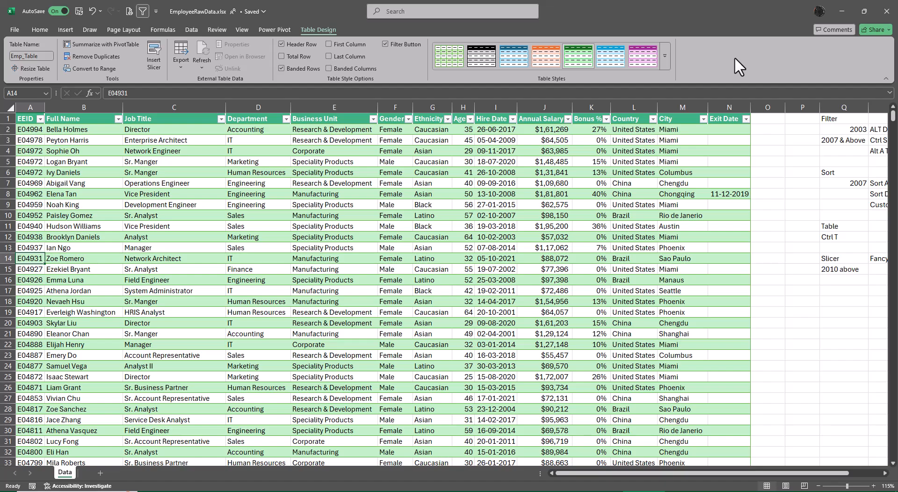
# Step: Insert slicers for the Department and Country fields of the employee table
pyautogui.click(159, 49)
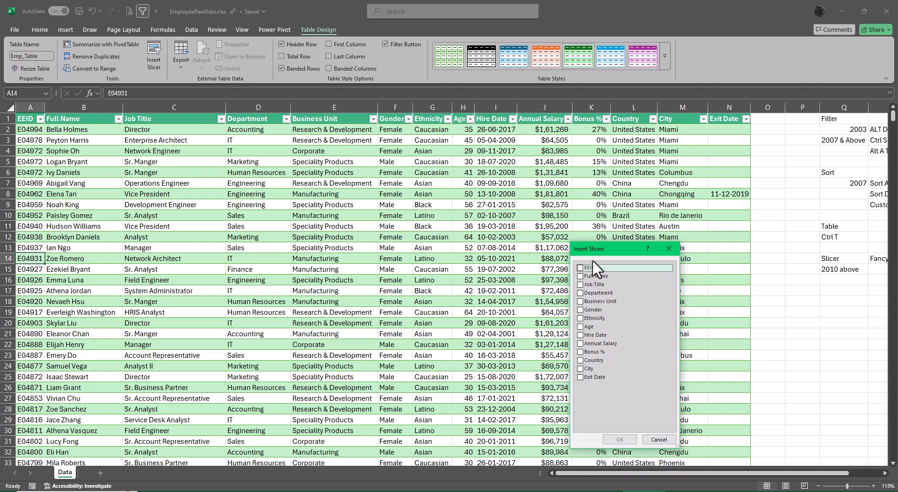
pyautogui.click(583, 295)
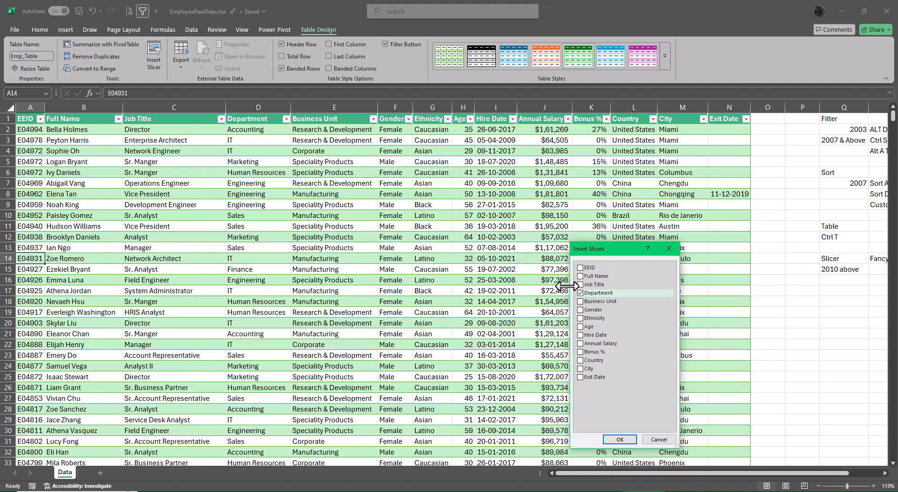
pyautogui.click(582, 360)
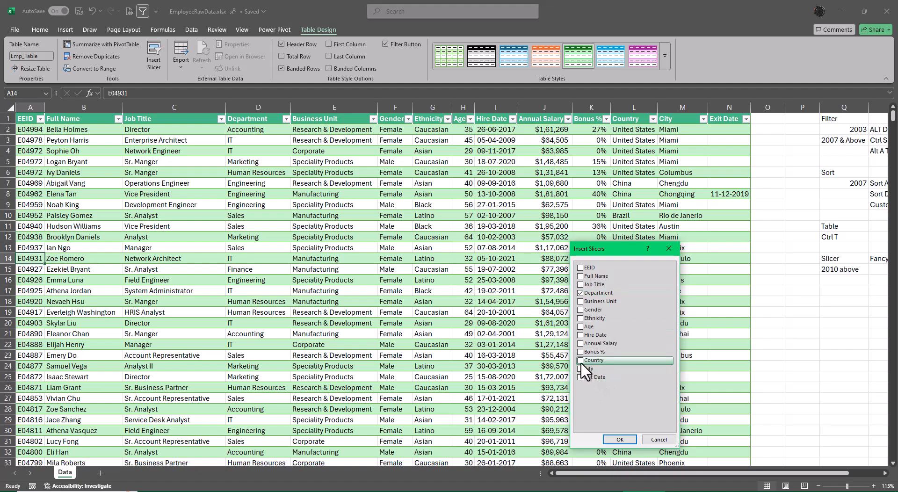
pyautogui.click(625, 442)
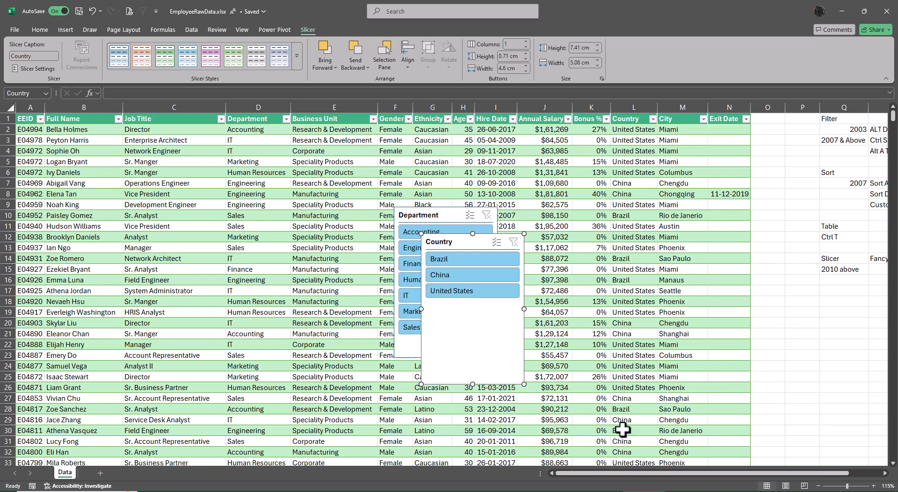
# Step: Move the Country slicer below the notes beside the table and shrink it to about 3.4 cm high and 3.5 cm wide
pyautogui.moveTo(628, 474); pyautogui.dragTo(650, 476)
pyautogui.moveTo(370, 248); pyautogui.dragTo(711, 302)
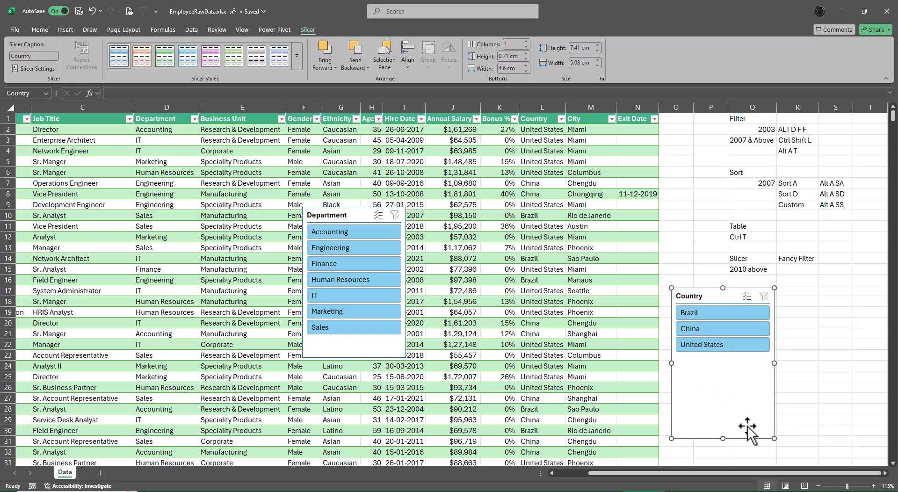
pyautogui.moveTo(722, 439); pyautogui.dragTo(721, 358)
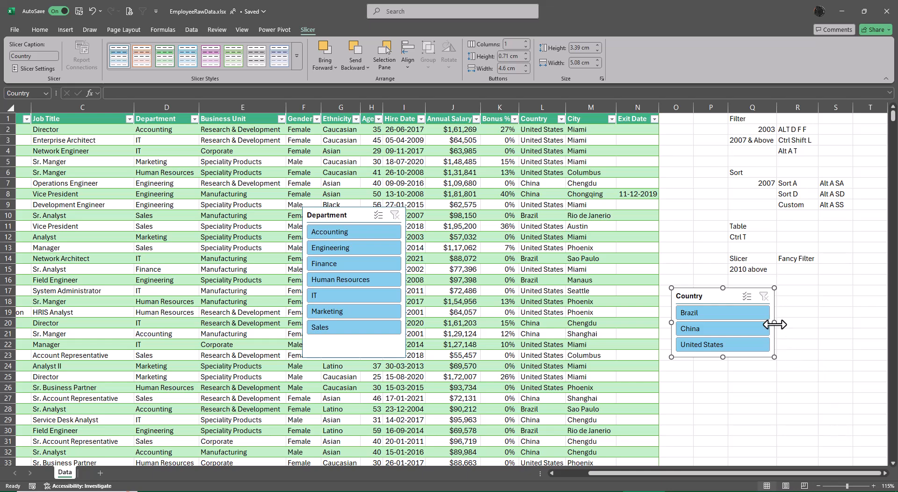
pyautogui.moveTo(775, 322); pyautogui.dragTo(743, 323)
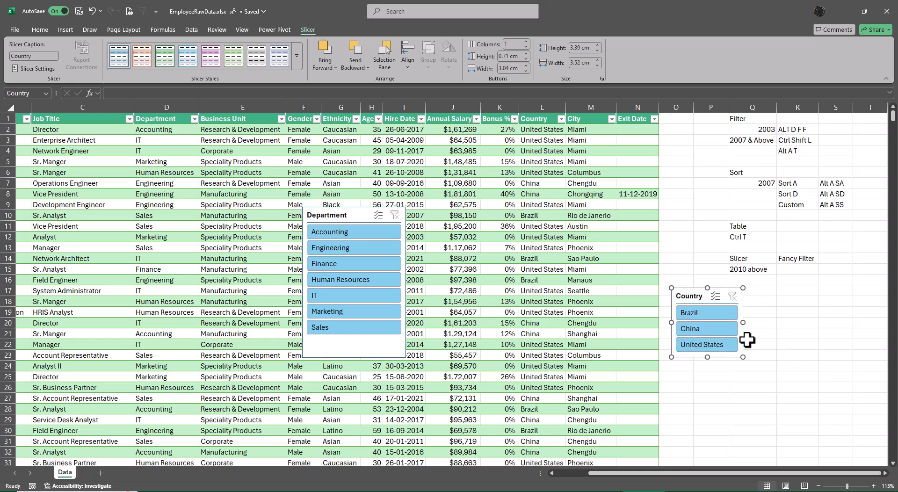
pyautogui.click(803, 386)
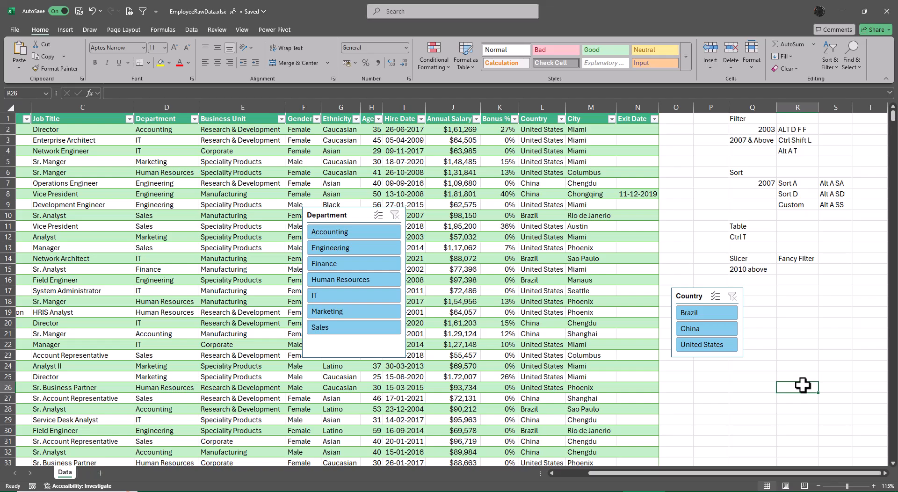
# Step: Place the Department slicer next to the Country slicer and shrink it to about 6.8 cm high and 3.9 cm wide
pyautogui.moveTo(351, 214); pyautogui.dragTo(789, 289)
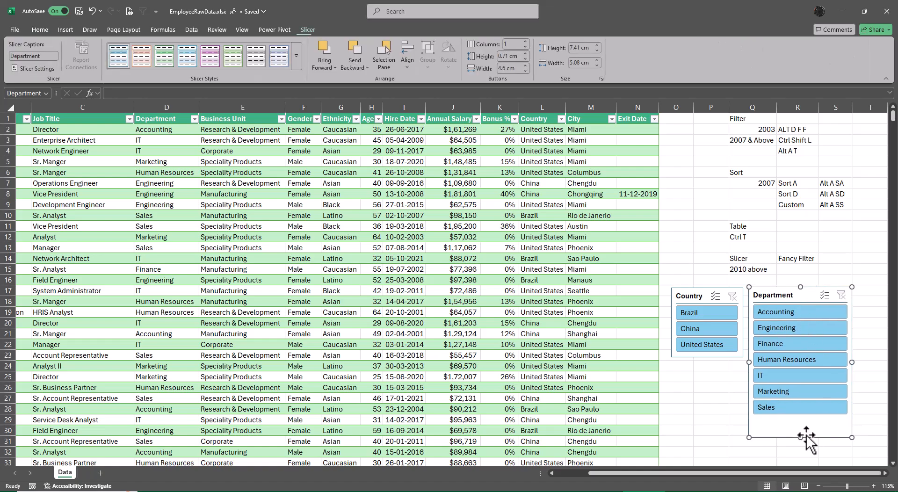
pyautogui.moveTo(801, 438); pyautogui.dragTo(799, 425)
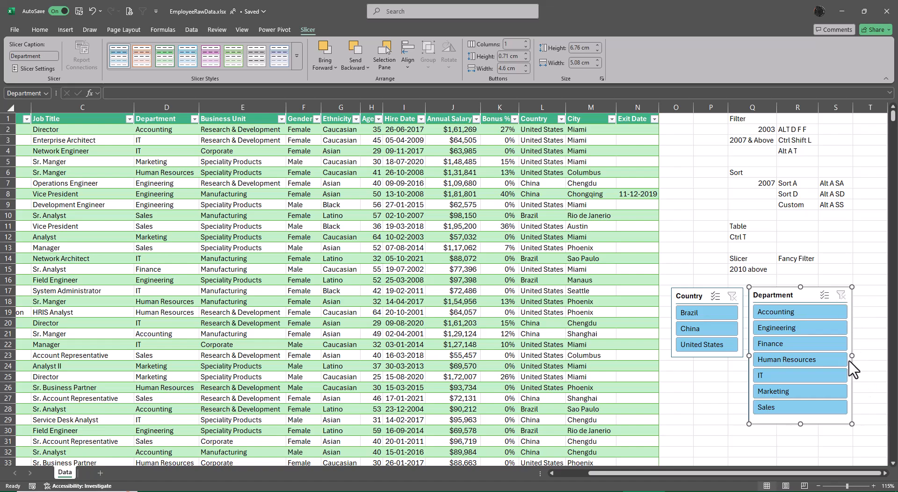
pyautogui.moveTo(853, 356); pyautogui.dragTo(827, 357)
pyautogui.click(874, 350)
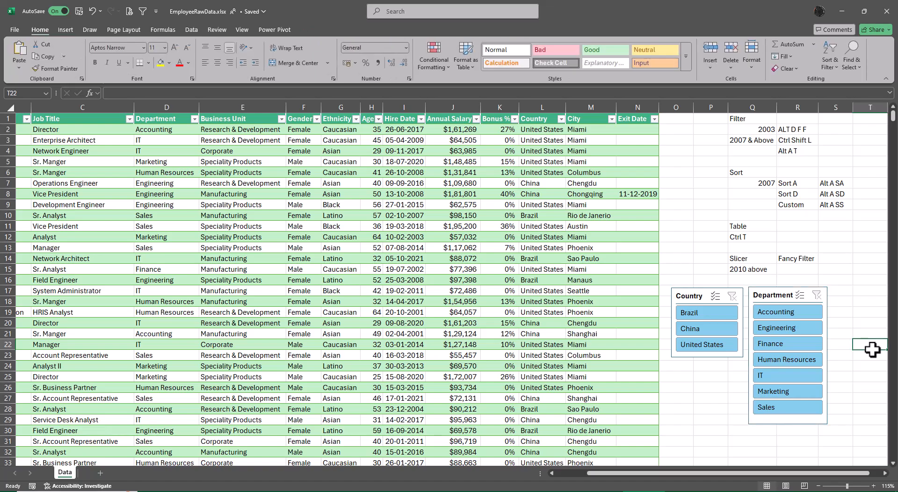
# Step: Arrange the Department slicer in 2 columns and resize it to about 6.1 cm wide and 4.4 cm high
pyautogui.click(778, 293)
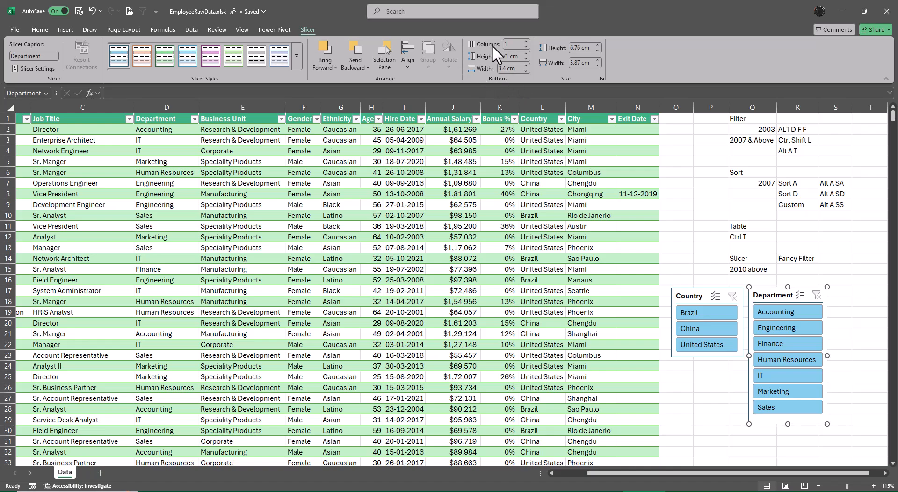
pyautogui.click(525, 42)
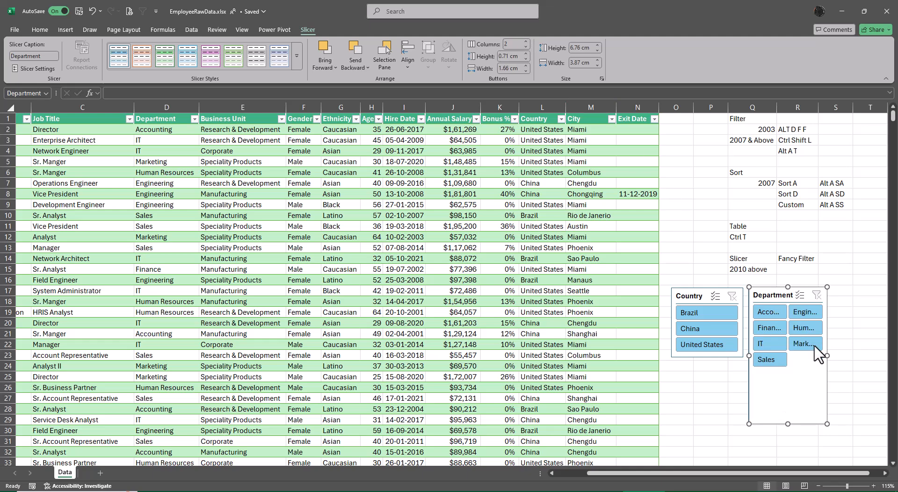
pyautogui.moveTo(827, 356); pyautogui.dragTo(872, 356)
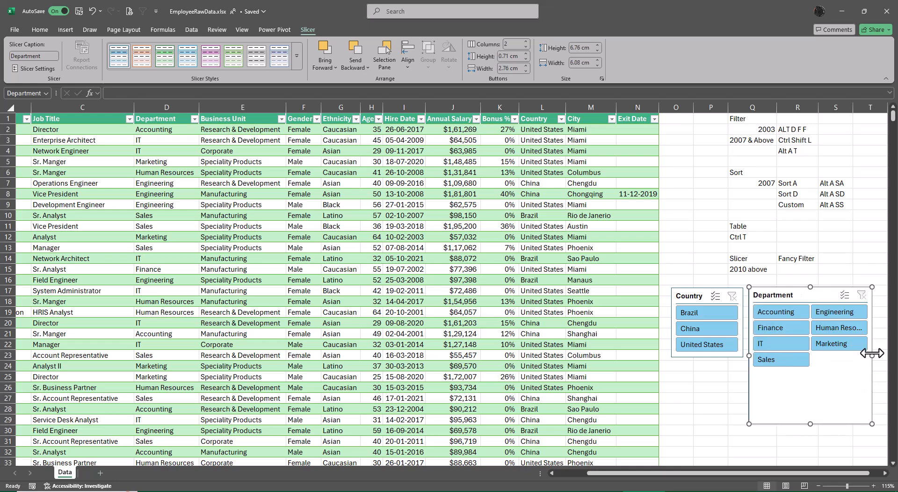
pyautogui.moveTo(811, 425); pyautogui.dragTo(805, 371)
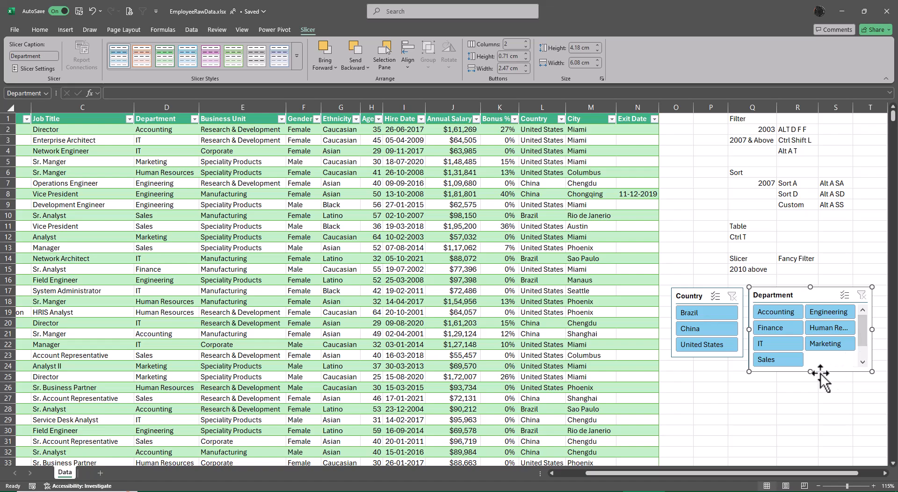
pyautogui.moveTo(811, 373); pyautogui.dragTo(810, 377)
pyautogui.click(836, 424)
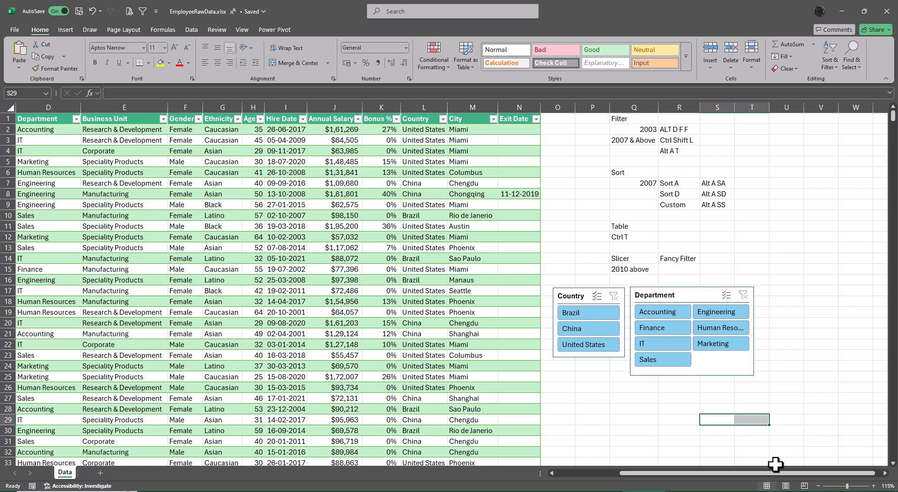
# Step: Set the sheet zoom to 100% and increase the Country slicer's height to about 3.5 cm so all its items fit
pyautogui.moveTo(774, 474); pyautogui.dragTo(638, 473)
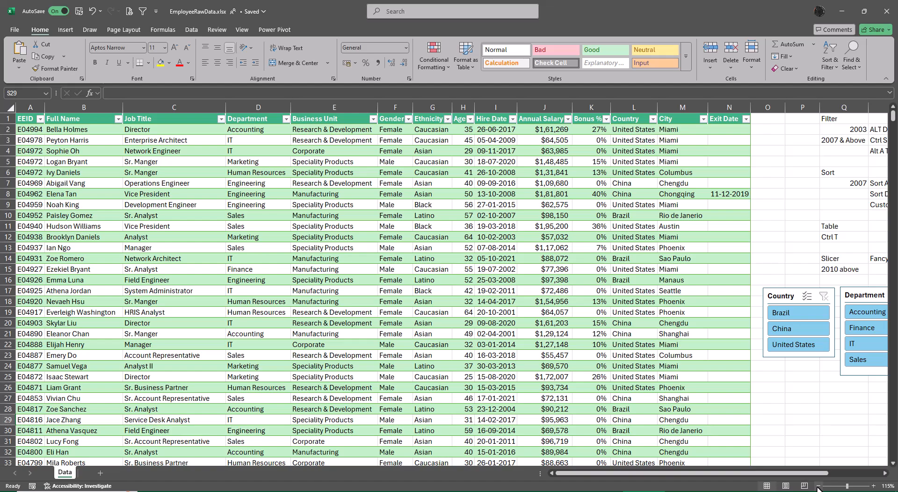
pyautogui.click(239, 28)
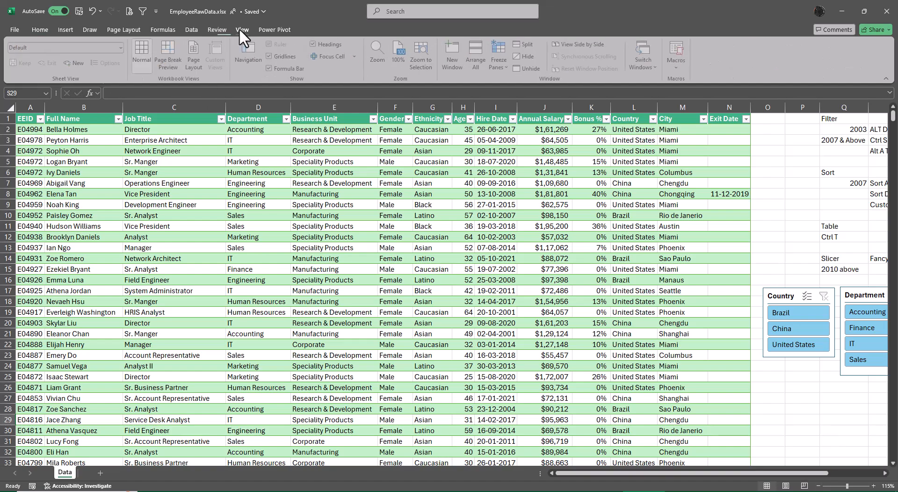
pyautogui.click(402, 48)
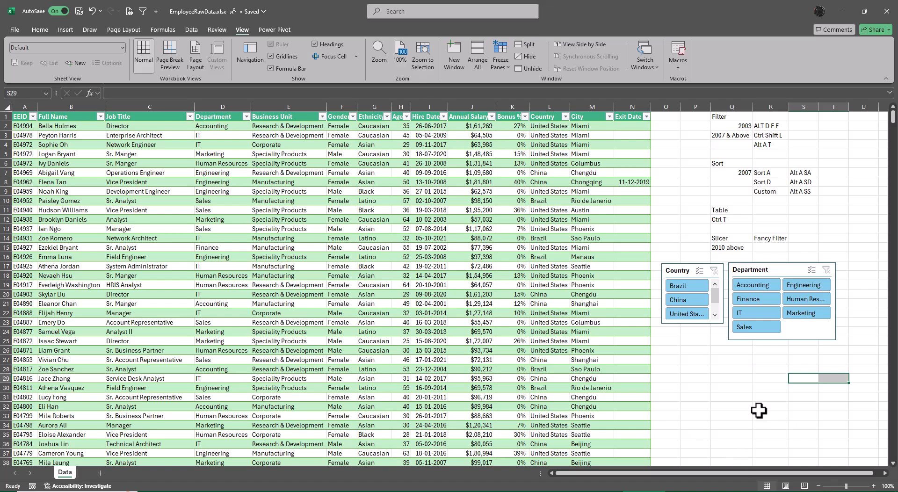
pyautogui.click(686, 270)
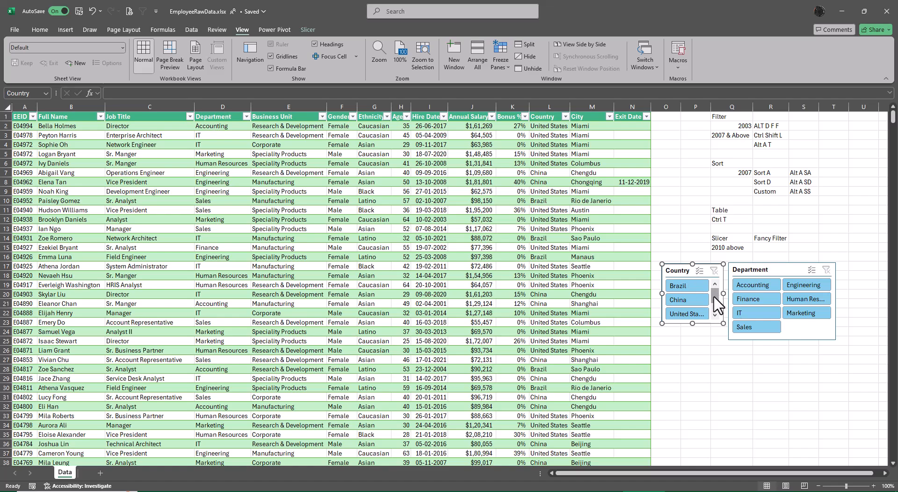
pyautogui.moveTo(692, 324); pyautogui.dragTo(693, 327)
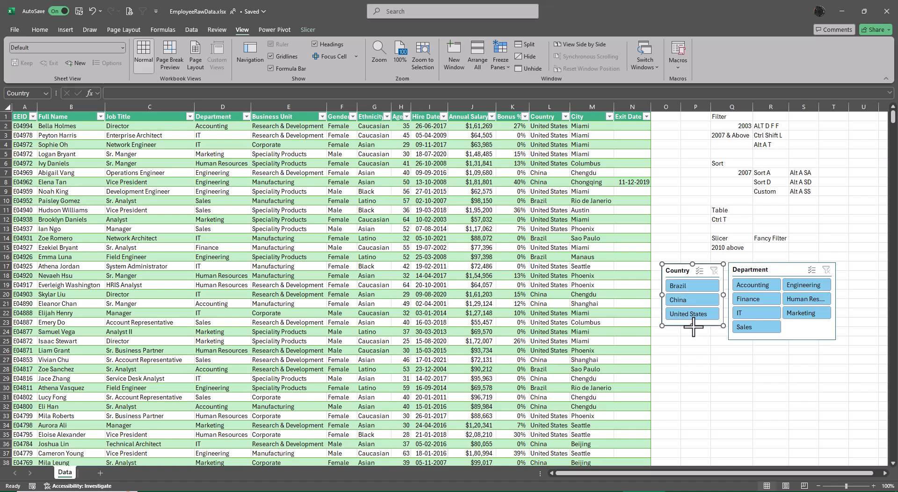
pyautogui.click(697, 351)
# Step: Apply the dark green slicer style to the Country slicer
pyautogui.click(682, 274)
pyautogui.click(760, 269)
pyautogui.click(680, 271)
pyautogui.click(306, 30)
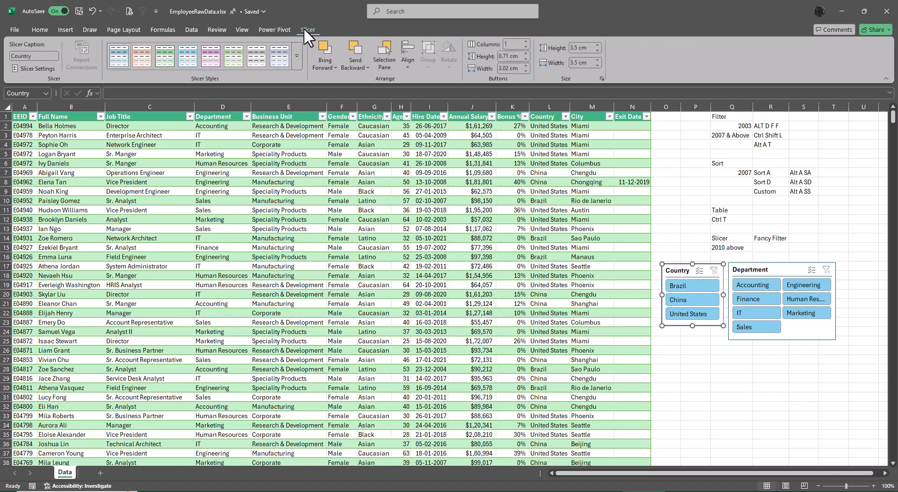
pyautogui.click(296, 57)
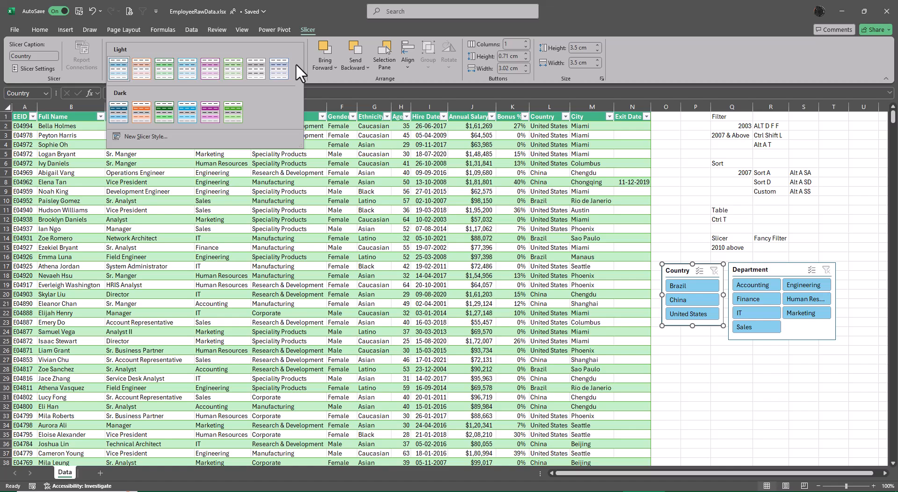
pyautogui.click(163, 113)
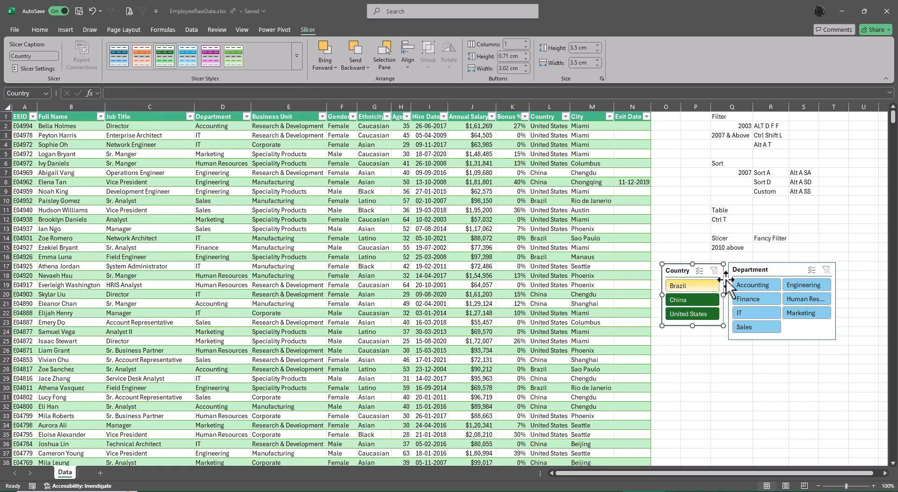
# Step: Apply the dark orange slicer style to the Department slicer
pyautogui.click(754, 270)
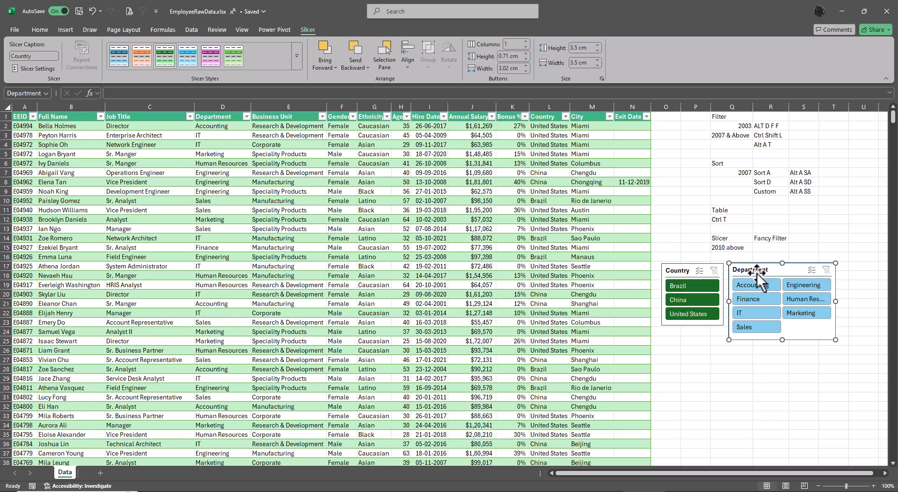
pyautogui.click(142, 54)
pyautogui.click(733, 378)
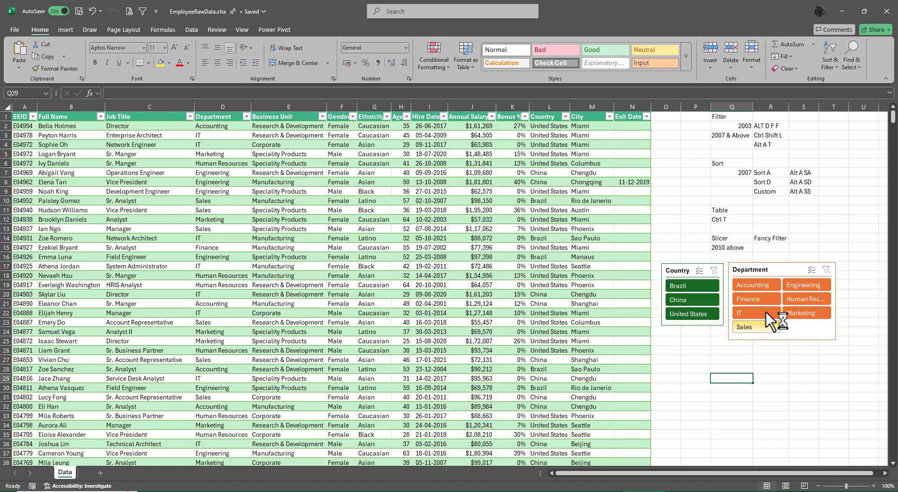
# Step: Filter the table with the slicers to Accounting employees in Brazil, and clear both slicer filters
pyautogui.click(756, 286)
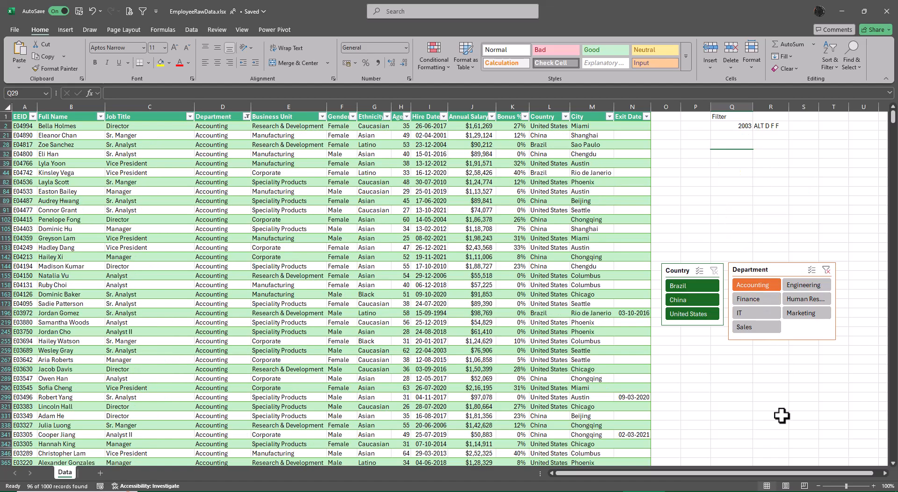
pyautogui.click(694, 290)
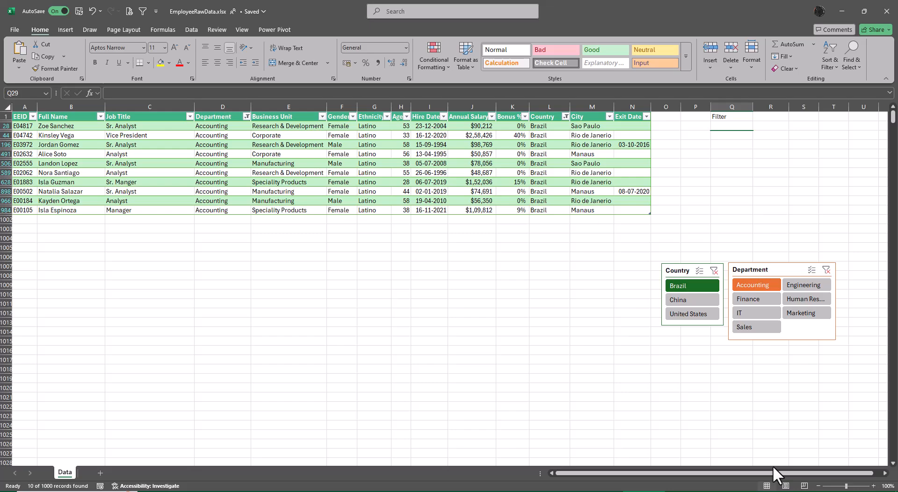
pyautogui.click(714, 271)
pyautogui.click(827, 270)
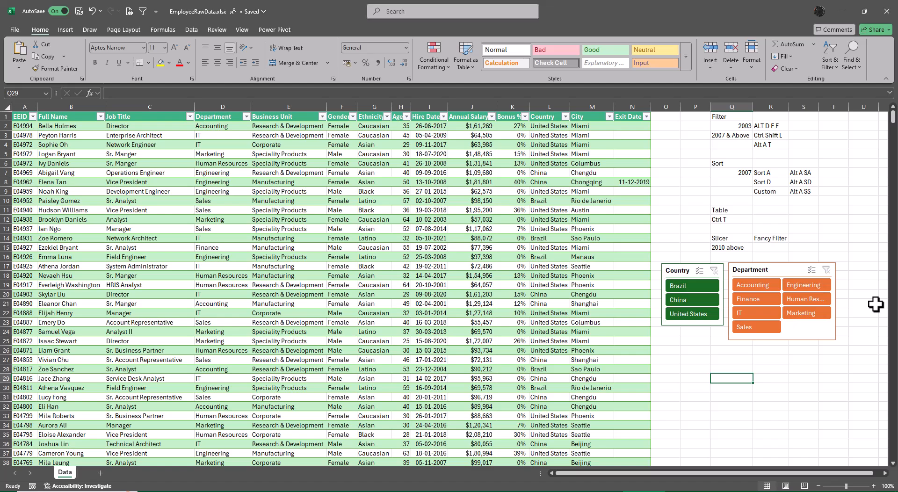
# Step: Filter the table with the slicers to IT employees in Brazil, and switch the country selection to China
pyautogui.click(748, 313)
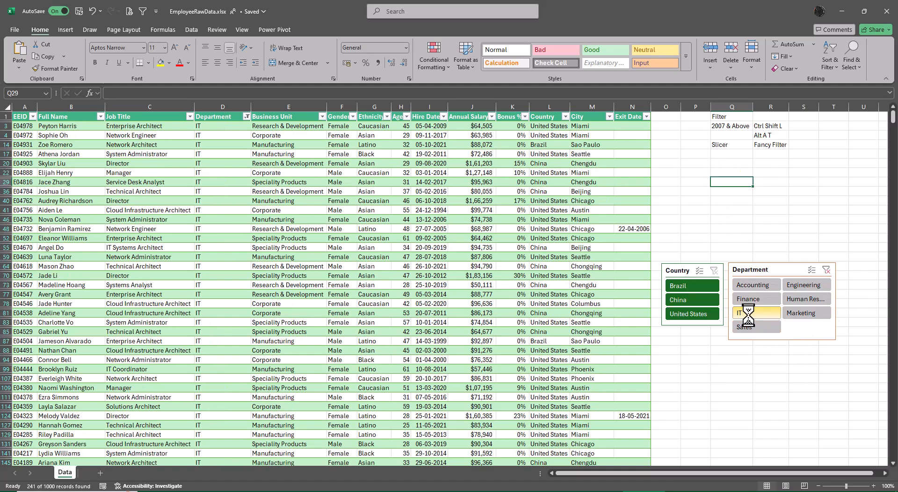
pyautogui.click(681, 288)
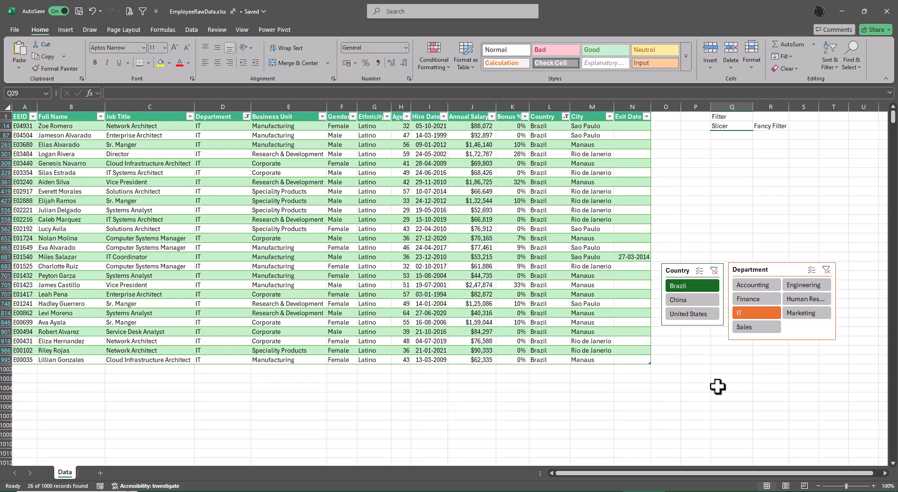
pyautogui.click(714, 271)
pyautogui.click(692, 300)
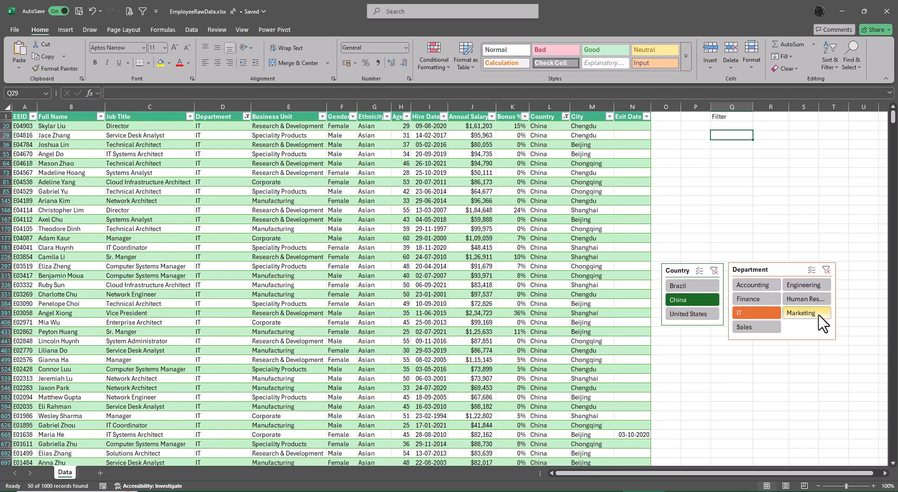
# Step: Switch the Department slicer selection to Human Resources, and clear the filters of both slicers
pyautogui.click(805, 299)
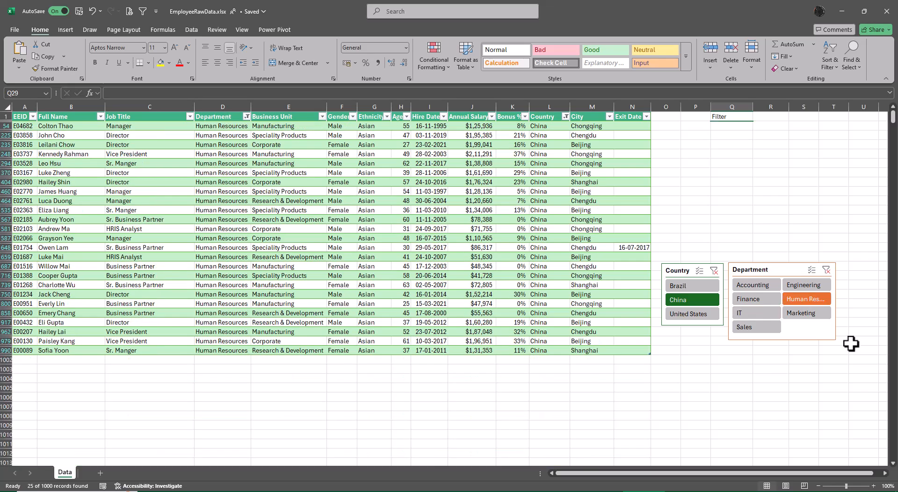
pyautogui.click(827, 270)
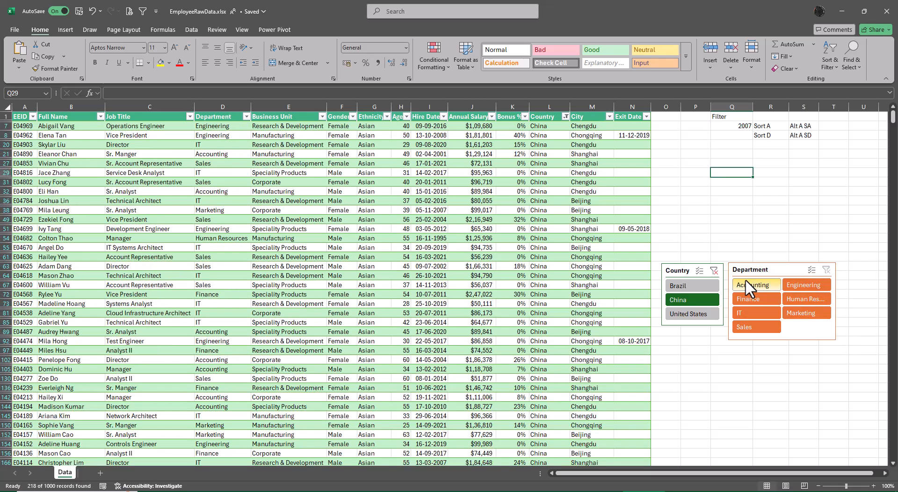
pyautogui.click(714, 271)
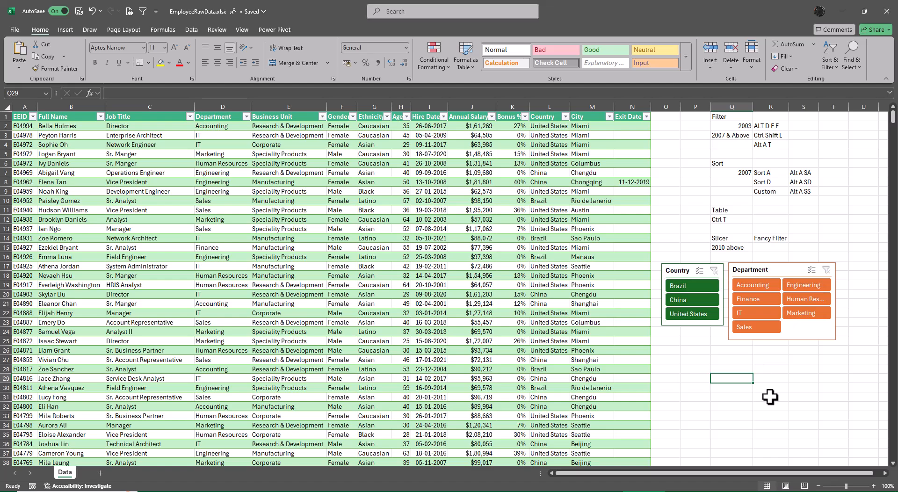
# Step: Multi-select Brazil and United States in the Country slicer, and Accounting and Finance in the Department slicer
pyautogui.click(684, 285)
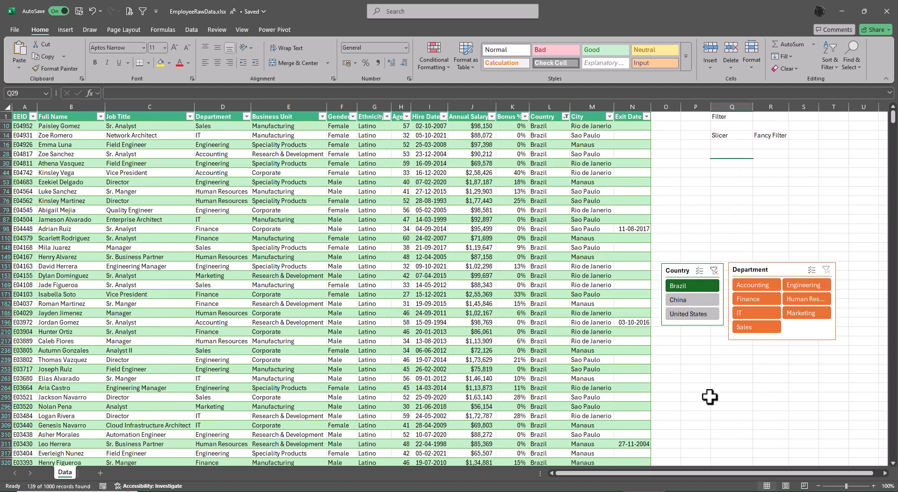
pyautogui.keyDown('ctrl'); pyautogui.click(688, 314); pyautogui.keyUp('ctrl')
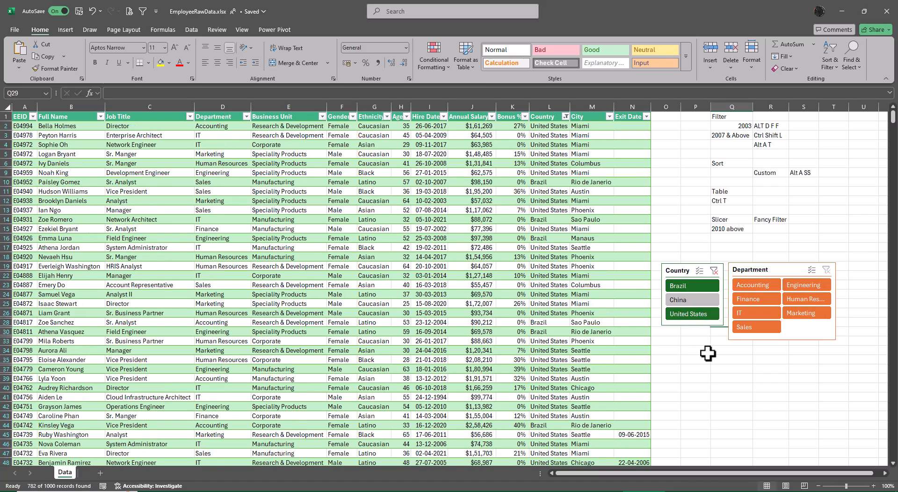
pyautogui.click(768, 285)
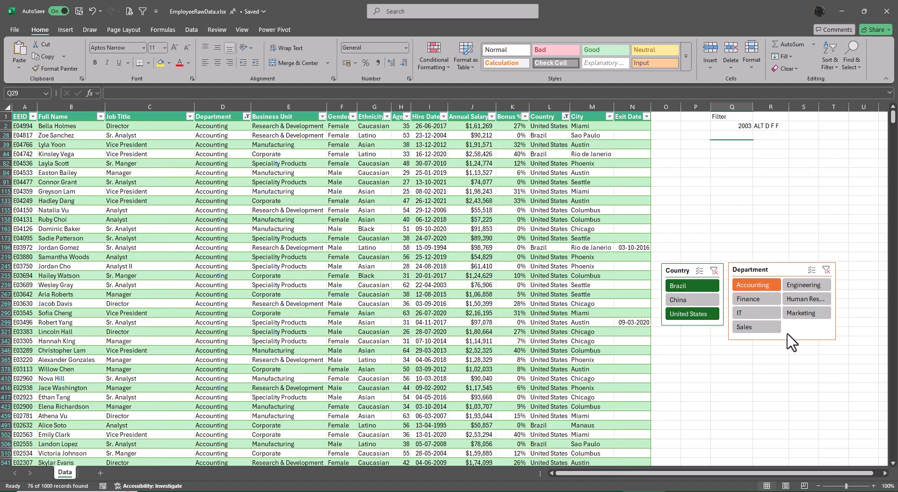
pyautogui.keyDown('ctrl'); pyautogui.click(764, 303); pyautogui.keyUp('ctrl')
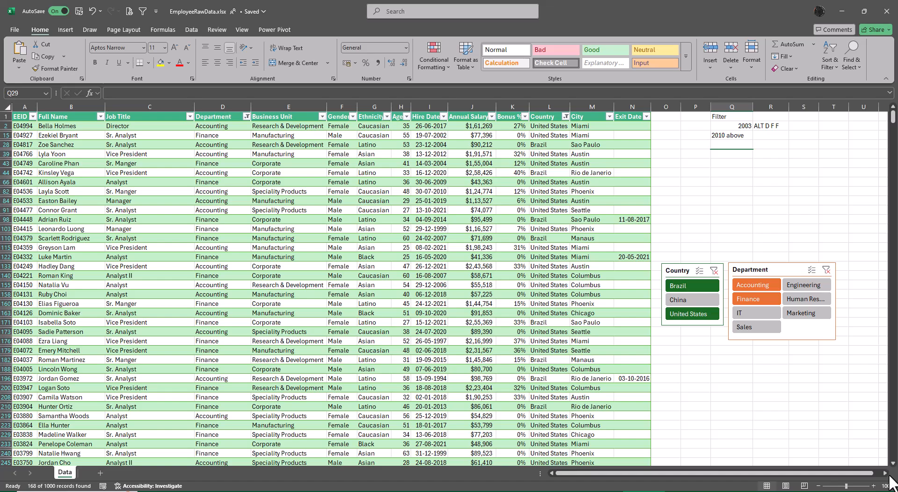
# Step: Clear the filters of the Country and Department slicers
pyautogui.click(715, 272)
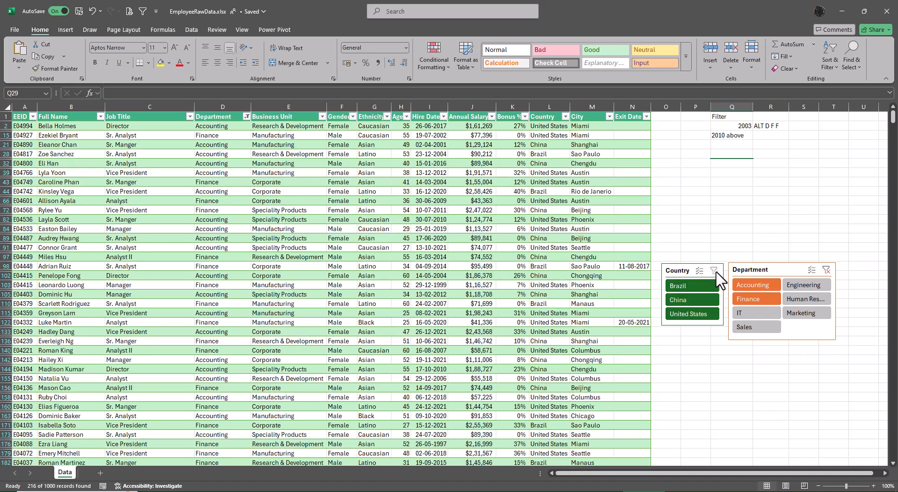
pyautogui.click(826, 270)
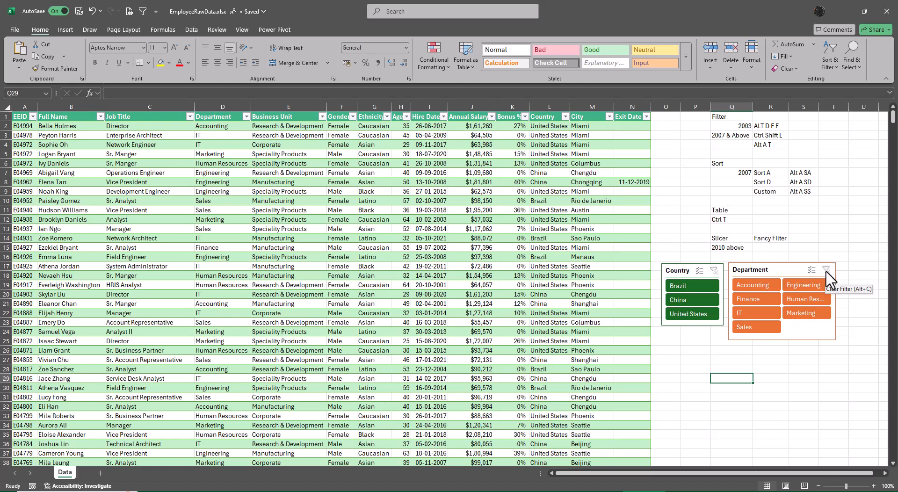
# Step: Make the Slicer, Table, Sort and Filter headings in the notes beside the data bold
pyautogui.click(730, 238)
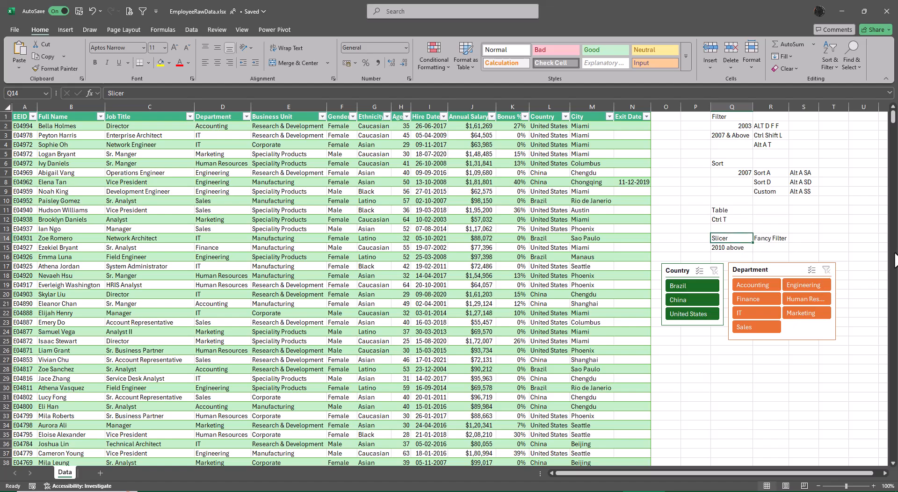
pyautogui.hotkey('ctrl', 'b')
pyautogui.click(740, 210)
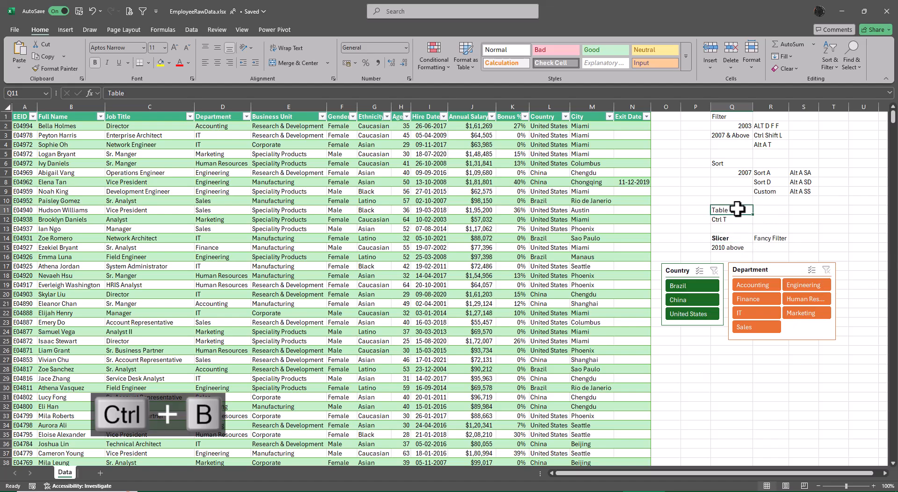
pyautogui.hotkey('ctrl', 'b')
pyautogui.click(716, 165)
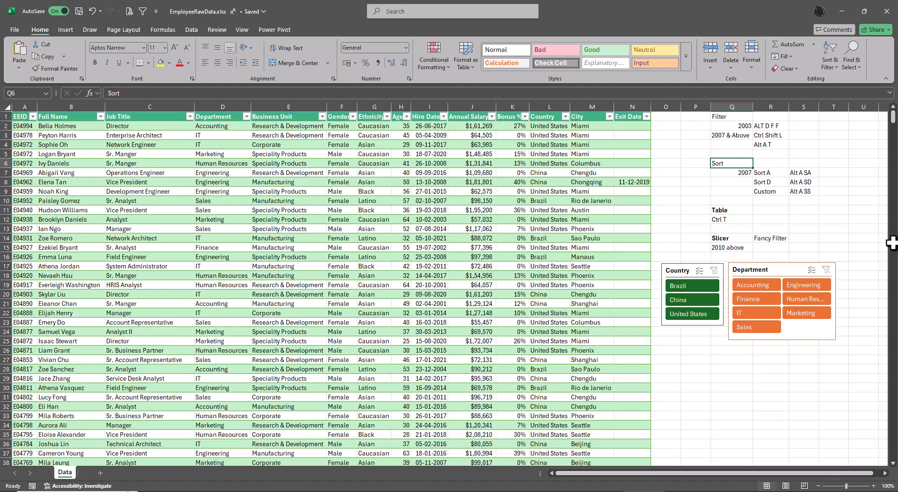
pyautogui.hotkey('ctrl', 'b')
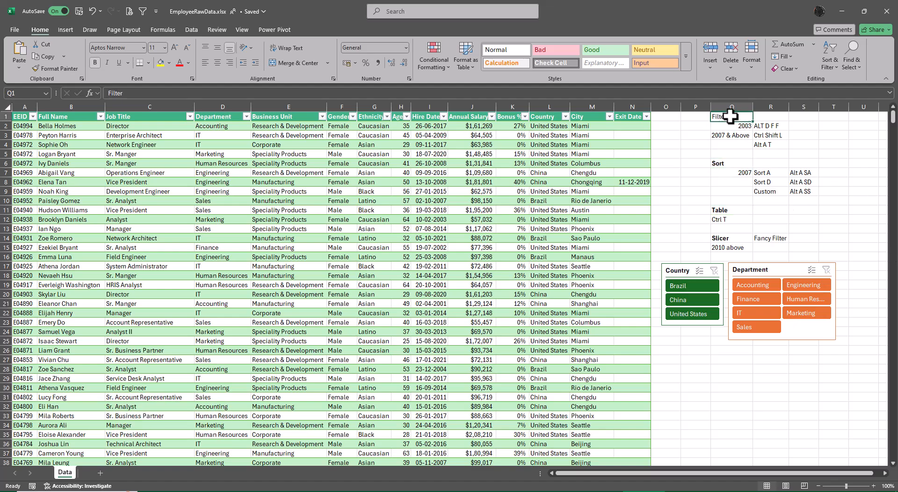
pyautogui.click(731, 117)
pyautogui.hotkey('ctrl', 'b')
# Step: Underline the Filter heading and copy its formatting to the Sort, Table and Slicer headings with Format Painter
pyautogui.hotkey('ctrl', 'u')
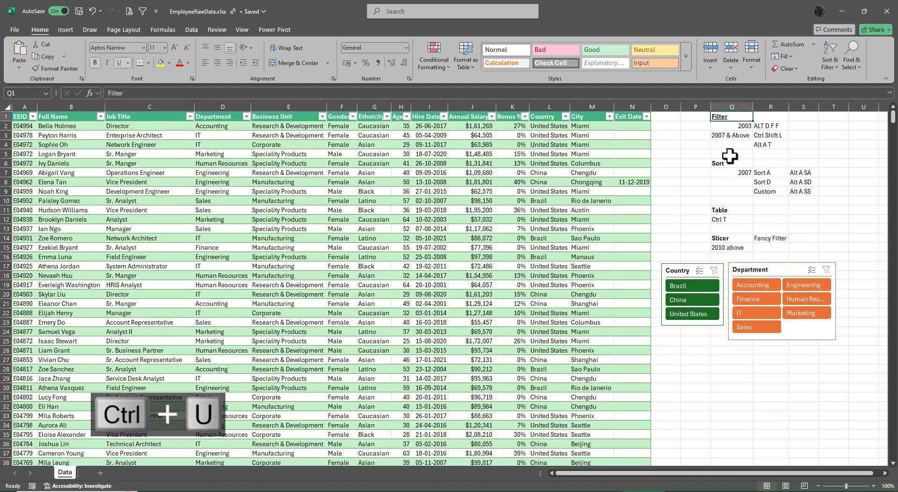
pyautogui.click(60, 68)
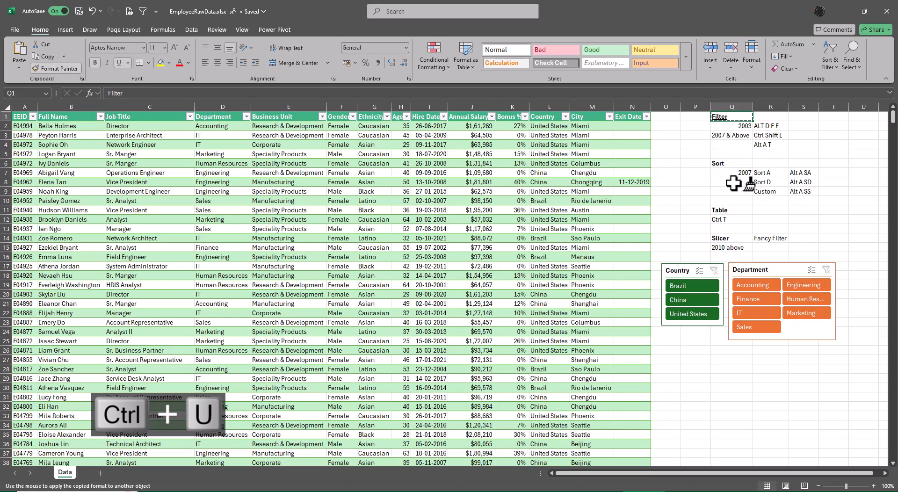
pyautogui.click(725, 164)
pyautogui.click(47, 66)
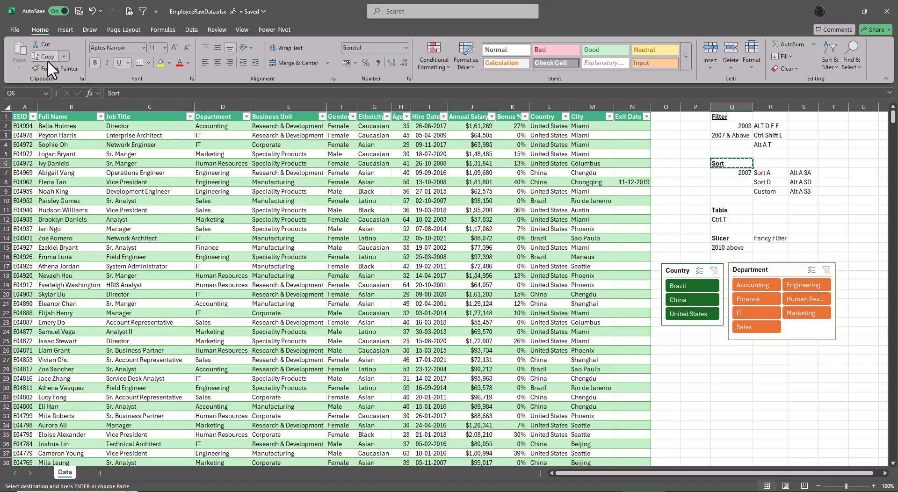
pyautogui.click(47, 67)
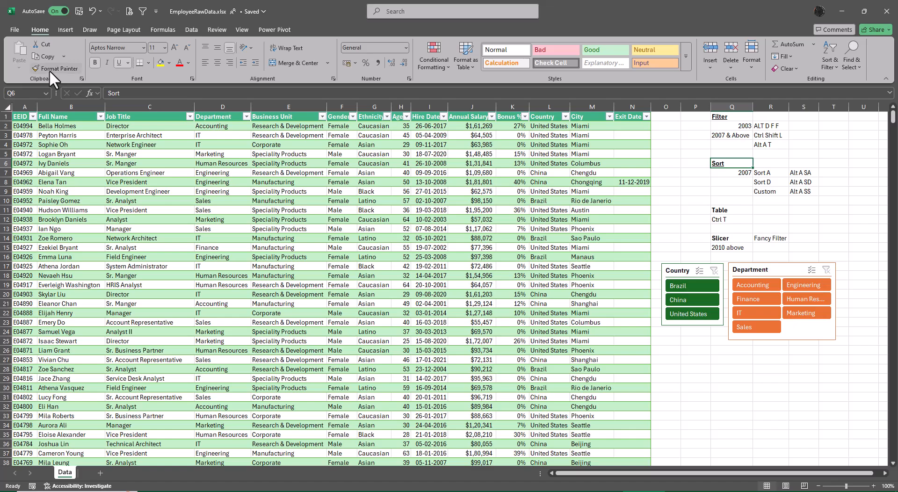
pyautogui.click(49, 69)
pyautogui.click(720, 210)
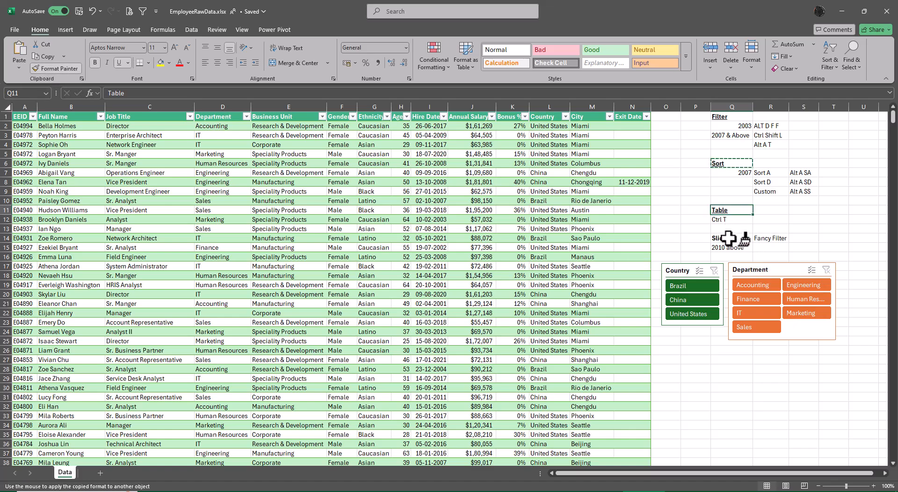
pyautogui.click(720, 238)
pyautogui.press('Escape')
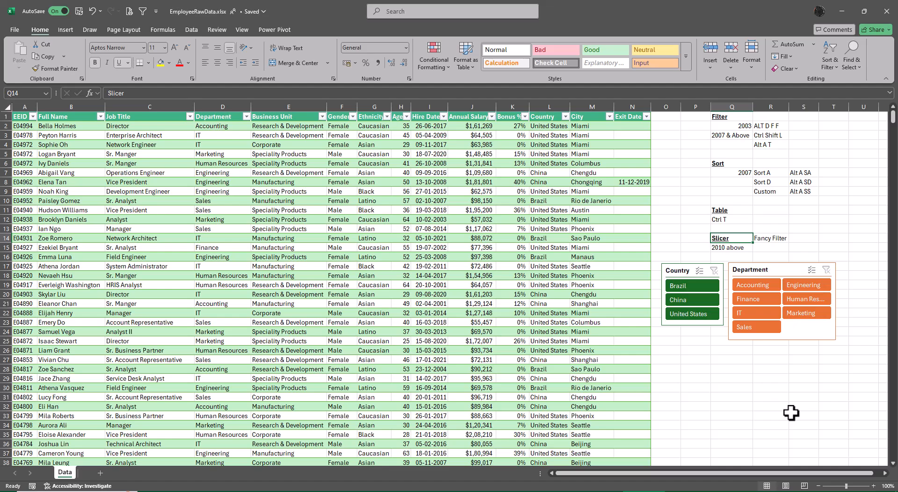
# Step: Hide the filter buttons in the employee table's header row and show them again
pyautogui.click(503, 256)
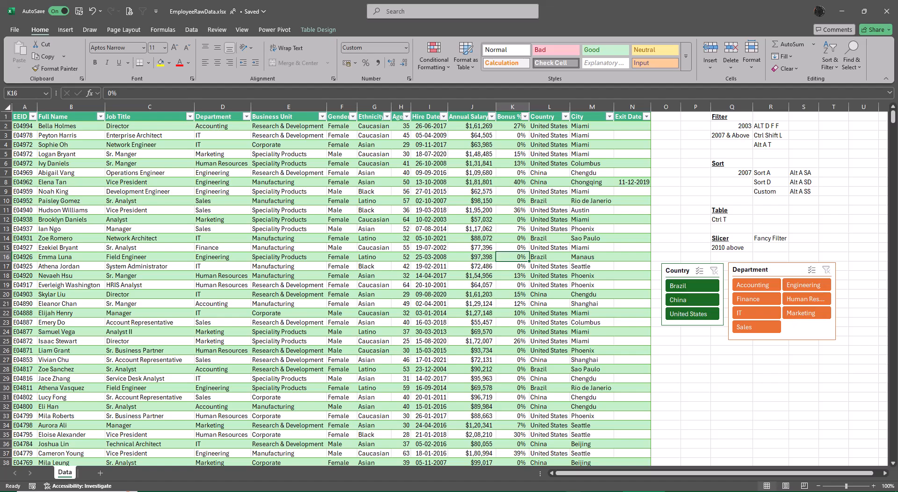
pyautogui.click(310, 28)
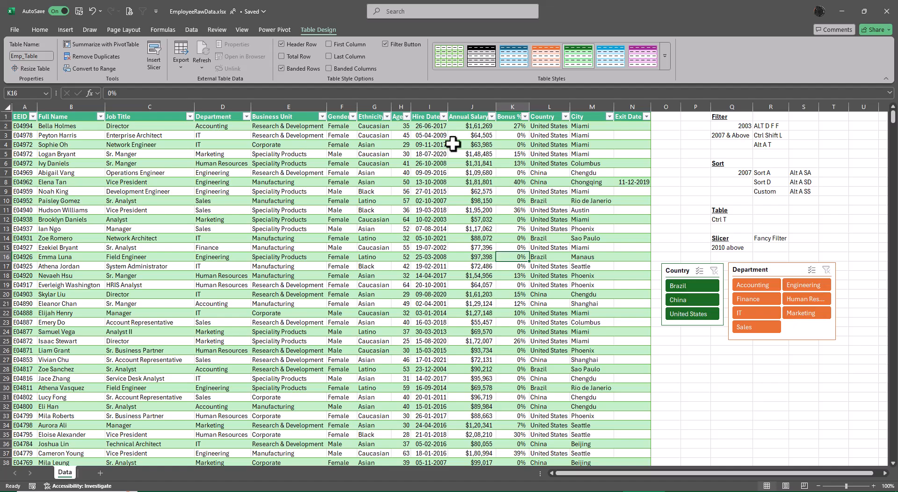
pyautogui.click(384, 44)
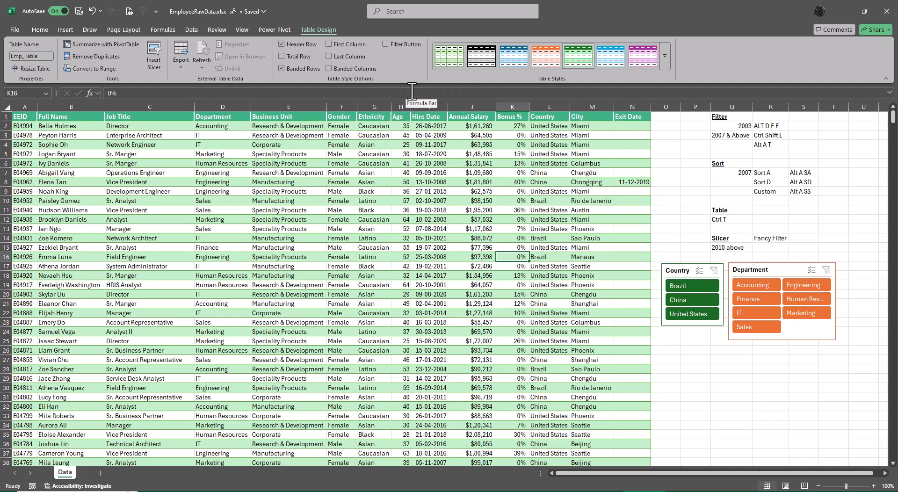
pyautogui.click(384, 43)
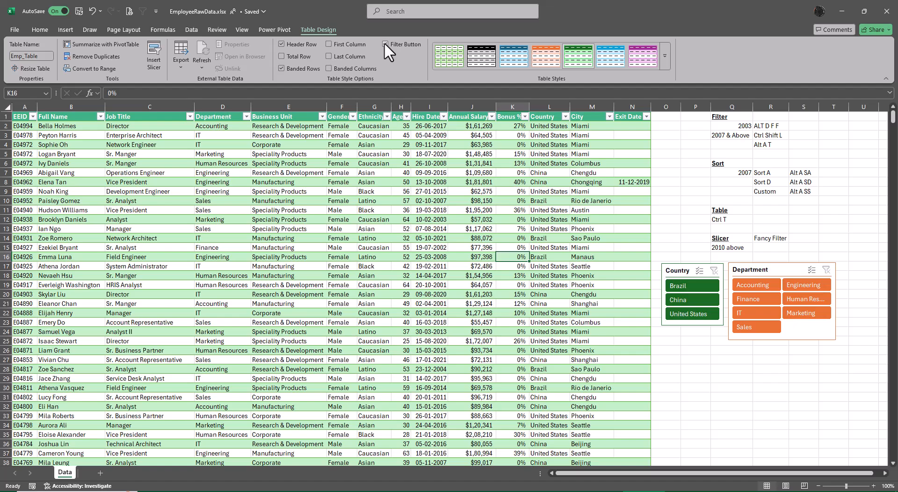
# Step: Turn off the table's banded rows, look through the available table styles, and toggle the row banding on and off once more
pyautogui.click(281, 69)
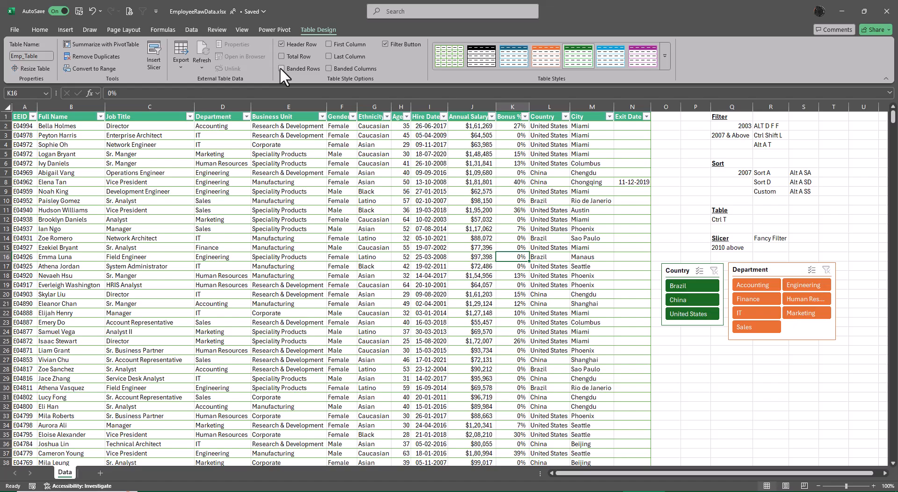
pyautogui.click(634, 137)
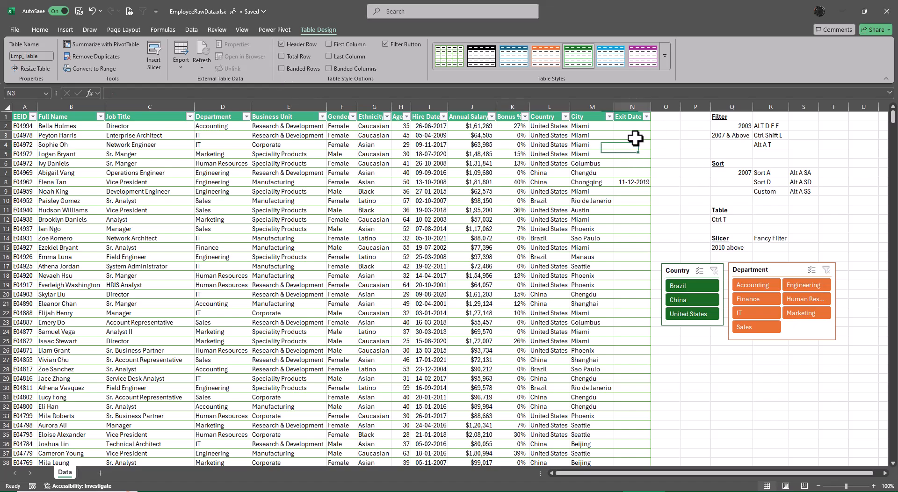
pyautogui.click(665, 56)
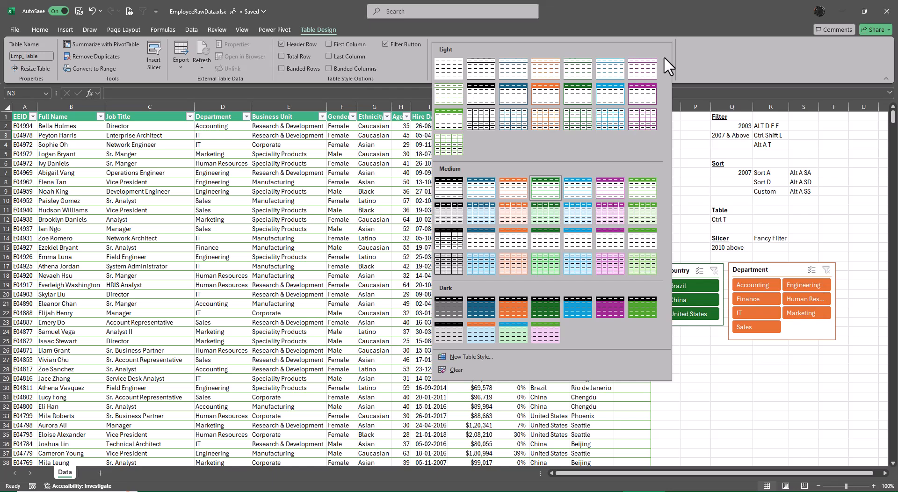
pyautogui.click(716, 61)
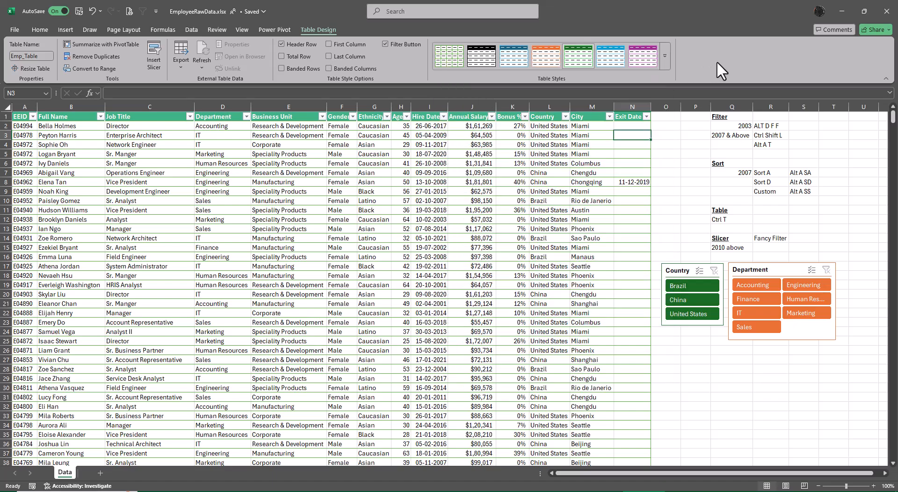
pyautogui.click(282, 69)
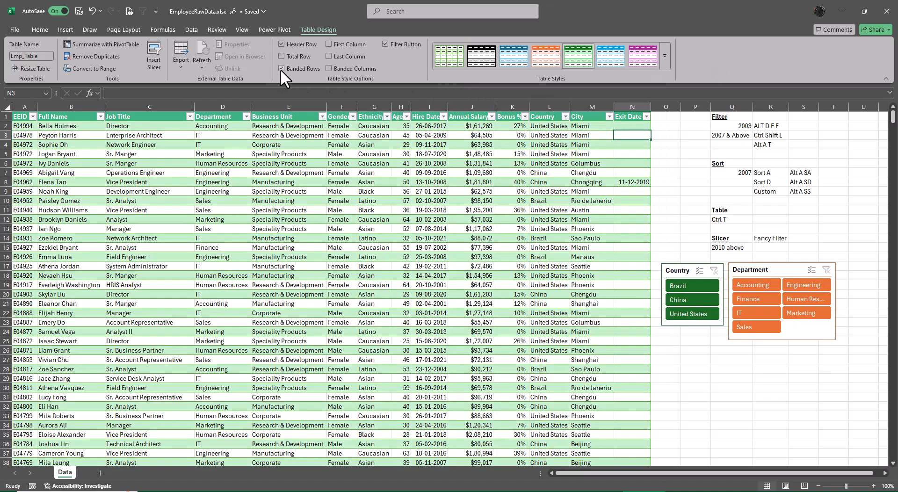
pyautogui.click(280, 69)
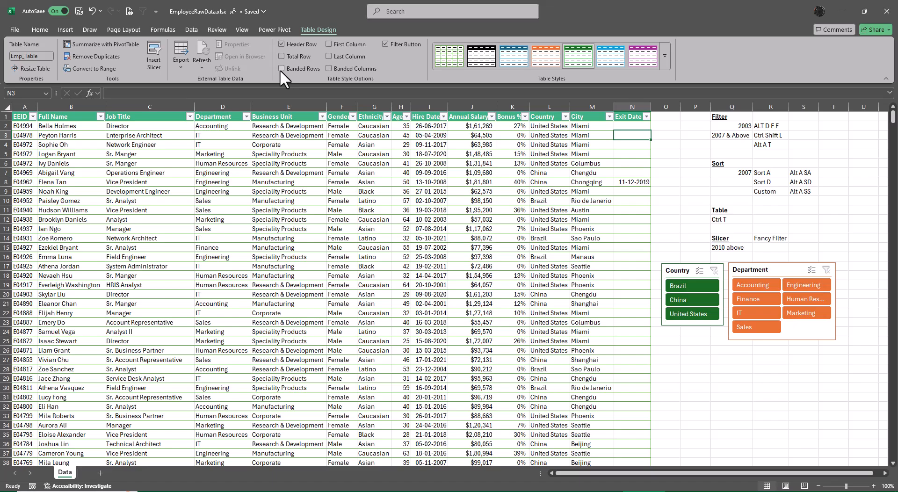
# Step: Try banded columns on the table, and switch back to banded rows only
pyautogui.click(329, 69)
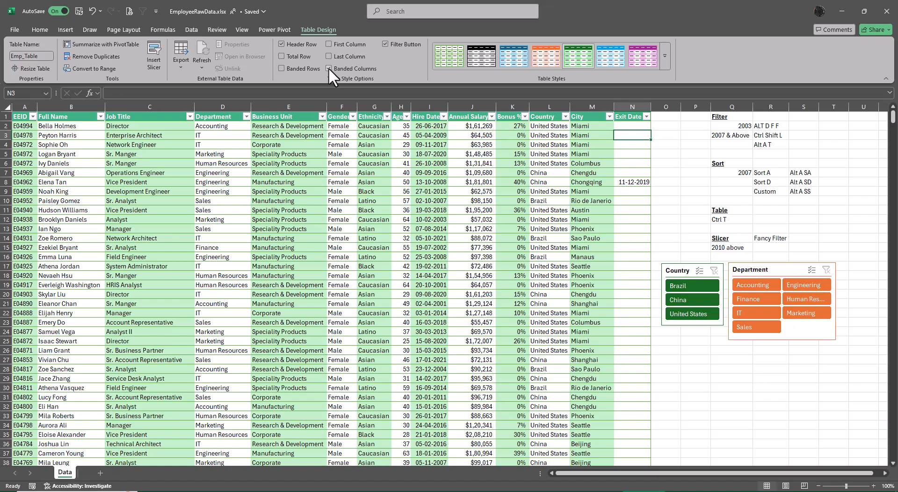
pyautogui.scroll(1, 328, 68)
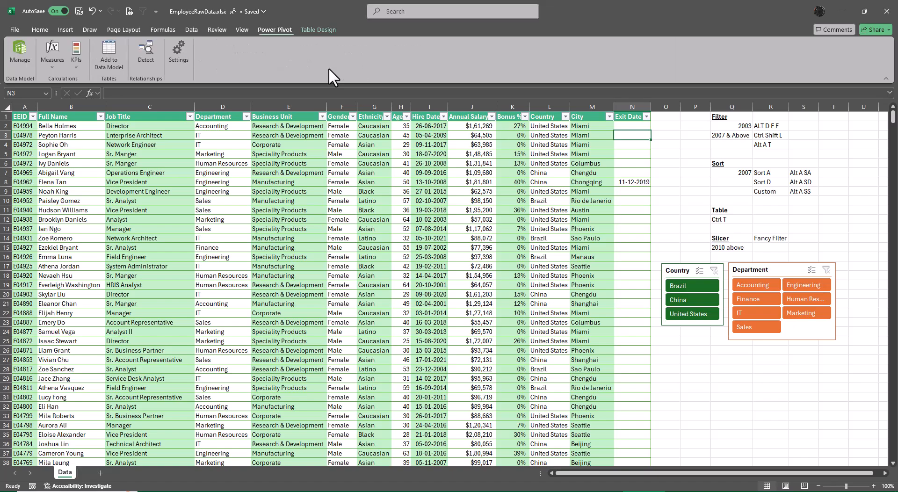
pyautogui.click(313, 30)
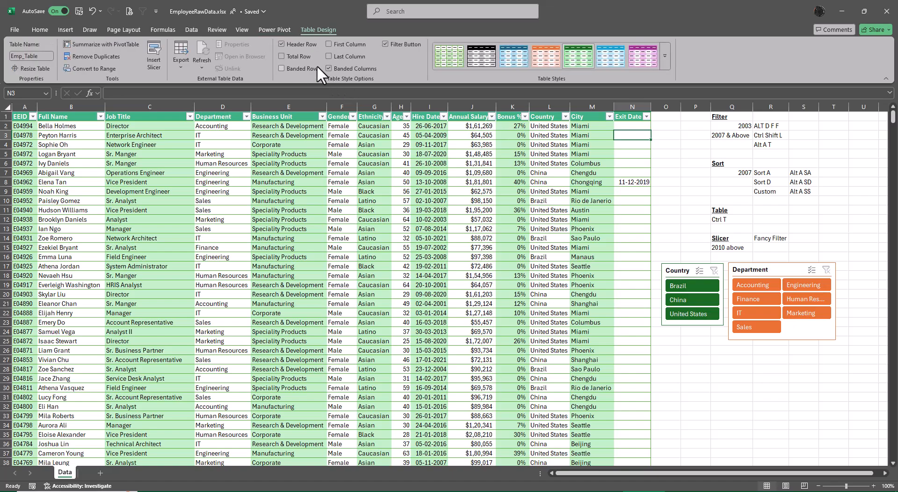
pyautogui.click(328, 68)
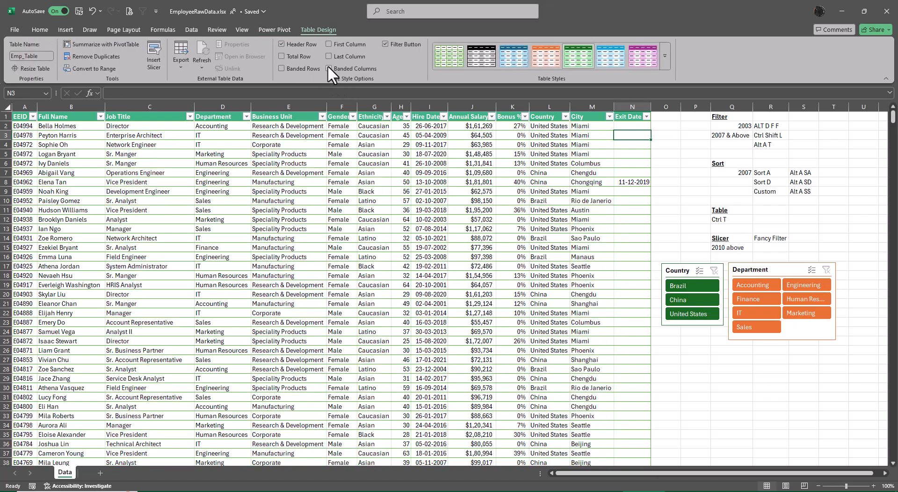
pyautogui.click(281, 67)
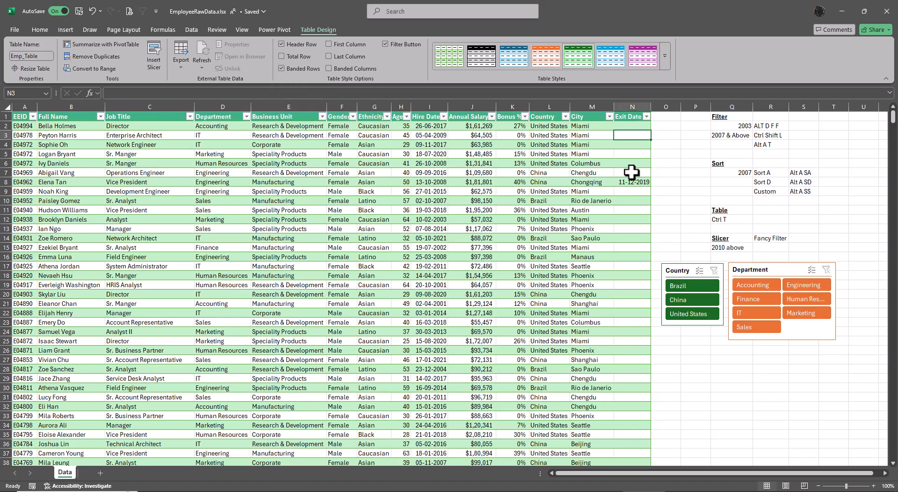
# Step: Add a total row to the end of the employee table
pyautogui.click(281, 57)
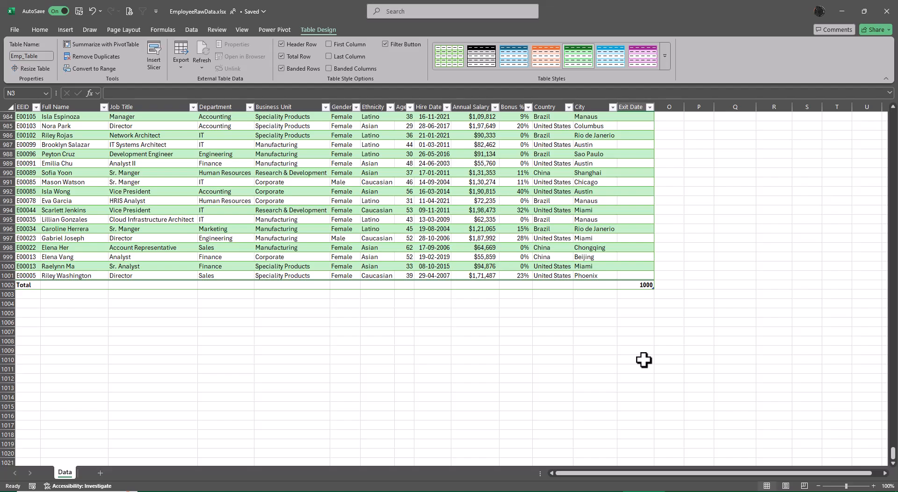
pyautogui.scroll(3, 699, 373)
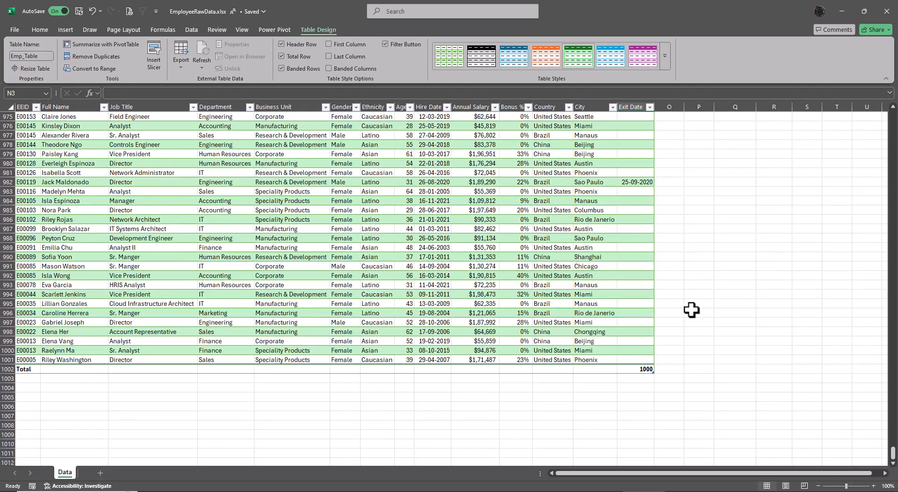
pyautogui.scroll(11, 692, 310)
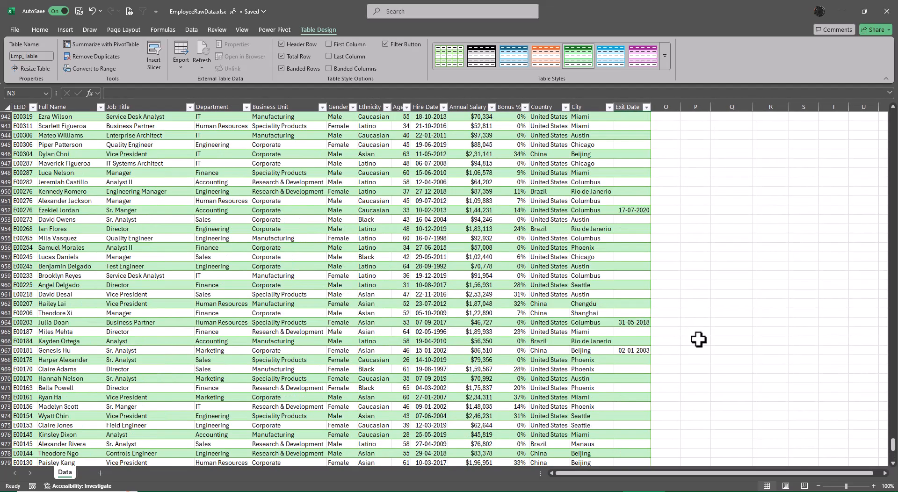
pyautogui.scroll(16, 699, 340)
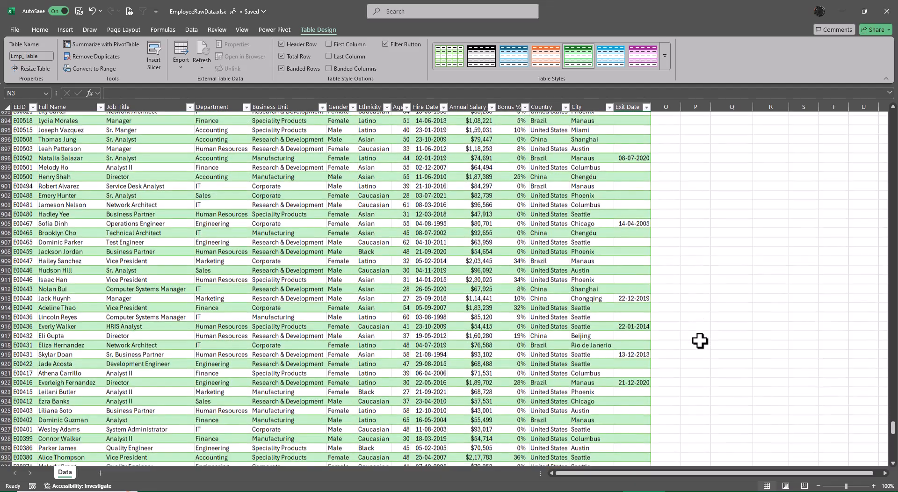
pyautogui.scroll(-20, 700, 341)
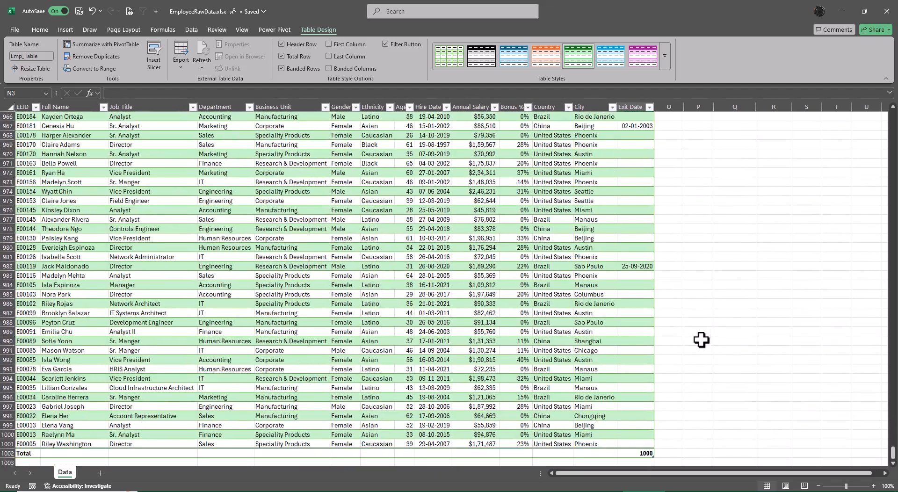
pyautogui.scroll(-6, 701, 341)
# Step: Copy the Exit Date subtotal formula in the total row into the Annual Salary column of the same row
pyautogui.click(637, 286)
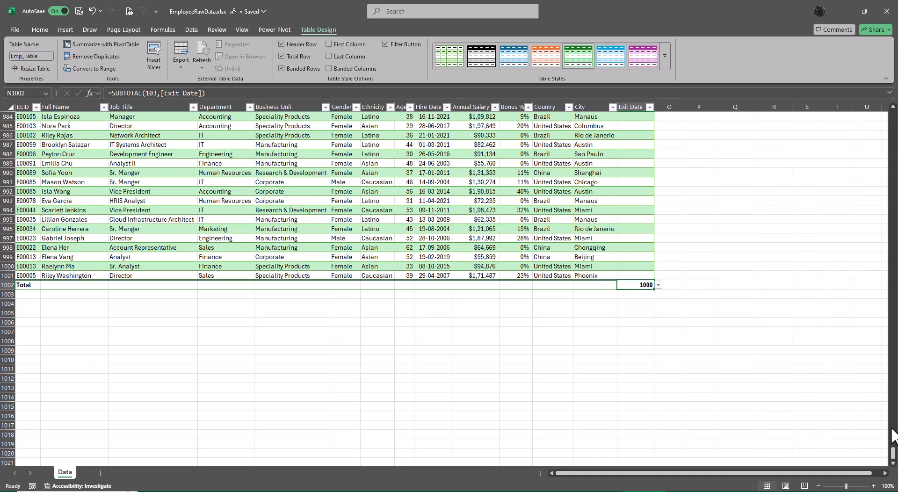
pyautogui.hotkey('ctrl', 'c')
pyautogui.press('Left')
pyautogui.press('Left')
pyautogui.press('Left')
pyautogui.press('Left')
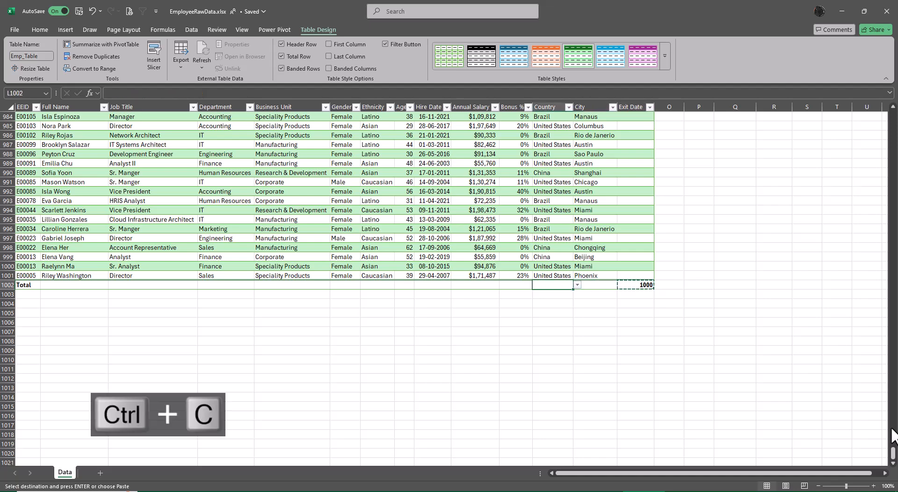
pyautogui.hotkey('ctrl', 'v')
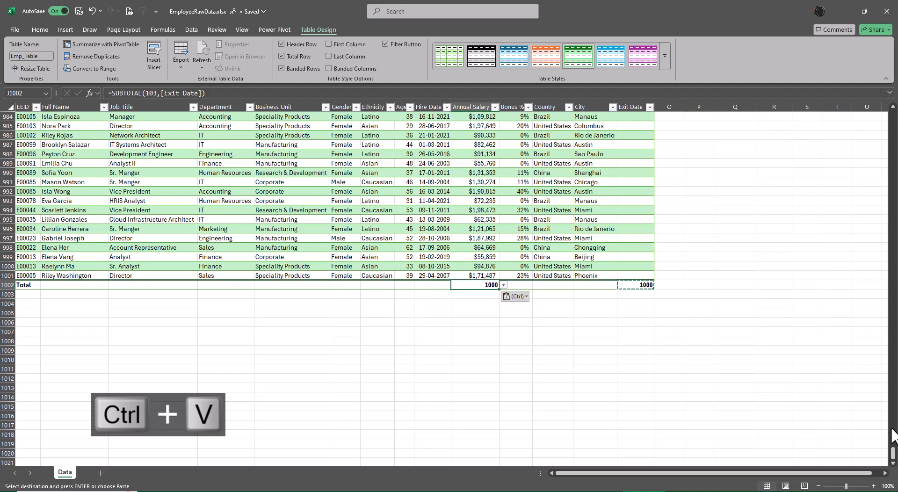
# Step: Inspect the formula pasted into the Annual Salary total cell to check which column it references
pyautogui.press('F2')
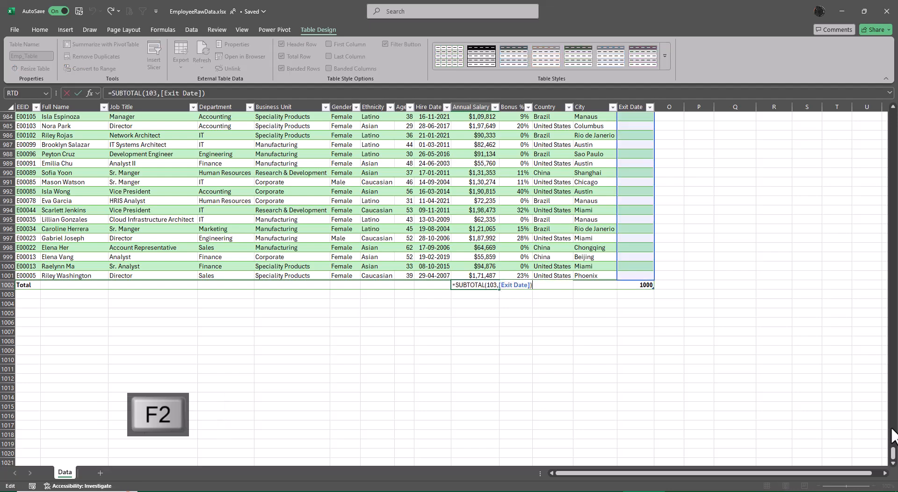
pyautogui.press('Escape')
pyautogui.press('Right')
pyautogui.press('Right')
pyautogui.press('Right')
pyautogui.press('Right')
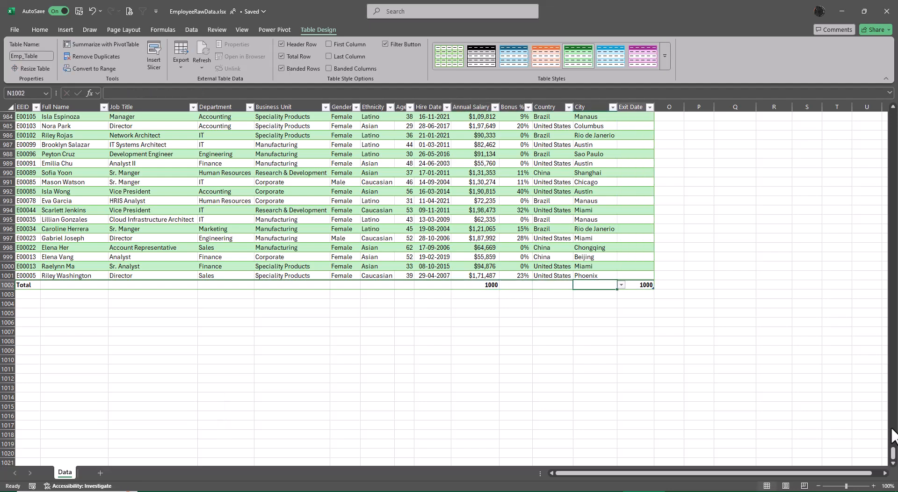
pyautogui.press('Left')
pyautogui.press('Left')
pyautogui.press('Left')
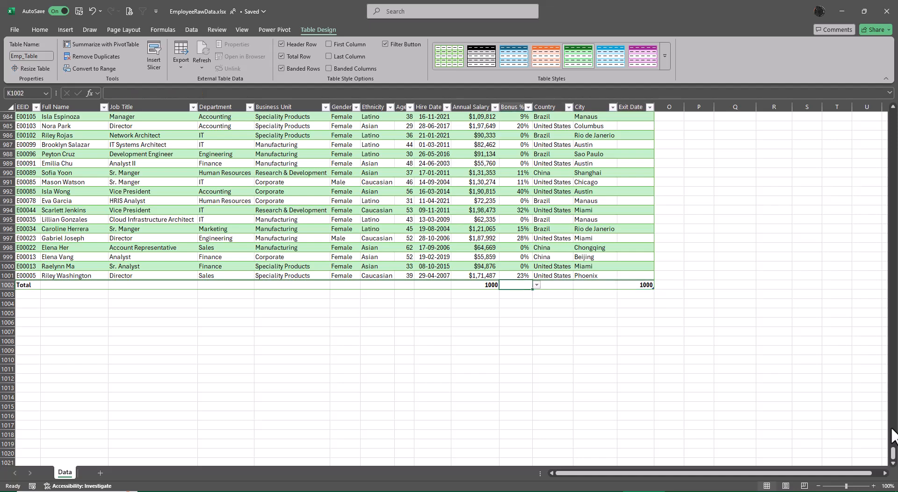
# Step: Undo the formula paste in the Annual Salary total cell and return to the Exit Date total cell
pyautogui.hotkey('ctrl', 'z')
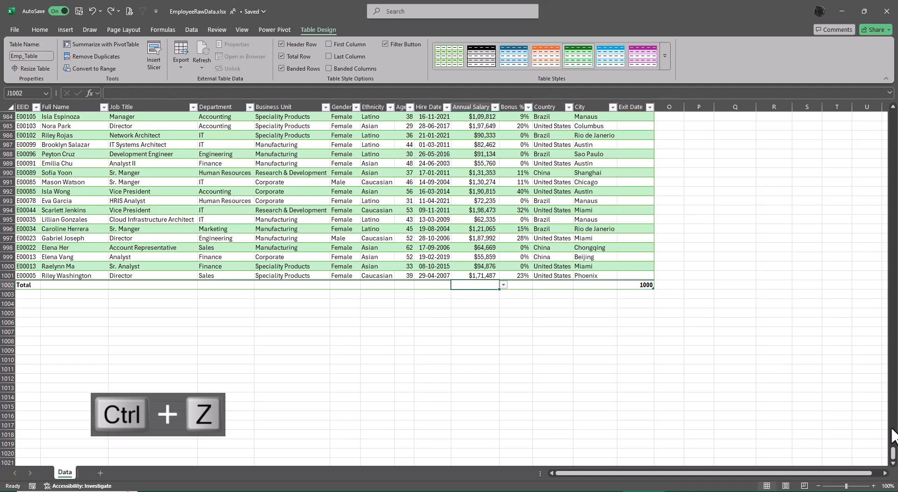
pyautogui.press('Right')
pyautogui.press('Right')
pyautogui.press('Right')
pyautogui.press('Right')
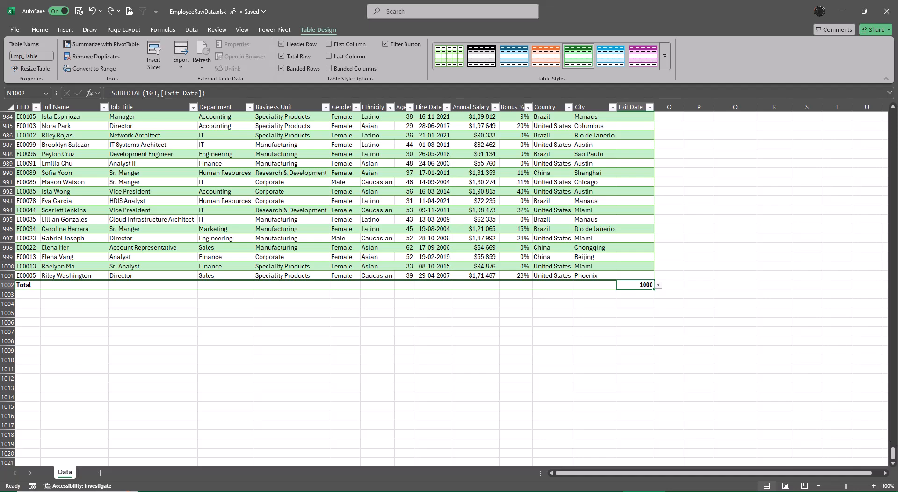
# Step: Compare the column headings partway down the table, selecting cells outside the table and inside its Exit Date column
pyautogui.scroll(7, 826, 347)
pyautogui.scroll(3, 826, 346)
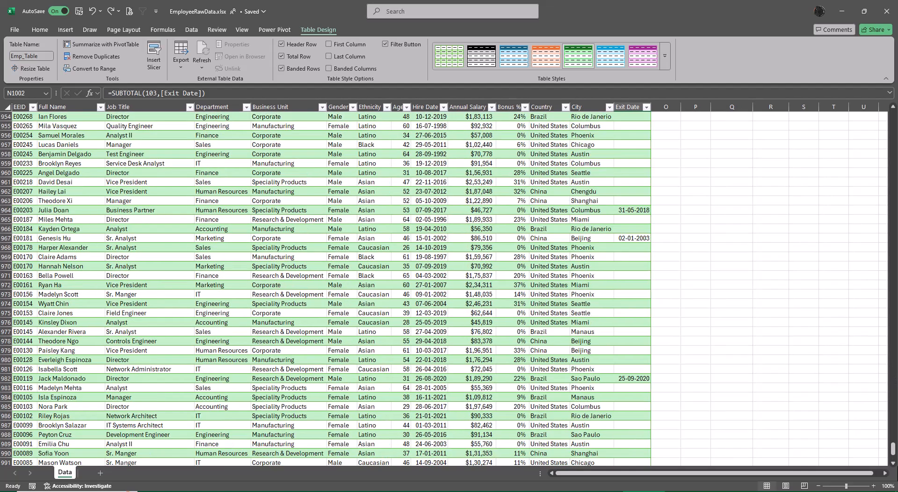
pyautogui.click(832, 372)
pyautogui.hotkey('ctrl', 'Up')
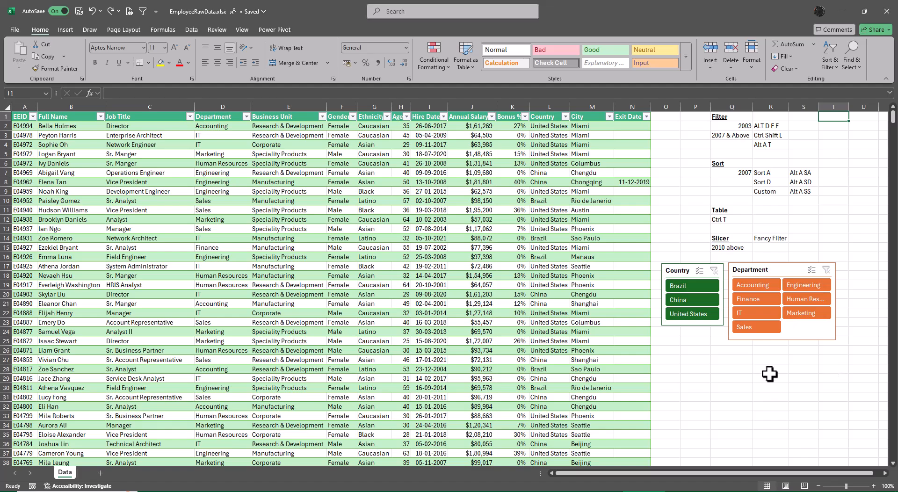
pyautogui.scroll(-5, 525, 351)
pyautogui.scroll(-10, 530, 354)
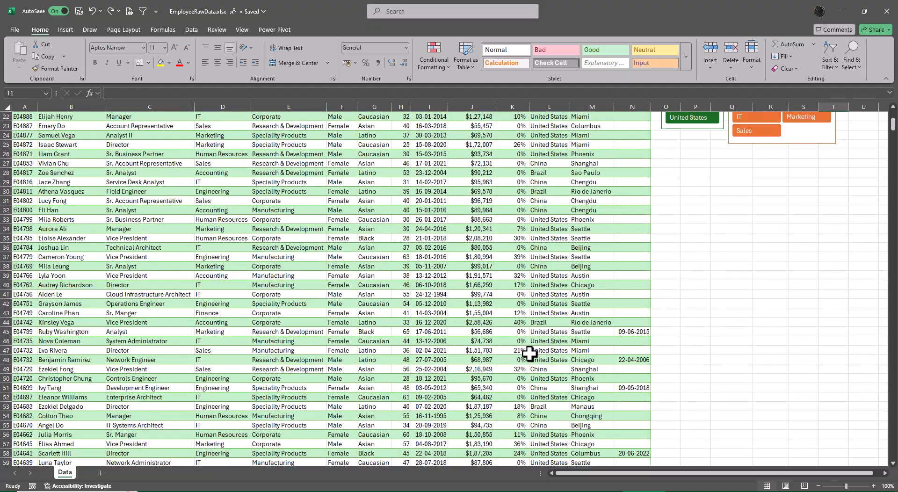
pyautogui.scroll(-12, 529, 354)
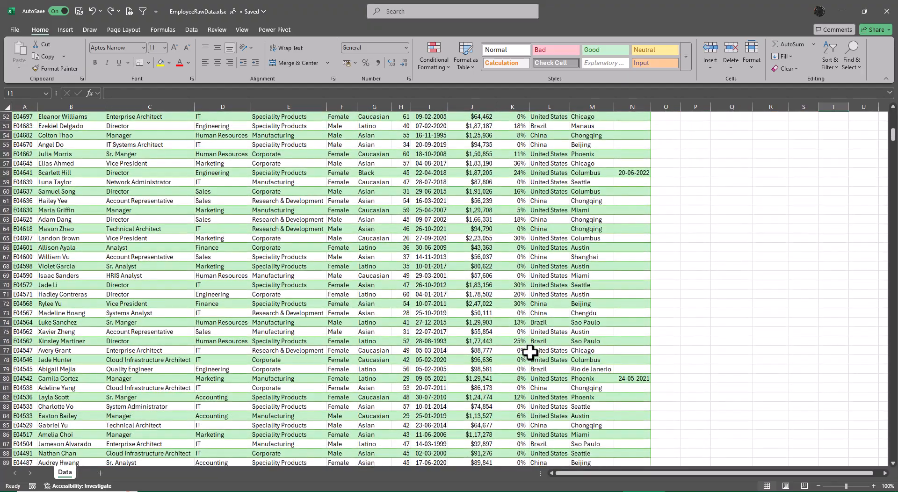
pyautogui.scroll(-3, 530, 352)
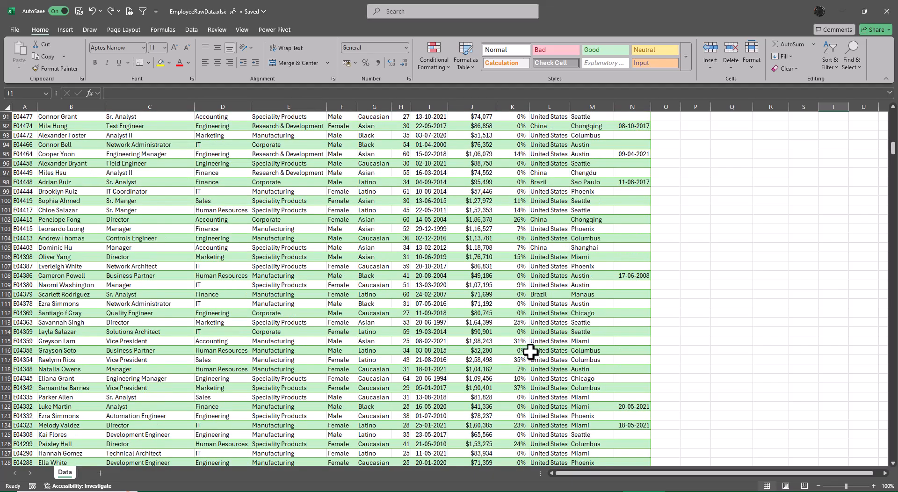
pyautogui.click(623, 305)
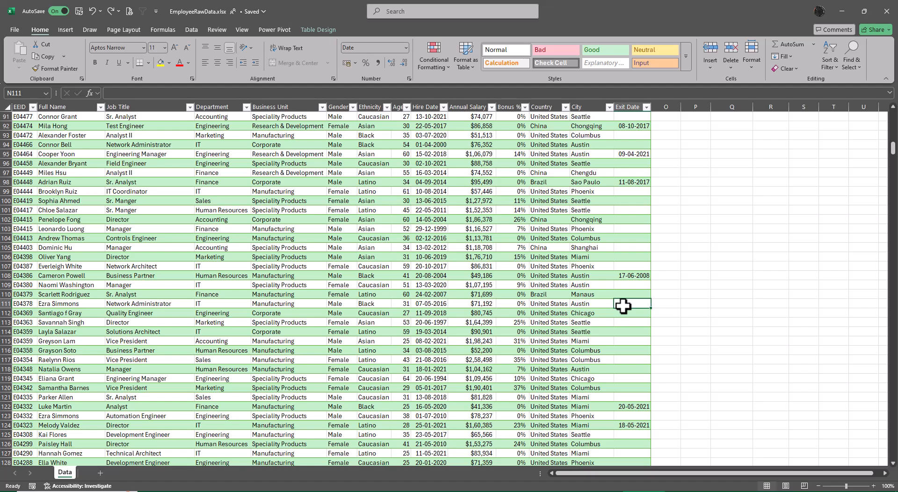
pyautogui.click(696, 304)
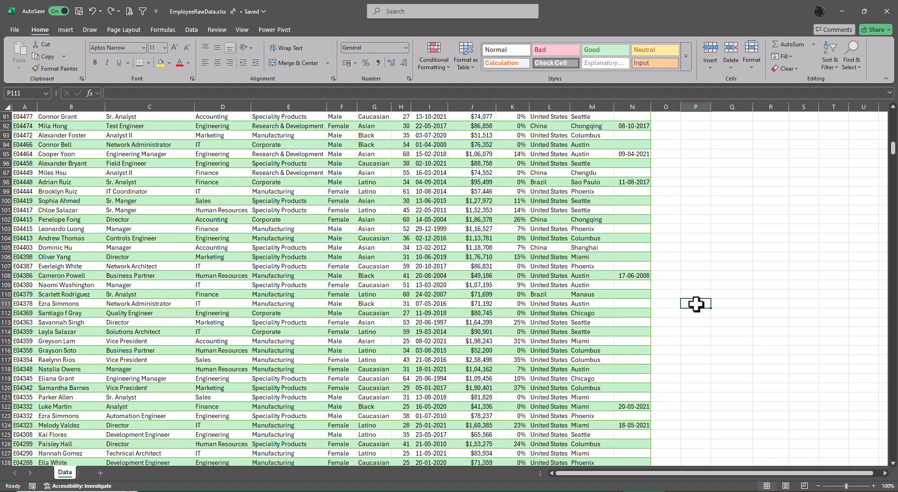
pyautogui.click(627, 295)
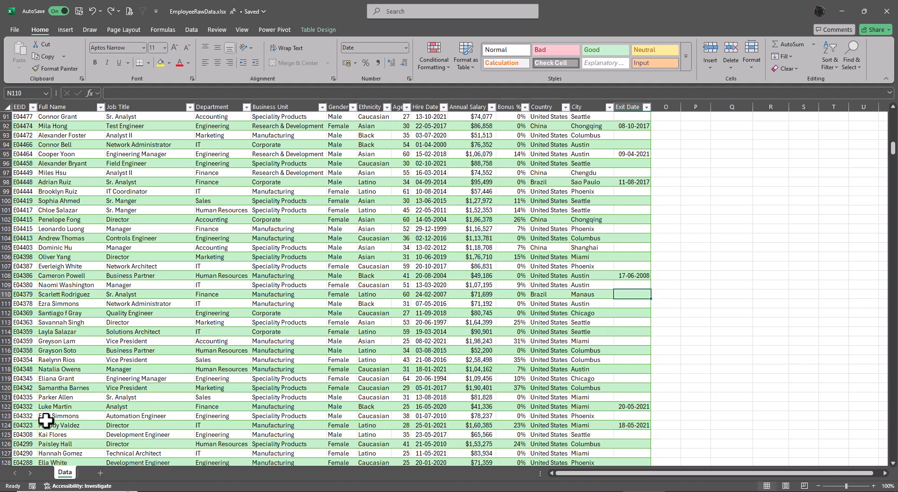
pyautogui.rightClick(67, 474)
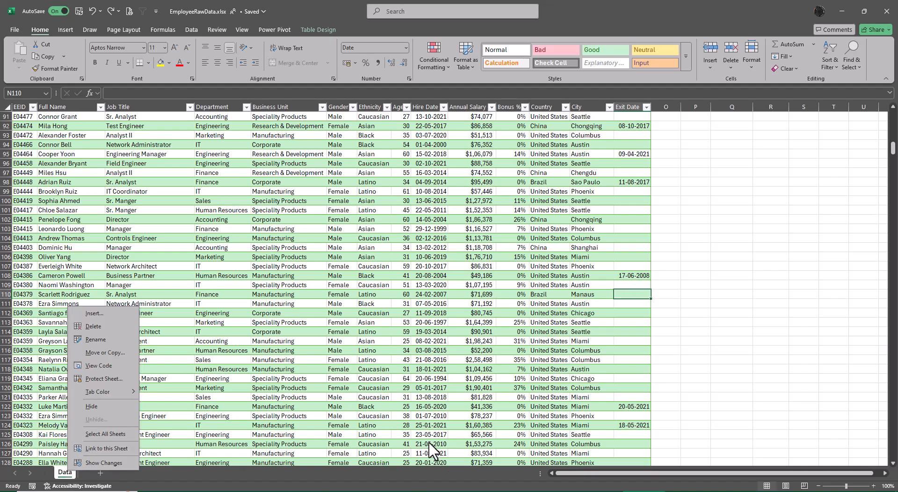
pyautogui.click(148, 368)
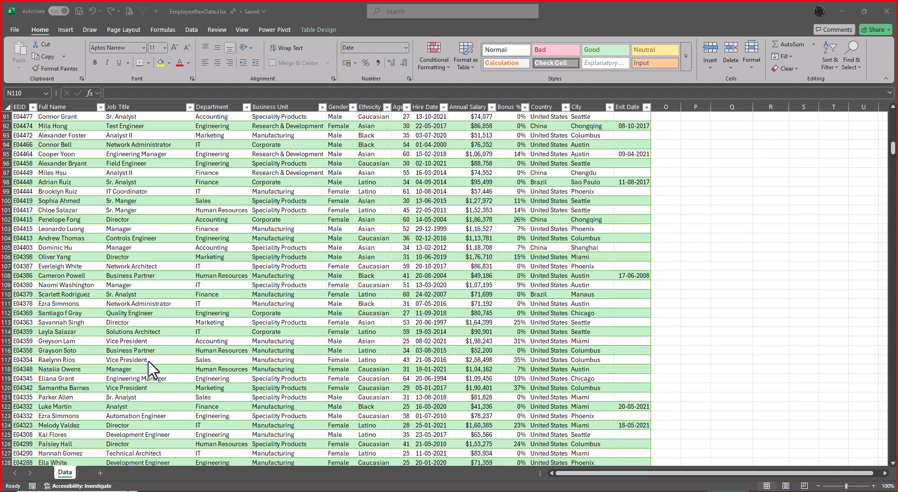
pyautogui.click(708, 291)
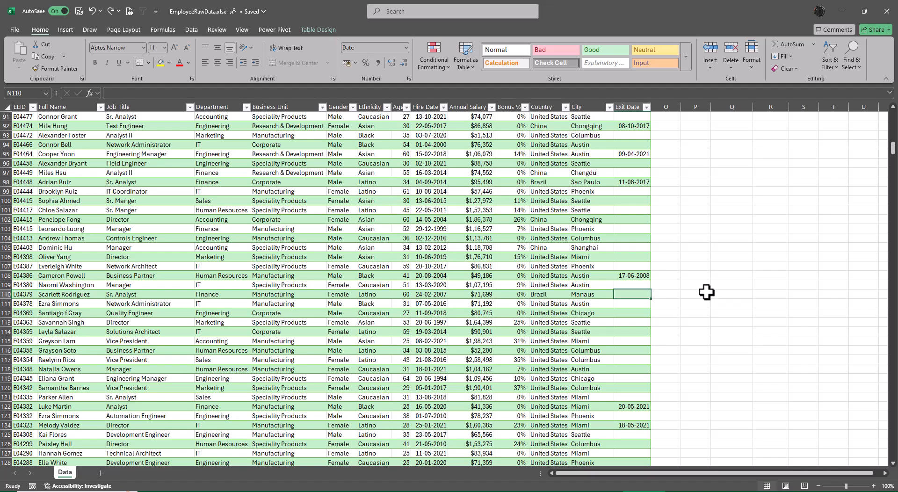
# Step: Create a copy of the Data sheet in the same workbook, placed at the end
pyautogui.rightClick(63, 474)
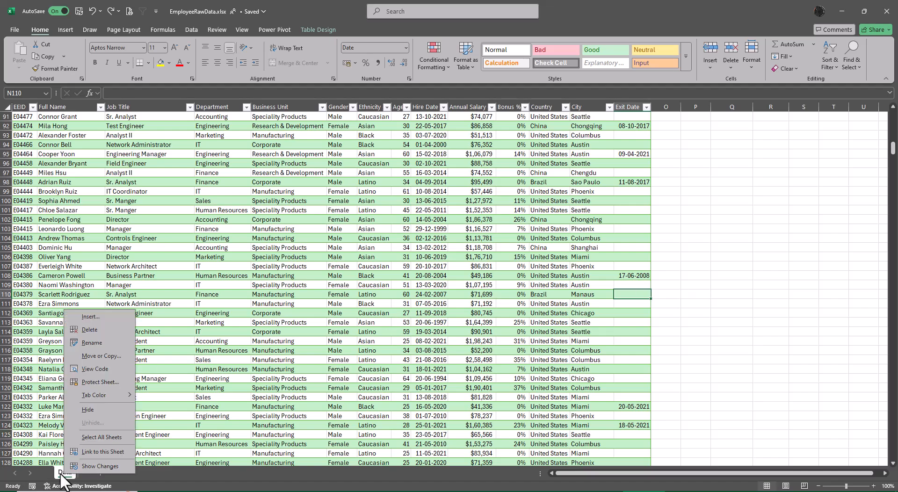
pyautogui.click(111, 358)
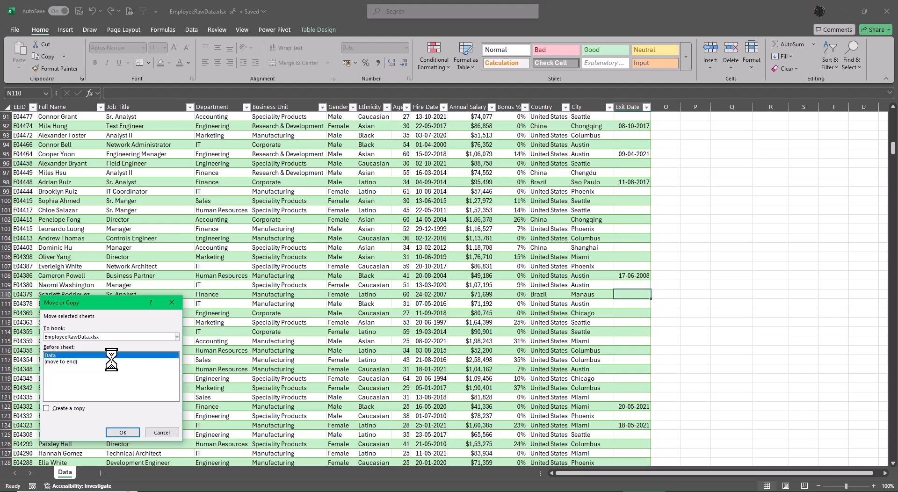
pyautogui.click(67, 362)
pyautogui.click(47, 409)
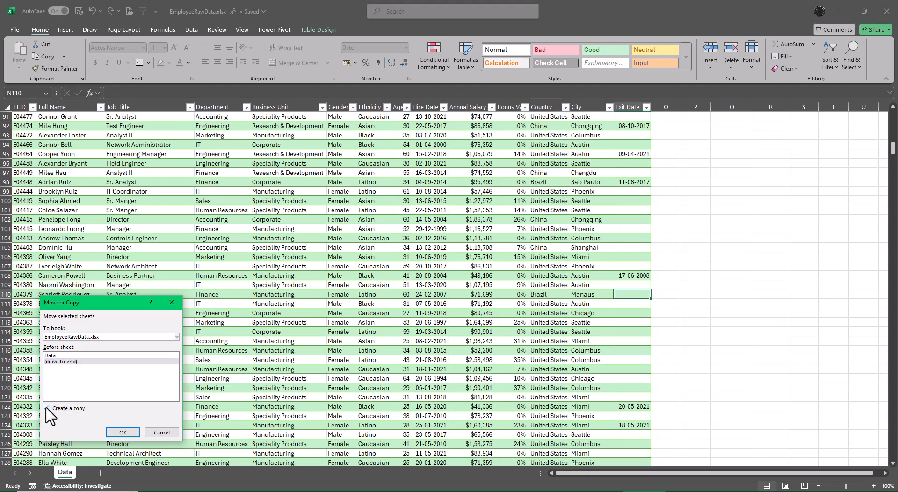
pyautogui.click(124, 432)
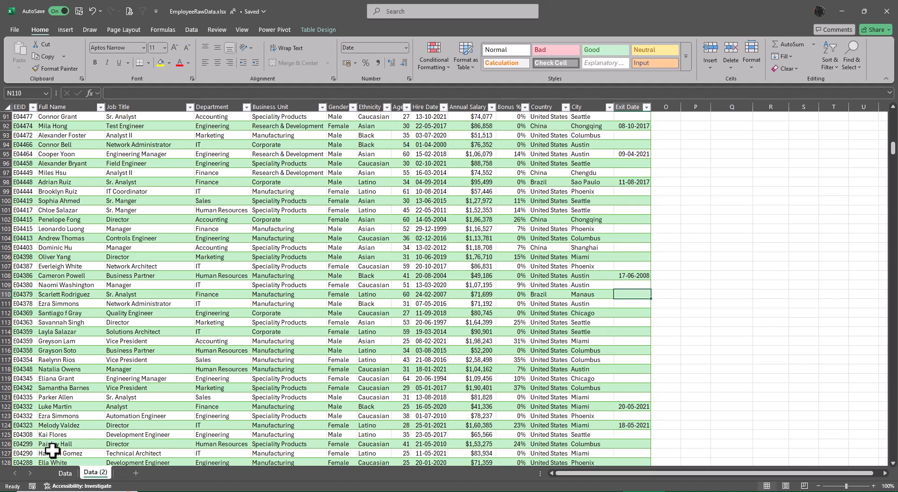
# Step: Set the tab color of the original Data sheet to the standard dark red
pyautogui.click(69, 473)
pyautogui.rightClick(71, 476)
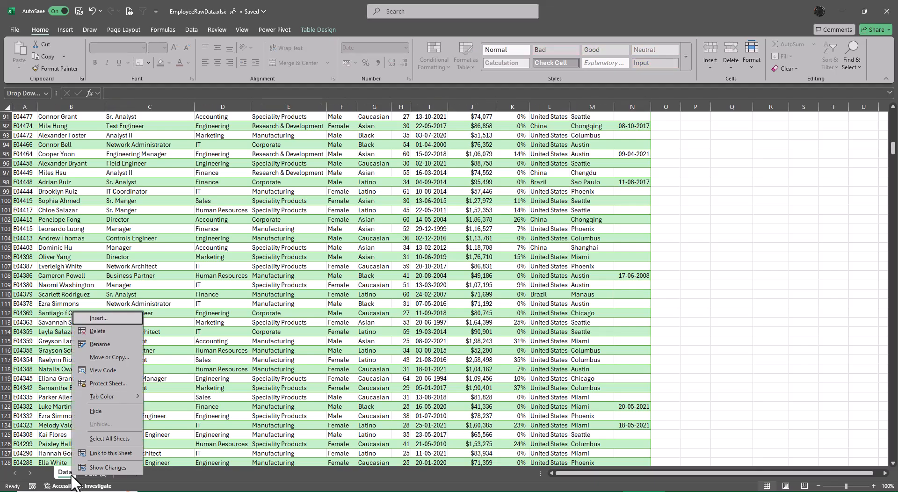
pyautogui.moveTo(121, 398)
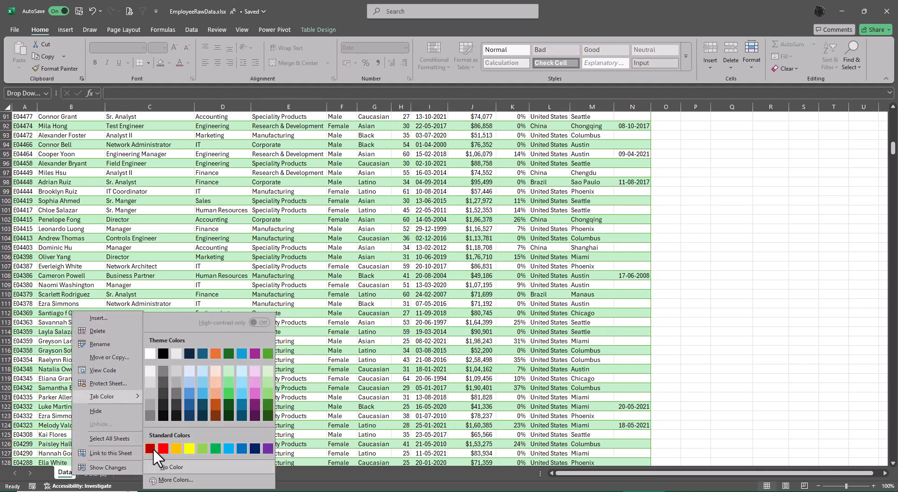
pyautogui.click(151, 449)
# Step: Set the tab color of the copied sheet Data (2) to the standard dark blue
pyautogui.click(96, 474)
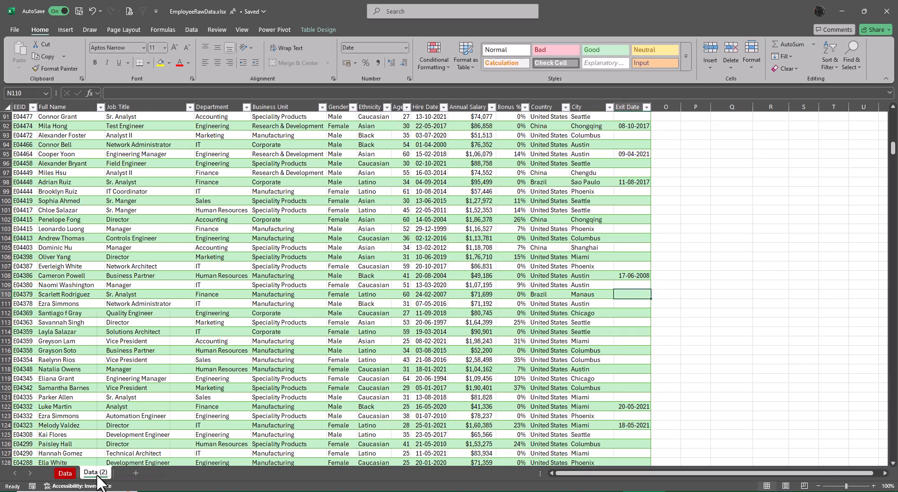
pyautogui.rightClick(97, 474)
pyautogui.moveTo(141, 397)
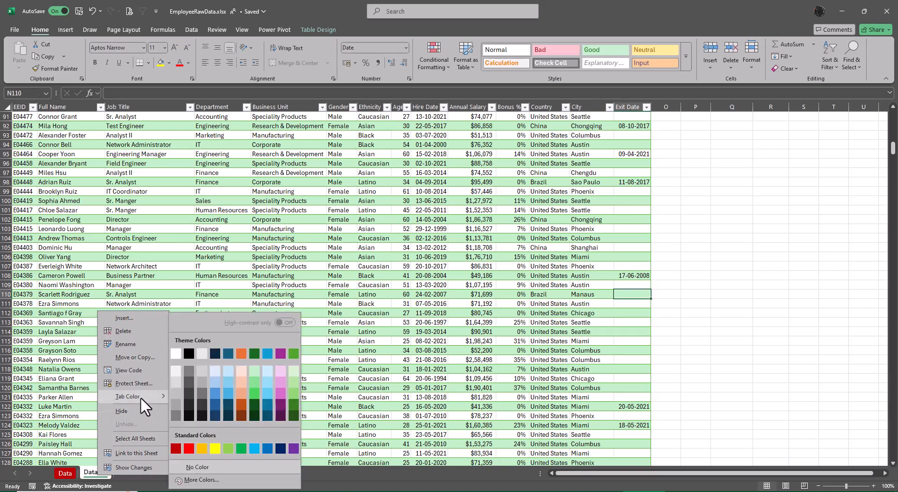
pyautogui.click(280, 449)
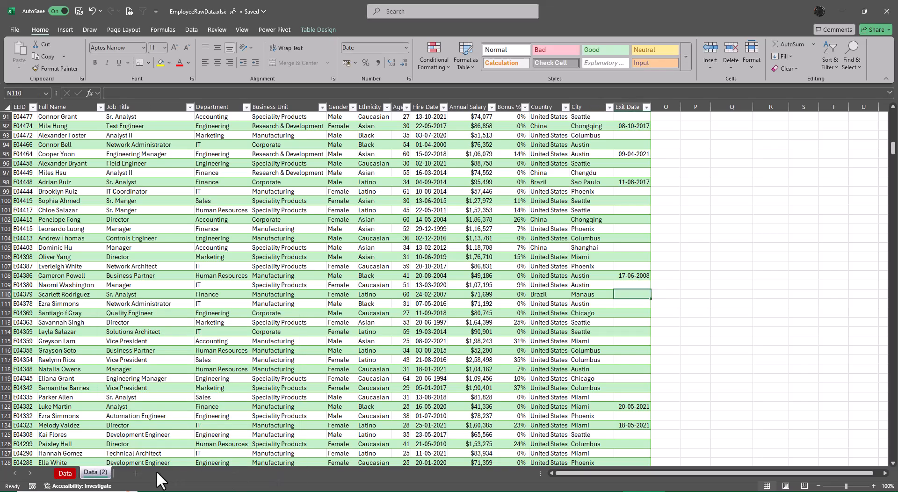
# Step: Rename the copied sheet Data (2) as Ranges
pyautogui.doubleClick(96, 472)
pyautogui.press('BackSpace')
pyautogui.press('BackSpace')
pyautogui.press('BackSpace')
pyautogui.press('BackSpace')
pyautogui.press('BackSpace')
pyautogui.press('BackSpace')
pyautogui.press('BackSpace')
pyautogui.press('BackSpace')
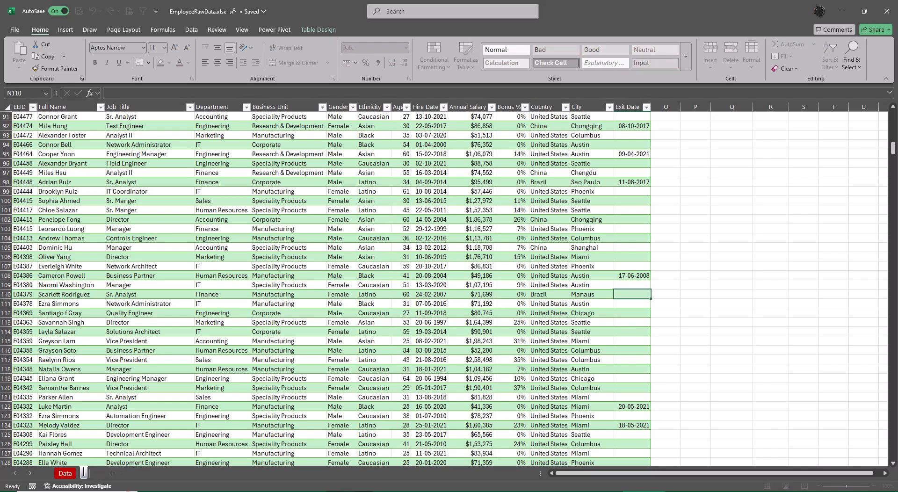
pyautogui.write('Ranges')
pyautogui.press('Return')
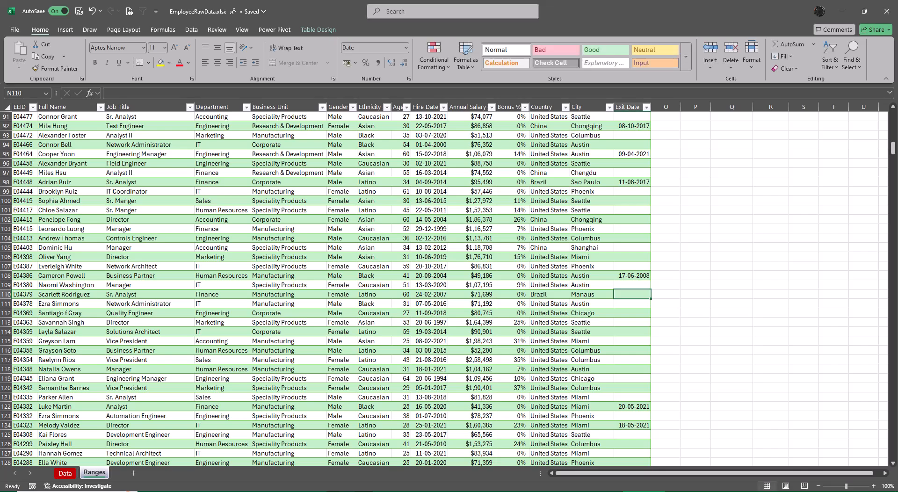
# Step: Rename the original Data sheet as Table, correcting any misspelling in the name
pyautogui.doubleClick(68, 474)
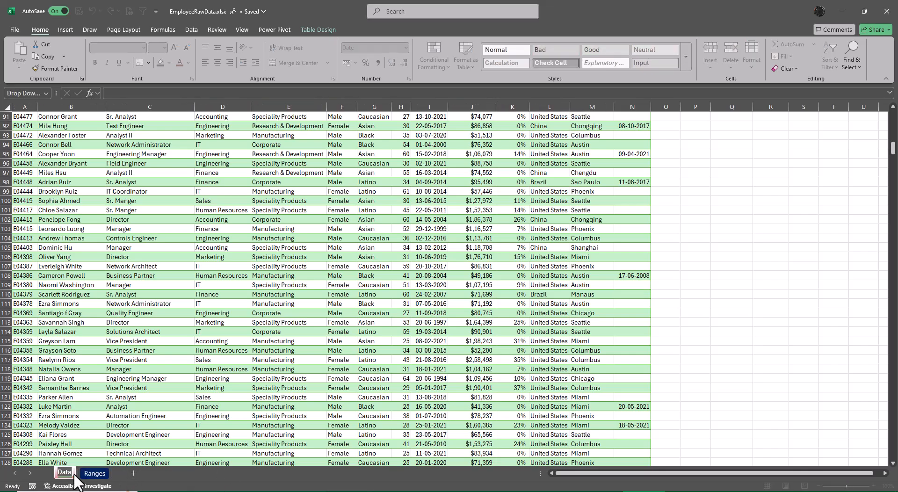
pyautogui.write('Ta')
pyautogui.write('ble')
pyautogui.press('Return')
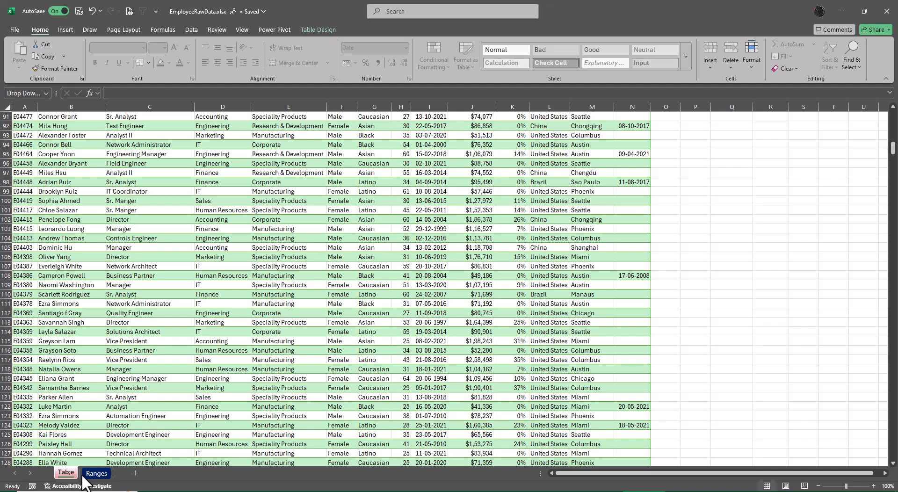
pyautogui.doubleClick(66, 474)
pyautogui.click(67, 473)
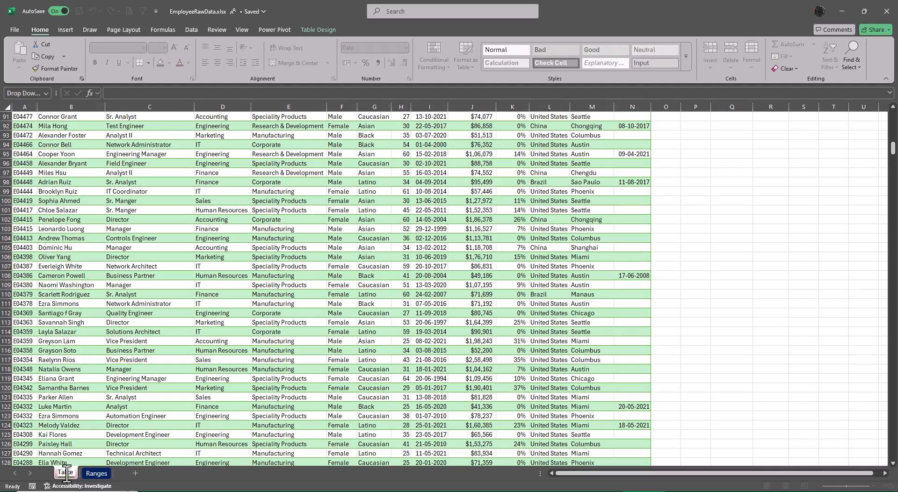
pyautogui.press('Delete')
pyautogui.write('l')
pyautogui.press('Return')
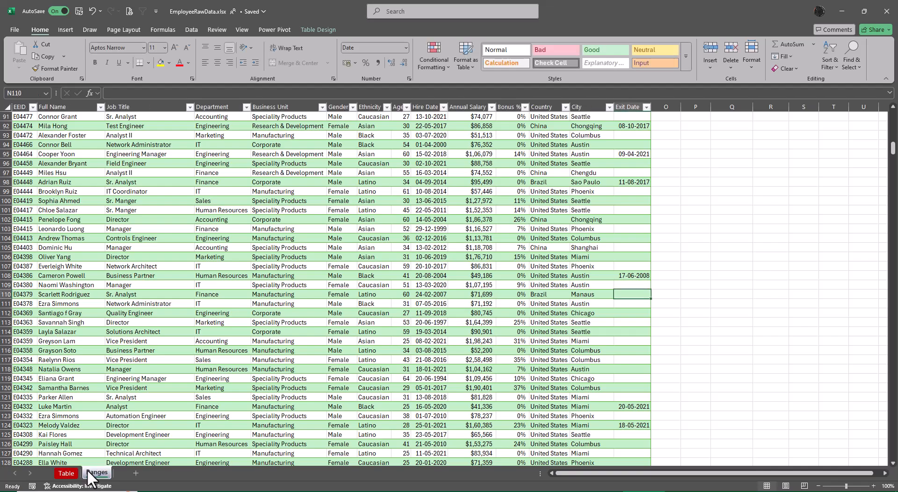
# Step: Convert the employee table on the Ranges sheet to a normal range
pyautogui.scroll(16, 246, 373)
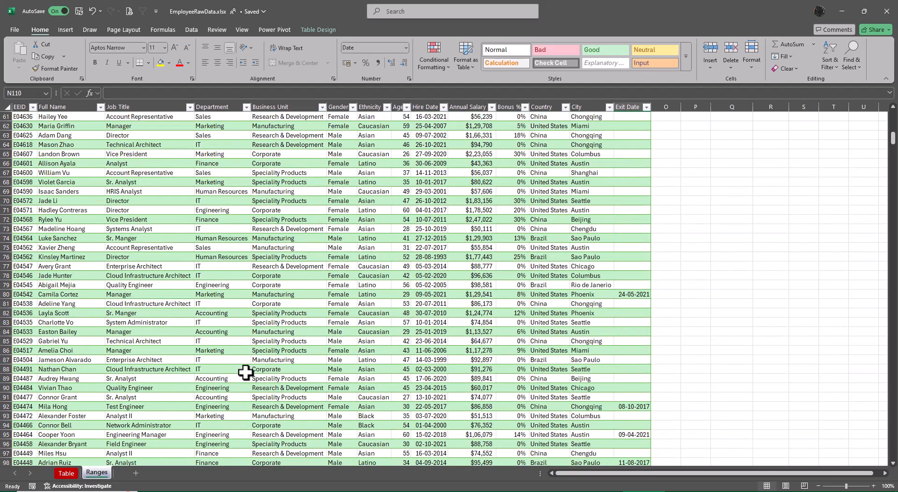
pyautogui.scroll(14, 246, 373)
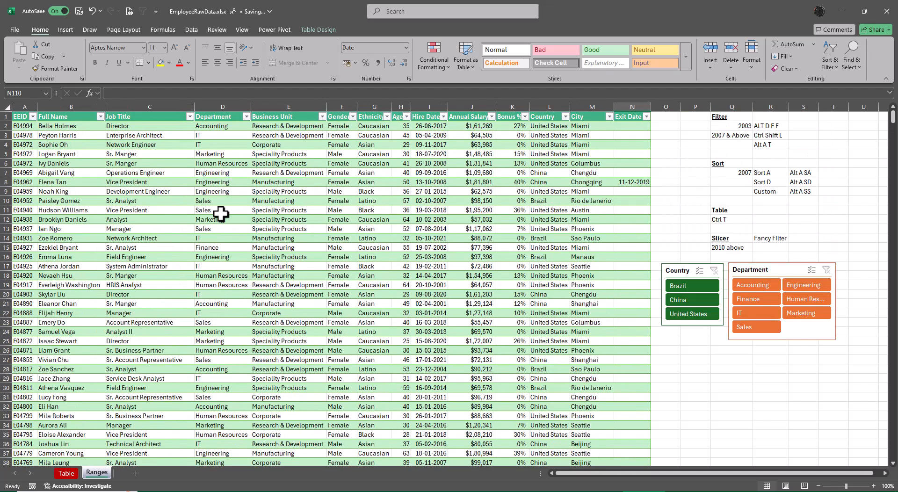
pyautogui.click(267, 126)
pyautogui.click(312, 29)
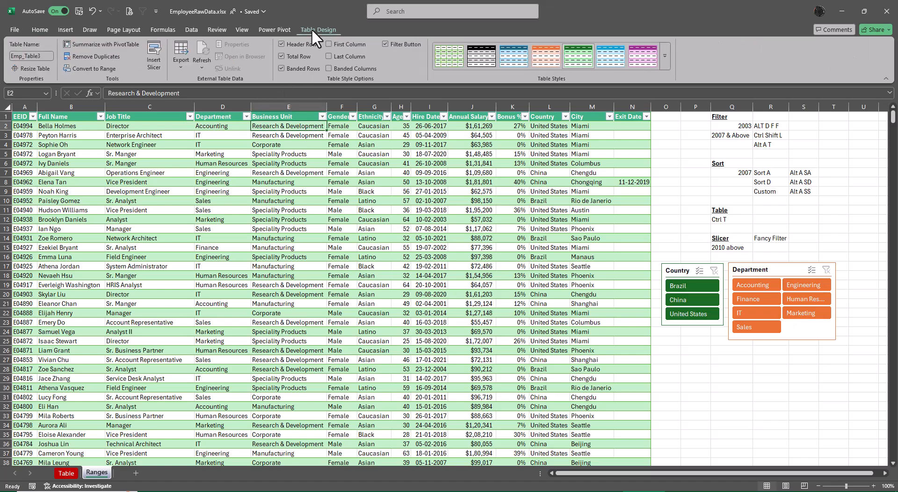
pyautogui.click(89, 68)
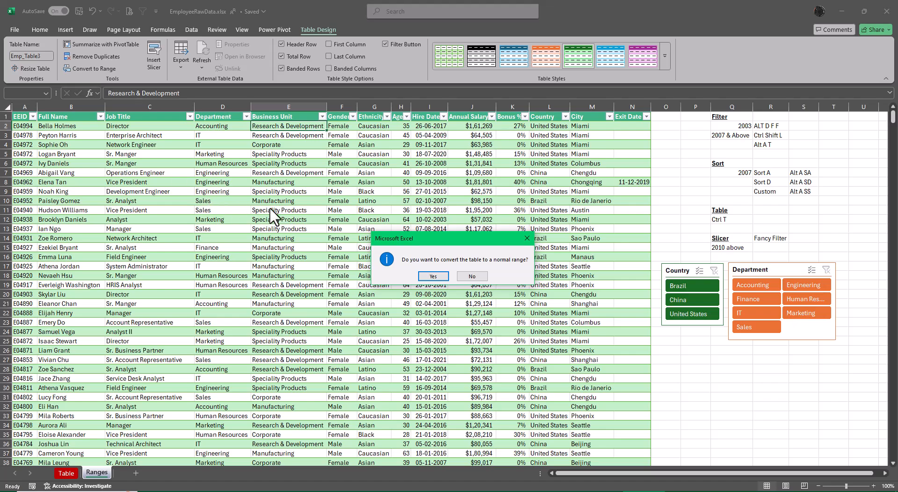
pyautogui.click(434, 276)
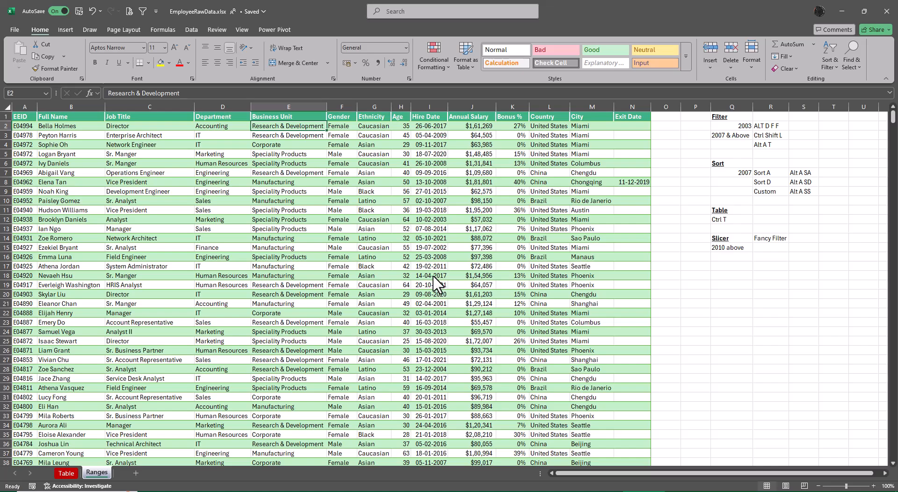
# Step: Compare the header row and slicers at the top of the Table sheet with the converted data on the Ranges sheet
pyautogui.hotkey('ctrl', 'pageup')
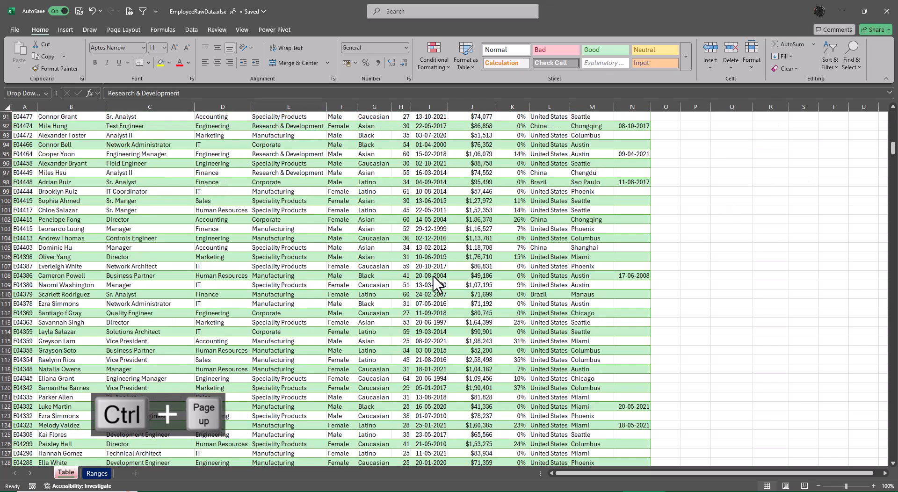
pyautogui.scroll(5, 264, 438)
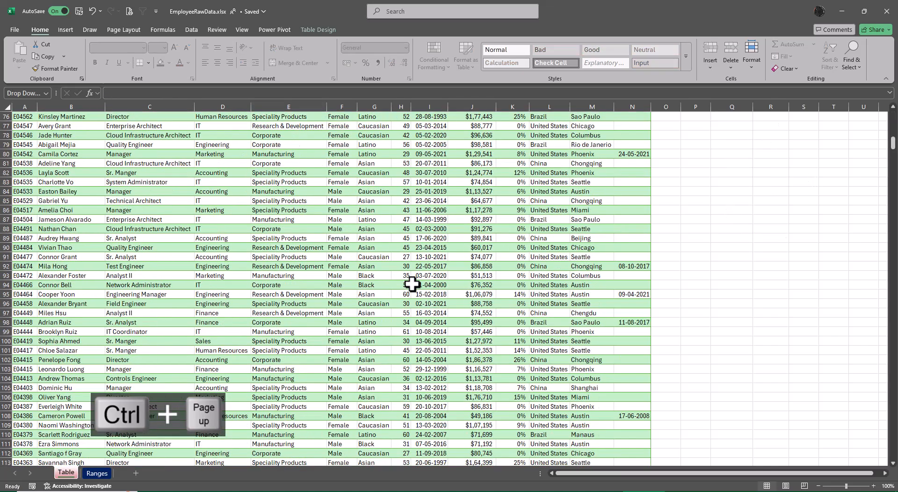
pyautogui.click(411, 284)
pyautogui.hotkey('ctrl', 'Up')
pyautogui.hotkey('ctrl', 'Up')
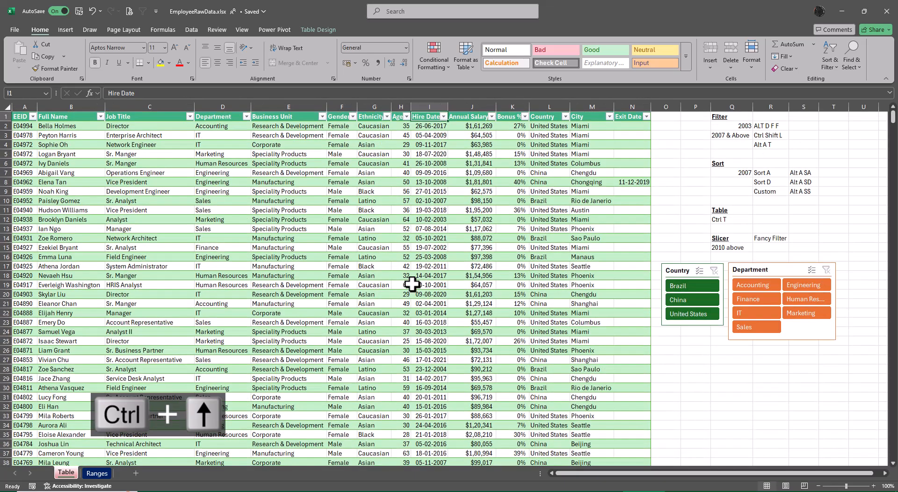
pyautogui.hotkey('ctrl', 'pagedown')
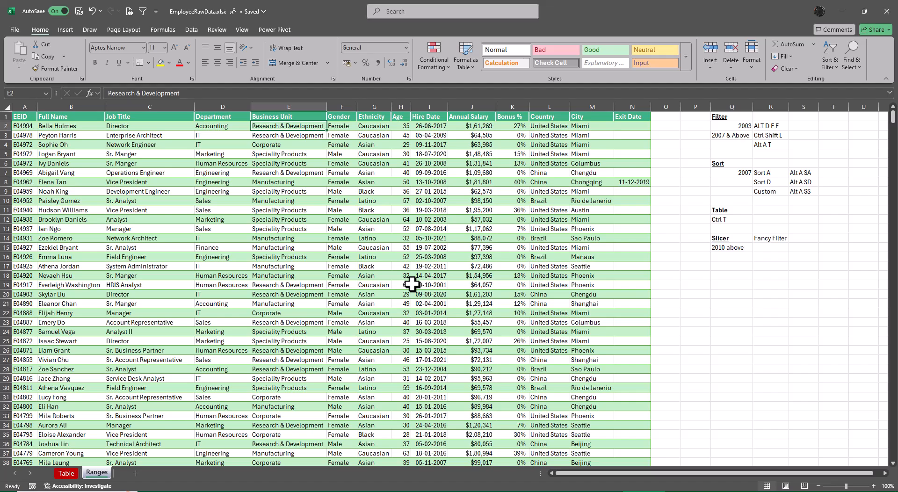
# Step: Save the workbook under the new name EmployeeRawData Table Features.xlsx in the Excel Files folder
pyautogui.press('F12')
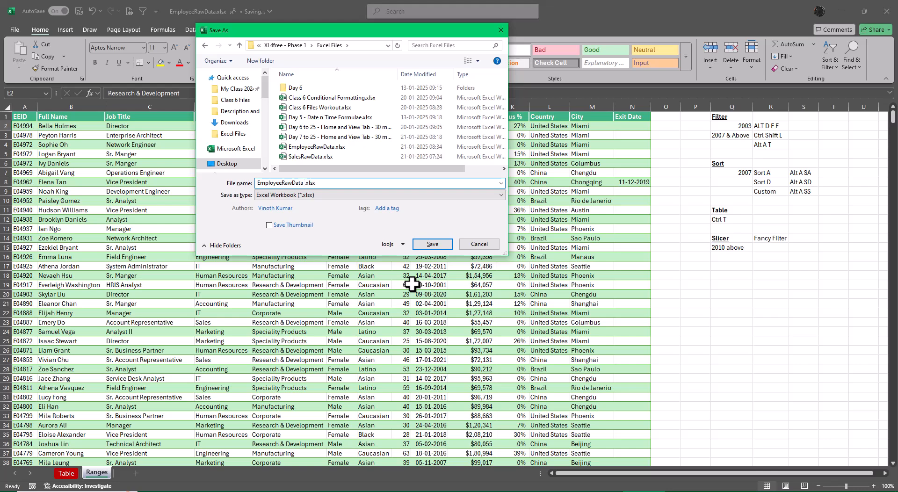
pyautogui.write('Table Features')
pyautogui.press('Return')
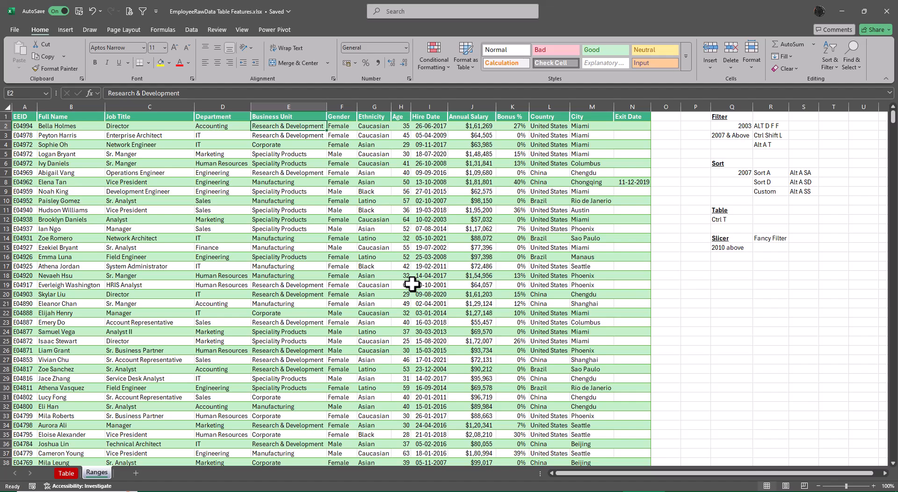
# Step: Save the workbook again as Class 7 Working - EmployeeRawData Table Features.xlsx in the same folder
pyautogui.press('F12')
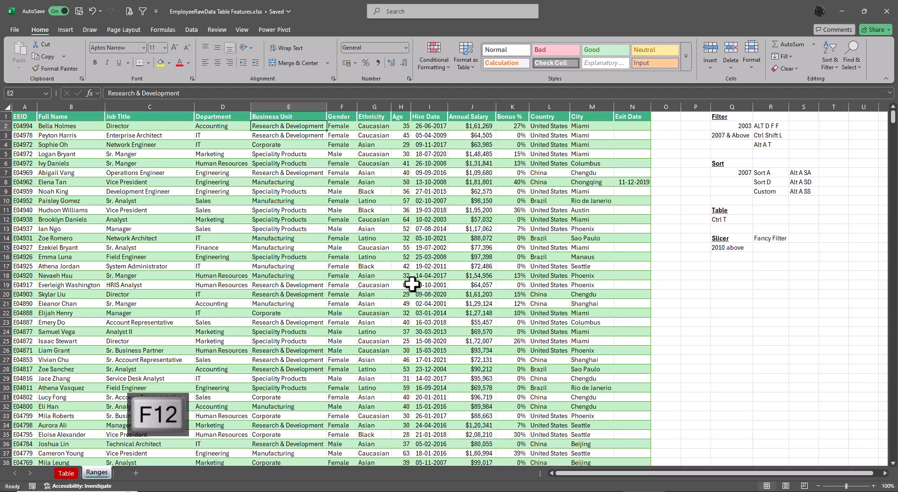
pyautogui.press('F2')
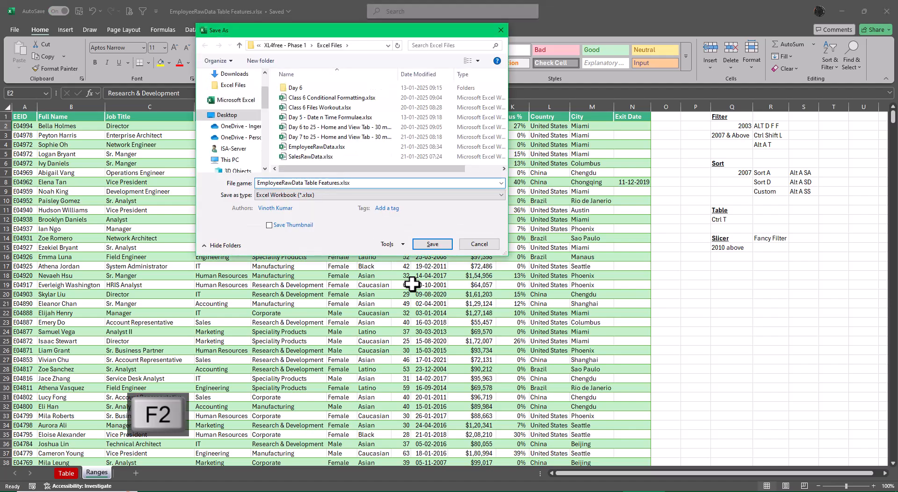
pyautogui.write('Class 7 ')
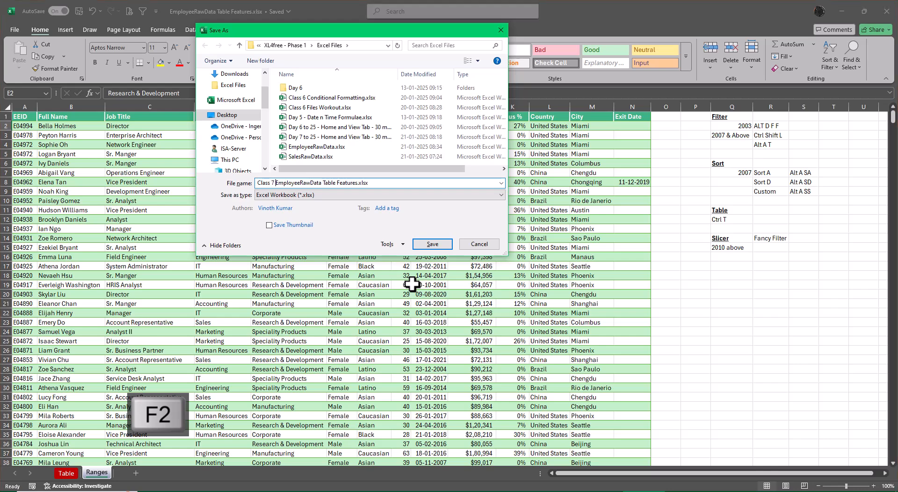
pyautogui.write('Workin')
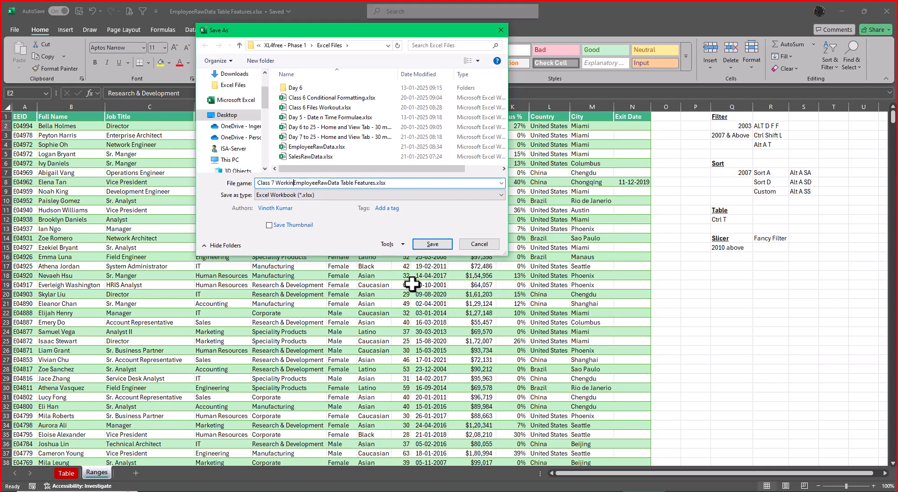
pyautogui.write('g -')
pyautogui.press('Return')
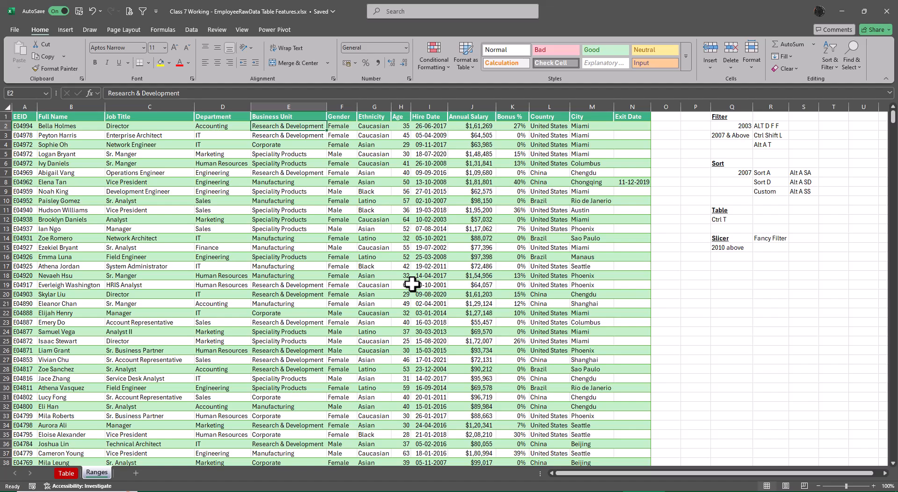
# Step: Switch to the Excel Files folder in File Explorer and delete EmployeeRawData Table Features.xlsx
pyautogui.hotkey('alt', 'Tab')
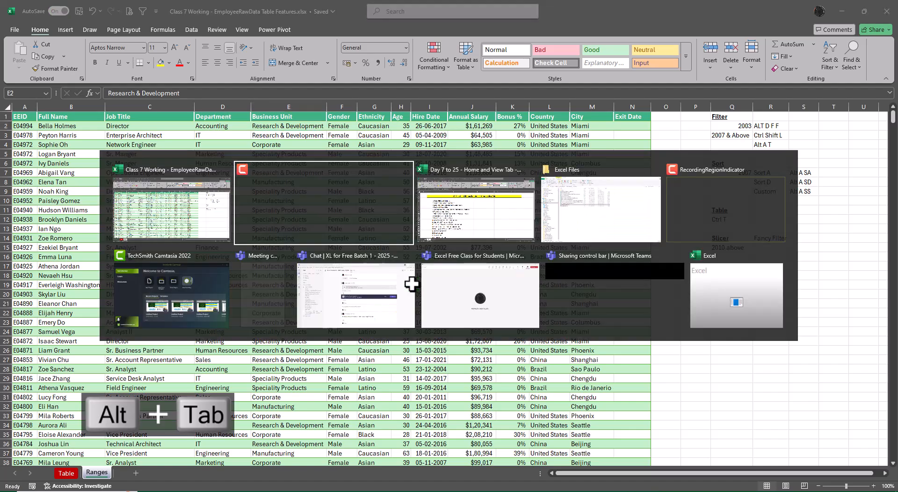
pyautogui.hotkey('alt', 'Tab')
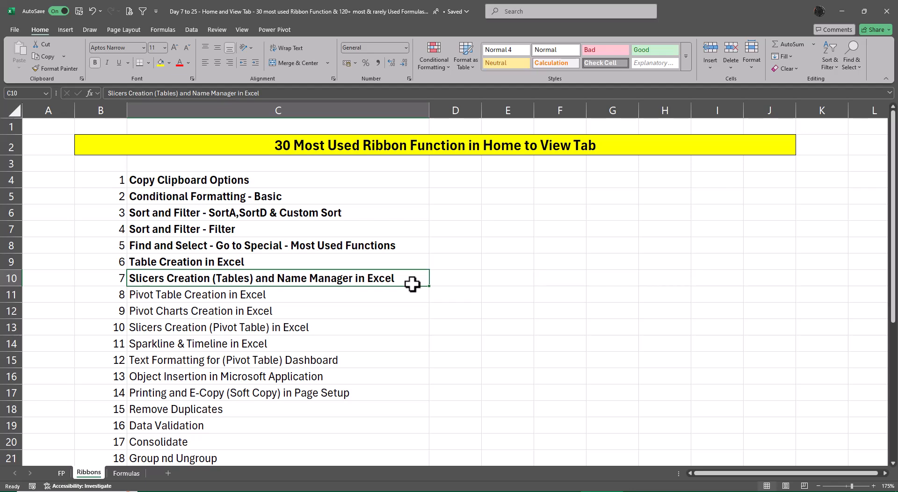
pyautogui.hotkey('alt', 'Tab')
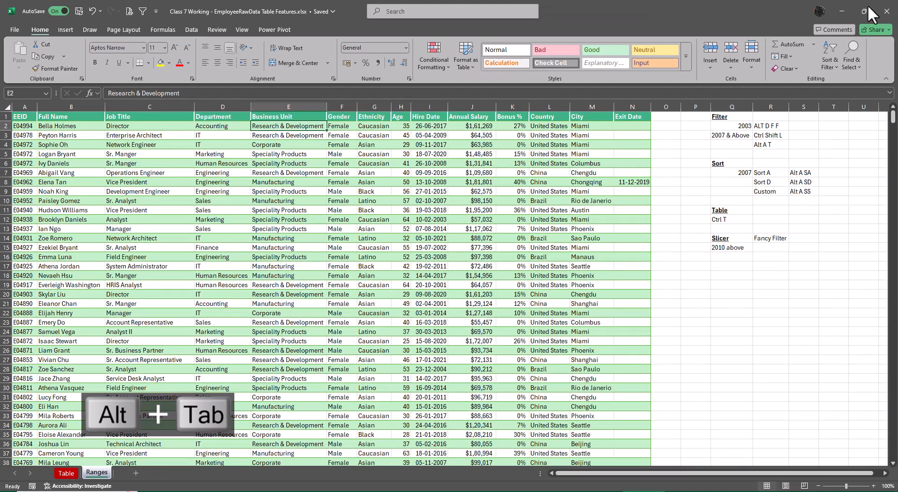
pyautogui.hotkey('alt', 'Tab')
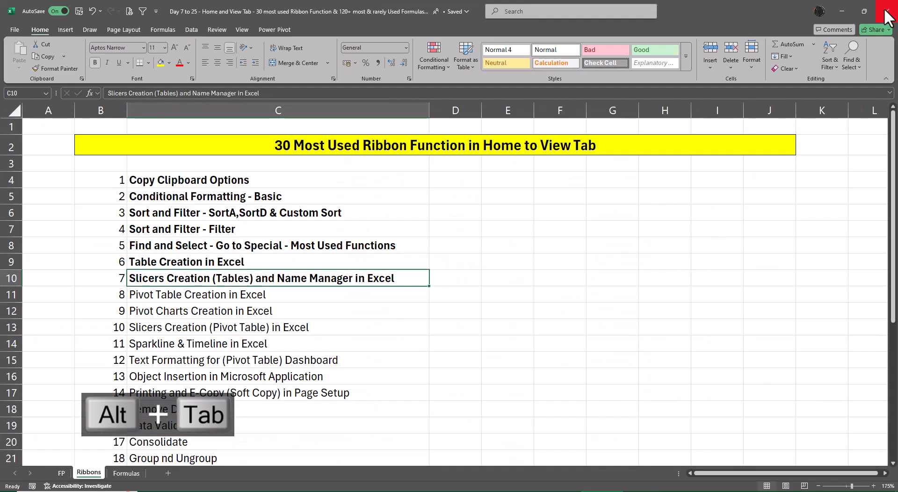
pyautogui.click(844, 11)
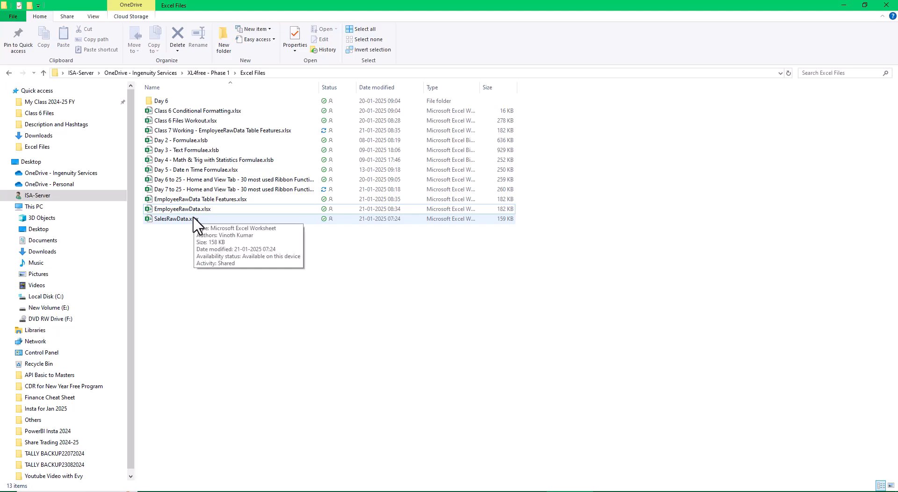
pyautogui.doubleClick(206, 200)
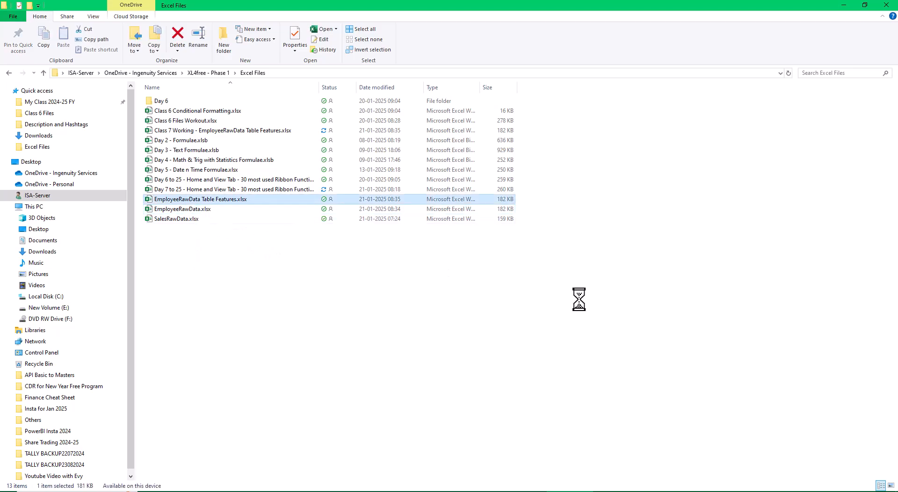
pyautogui.press('Delete')
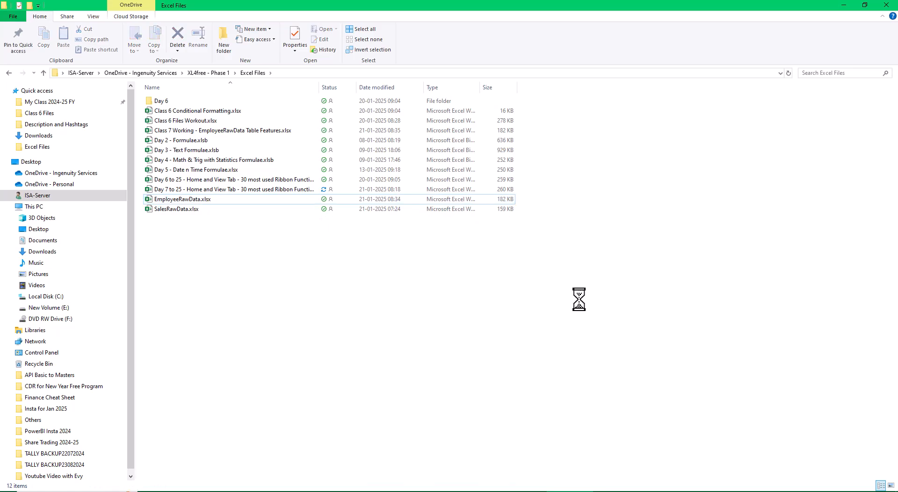
# Step: Open SalesRawData.xlsx from the Excel Files folder and confirm deleting the shared EmployeeRawData Table Features.xlsx for everyone
pyautogui.press('Down')
pyautogui.press('Up')
pyautogui.press('Up')
pyautogui.press('Up')
pyautogui.press('Up')
pyautogui.press('Up')
pyautogui.press('Up')
pyautogui.press('Up')
pyautogui.press('Up')
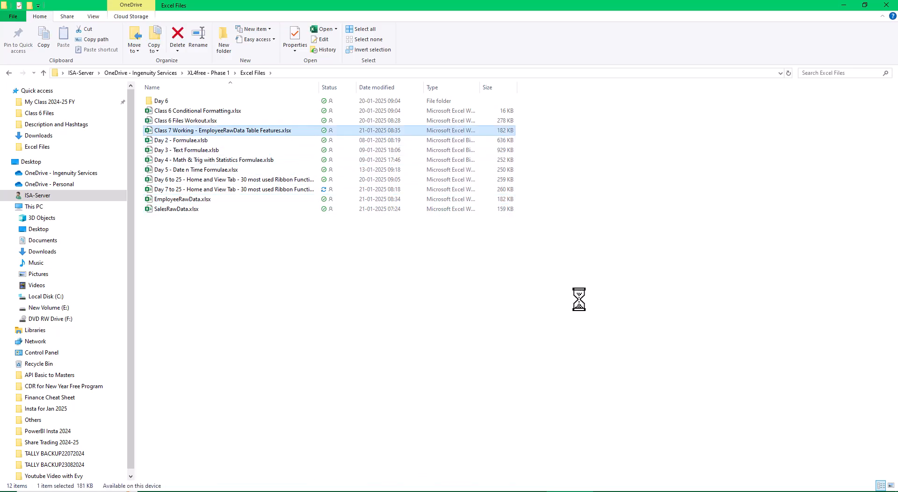
pyautogui.press('Down')
pyautogui.press('Down')
pyautogui.press('Down')
pyautogui.press('Down')
pyautogui.press('Down')
pyautogui.press('Down')
pyautogui.press('Down')
pyautogui.press('Down')
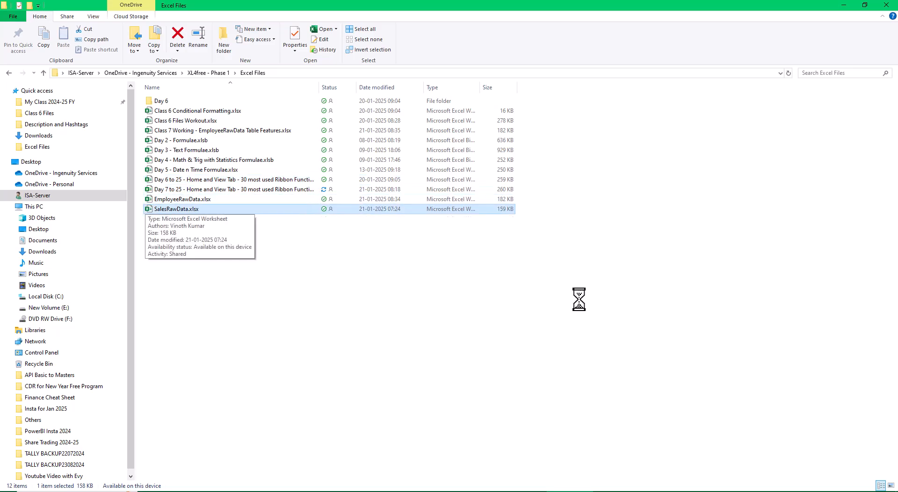
pyautogui.press('Return')
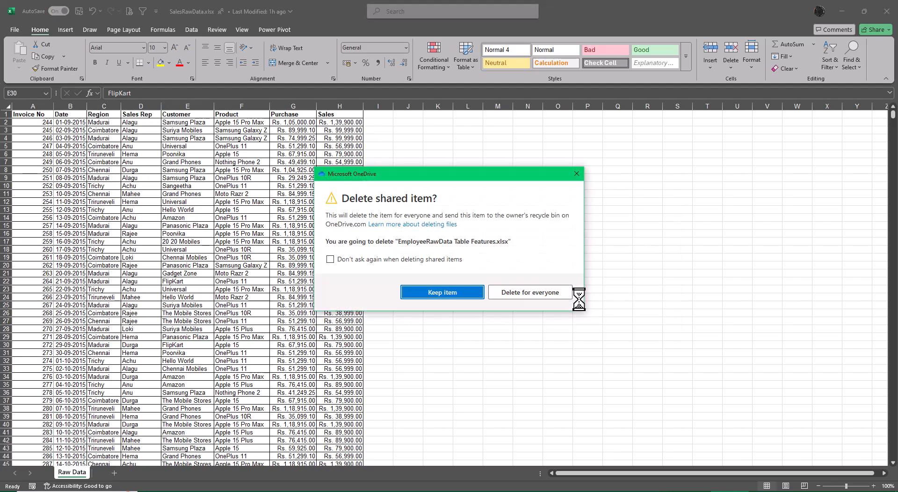
pyautogui.click(501, 293)
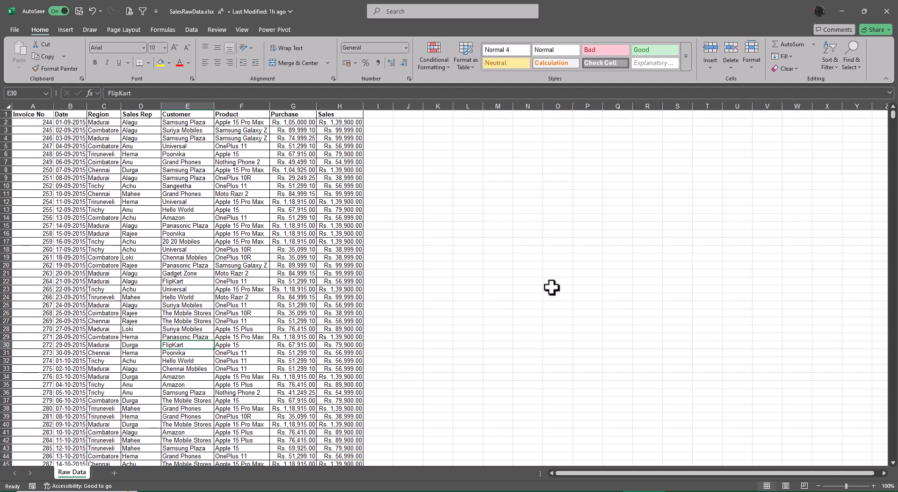
# Step: Examine the first and last entries in the Invoice No and Date columns of the Raw Data sheet
pyautogui.click(72, 123)
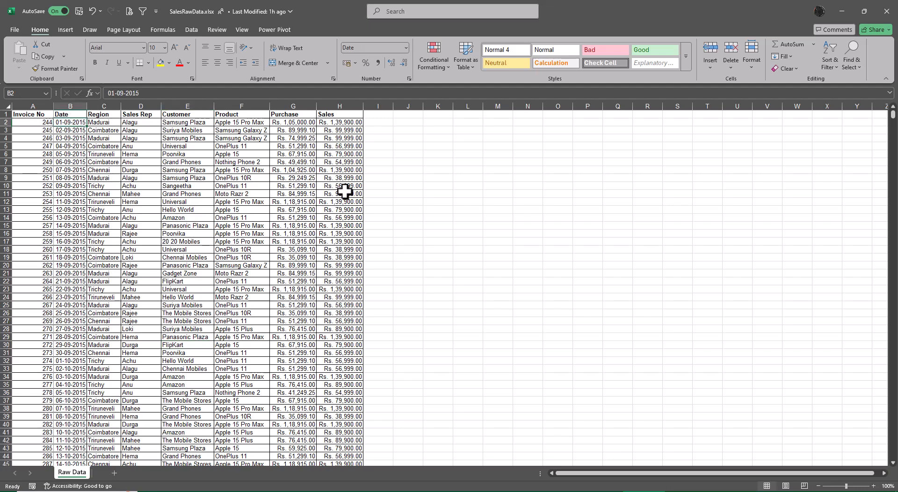
pyautogui.hotkey('ctrl', 'Down')
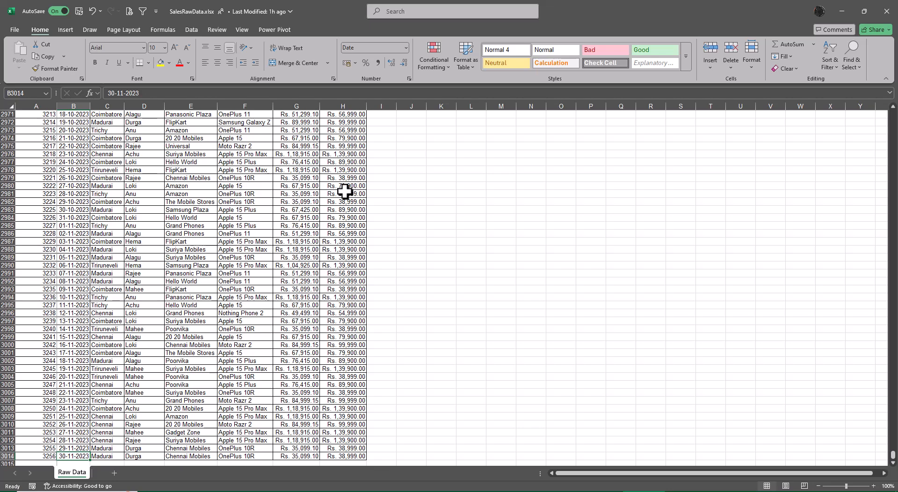
pyautogui.press('Left')
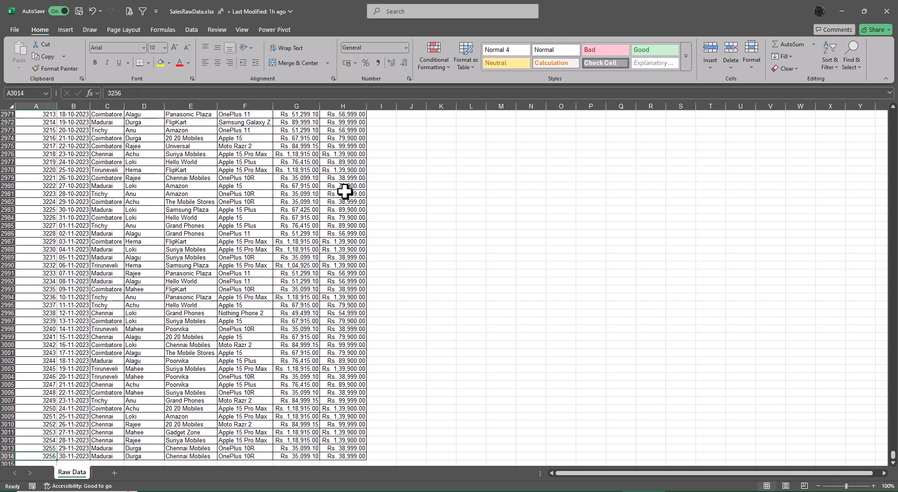
pyautogui.hotkey('ctrl', 'Up')
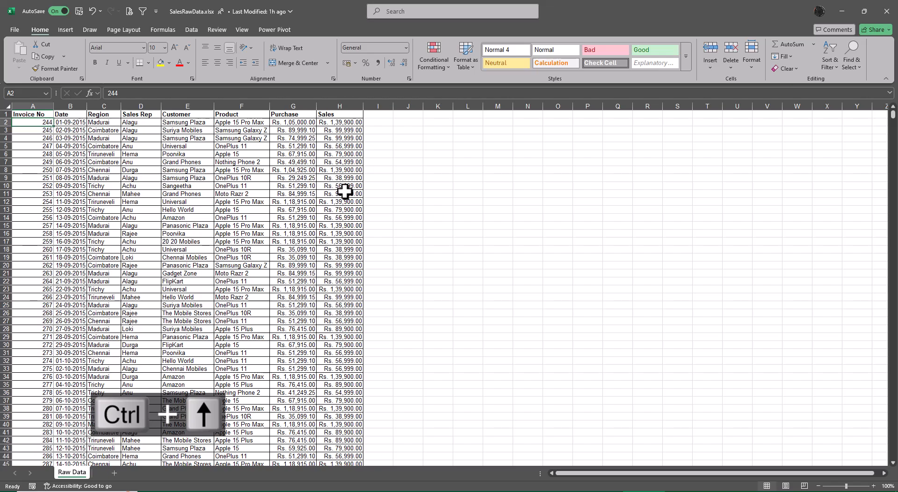
pyautogui.press('Right')
pyautogui.hotkey('ctrl', 'Down')
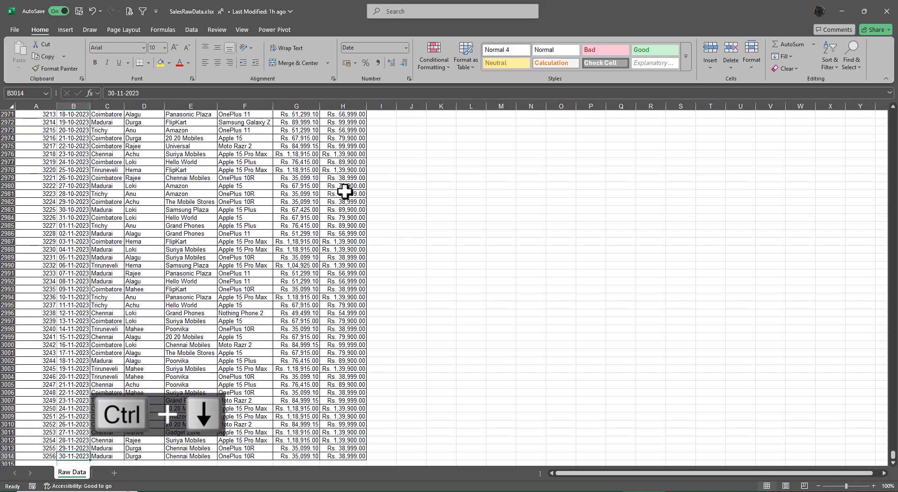
pyautogui.hotkey('ctrl', 'Up')
pyautogui.press('Down')
pyautogui.hotkey('ctrl', 'Down')
pyautogui.hotkey('ctrl', 'Up')
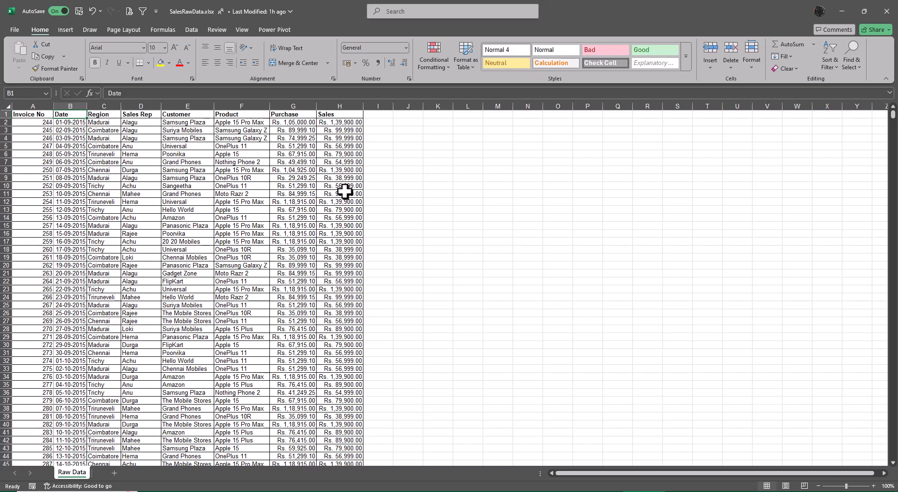
# Step: Convert the sales data in A1:H3014 into a table with headers
pyautogui.hotkey('ctrl', 't')
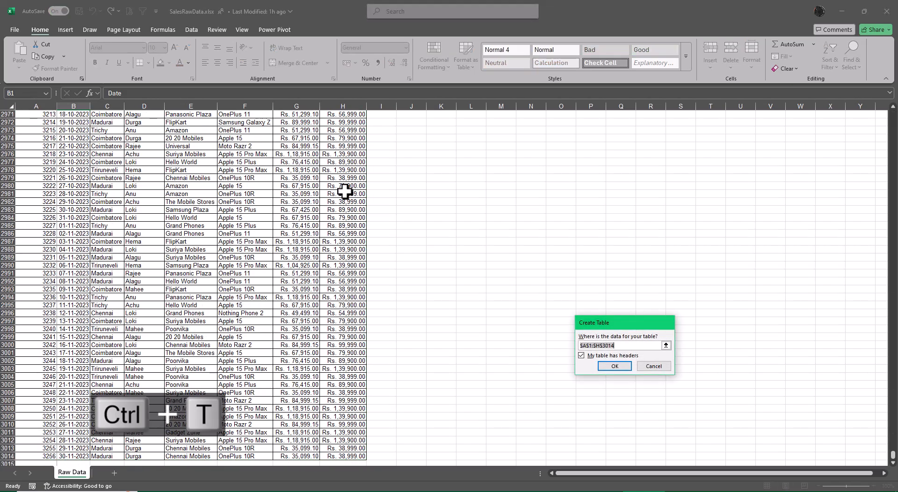
pyautogui.press('Escape')
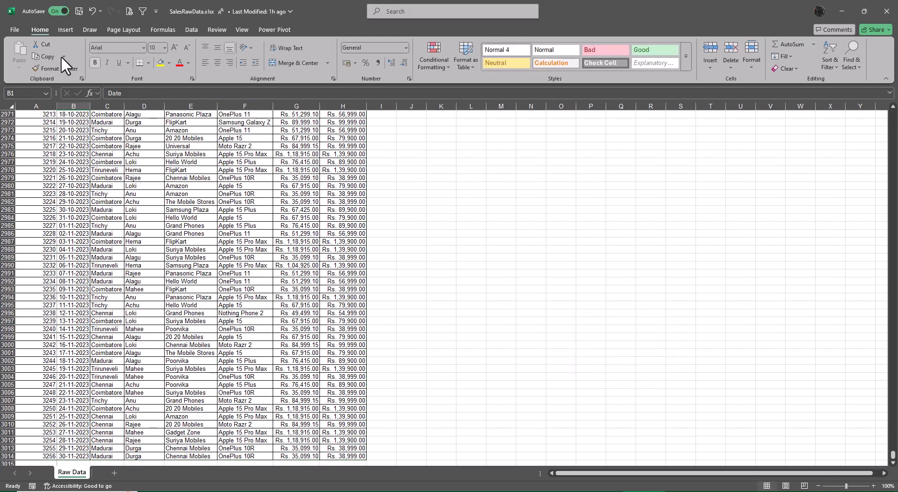
pyautogui.click(65, 29)
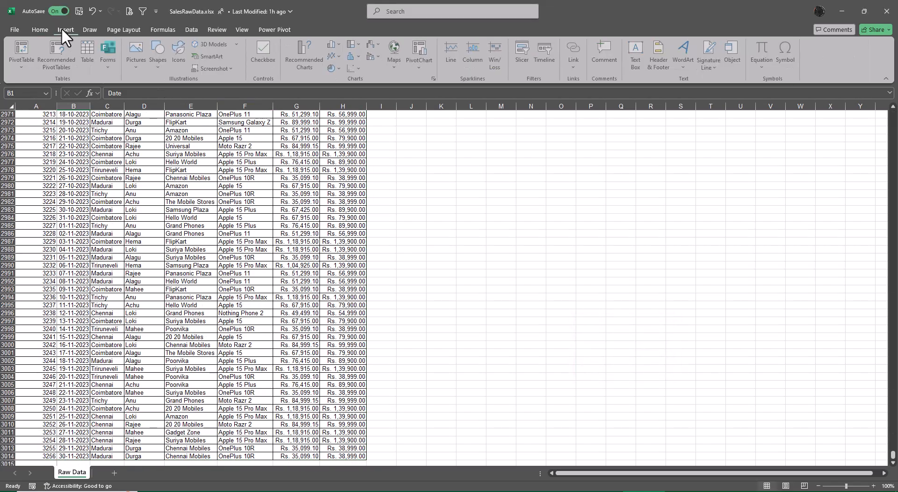
pyautogui.click(85, 54)
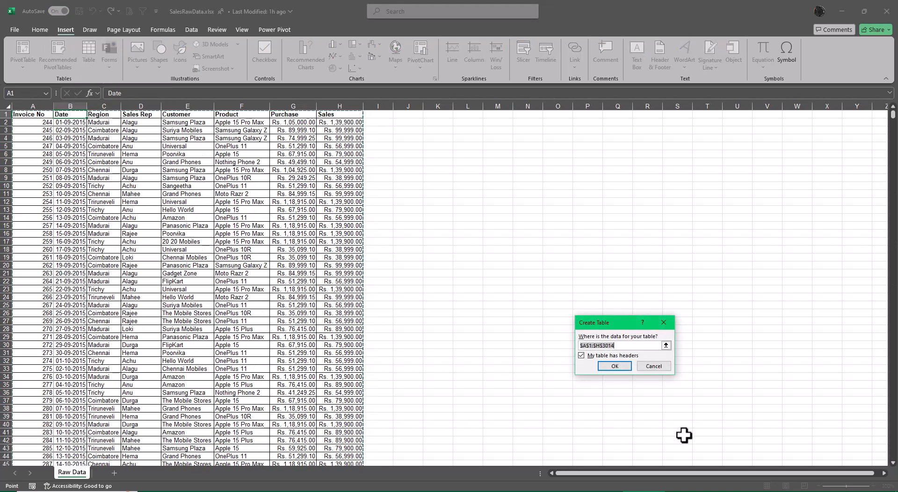
pyautogui.click(615, 367)
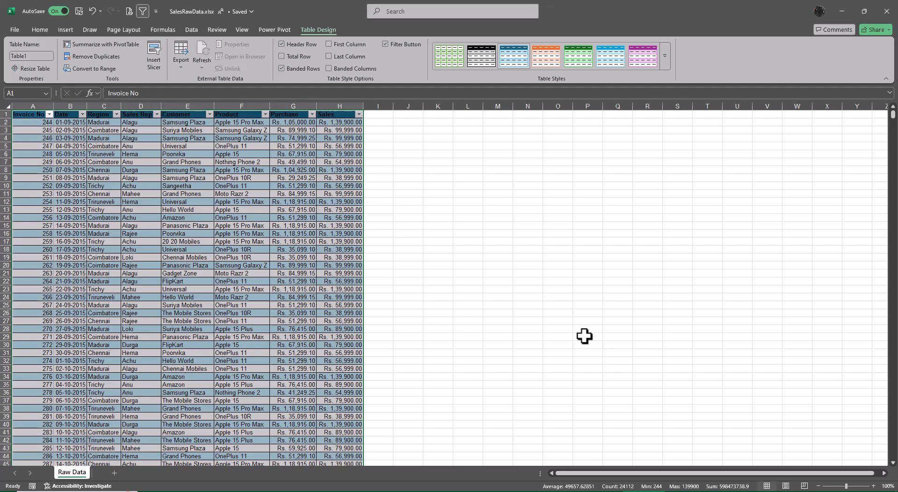
# Step: Rename the sales data table as Sales_Table
pyautogui.click(38, 56)
pyautogui.press('BackSpace')
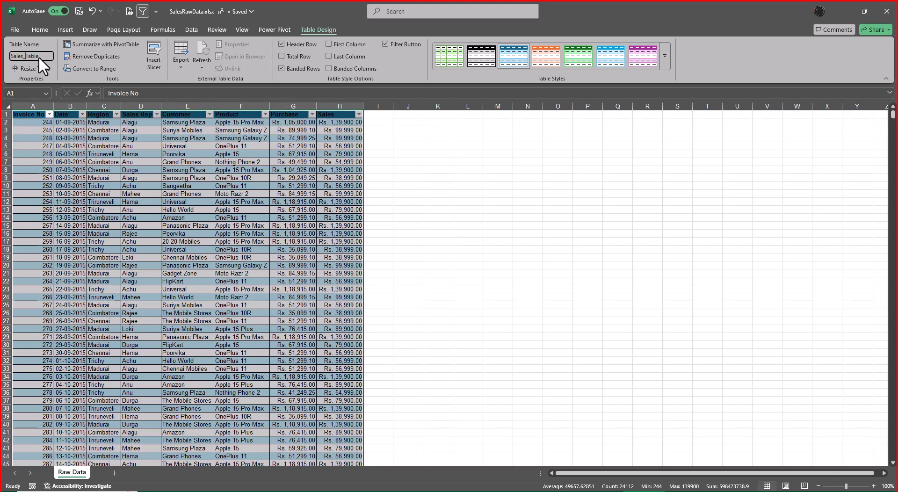
pyautogui.press('Escape')
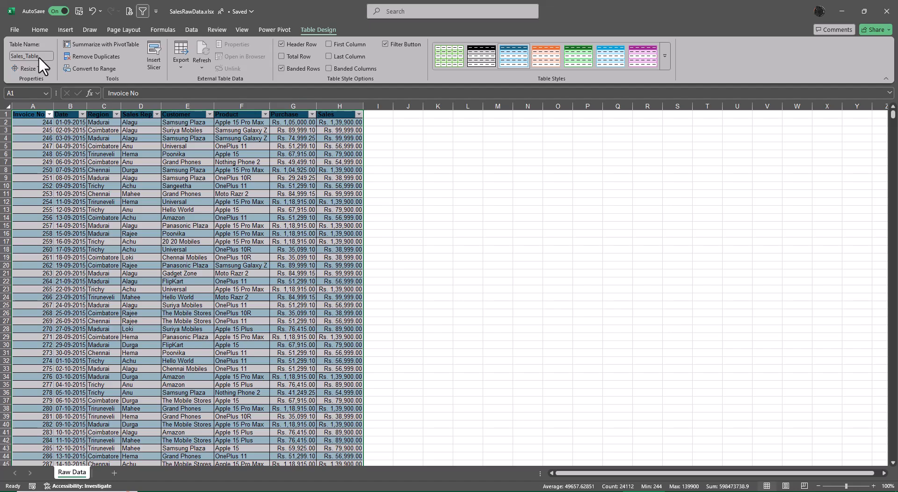
pyautogui.click(470, 265)
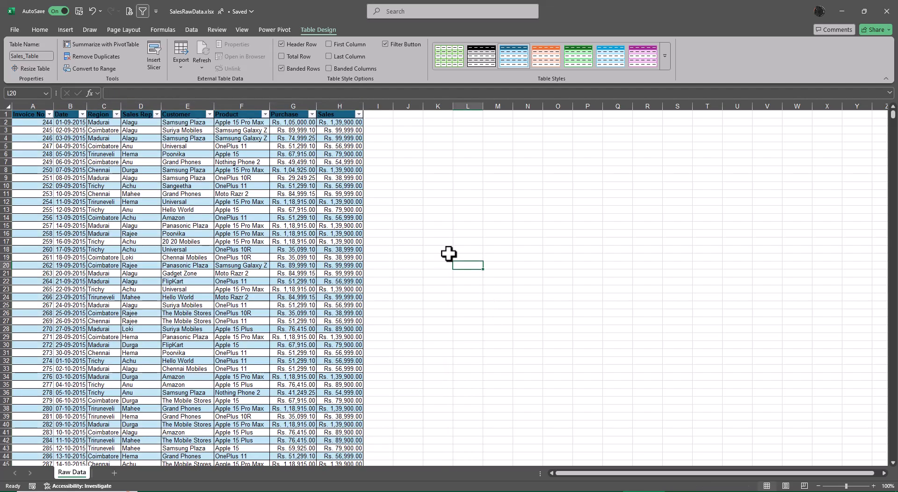
# Step: Set the font colour of the table's header row, from Invoice No to Sales, to white
pyautogui.moveTo(28, 114); pyautogui.dragTo(353, 118)
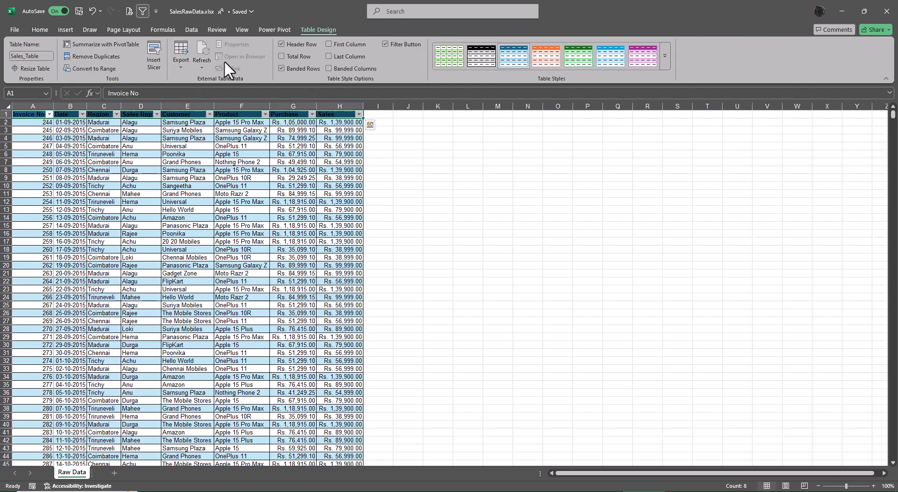
pyautogui.click(39, 26)
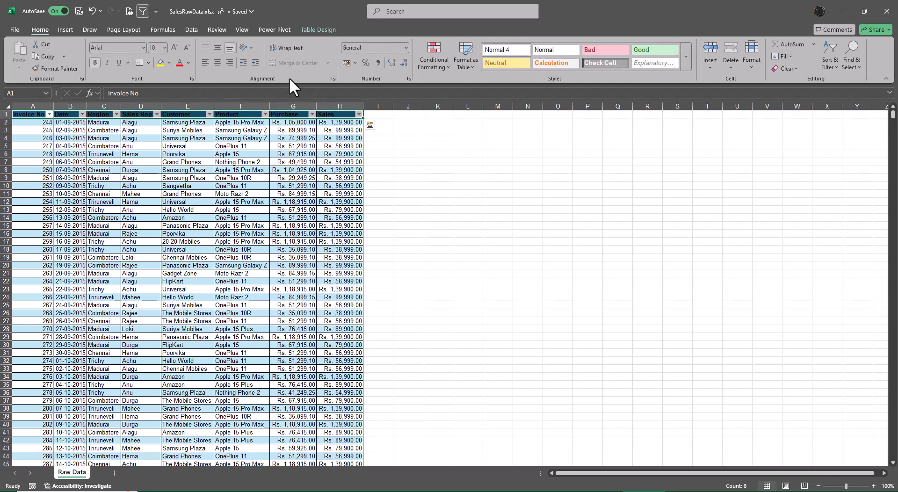
pyautogui.click(188, 63)
pyautogui.click(183, 122)
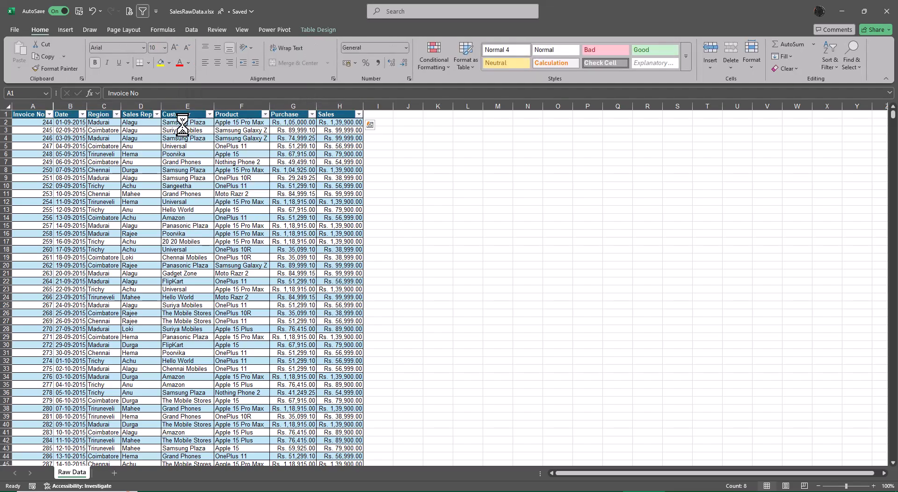
pyautogui.click(434, 177)
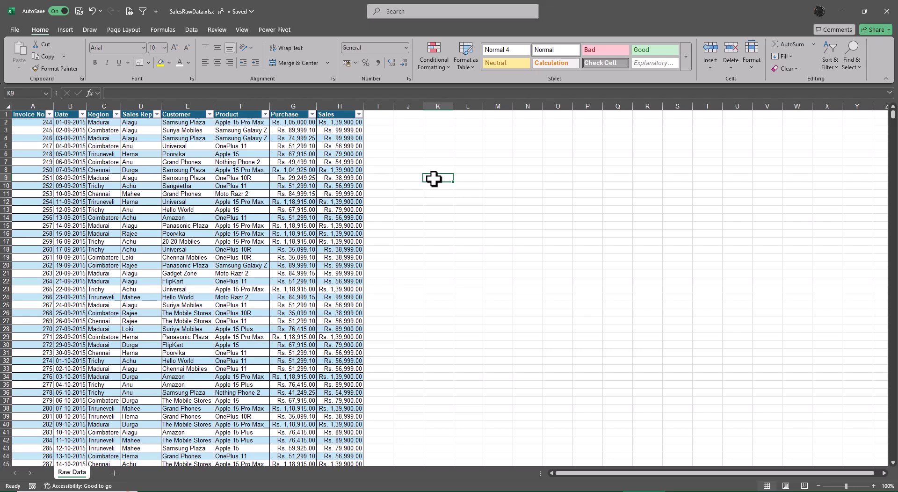
# Step: Add a total row to Sales_Table and autofit the Sales column so its total fits
pyautogui.click(309, 130)
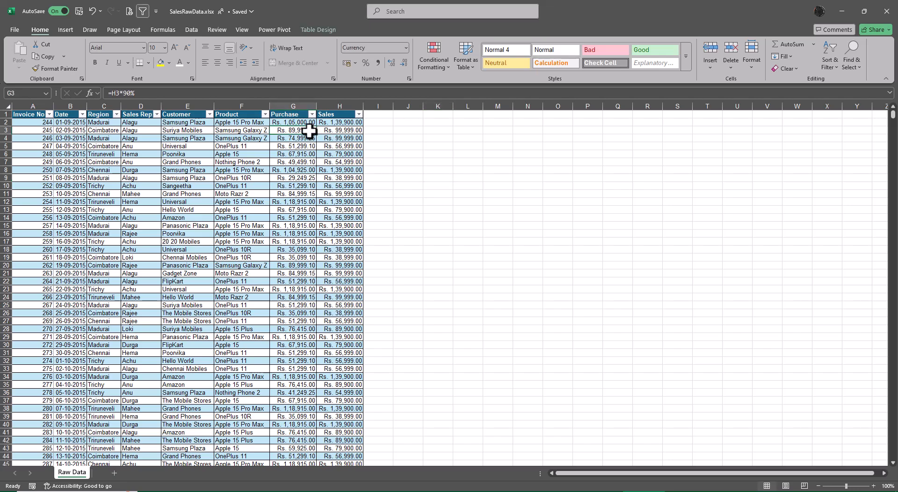
pyautogui.click(319, 30)
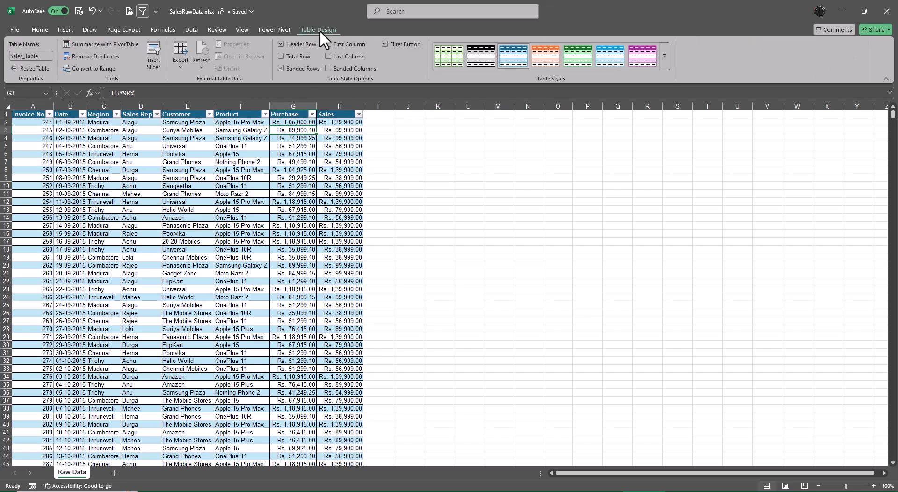
pyautogui.click(282, 56)
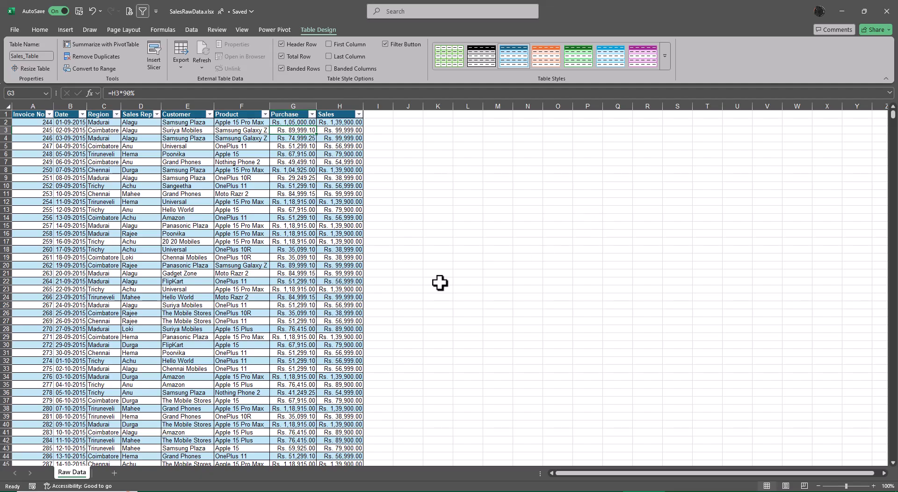
pyautogui.click(343, 242)
pyautogui.hotkey('ctrl', 'Down')
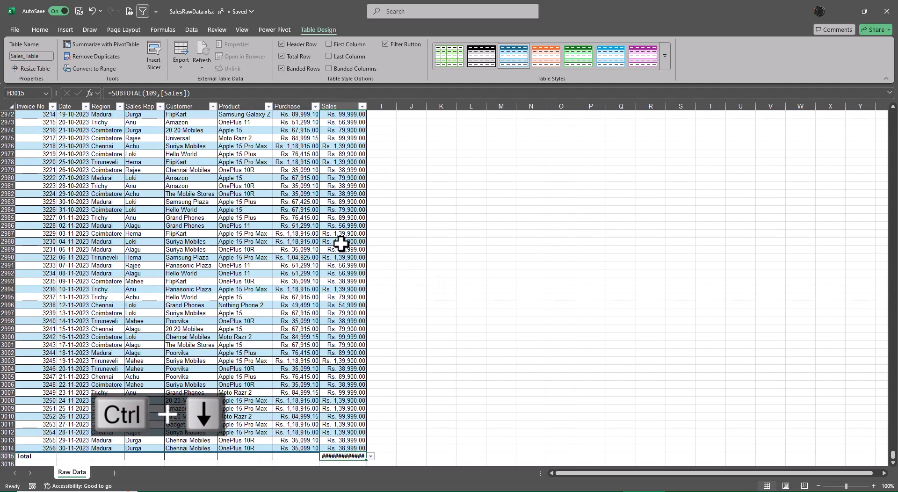
pyautogui.doubleClick(367, 106)
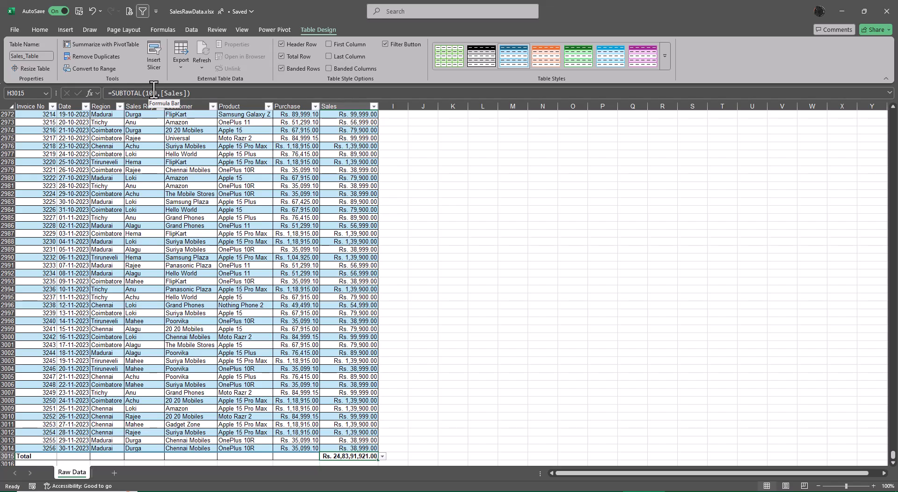
# Step: Open the workbook Class 7 Working - EmployeeRawData Table Features.xlsx from the Excel Files folder
pyautogui.click(840, 14)
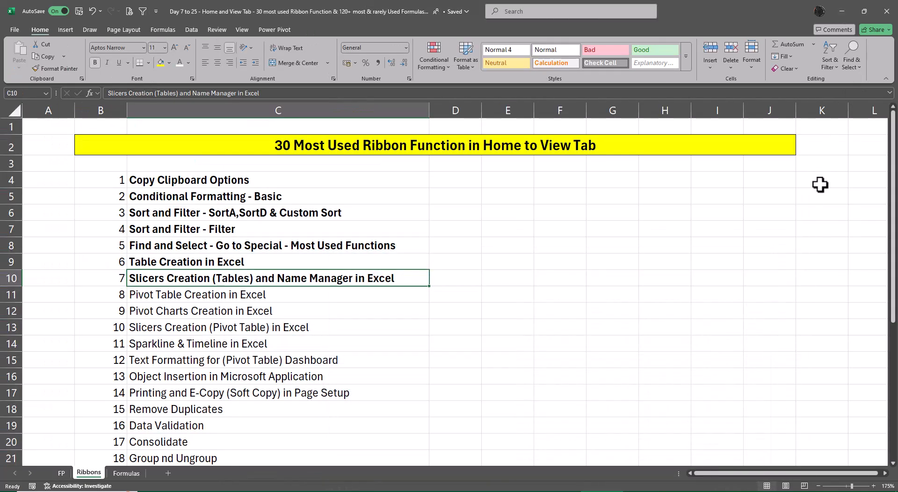
pyautogui.click(846, 10)
pyautogui.click(262, 131)
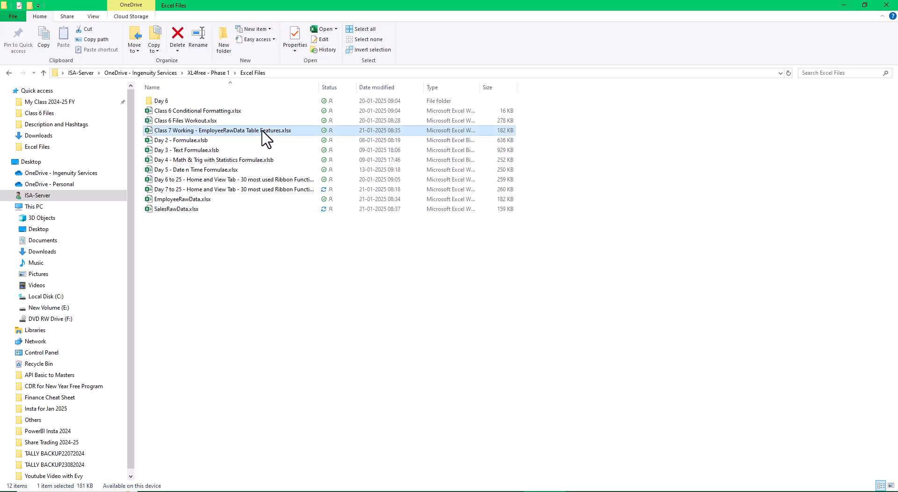
pyautogui.doubleClick(262, 131)
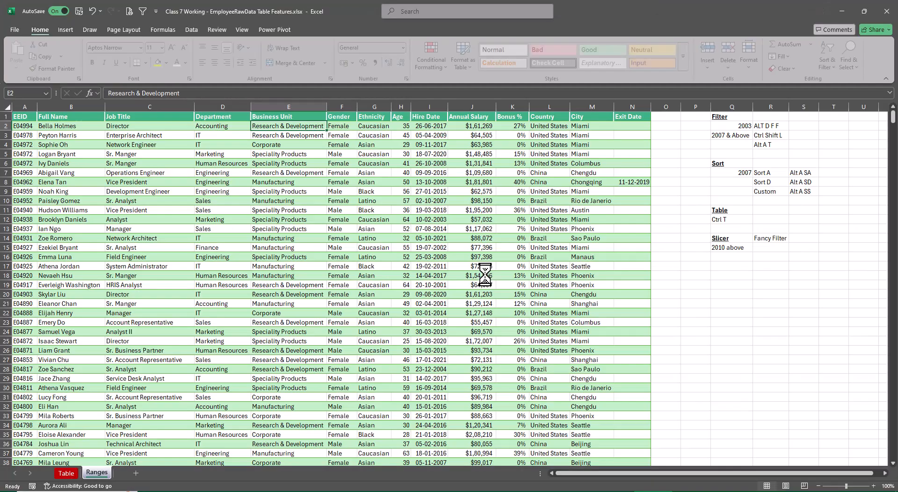
pyautogui.click(536, 281)
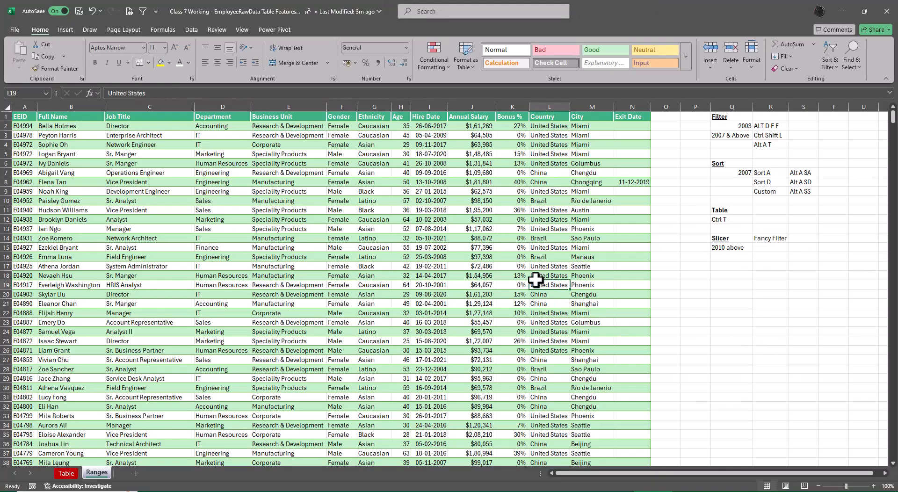
# Step: Inspect the subtotal formula in the Exit Date total cell N1002 on the Ranges sheet, and return to the SalesRawData workbook
pyautogui.hotkey('ctrl', 'Down')
pyautogui.press('Right')
pyautogui.press('Down')
pyautogui.press('Down')
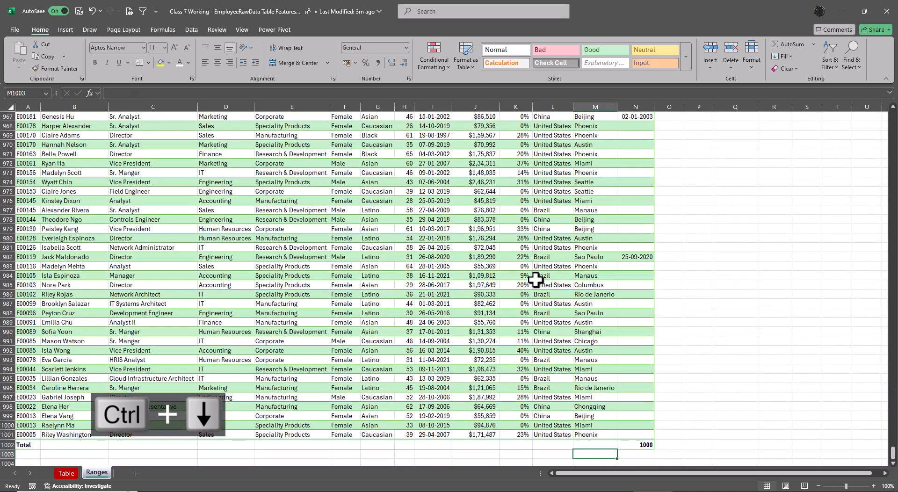
pyautogui.press('Up')
pyautogui.press('Right')
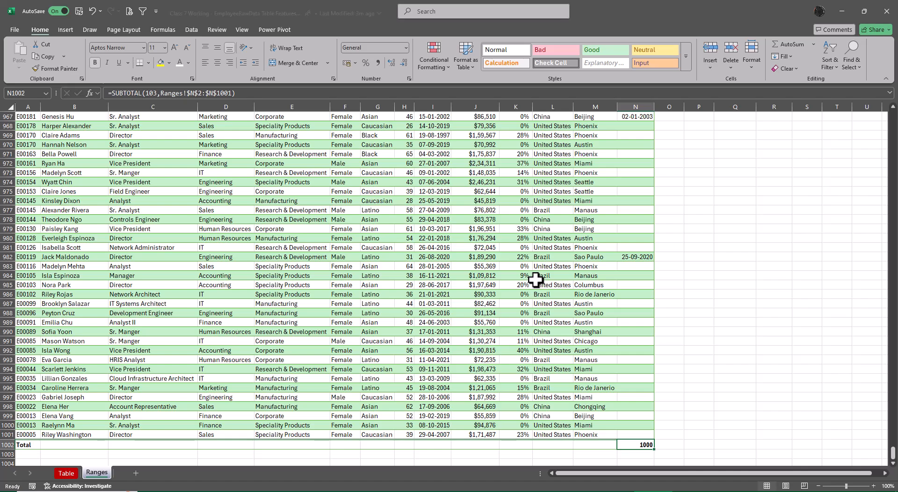
pyautogui.hotkey('alt', 'Tab')
pyautogui.hotkey('alt', 'Tab')
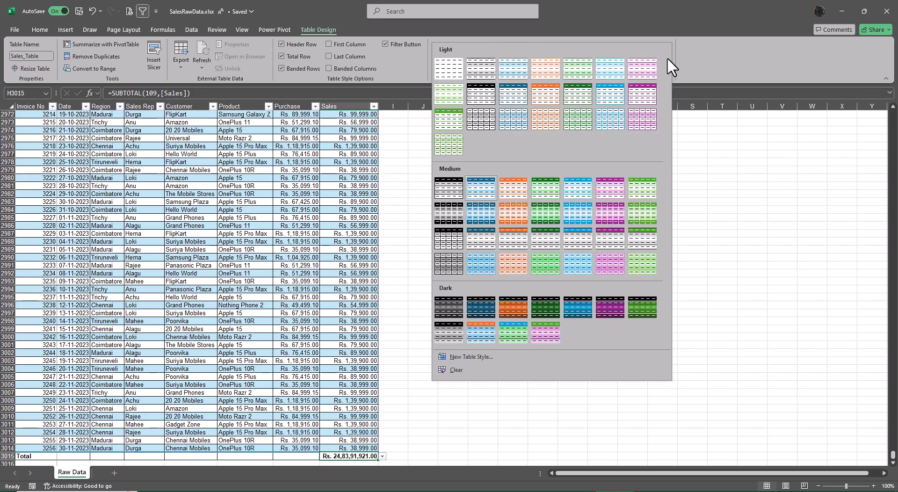
pyautogui.click(666, 57)
pyautogui.click(722, 214)
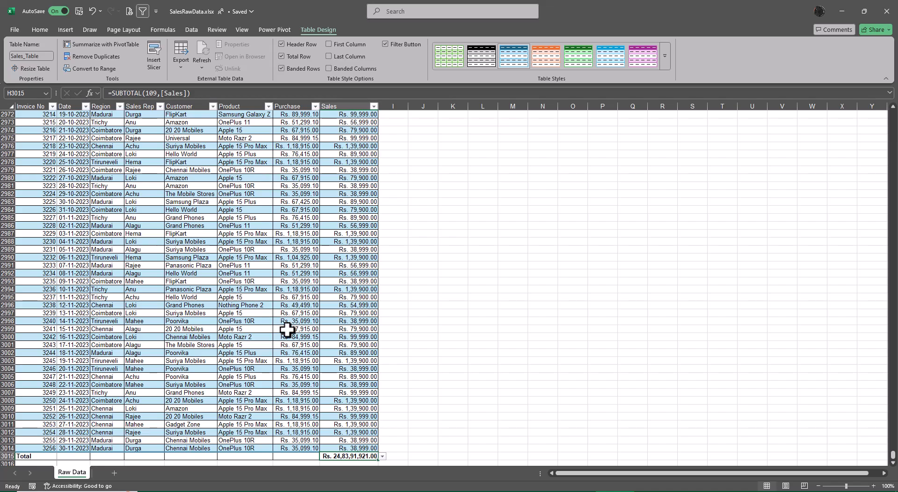
pyautogui.scroll(-5, 311, 357)
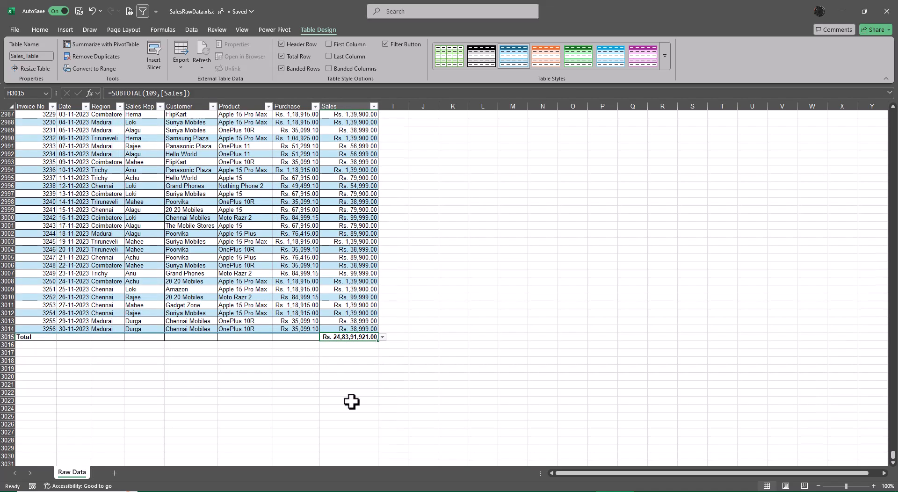
pyautogui.scroll(20, 453, 398)
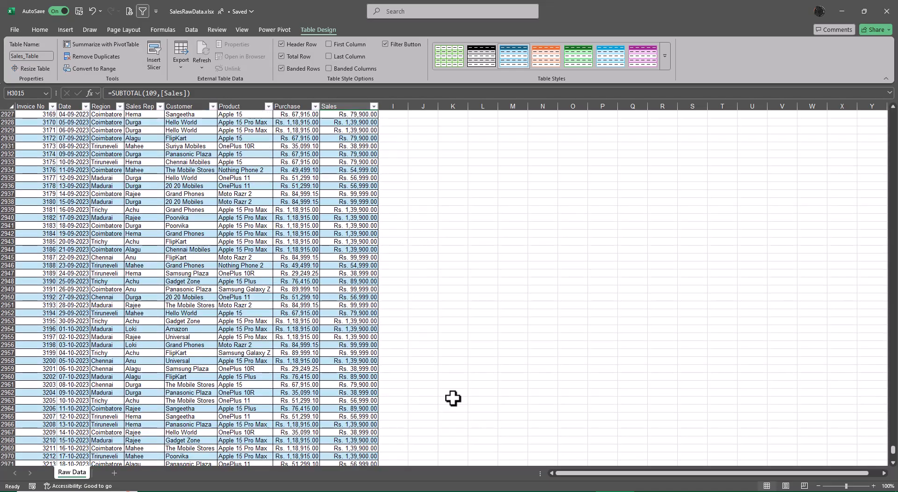
# Step: Insert slicers for Region, Sales Rep, Customer and Product on Sales_Table
pyautogui.scroll(20, 453, 398)
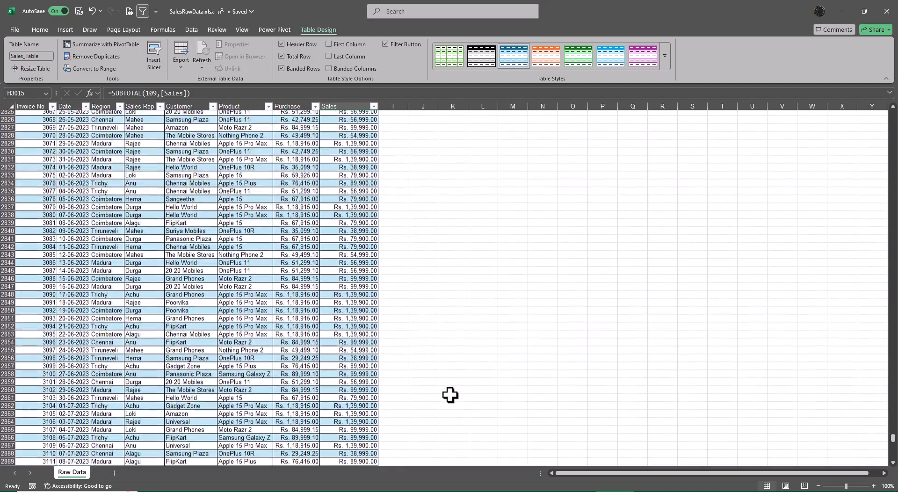
pyautogui.scroll(20, 450, 395)
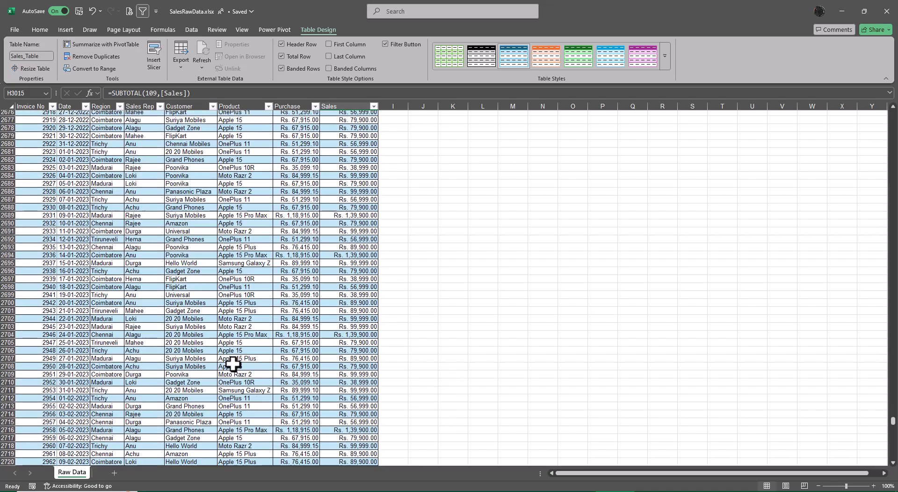
pyautogui.scroll(1, 233, 364)
pyautogui.click(220, 368)
pyautogui.hotkey('ctrl', 'Up')
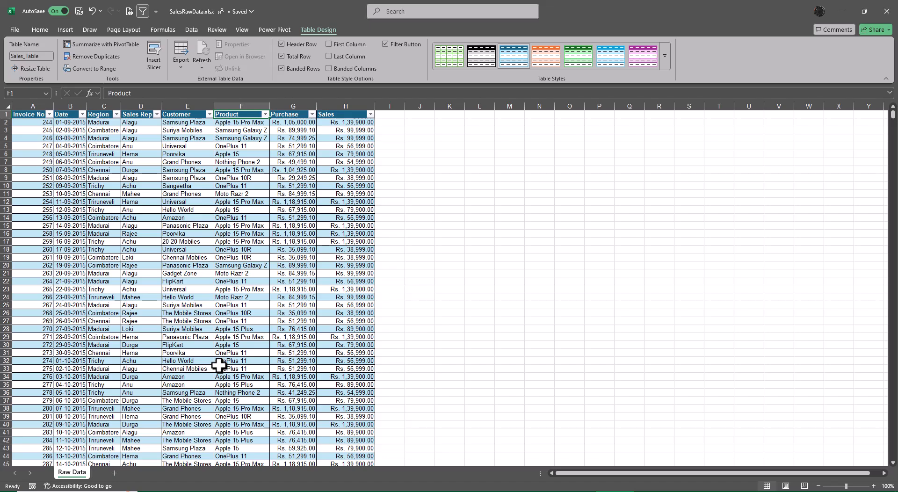
pyautogui.click(153, 51)
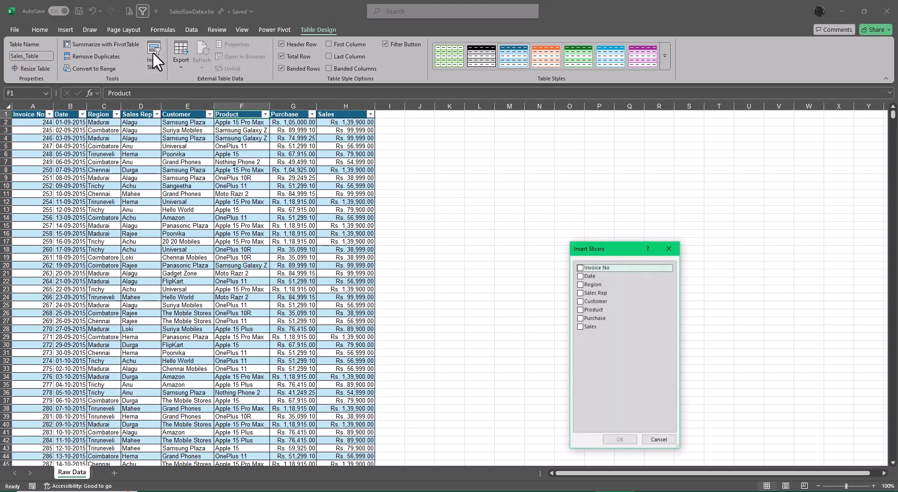
pyautogui.click(581, 285)
pyautogui.click(582, 293)
pyautogui.click(582, 302)
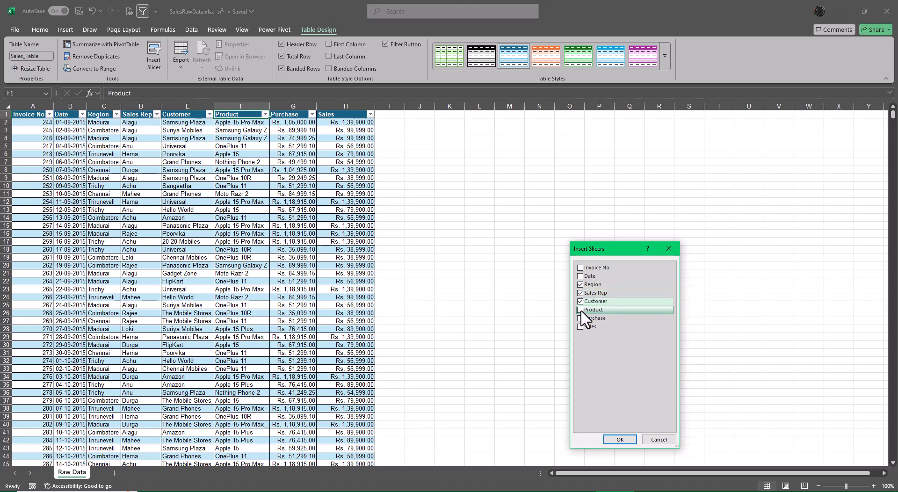
pyautogui.click(582, 310)
pyautogui.click(621, 441)
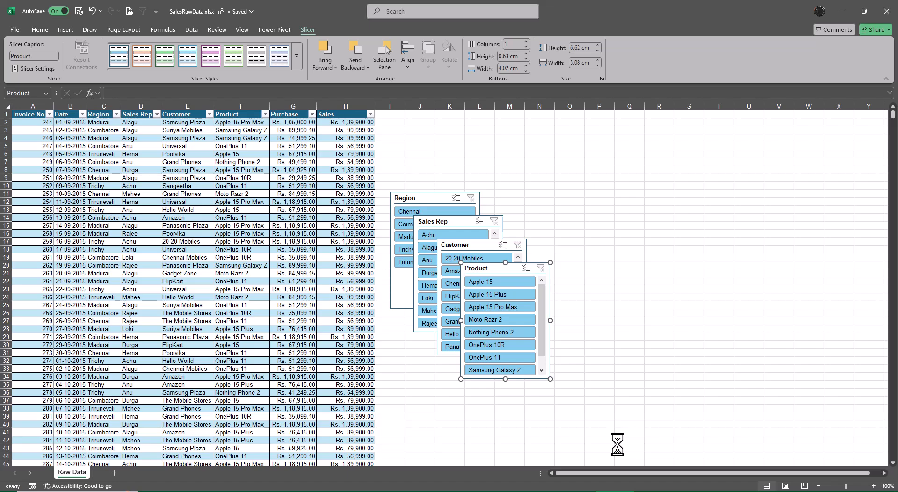
# Step: Spread the four overlapping slicers apart, placing the Region slicer beside the first rows of the table
pyautogui.moveTo(508, 267); pyautogui.dragTo(751, 263)
pyautogui.moveTo(474, 243); pyautogui.dragTo(597, 256)
pyautogui.moveTo(458, 224); pyautogui.dragTo(556, 205)
pyautogui.moveTo(429, 200); pyautogui.dragTo(422, 130)
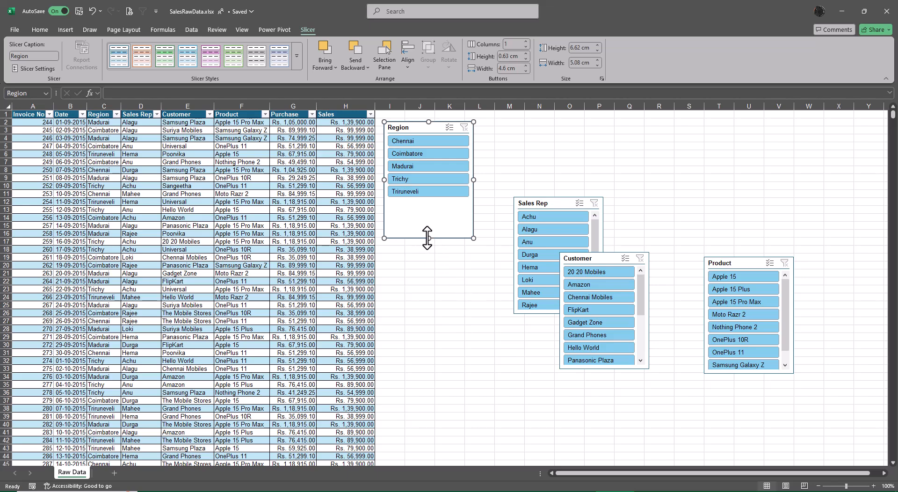
# Step: Shorten the Region slicer to about 4.55 cm high and apply the dark blue slicer style
pyautogui.moveTo(428, 239); pyautogui.dragTo(428, 201)
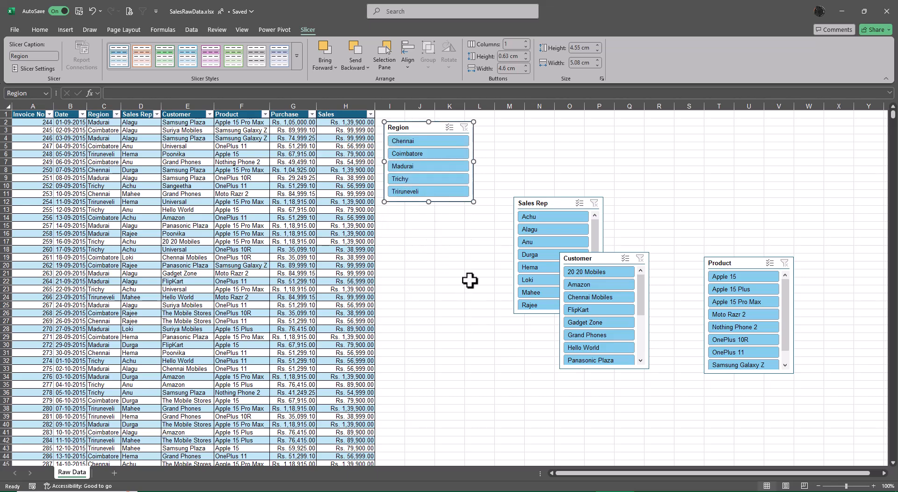
pyautogui.click(298, 60)
pyautogui.click(119, 113)
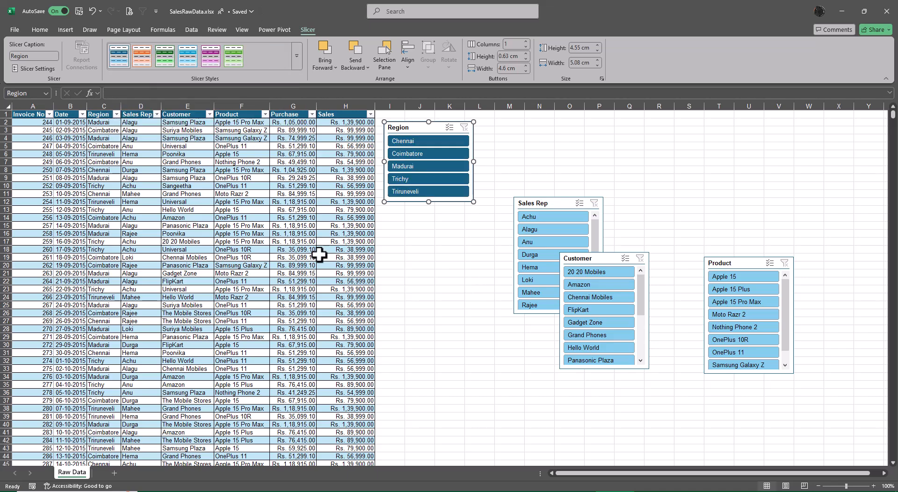
# Step: Format the Sales Rep slicer as two columns, about 3.94 cm high, in the dark orange style directly below the Region slicer
pyautogui.moveTo(537, 203); pyautogui.dragTo(500, 127)
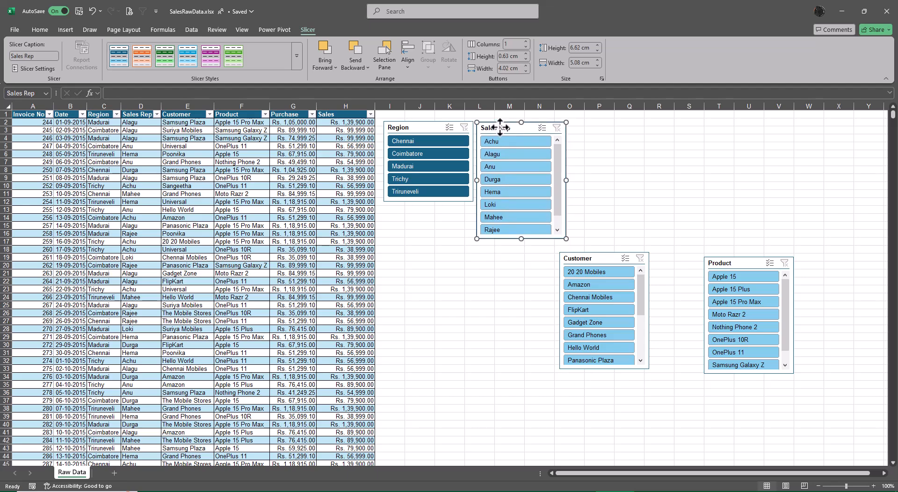
pyautogui.click(526, 41)
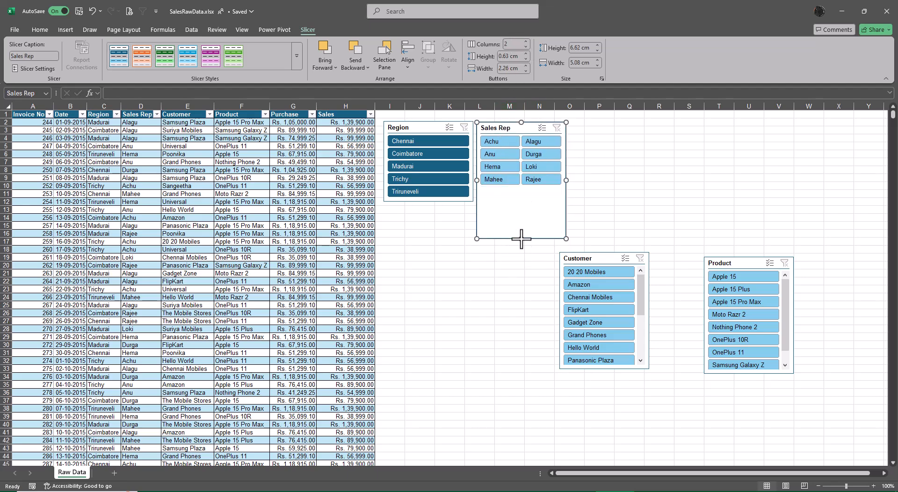
pyautogui.moveTo(521, 239); pyautogui.dragTo(521, 190)
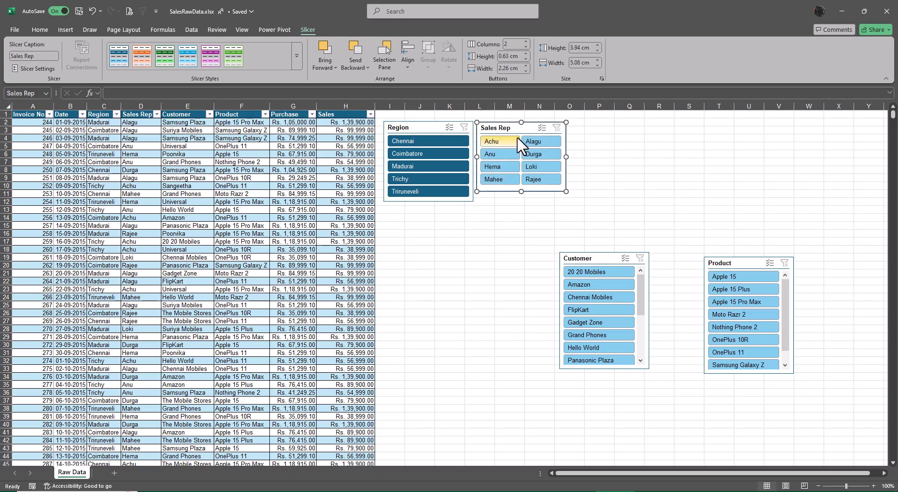
pyautogui.moveTo(518, 131); pyautogui.dragTo(426, 214)
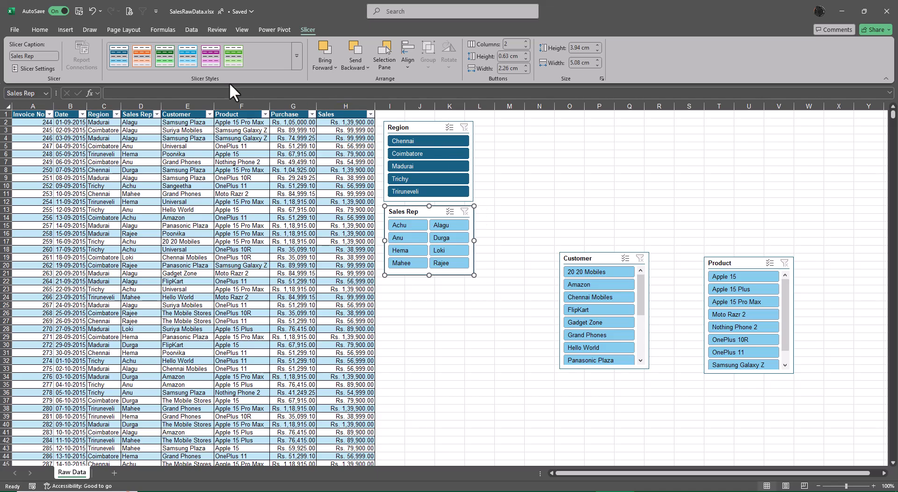
pyautogui.click(142, 57)
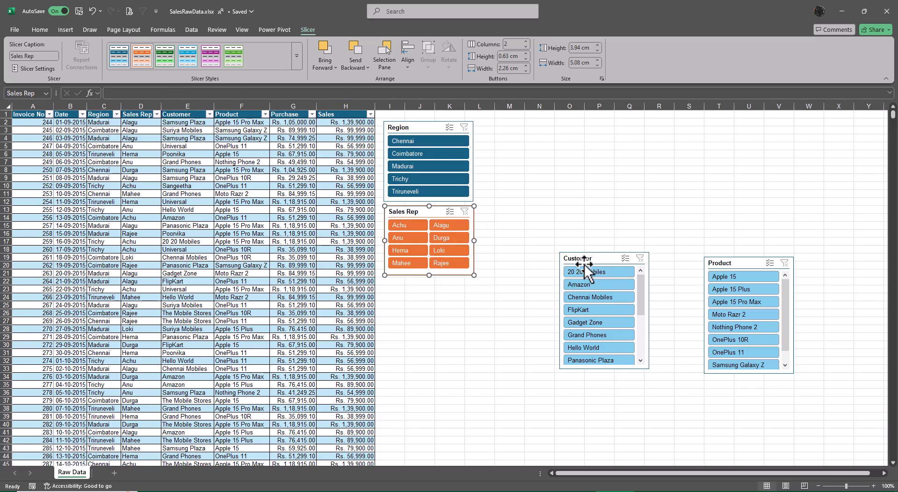
# Step: Format the Customer slicer as two columns, about 5.95 cm high and 7.36 cm wide, in the dark green style beside the Sales Rep slicer
pyautogui.moveTo(584, 261); pyautogui.dragTo(533, 253)
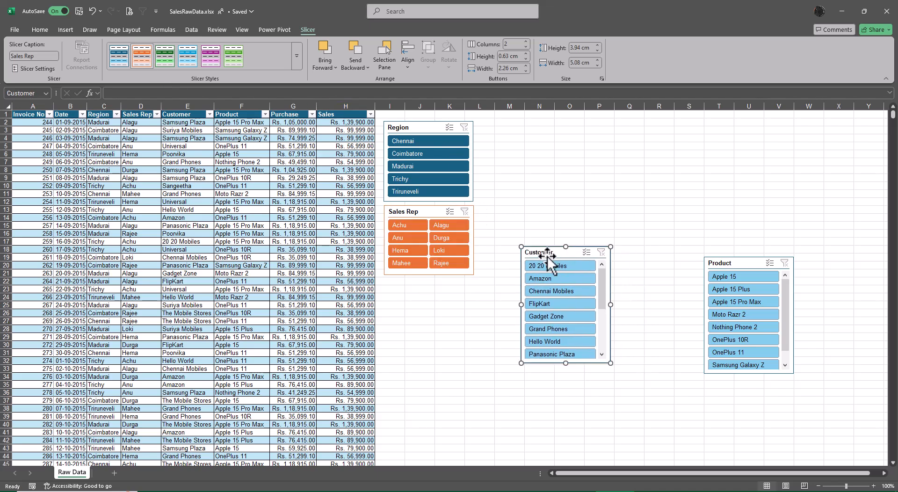
pyautogui.click(526, 41)
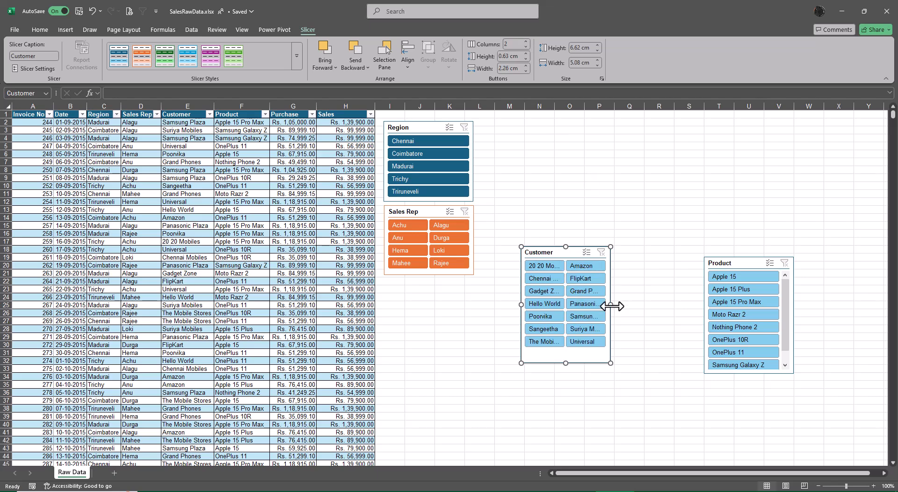
pyautogui.moveTo(612, 306); pyautogui.dragTo(651, 305)
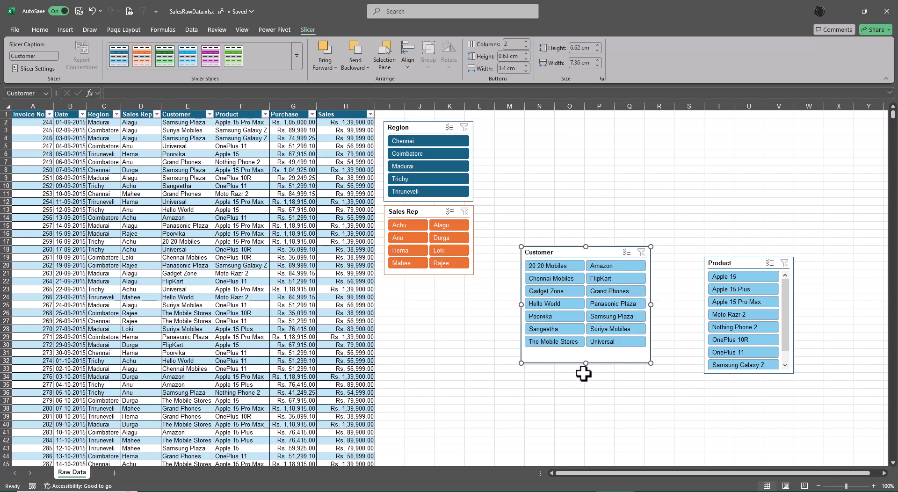
pyautogui.moveTo(585, 363); pyautogui.dragTo(586, 352)
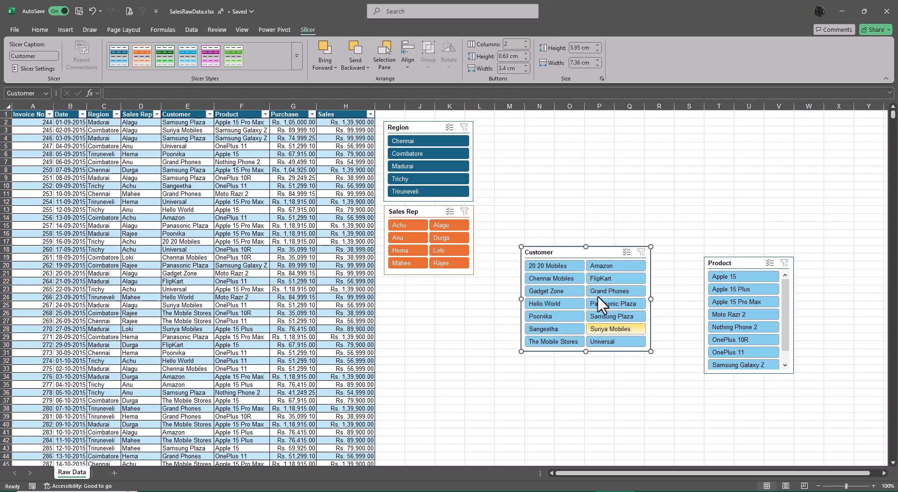
pyautogui.moveTo(571, 253); pyautogui.dragTo(530, 213)
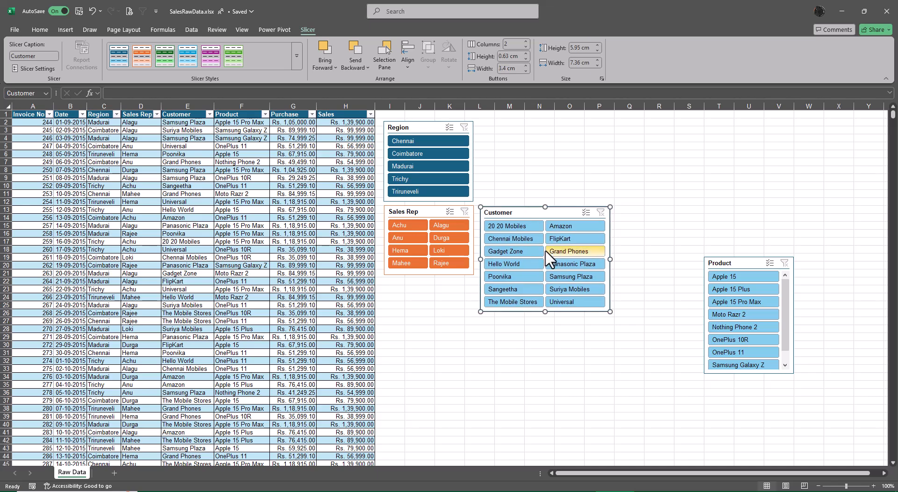
pyautogui.click(165, 59)
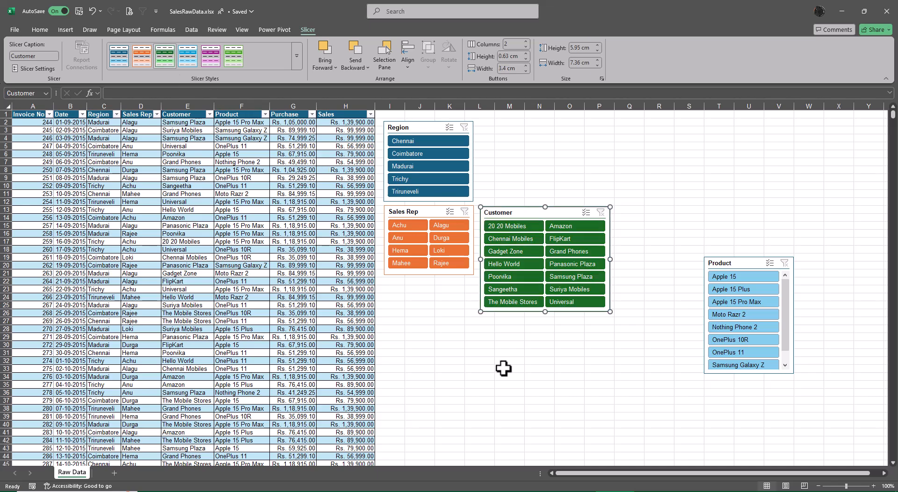
# Step: Arrange the Product slicer in two columns, about 3.94 cm high and 7.75 cm wide, directly above the Customer slicer
pyautogui.moveTo(731, 264); pyautogui.dragTo(694, 258)
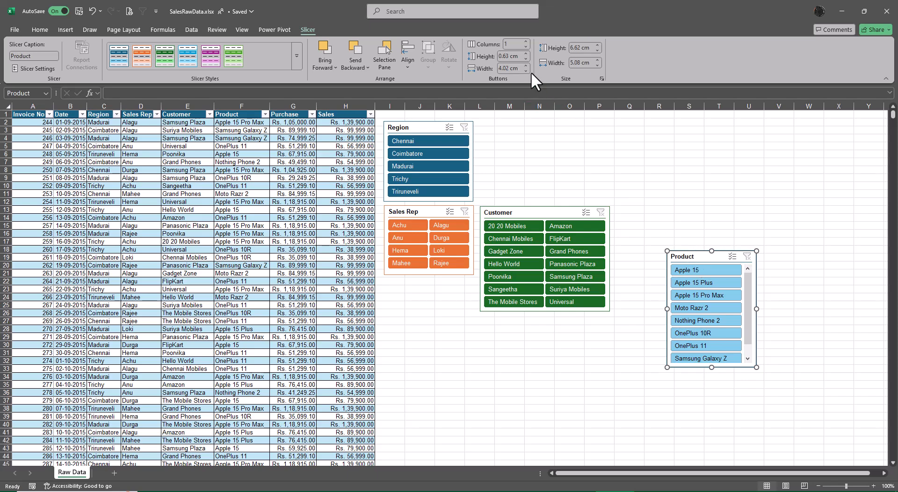
pyautogui.click(525, 41)
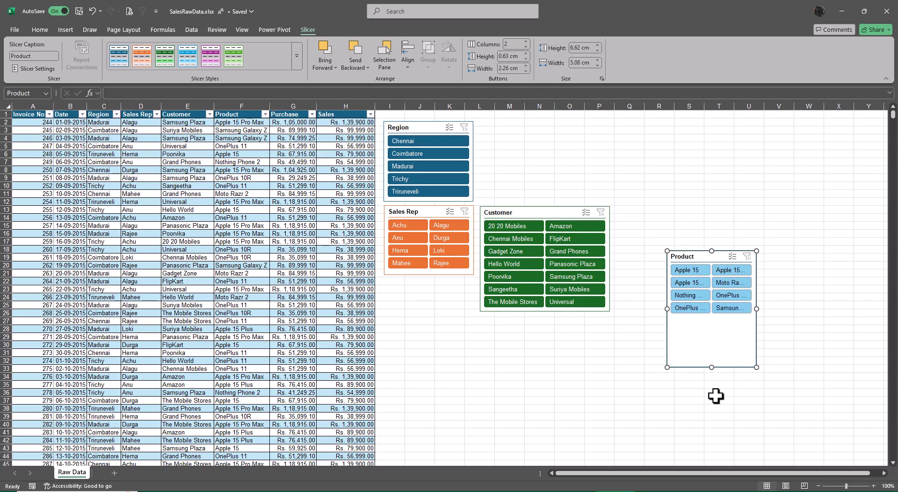
pyautogui.moveTo(712, 366); pyautogui.dragTo(712, 321)
pyautogui.moveTo(756, 285); pyautogui.dragTo(786, 286)
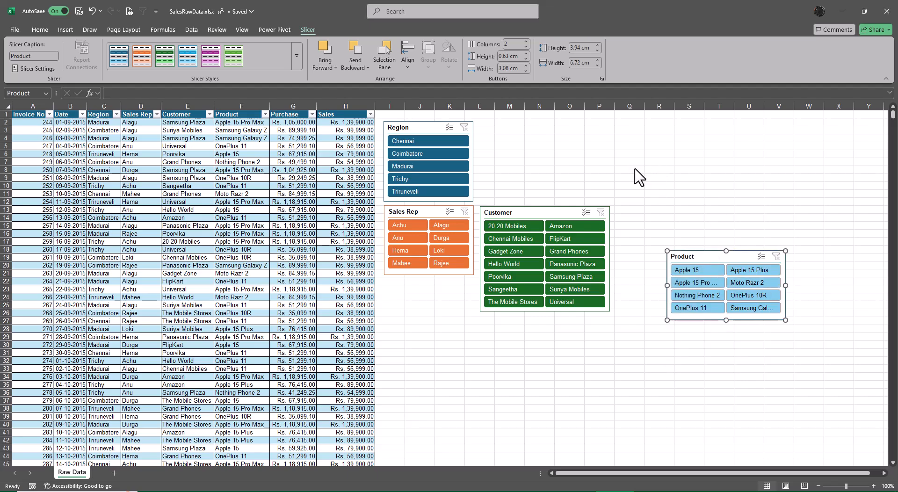
pyautogui.click(695, 257)
pyautogui.moveTo(694, 262); pyautogui.dragTo(511, 133)
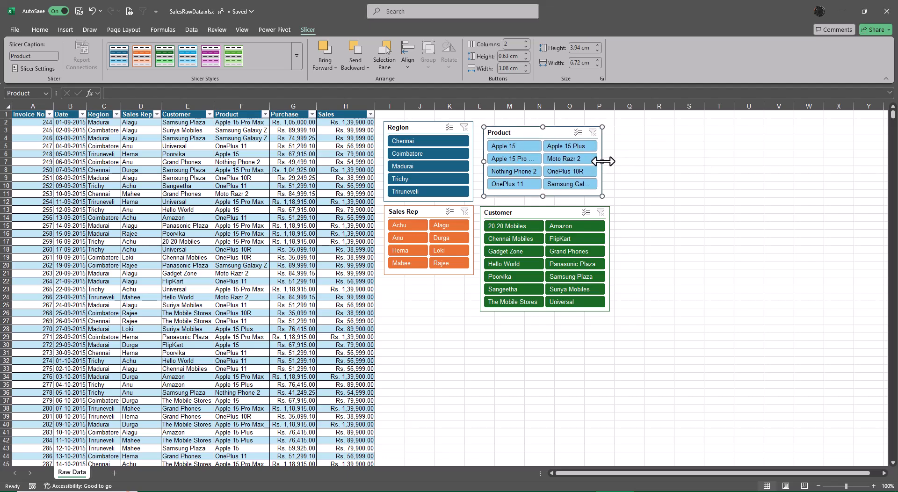
pyautogui.moveTo(602, 161); pyautogui.dragTo(620, 160)
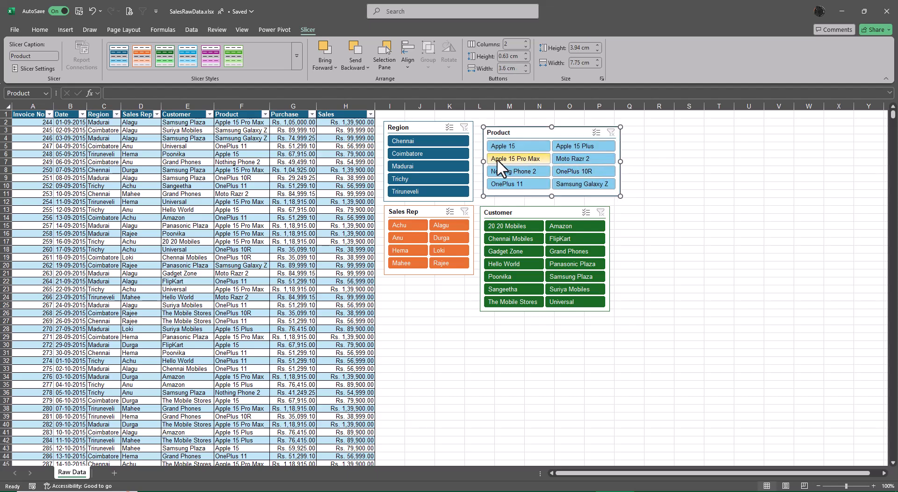
# Step: Align the Product slicer with the left edge of the Customer slicer and apply the bright blue dark slicer style
pyautogui.moveTo(505, 134); pyautogui.dragTo(522, 133)
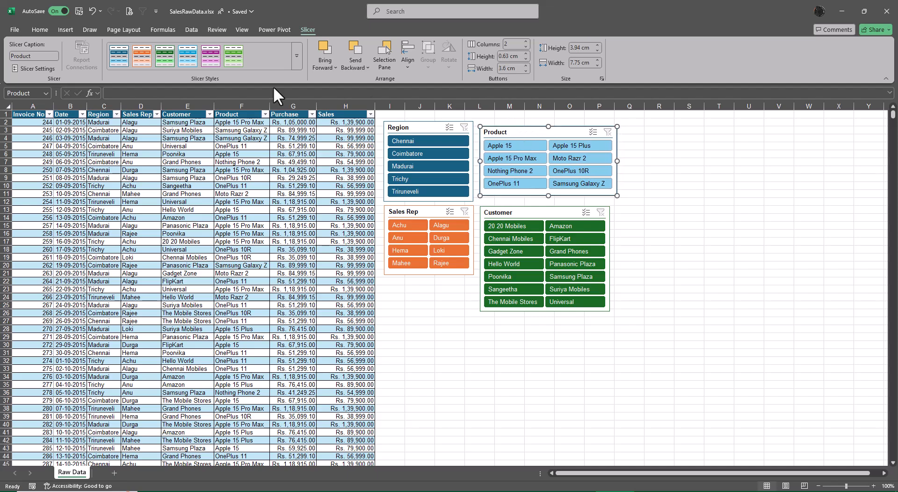
pyautogui.click(210, 58)
pyautogui.click(705, 300)
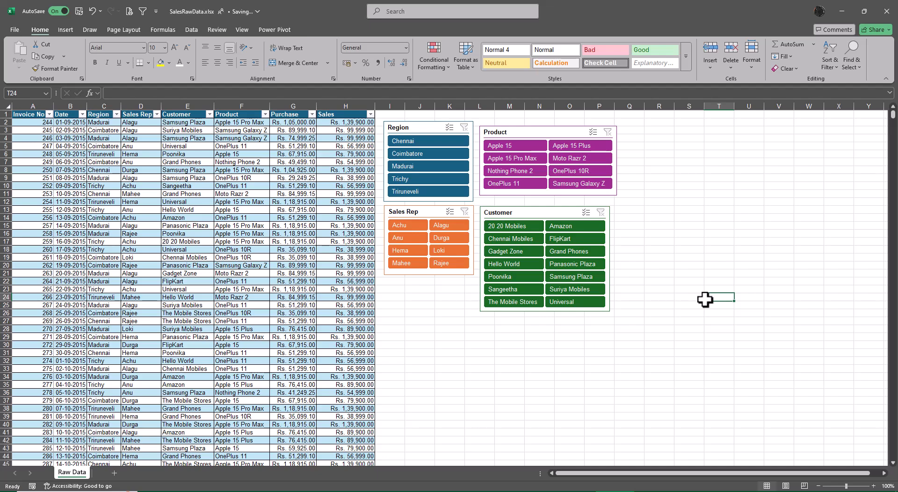
pyautogui.click(547, 129)
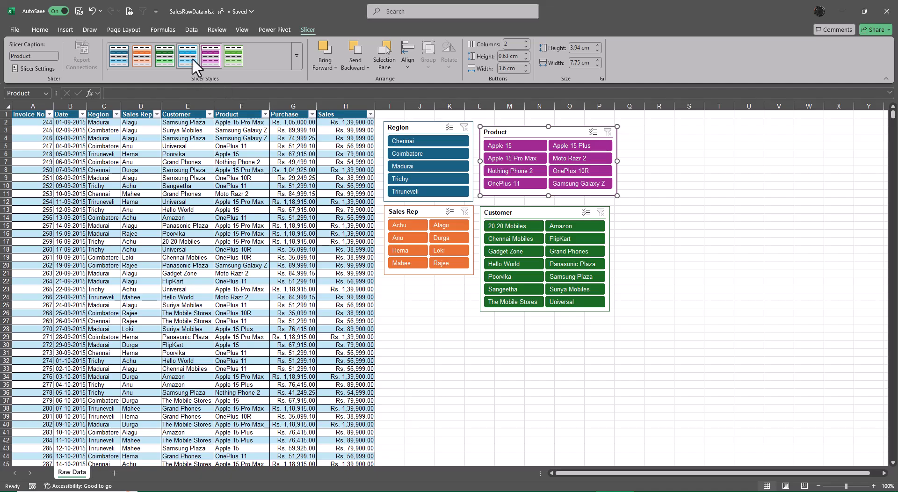
pyautogui.click(188, 57)
pyautogui.click(720, 248)
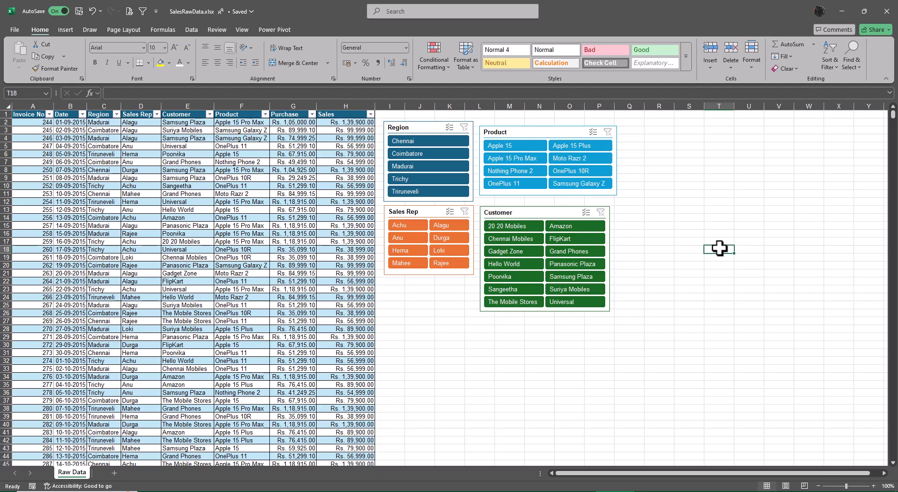
# Step: Use the slicers to filter the sales table to region Chennai, product Apple 15 Pro Max and customer Poorvika
pyautogui.click(427, 140)
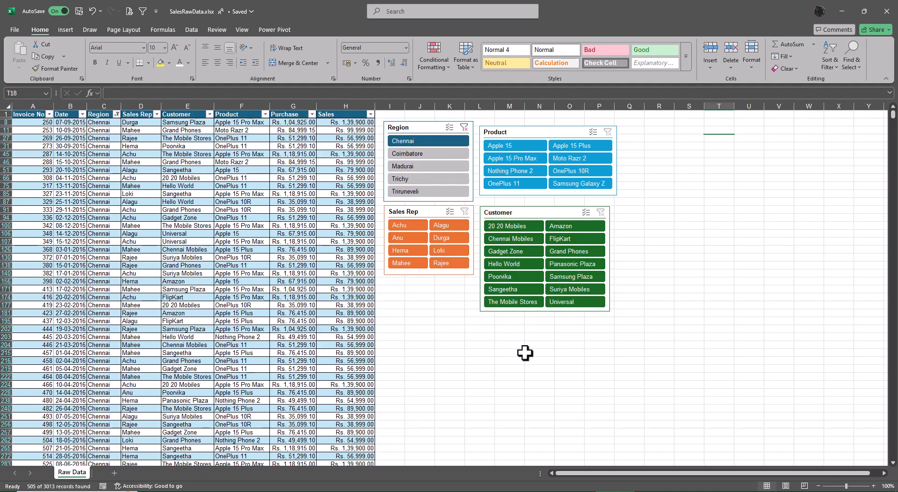
pyautogui.click(501, 158)
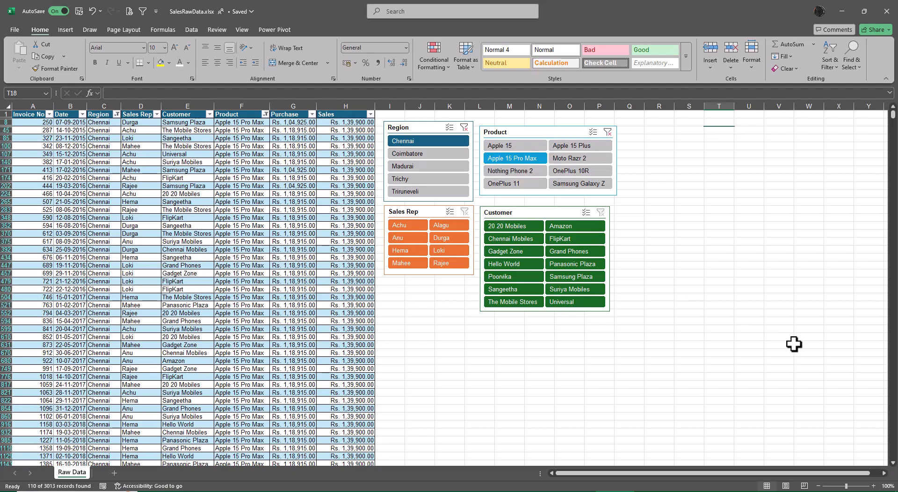
pyautogui.click(515, 277)
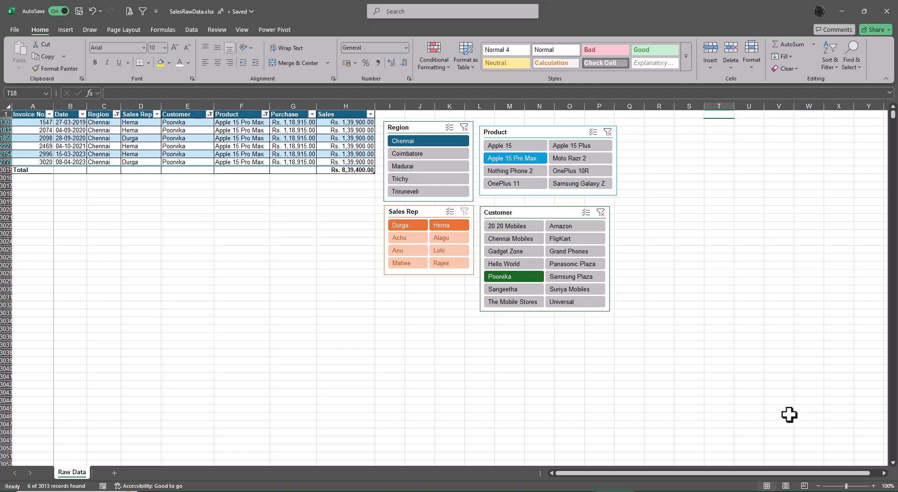
# Step: Clear the slicer filters for Customer, Product and Region
pyautogui.click(601, 212)
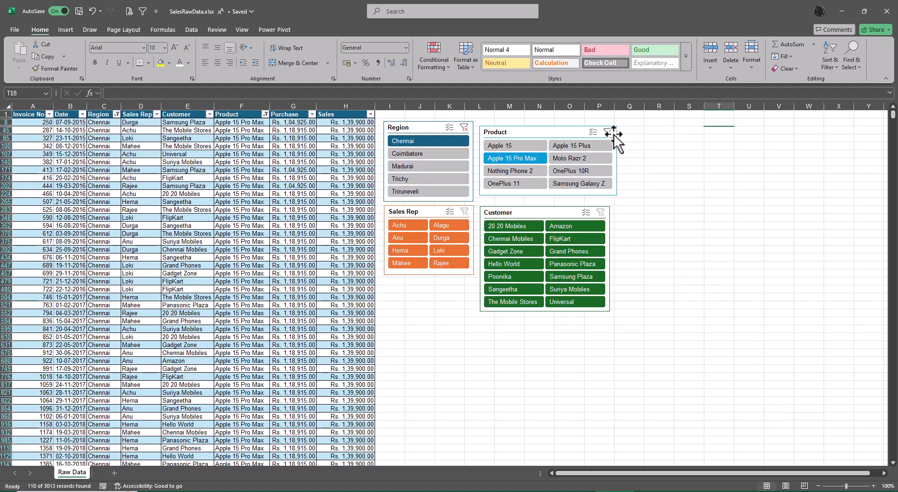
pyautogui.click(608, 132)
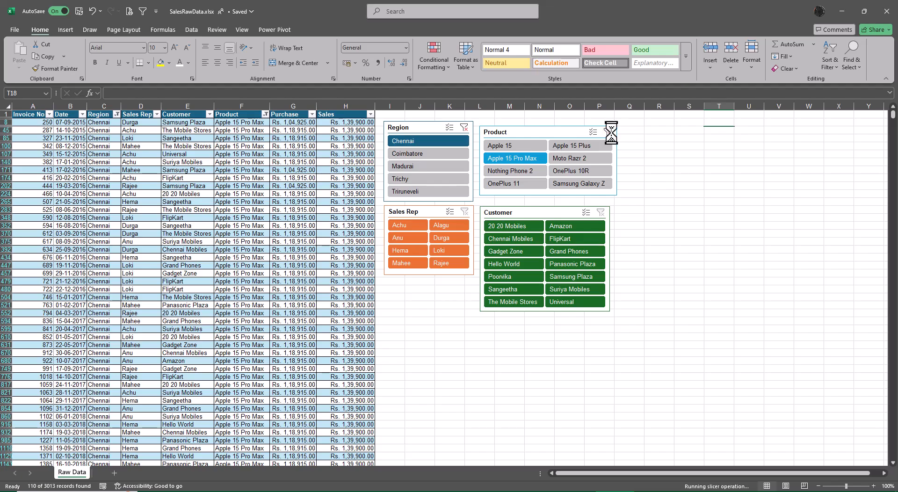
pyautogui.click(464, 127)
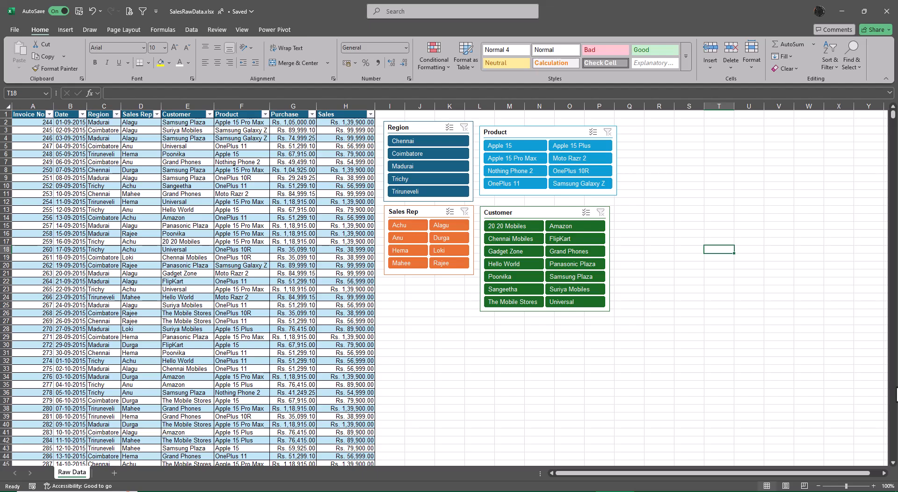
# Step: Filter the table's Region column to Chennai only, using the column header filter
pyautogui.click(117, 114)
pyautogui.click(53, 238)
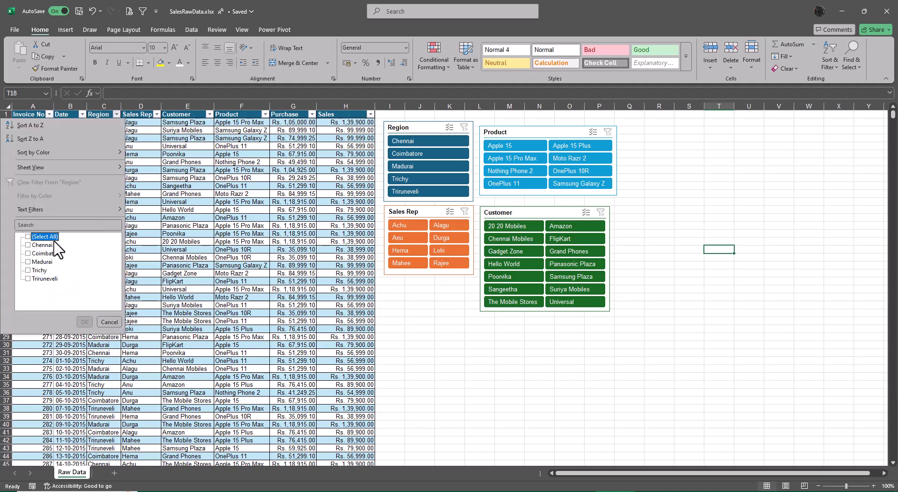
pyautogui.click(43, 245)
pyautogui.click(85, 321)
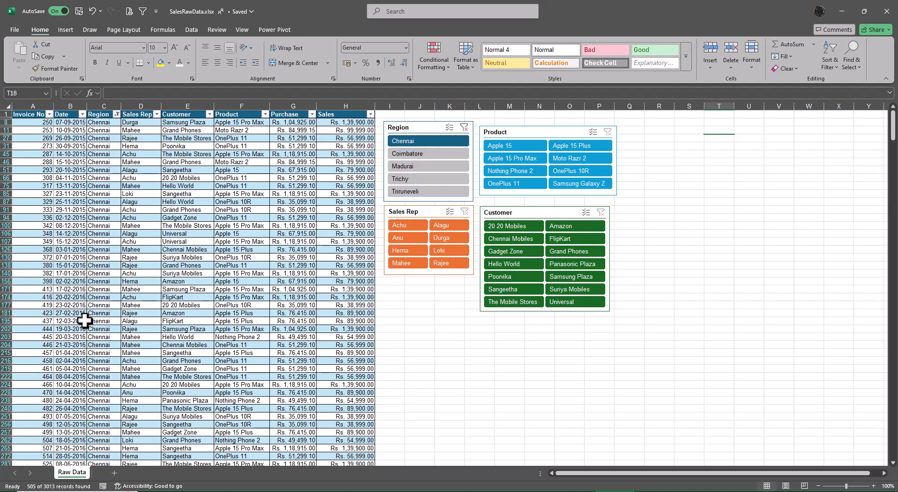
# Step: Filter the Product column to Apple 15 Pro Max only, using the column header filter
pyautogui.click(266, 114)
pyautogui.click(172, 237)
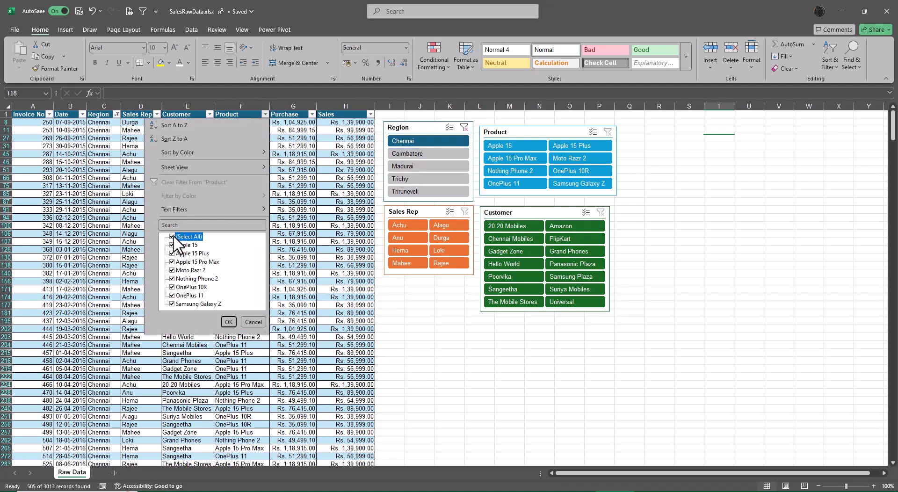
pyautogui.click(179, 262)
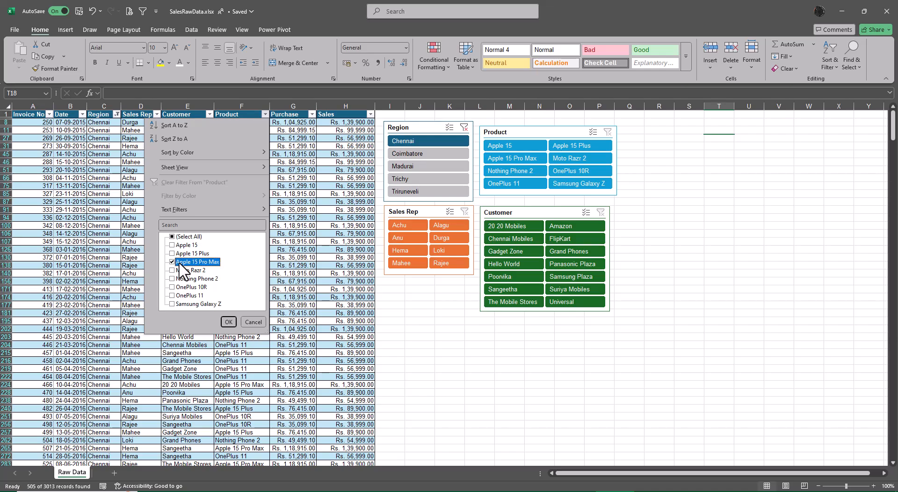
pyautogui.click(228, 322)
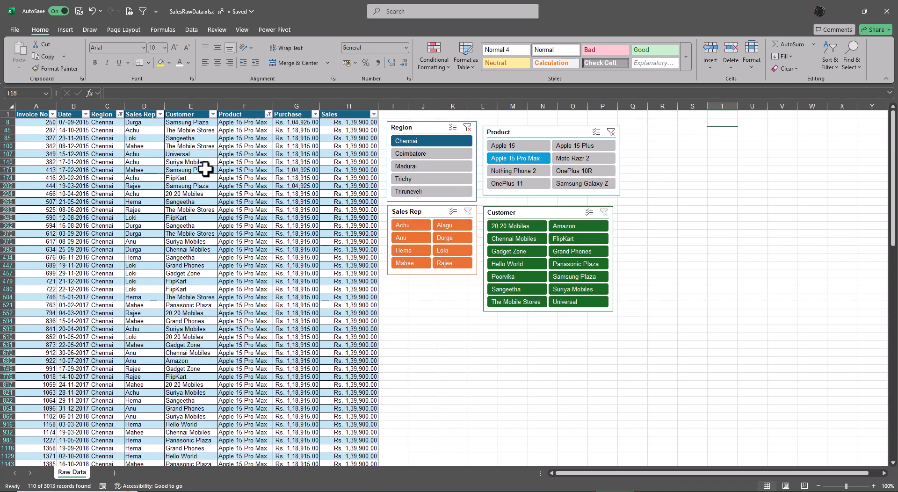
# Step: Filter the Customer column to Poorvika only, using the column header filter
pyautogui.click(212, 115)
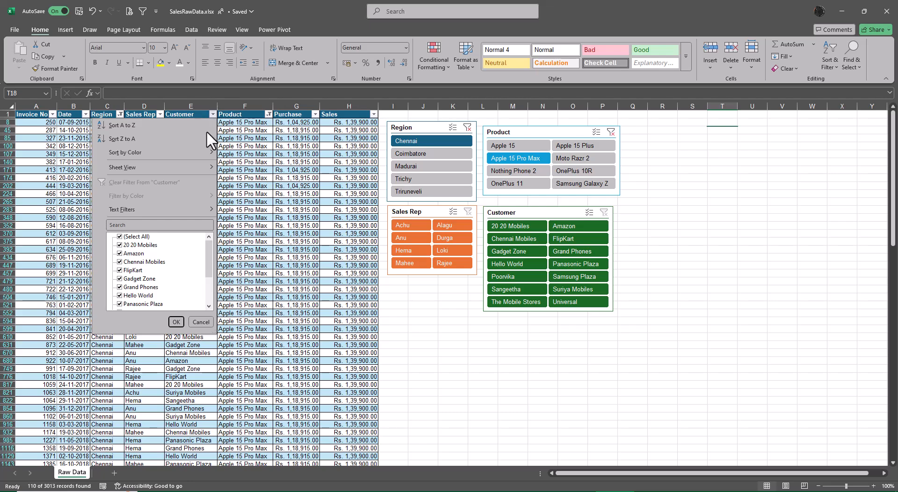
pyautogui.click(120, 238)
pyautogui.scroll(-2, 176, 280)
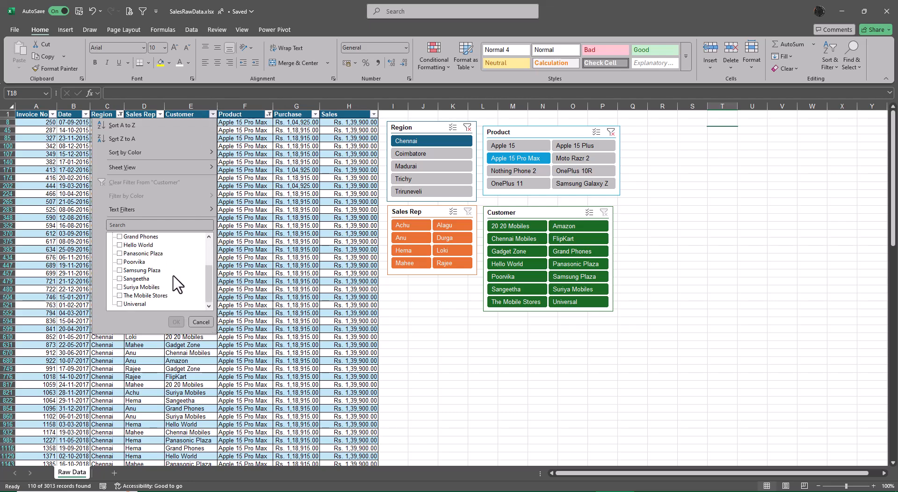
pyautogui.click(134, 262)
pyautogui.click(174, 322)
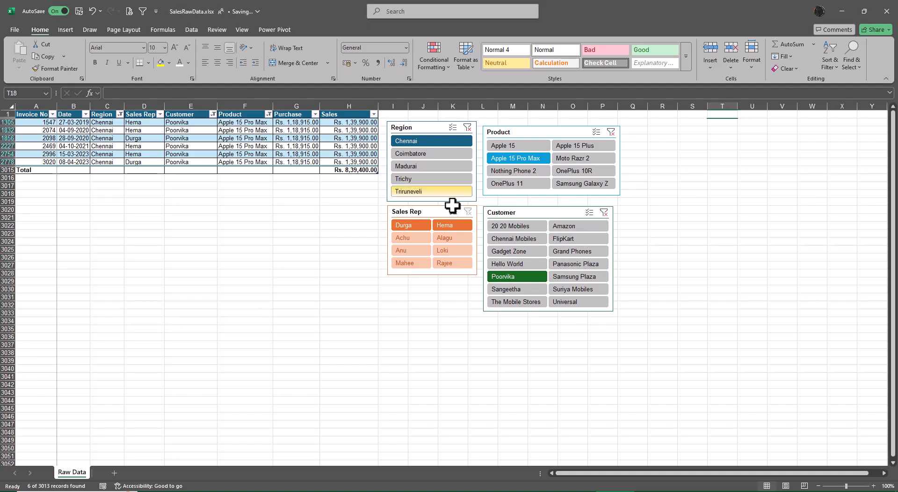
# Step: Remove the Customer, Product and Region filters through their slicers to show all the sales records again
pyautogui.click(604, 213)
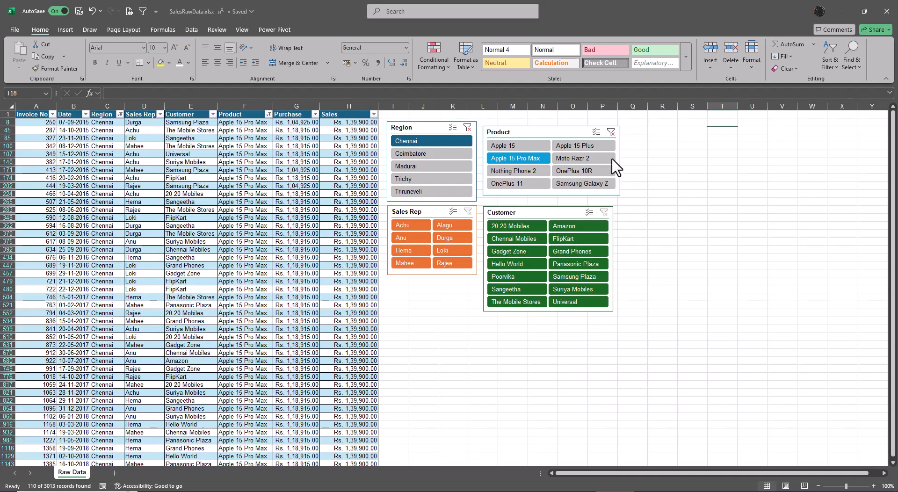
pyautogui.click(611, 132)
pyautogui.click(468, 128)
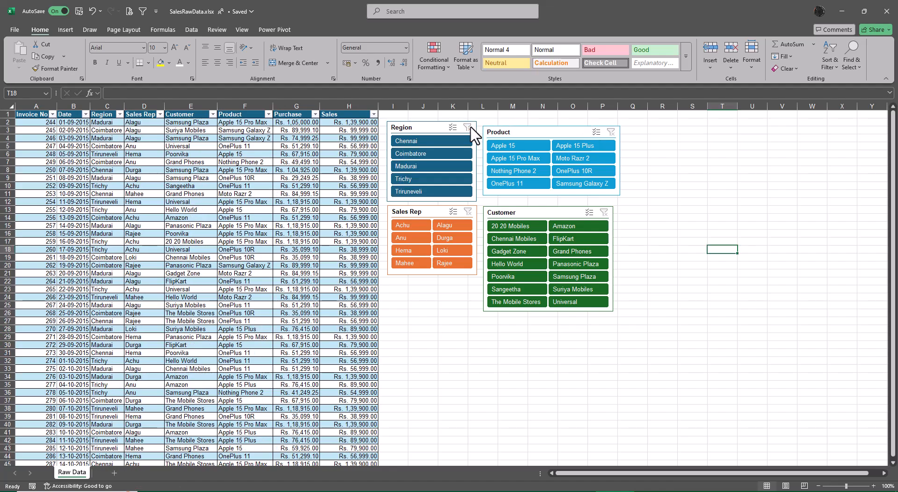
# Step: Filter with the slicers to Chennai, Apple 15 Pro Max and Poorvika, and select the Sales total cell to show the table design options
pyautogui.click(434, 141)
pyautogui.click(537, 158)
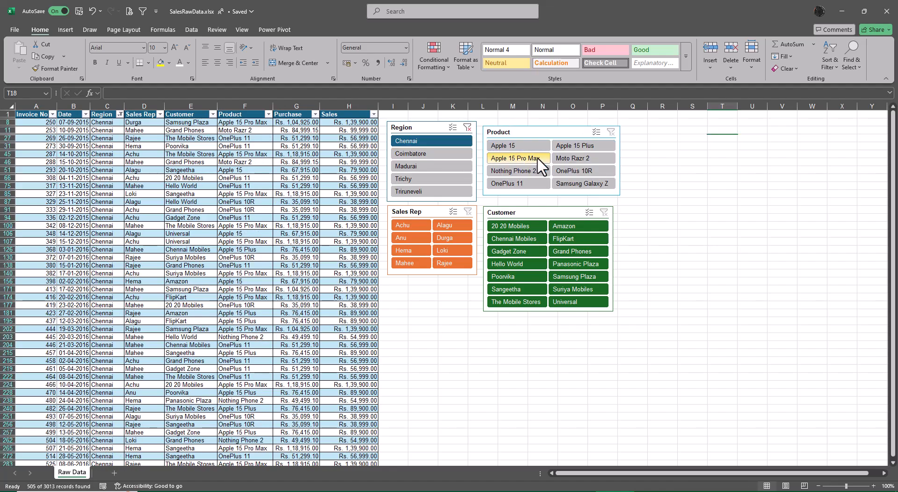
pyautogui.click(509, 276)
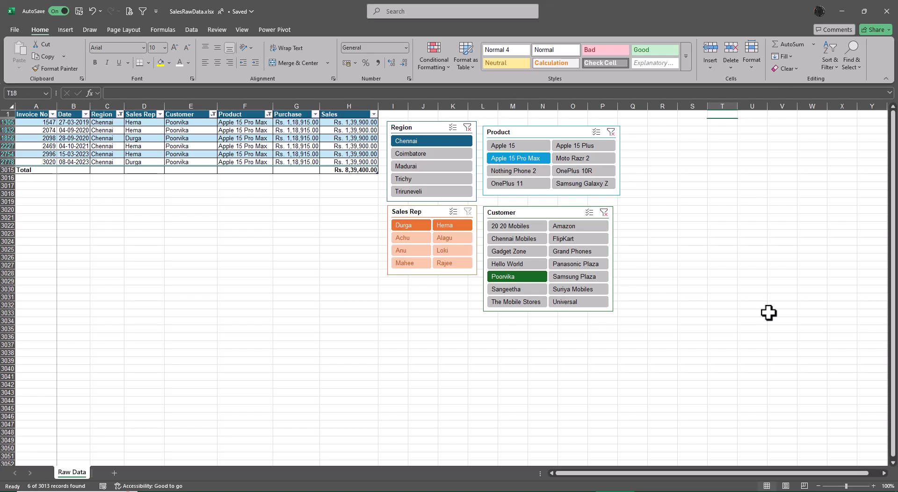
pyautogui.click(356, 172)
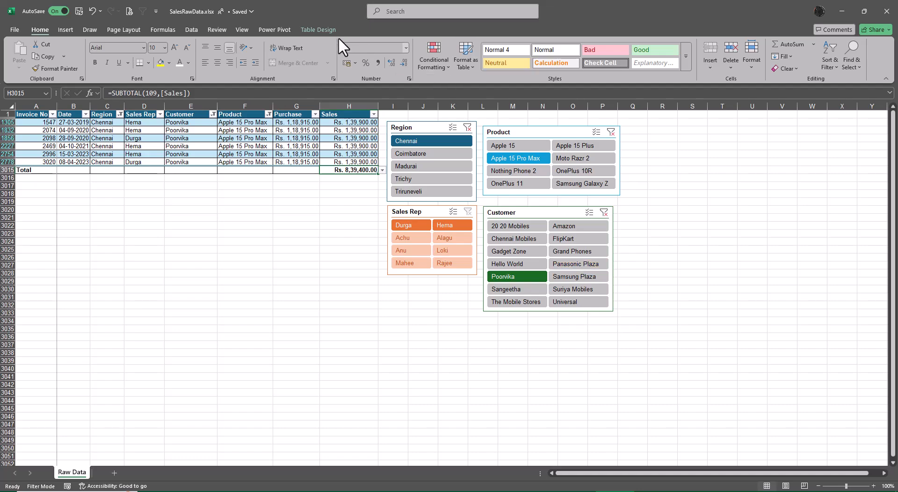
pyautogui.click(312, 29)
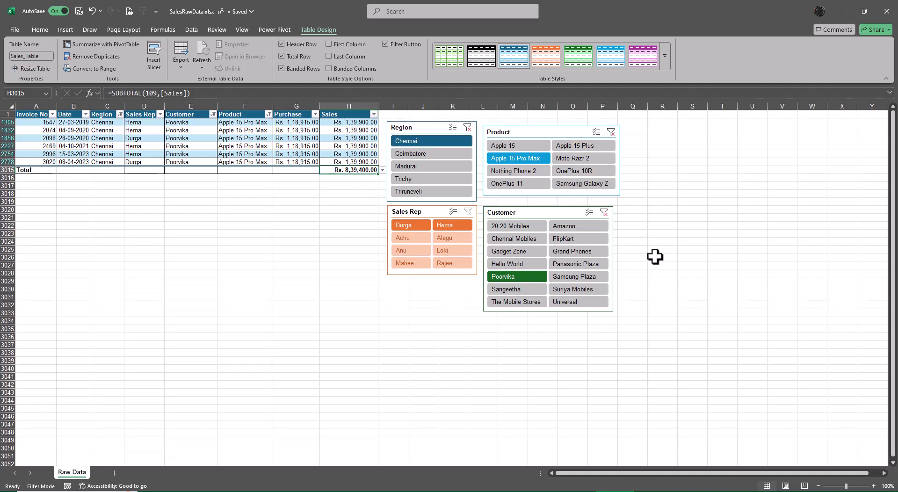
# Step: Filter the table by three individual sales representatives in turn with the Sales Rep slicer, and clear that filter
pyautogui.click(405, 238)
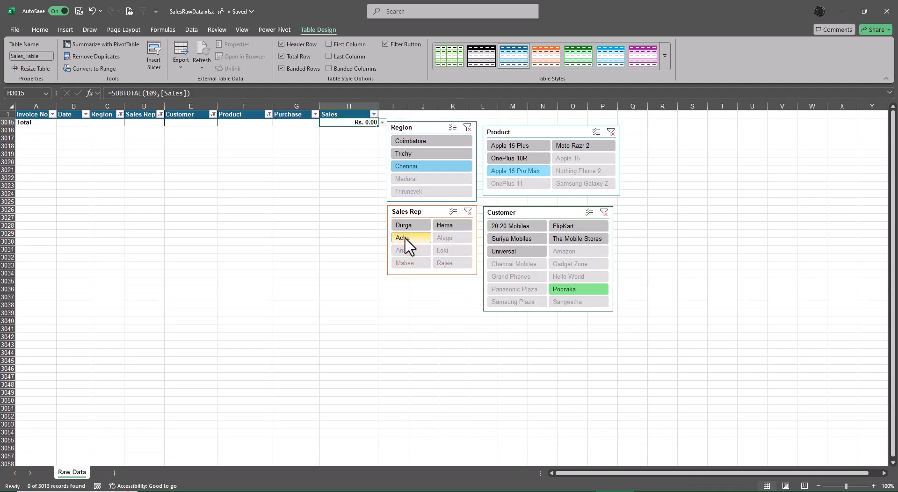
pyautogui.click(410, 226)
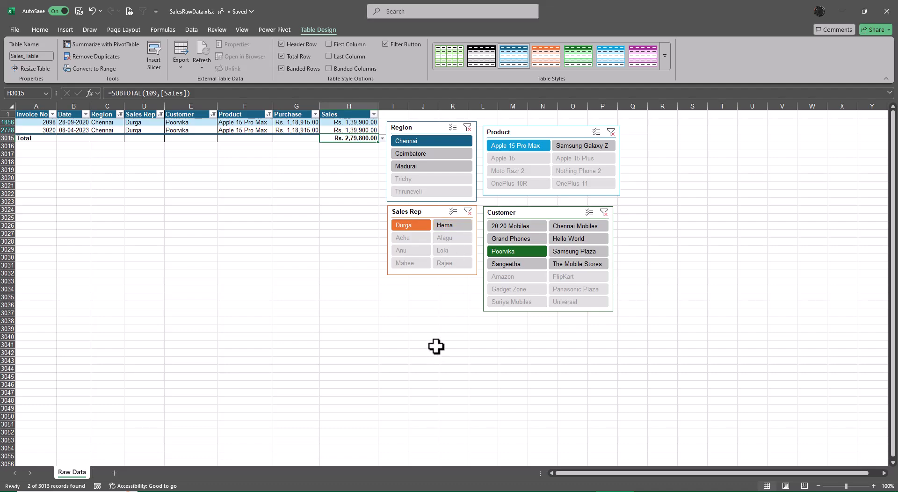
pyautogui.click(446, 228)
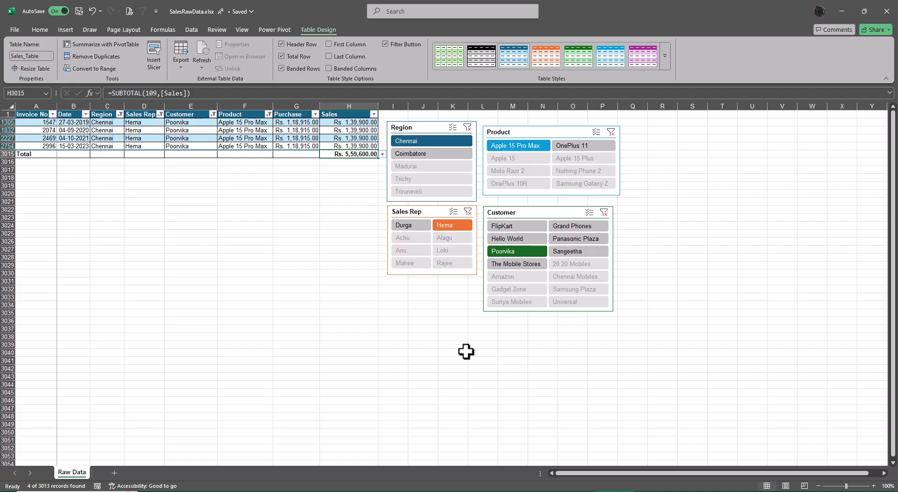
pyautogui.click(468, 212)
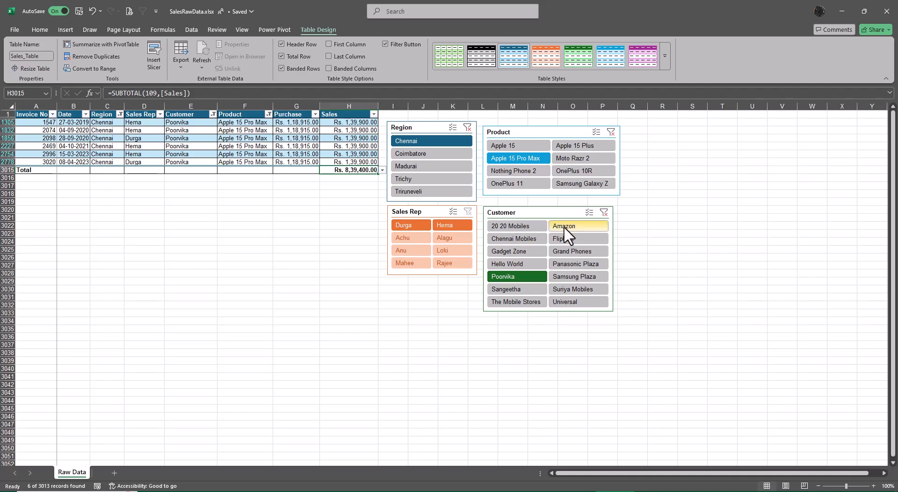
# Step: Clear the Customer slicer filter and go to the Sales total at the end of the table
pyautogui.click(604, 213)
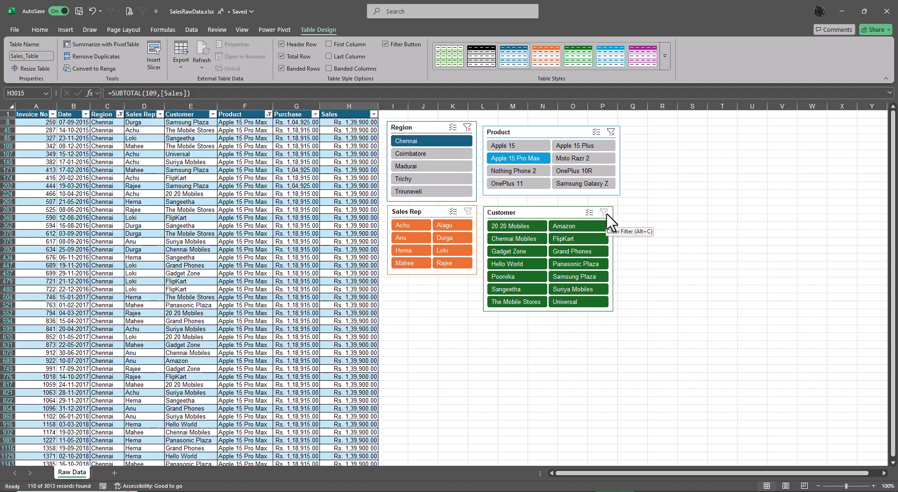
pyautogui.click(331, 147)
pyautogui.hotkey('ctrl', 'Down')
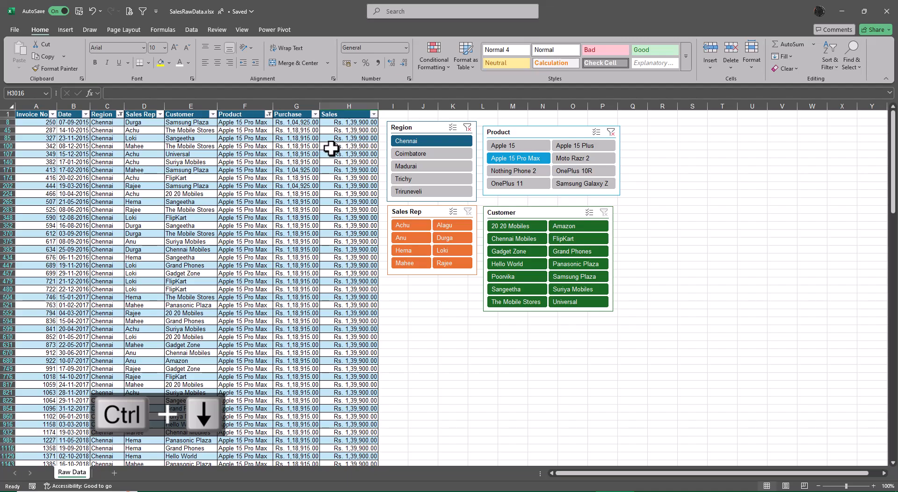
pyautogui.click(370, 154)
pyautogui.hotkey('ctrl', 'Down')
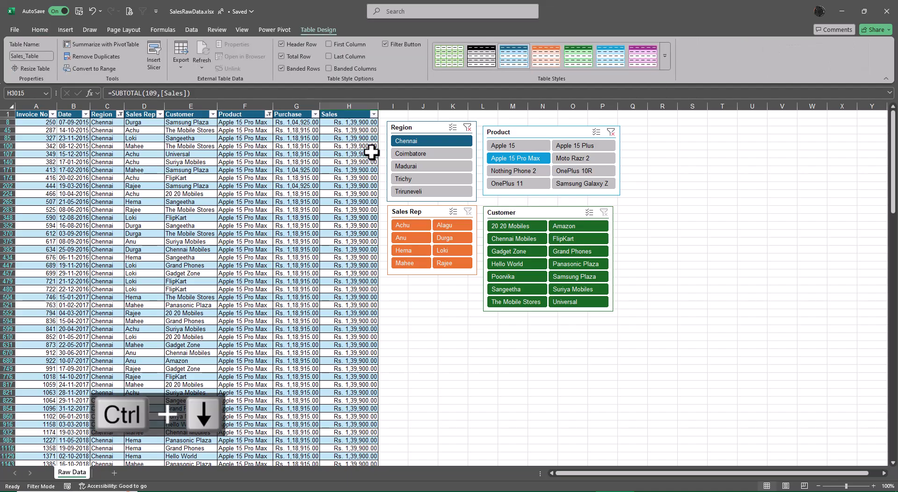
pyautogui.scroll(-6, 323, 385)
pyautogui.scroll(-20, 323, 385)
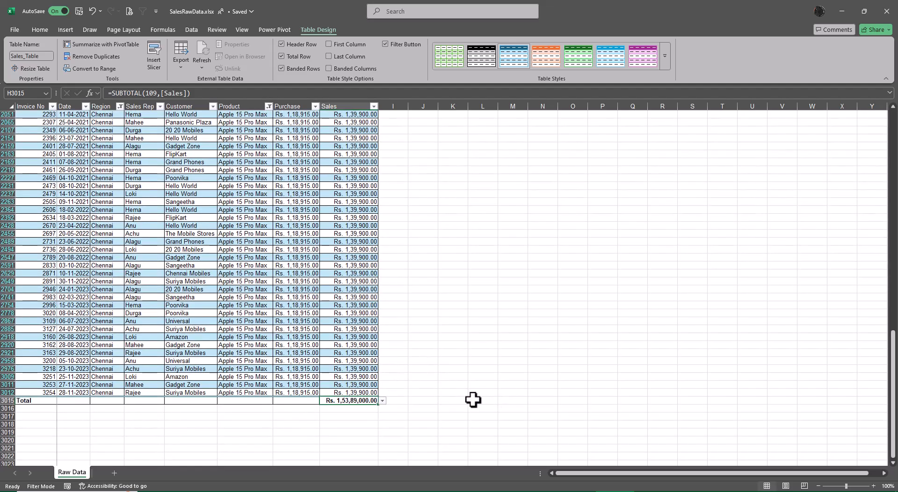
# Step: Return to the start of the sheet and clear the Product slicer filter
pyautogui.click(429, 427)
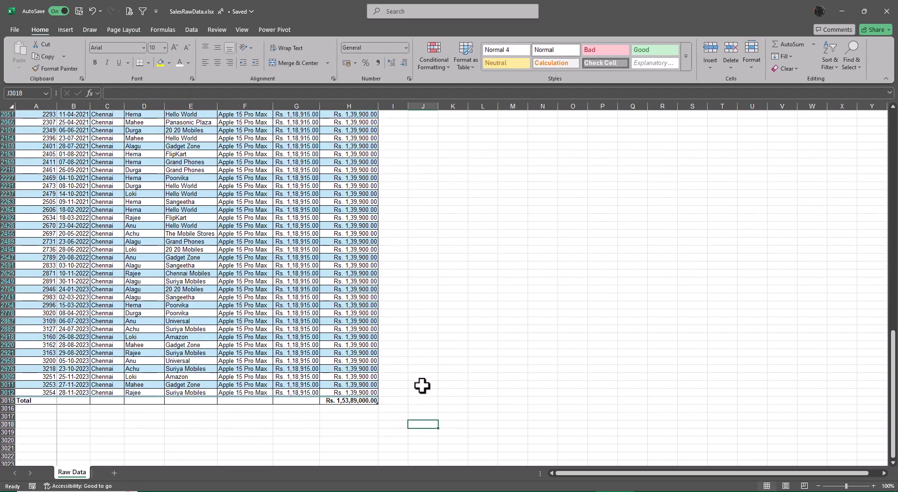
pyautogui.click(426, 402)
pyautogui.hotkey('ctrl', 'Up')
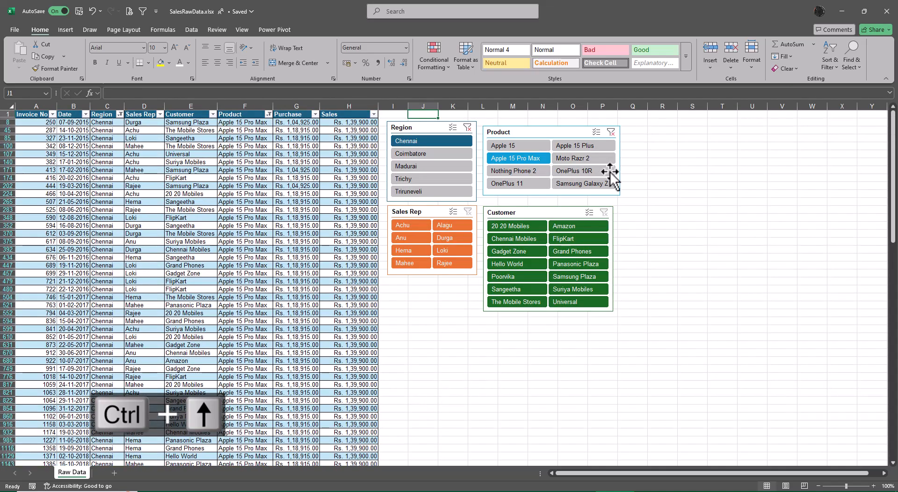
pyautogui.click(611, 133)
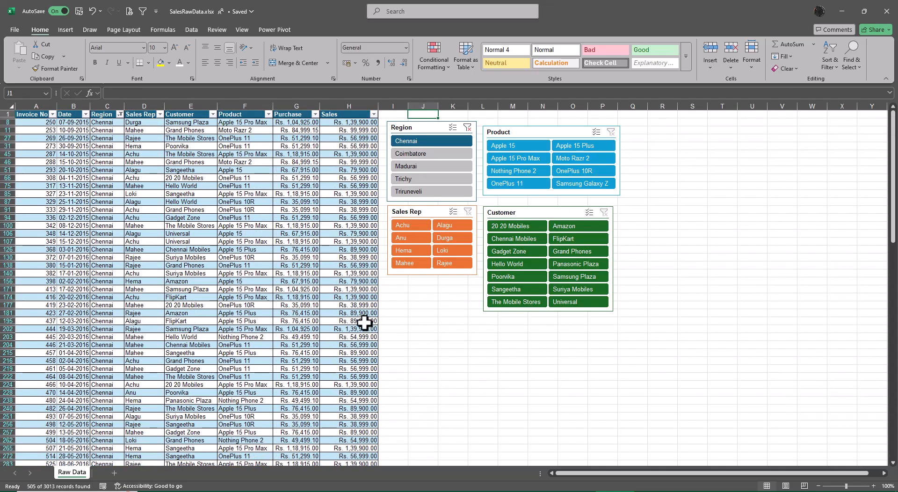
# Step: Check the Sales total at the end of the table for the Chennai rows and return to the Sales header
pyautogui.click(390, 291)
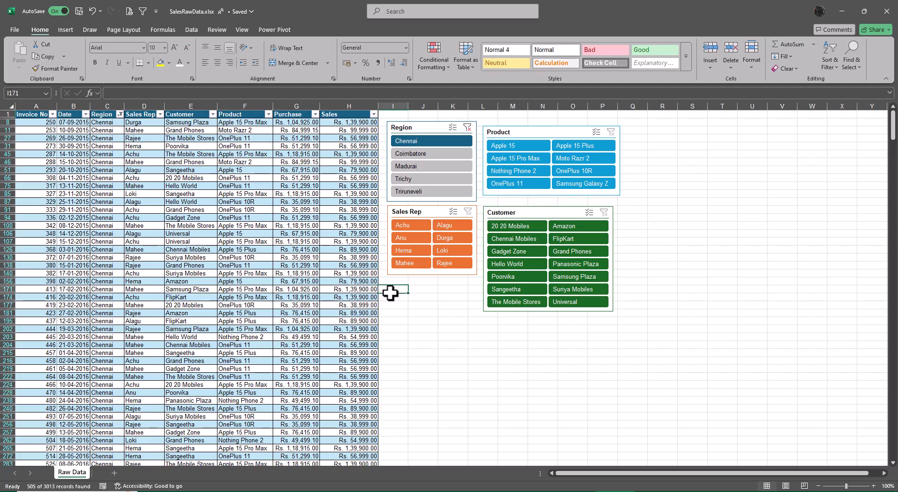
pyautogui.press('Left')
pyautogui.hotkey('ctrl', 'Down')
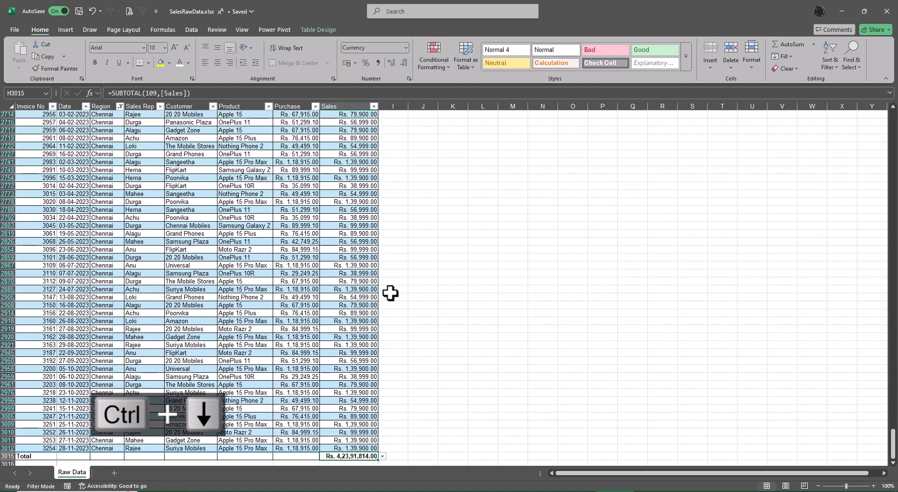
pyautogui.hotkey('ctrl', 'Up')
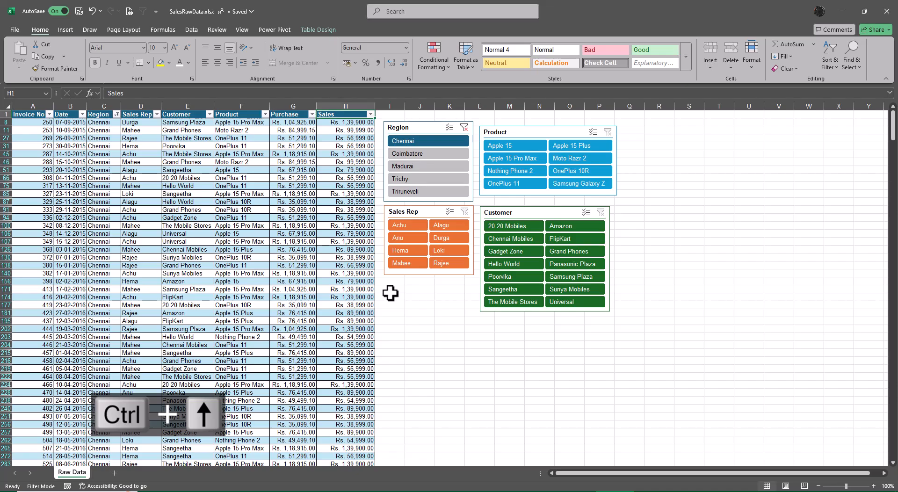
# Step: Clear the Region slicer filter, check the Sales total for the whole table and return to the Sales header
pyautogui.click(464, 127)
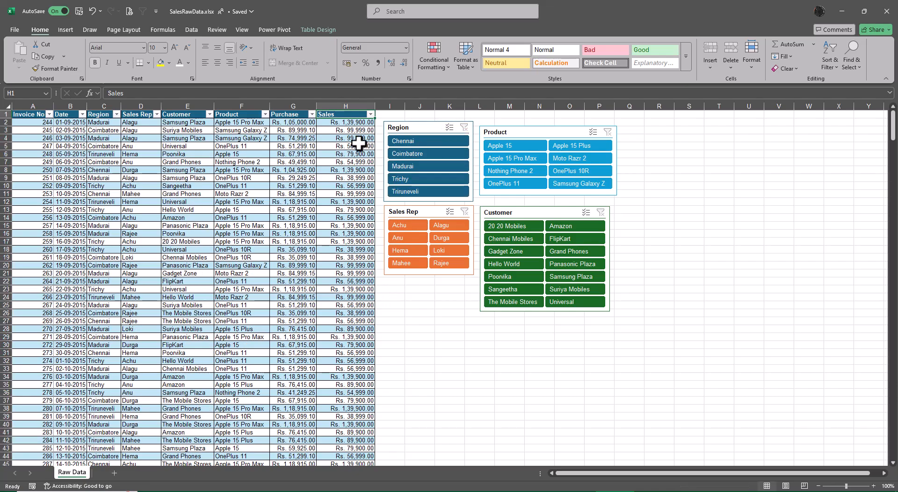
pyautogui.click(340, 124)
pyautogui.hotkey('ctrl', 'Down')
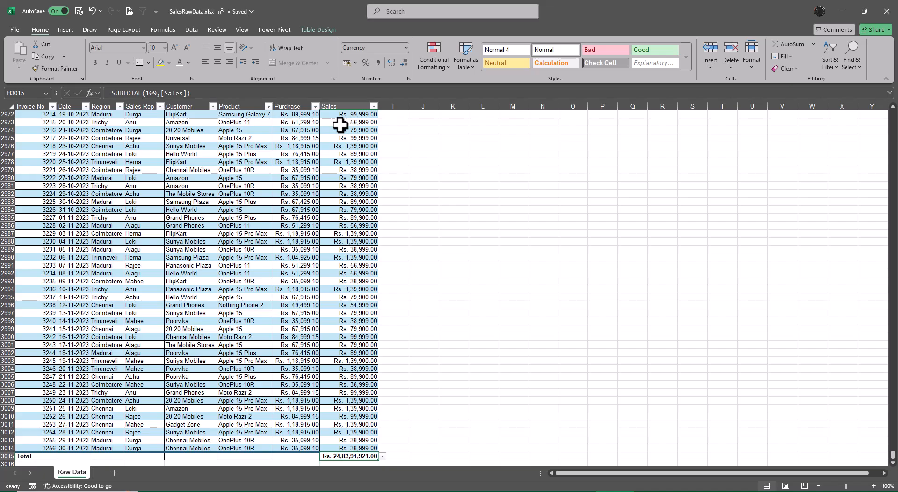
pyautogui.hotkey('ctrl', 'Up')
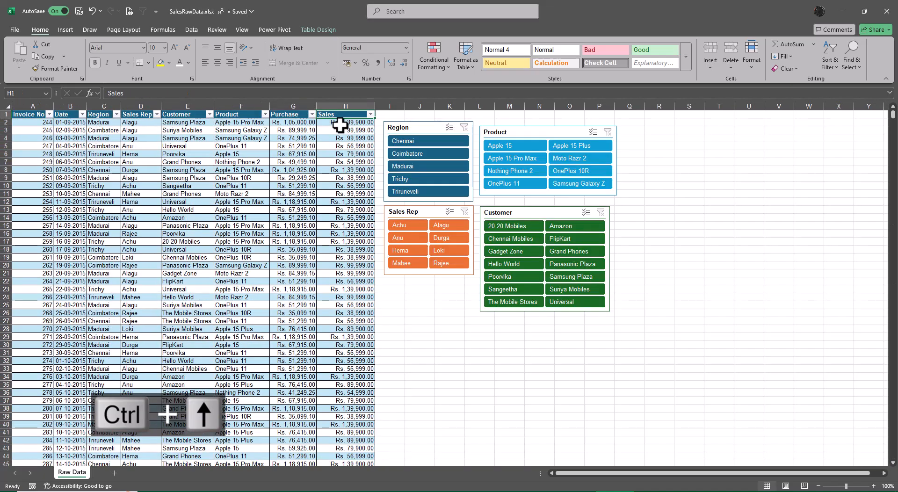
# Step: Filter the table with the slicers to region Chennai, product Apple 15 Pro Max and customer Poorvika
pyautogui.click(434, 140)
pyautogui.click(519, 158)
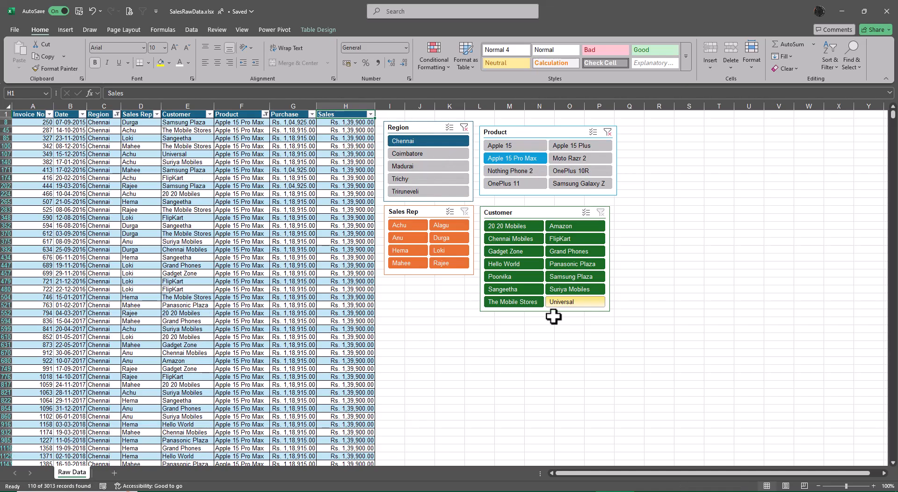
pyautogui.click(514, 278)
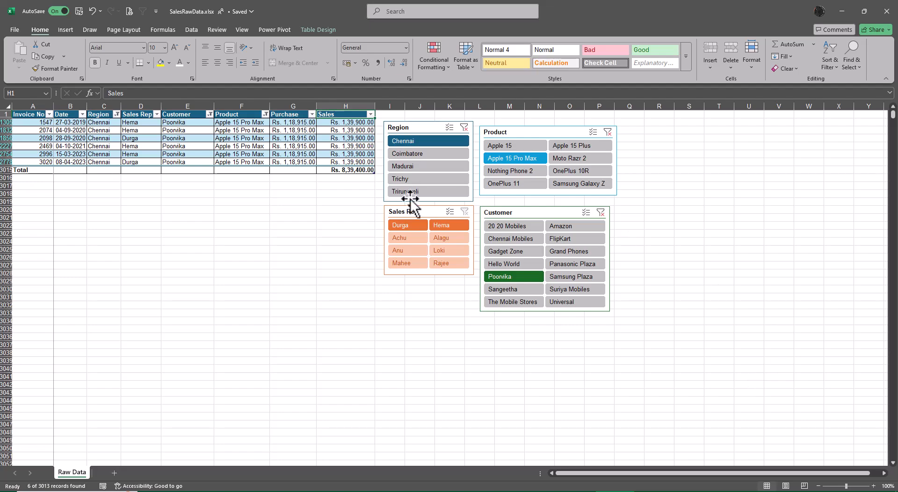
# Step: Turn the window split on and off at the current cell, and repeat it with column I selected
pyautogui.click(243, 29)
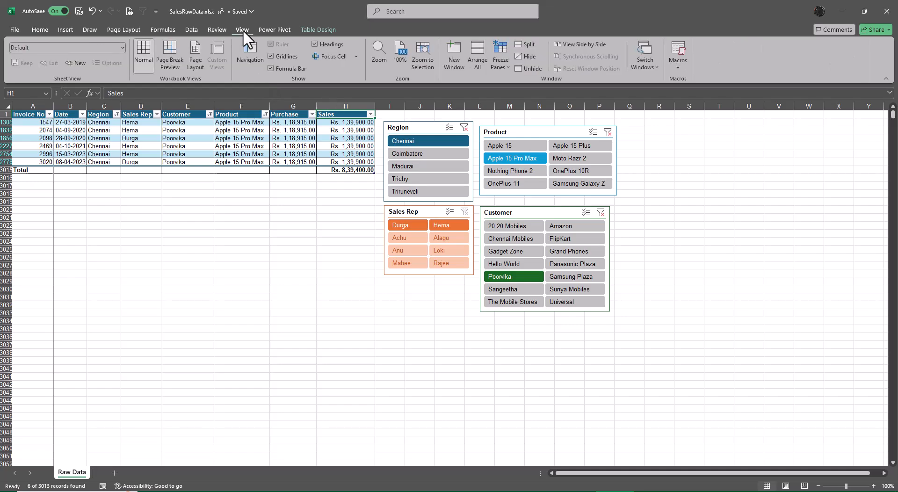
pyautogui.click(527, 43)
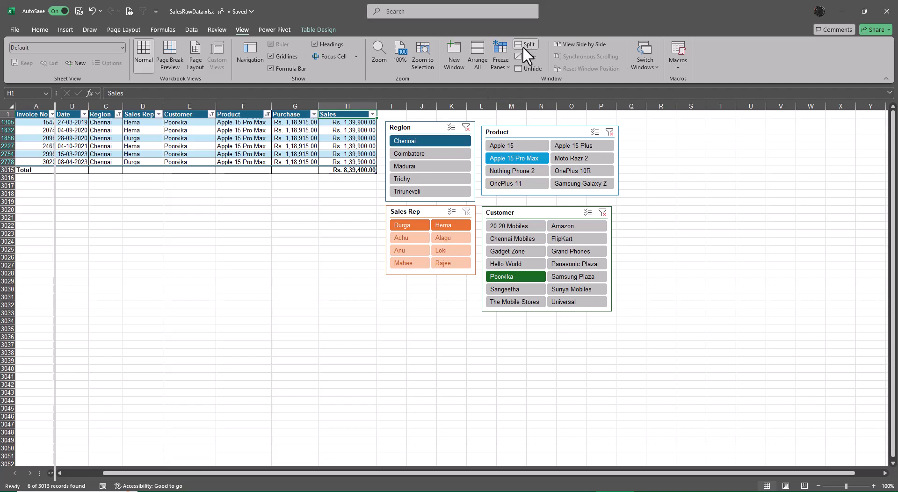
pyautogui.click(527, 43)
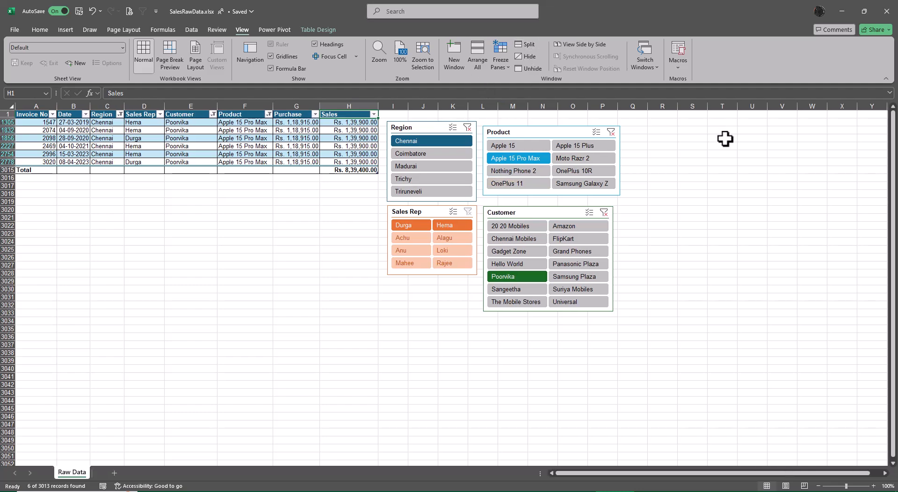
pyautogui.click(391, 107)
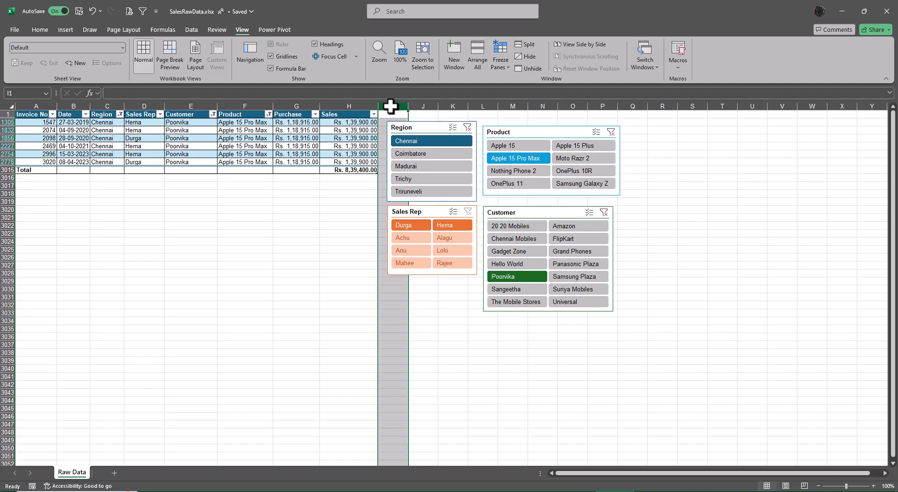
pyautogui.click(526, 42)
pyautogui.click(526, 42)
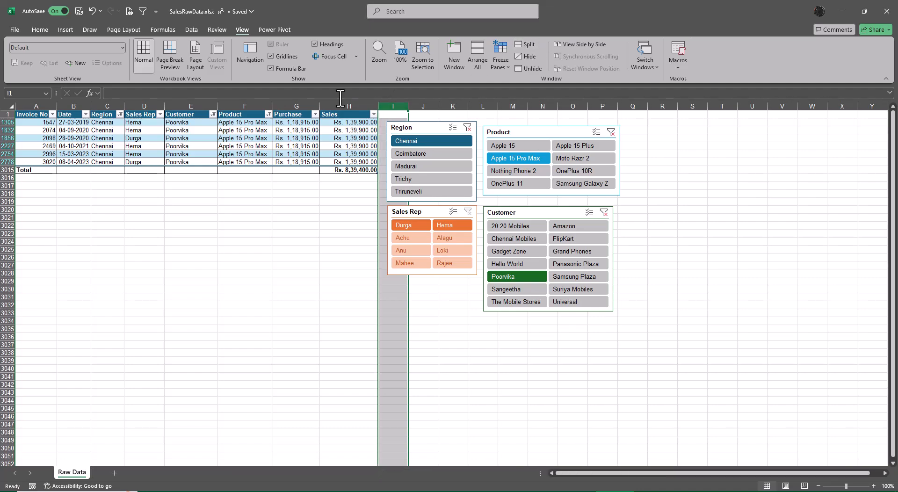
# Step: Split the window at the Customer column and go to the Total label in column A
pyautogui.click(206, 106)
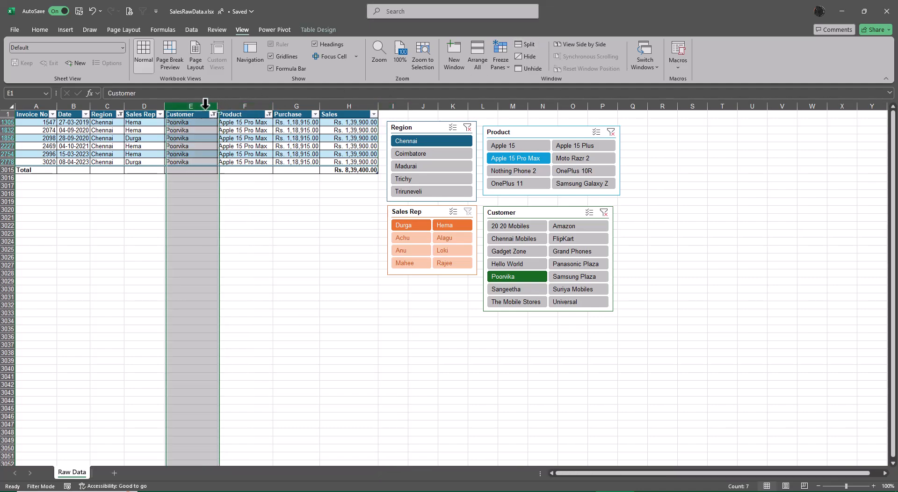
pyautogui.click(525, 43)
pyautogui.click(262, 217)
pyautogui.press('Left')
pyautogui.press('Left')
pyautogui.press('Left')
pyautogui.press('Left')
pyautogui.press('Left')
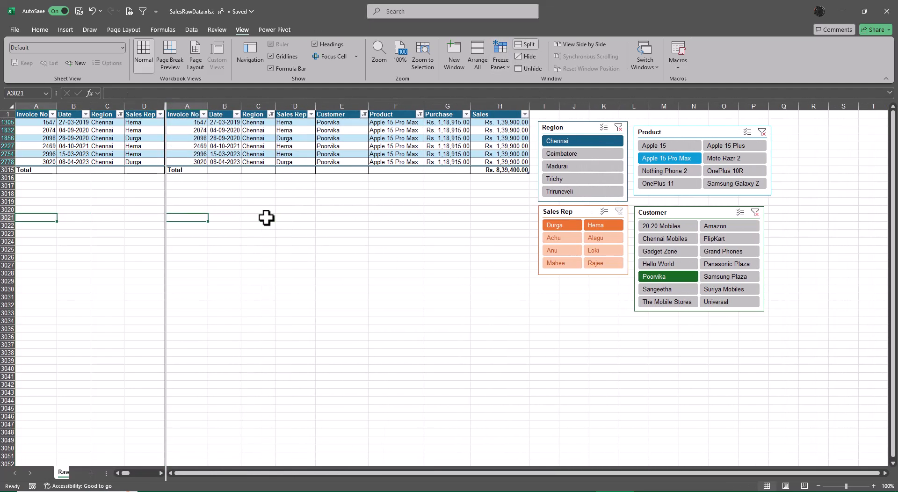
pyautogui.press('Up')
pyautogui.press('Up')
pyautogui.press('Up')
pyautogui.press('Up')
pyautogui.press('Up')
pyautogui.press('Up')
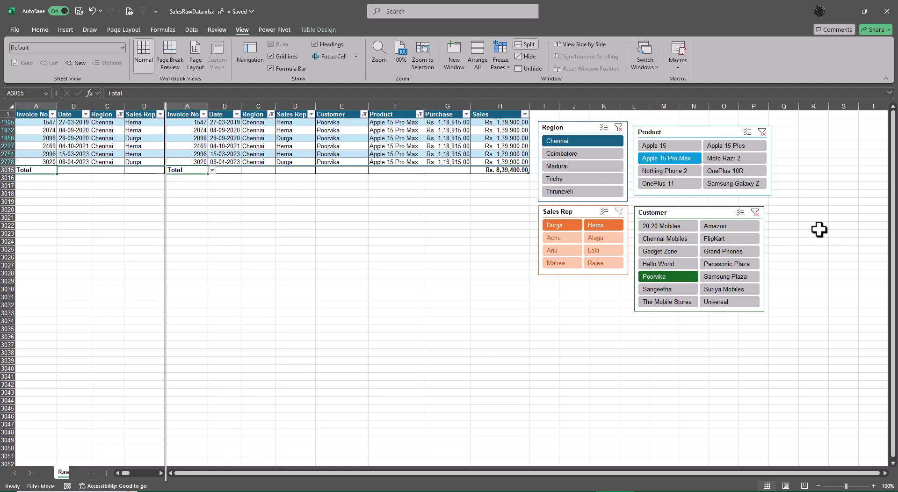
# Step: Clear the Customer slicer filter and reapply Poorvika in the split view, and remove the split
pyautogui.click(755, 212)
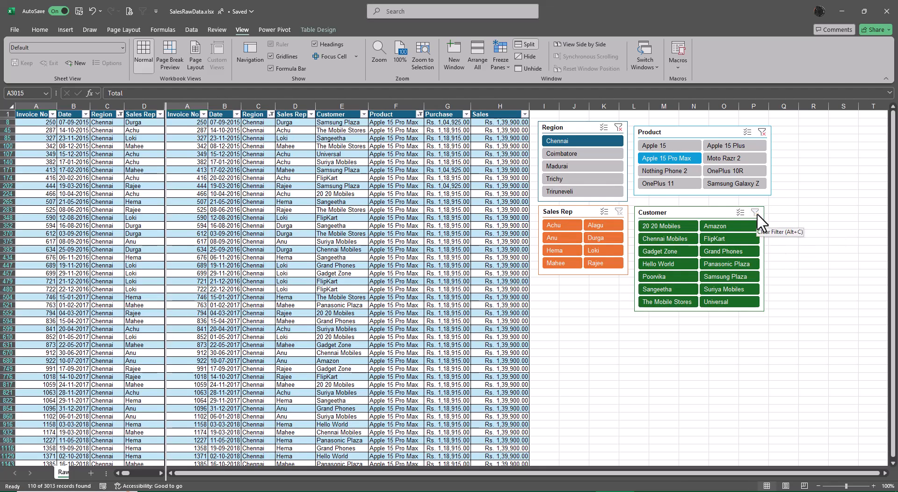
pyautogui.click(677, 273)
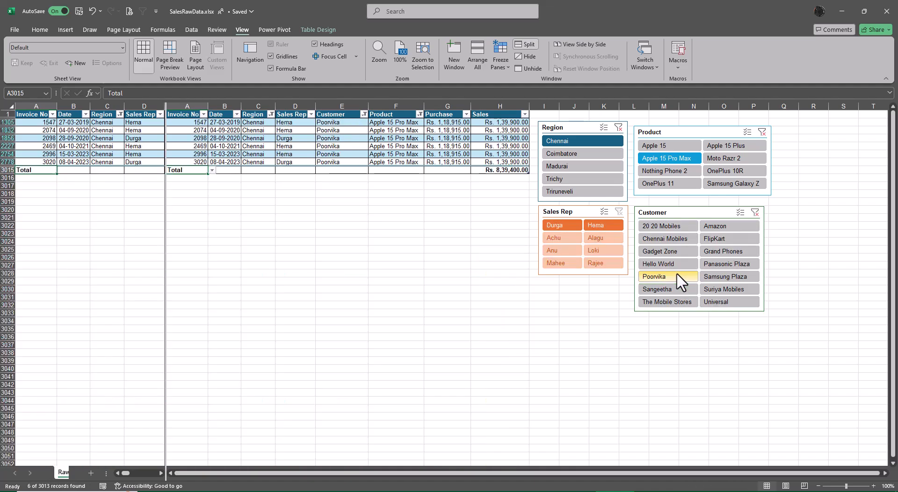
pyautogui.click(527, 43)
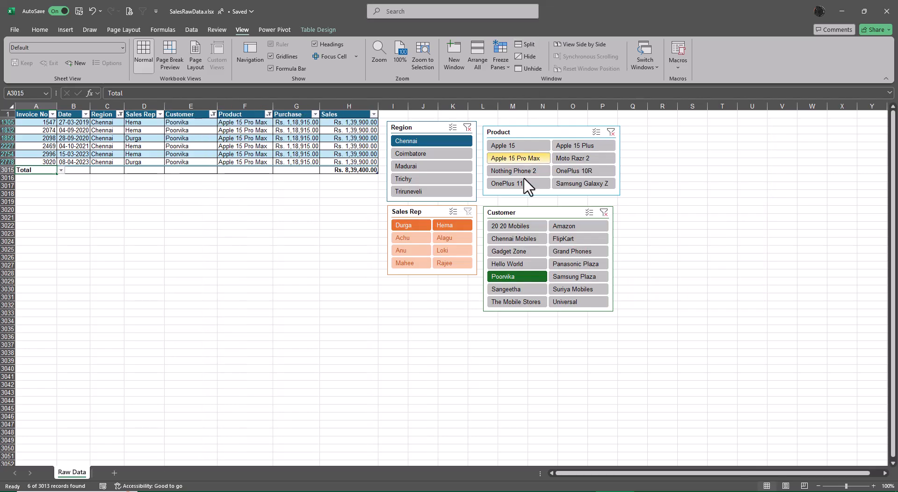
# Step: Open a second window of the workbook, clear the Customer slicer filter in the original window and compare the two windows
pyautogui.click(452, 52)
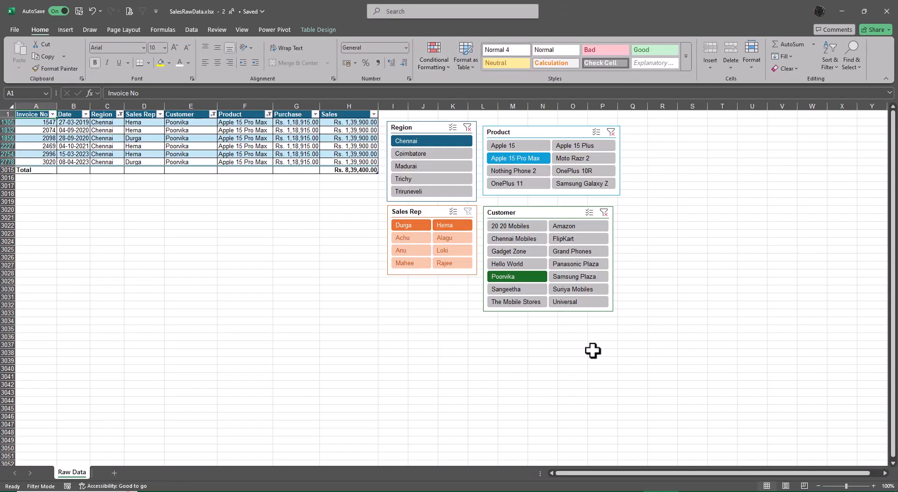
pyautogui.hotkey('alt', 'Tab')
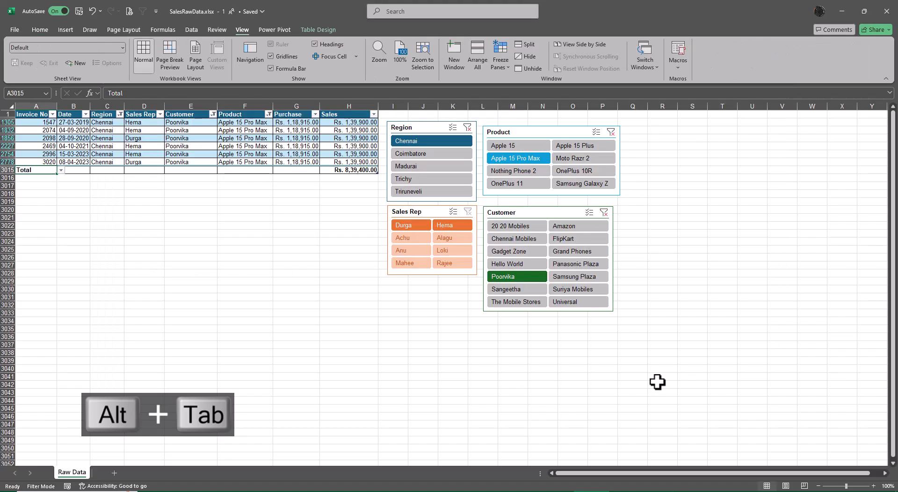
pyautogui.click(604, 212)
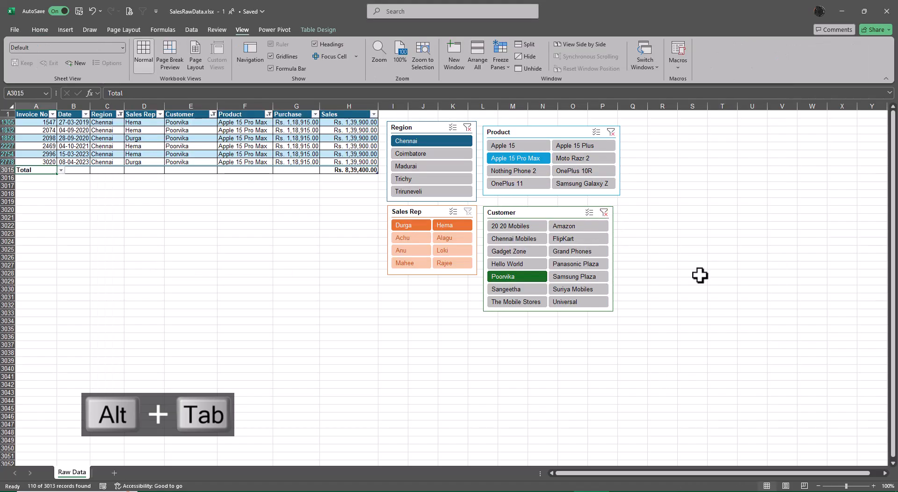
pyautogui.hotkey('alt', 'Tab')
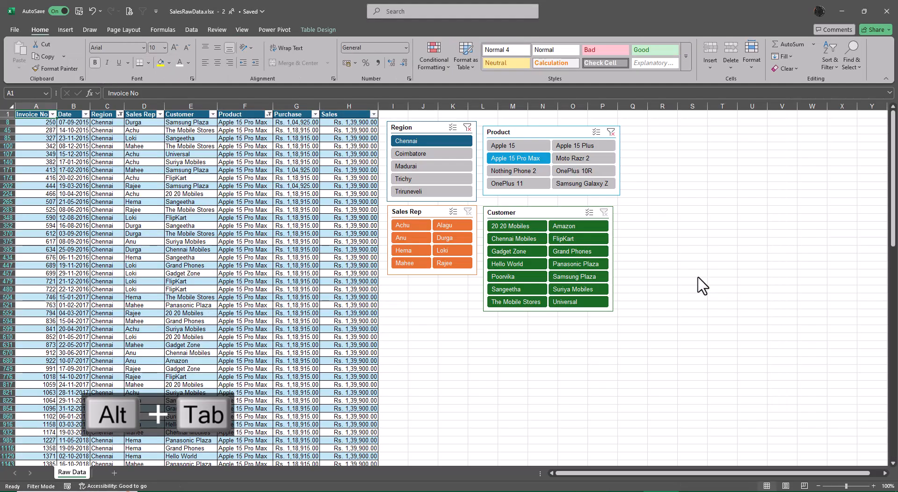
pyautogui.hotkey('alt', 'Tab')
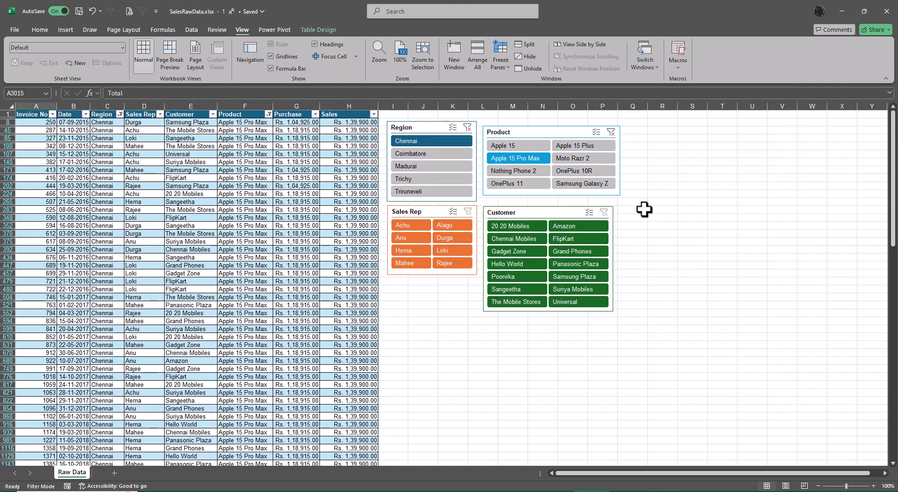
# Step: Clear the Product and Region slicer filters in the original window and close the second workbook window
pyautogui.click(611, 132)
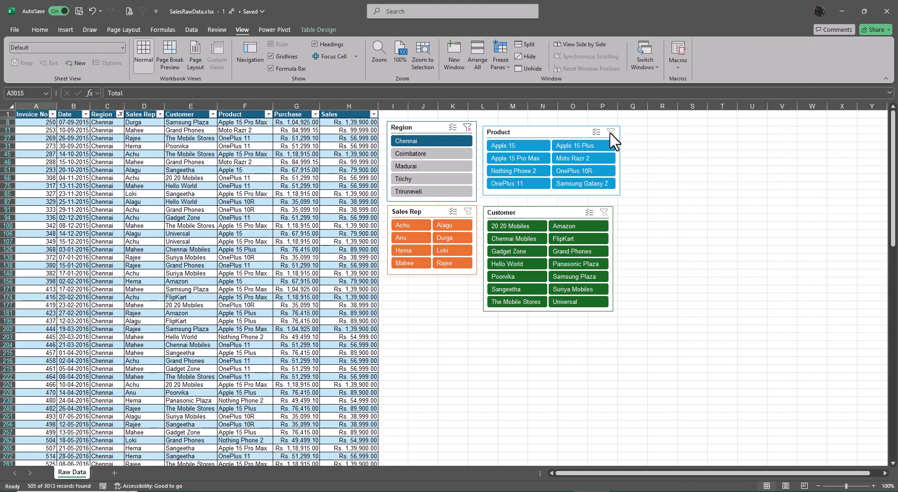
pyautogui.click(467, 127)
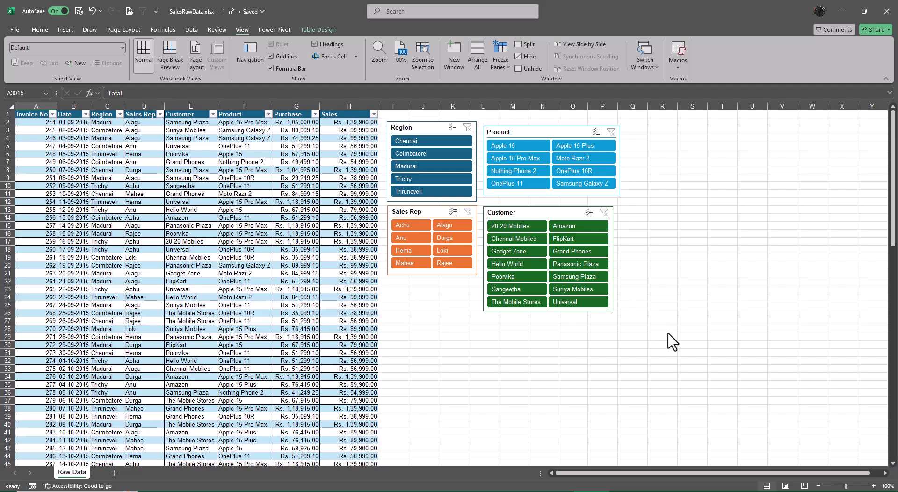
pyautogui.hotkey('alt', 'Tab')
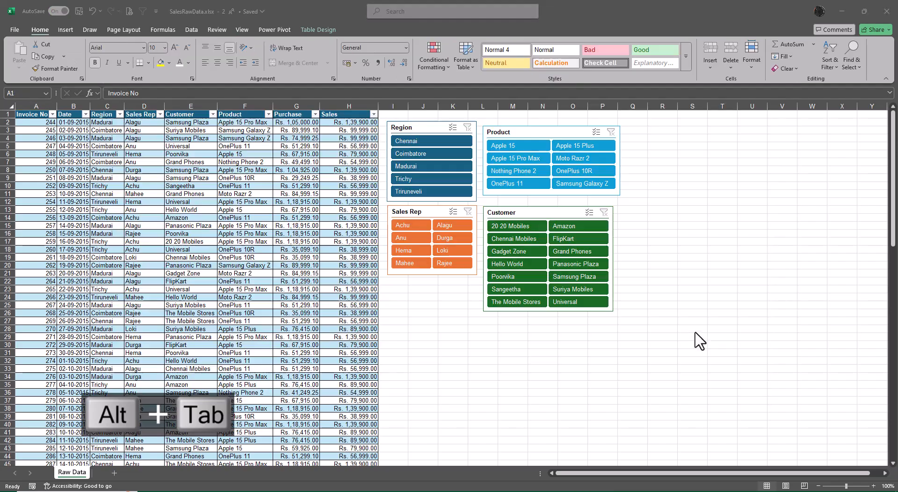
pyautogui.click(884, 17)
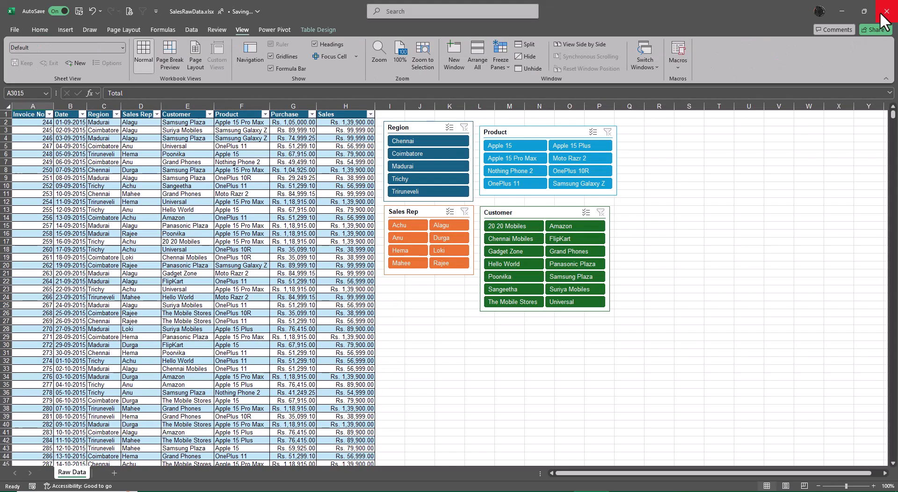
# Step: Rename the Raw Data sheet as "Table and Slicers"
pyautogui.click(686, 359)
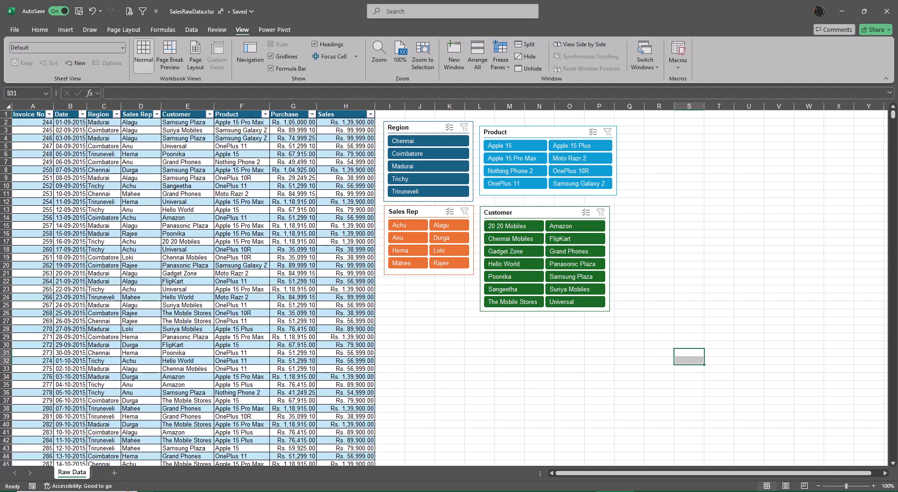
pyautogui.doubleClick(72, 472)
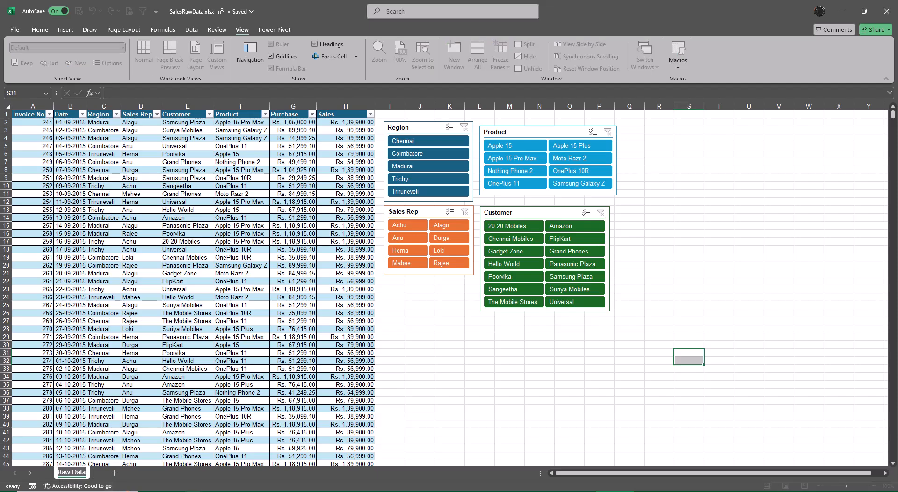
pyautogui.write('Table')
pyautogui.press('Return')
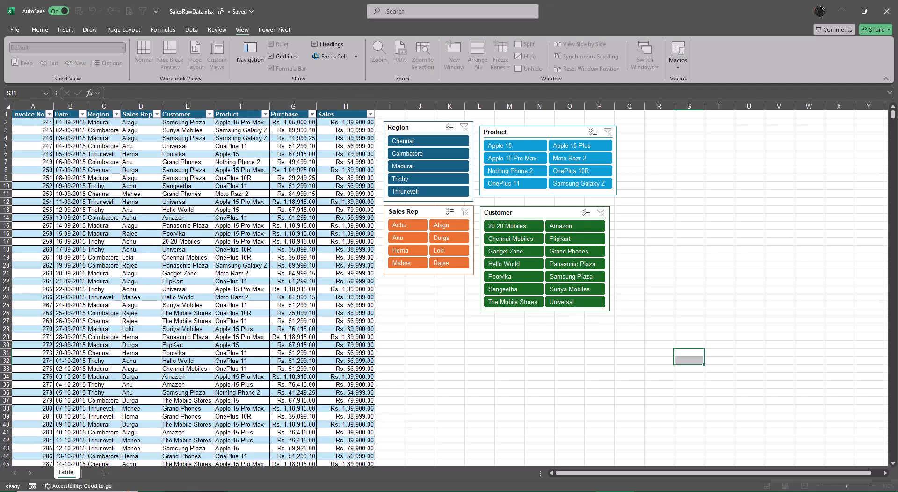
pyautogui.write('and Slicers')
pyautogui.press('Return')
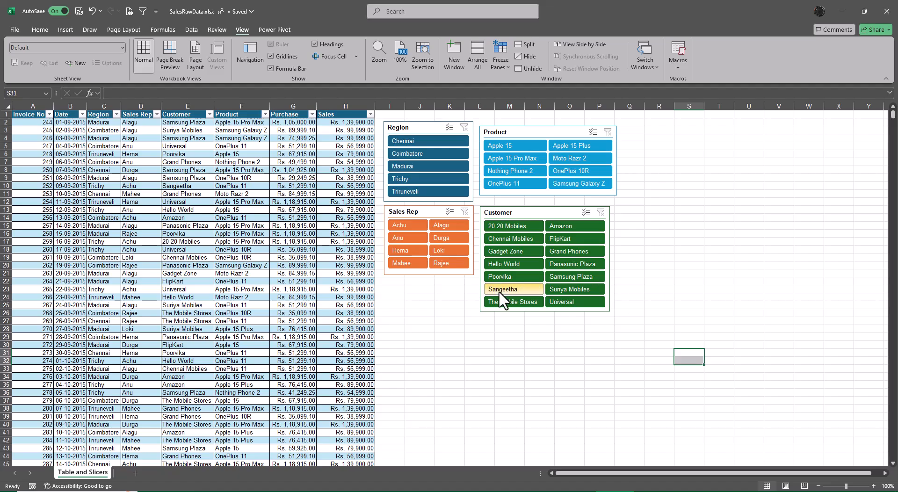
# Step: Filter the table with the slicers to customer Poorvika, product Apple 15 Pro Max and region Chennai
pyautogui.click(504, 276)
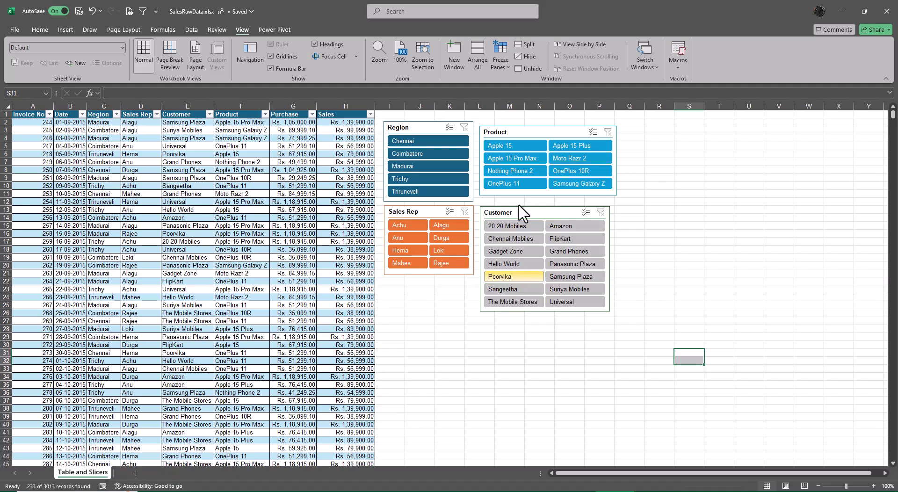
pyautogui.click(515, 160)
pyautogui.click(429, 142)
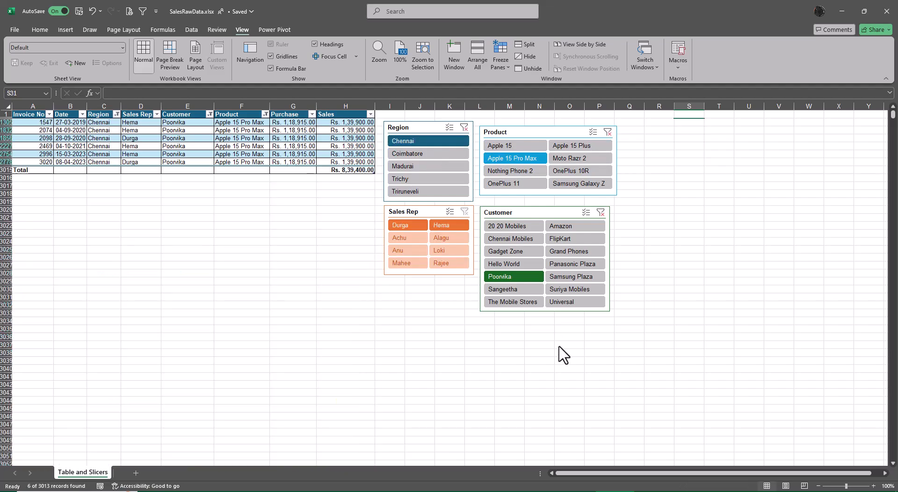
# Step: Create a copy of the Table and Slicers sheet at the end of the workbook
pyautogui.rightClick(99, 473)
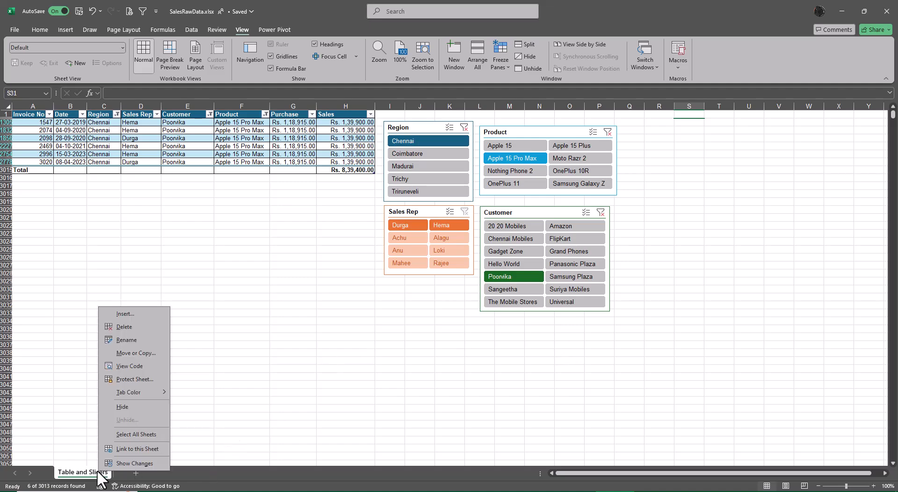
pyautogui.click(137, 354)
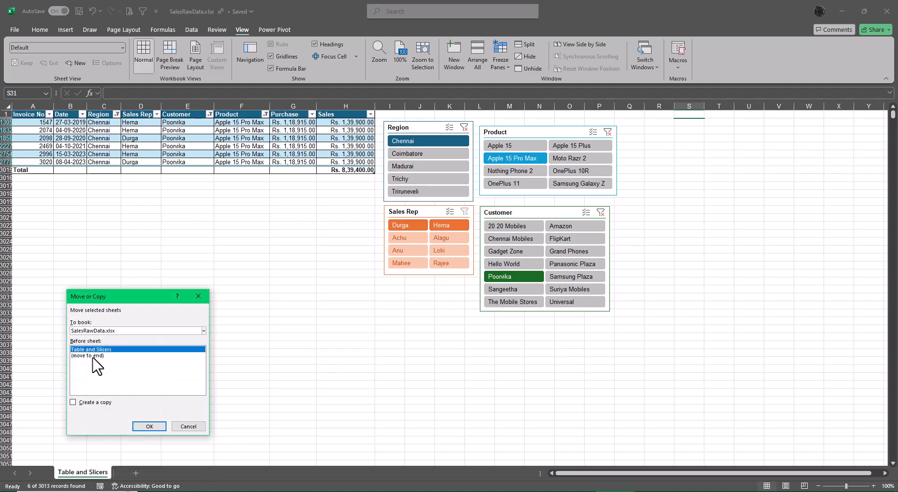
pyautogui.click(93, 357)
pyautogui.click(73, 402)
pyautogui.click(150, 427)
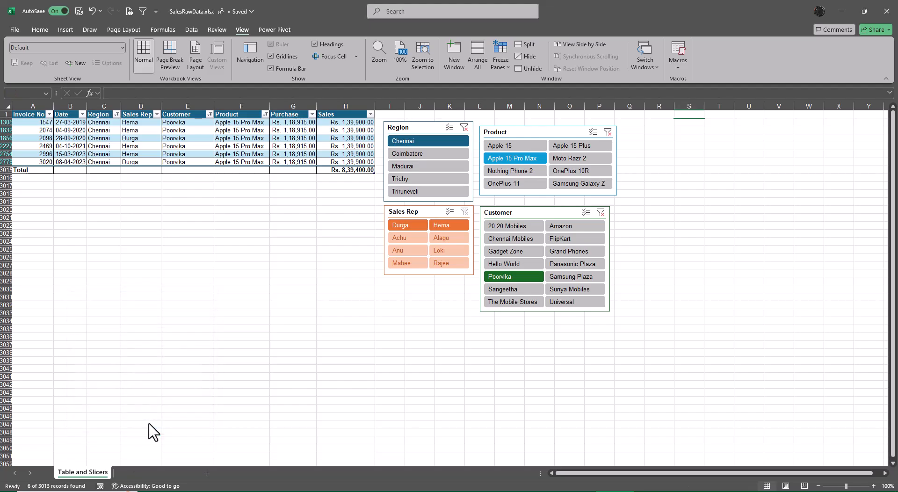
# Step: Rename the copied sheet as "TBL & Slicers w Name Manager"
pyautogui.doubleClick(154, 473)
pyautogui.click(155, 472)
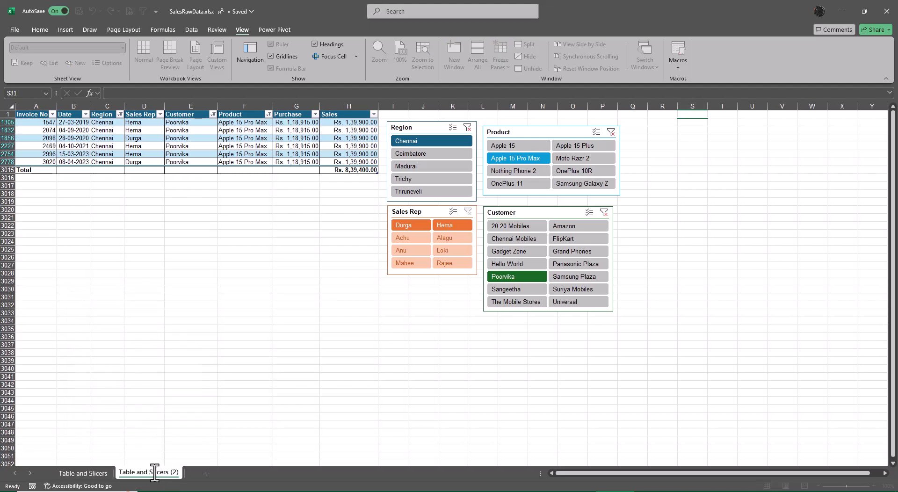
pyautogui.press('BackSpace')
pyautogui.press('BackSpace')
pyautogui.press('BackSpace')
pyautogui.press('BackSpace')
pyautogui.press('Left')
pyautogui.press('Left')
pyautogui.press('Left')
pyautogui.press('Left')
pyautogui.press('Left')
pyautogui.press('Left')
pyautogui.press('Left')
pyautogui.press('BackSpace')
pyautogui.press('BackSpace')
pyautogui.press('BackSpace')
pyautogui.press('BackSpace')
pyautogui.write('&')
pyautogui.press('BackSpace')
pyautogui.press('BackSpace')
pyautogui.press('BackSpace')
pyautogui.press('BackSpace')
pyautogui.write('BL & Slicers w Name Manager')
pyautogui.press('Return')
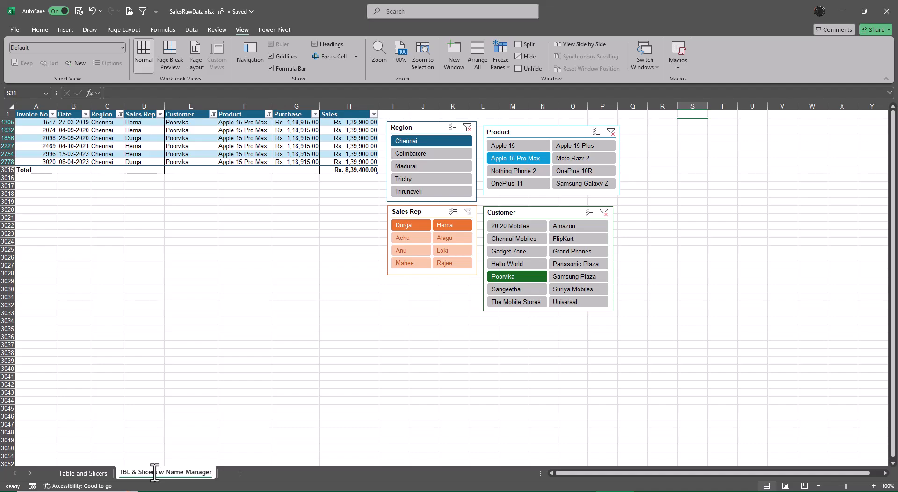
# Step: Clear the Customer, Product and Region slicer filters on the copied sheet
pyautogui.click(604, 213)
pyautogui.click(610, 132)
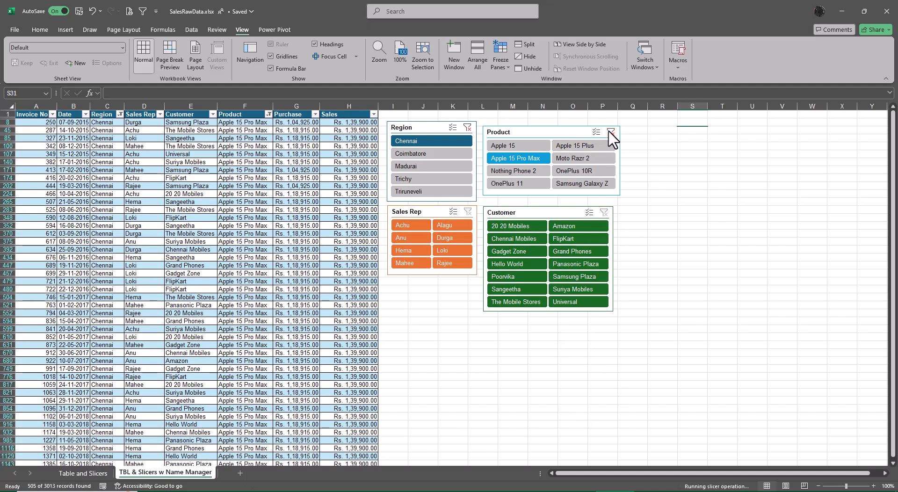
pyautogui.click(467, 127)
pyautogui.click(475, 209)
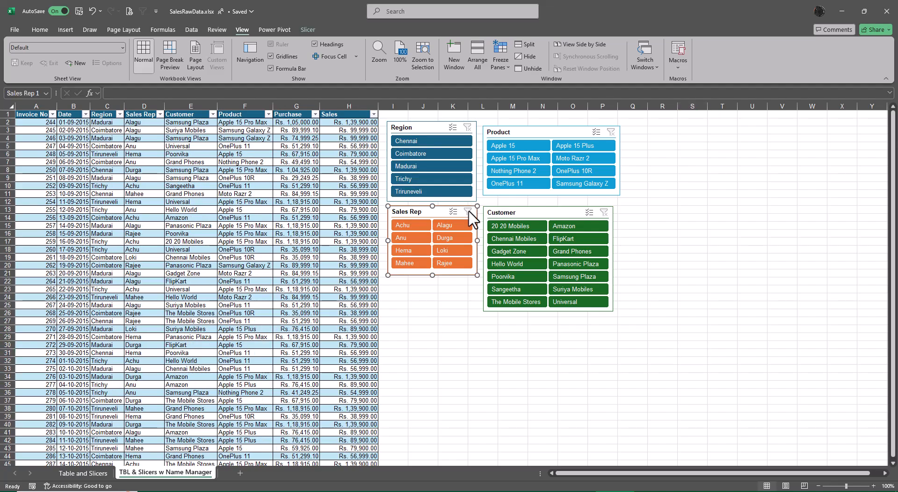
pyautogui.click(427, 344)
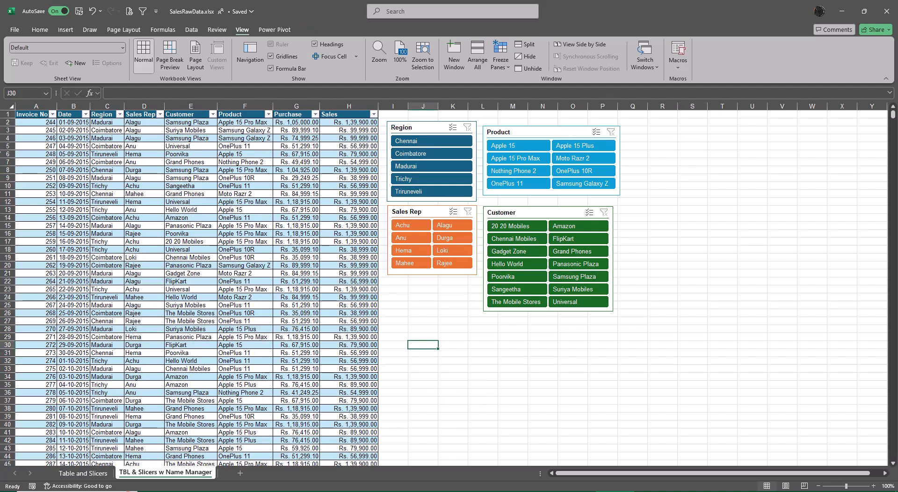
# Step: Insert five blank rows above the sales table's header row
pyautogui.click(10, 115)
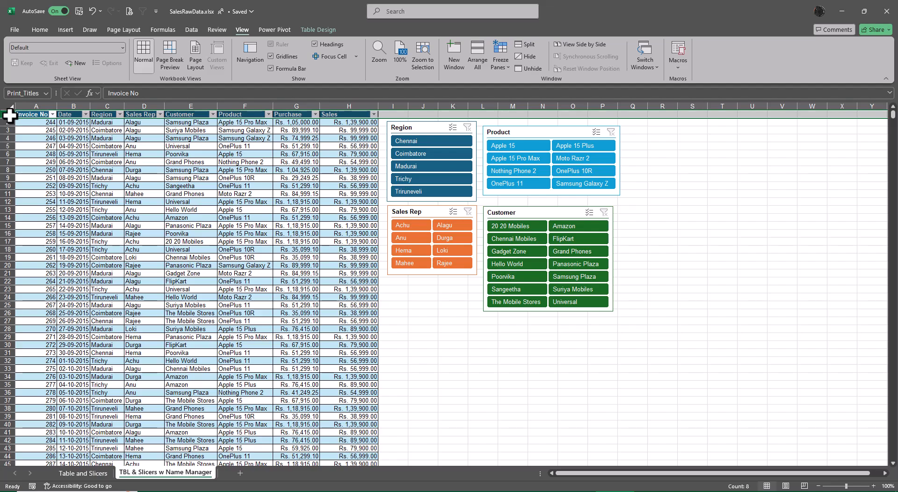
pyautogui.hotkey('ctrl', '+')
pyautogui.hotkey('ctrl', '+')
pyautogui.hotkey('ctrl', '+')
pyautogui.hotkey('ctrl', '+')
pyautogui.hotkey('ctrl', '+')
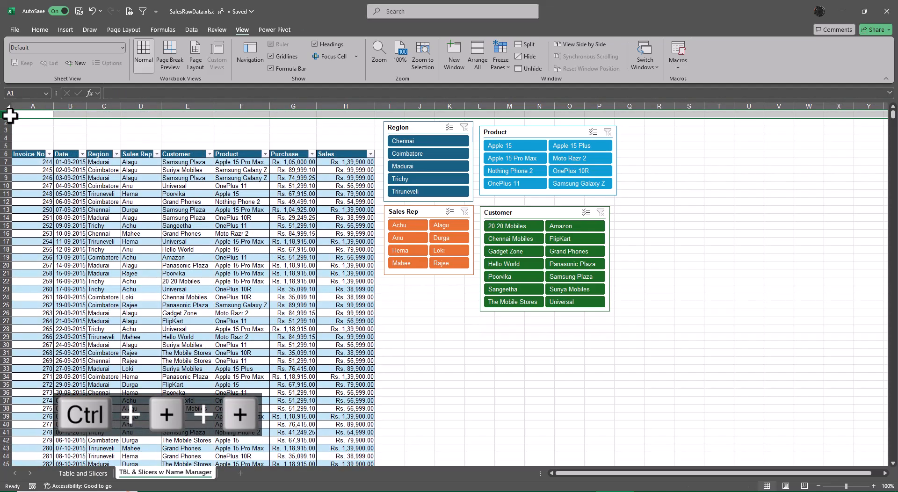
pyautogui.click(497, 365)
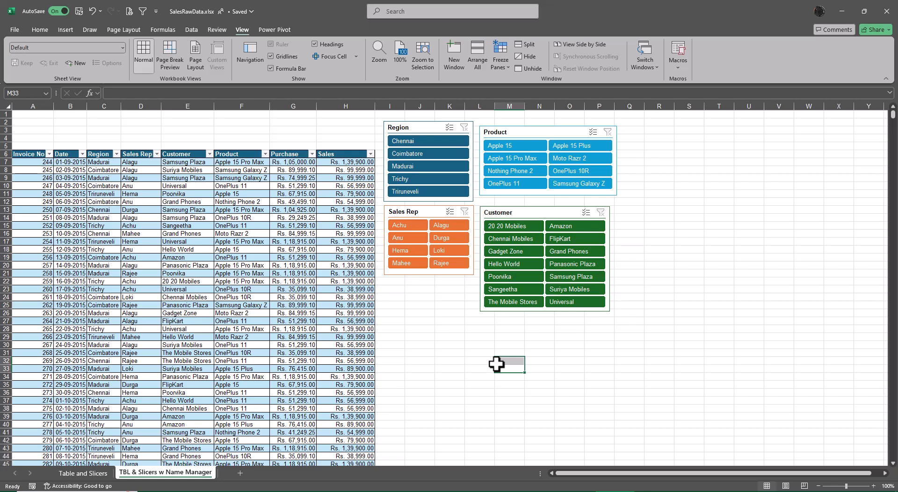
pyautogui.click(423, 338)
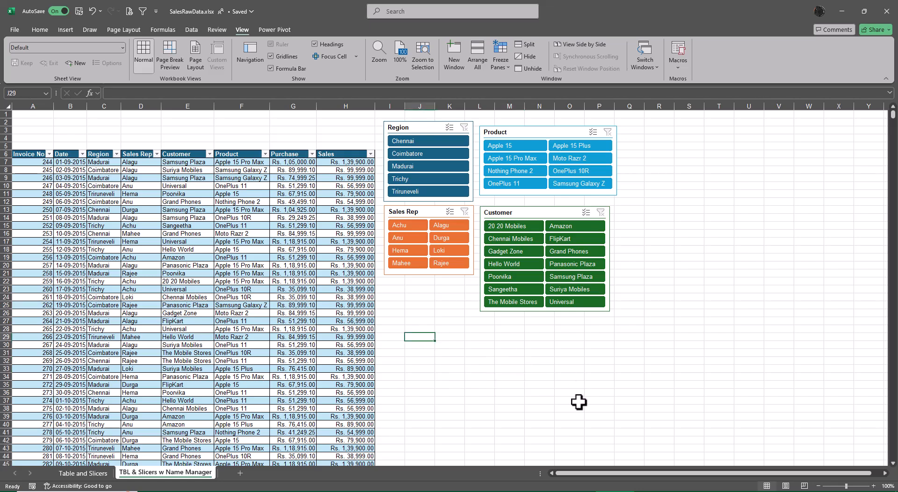
# Step: Enter "Name Manager" in cell R14 and "3 Classification" in cell R15
pyautogui.click(656, 216)
pyautogui.write('Na')
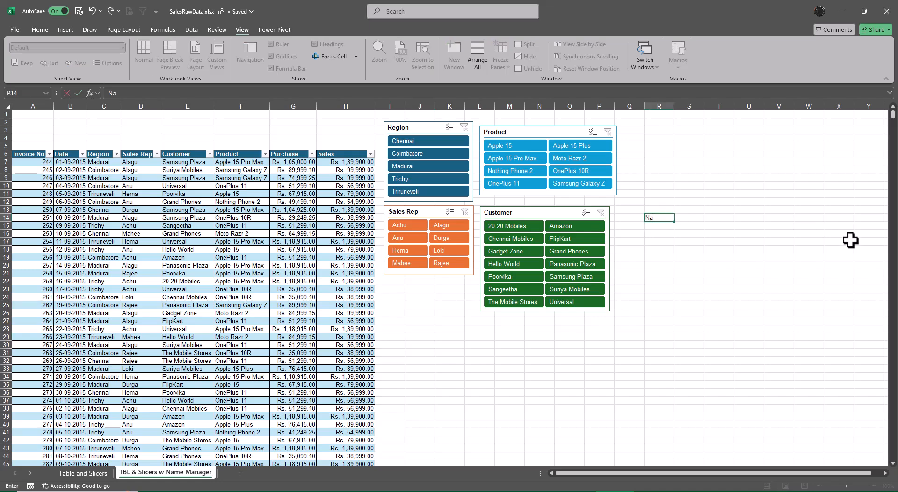
pyautogui.write('me Manager')
pyautogui.press('Return')
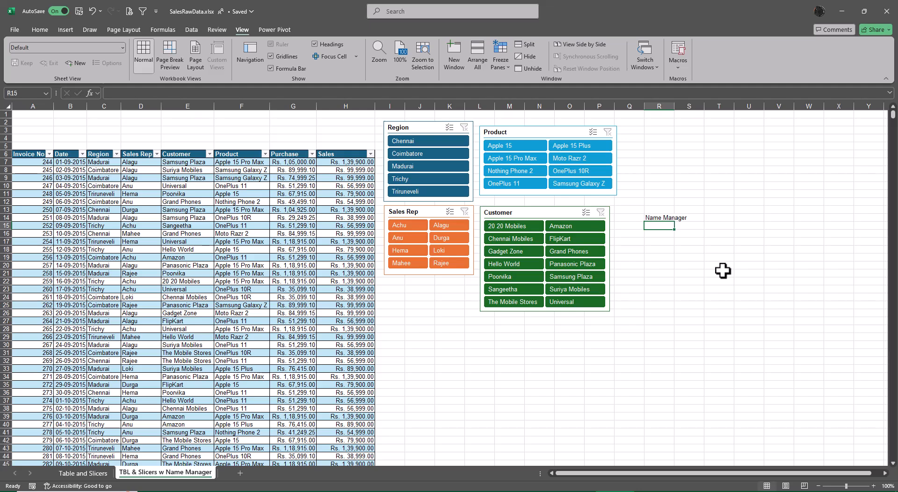
pyautogui.write('3')
pyautogui.write(' Cla')
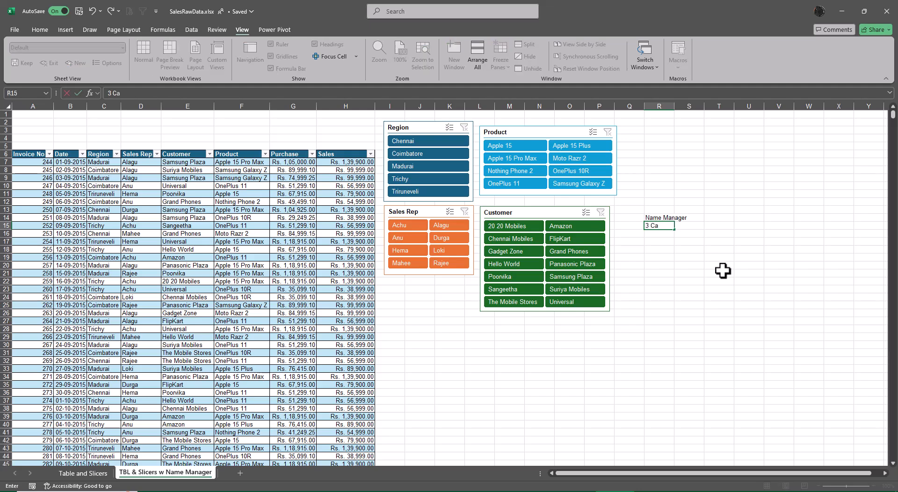
pyautogui.write('ssification')
pyautogui.press('Return')
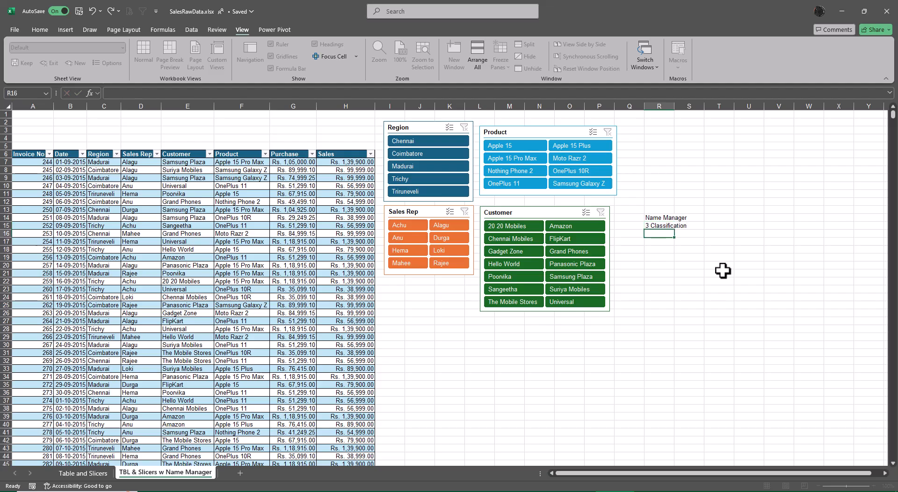
# Step: Enter "Column Based Name Manager" in cell R17
pyautogui.scroll(3, 722, 269)
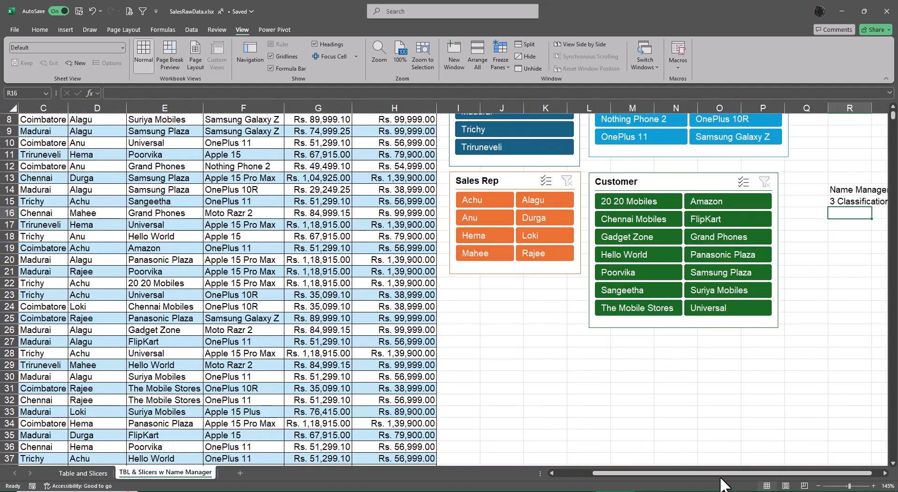
pyautogui.click(885, 473)
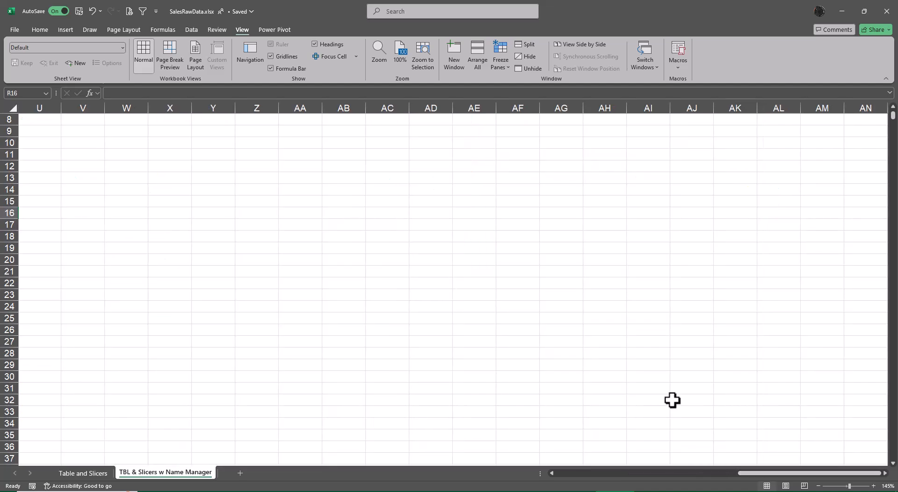
pyautogui.moveTo(784, 474); pyautogui.dragTo(665, 474)
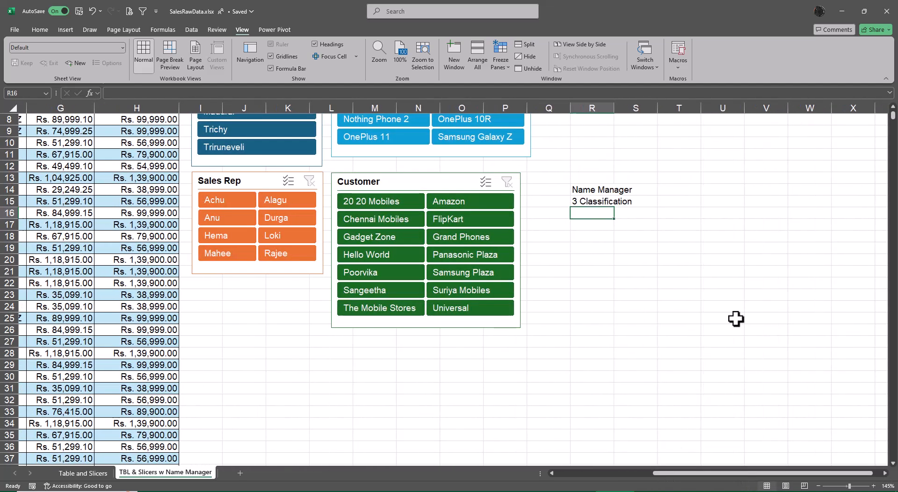
pyautogui.click(587, 225)
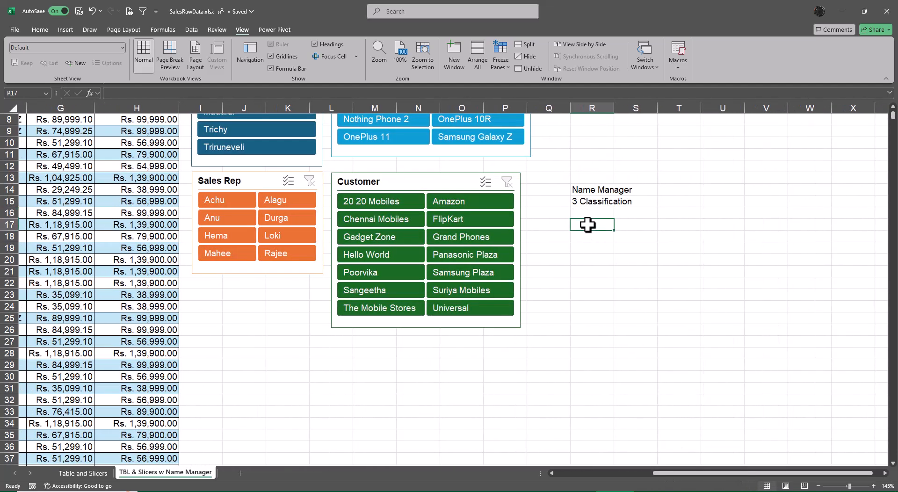
pyautogui.write('Column B')
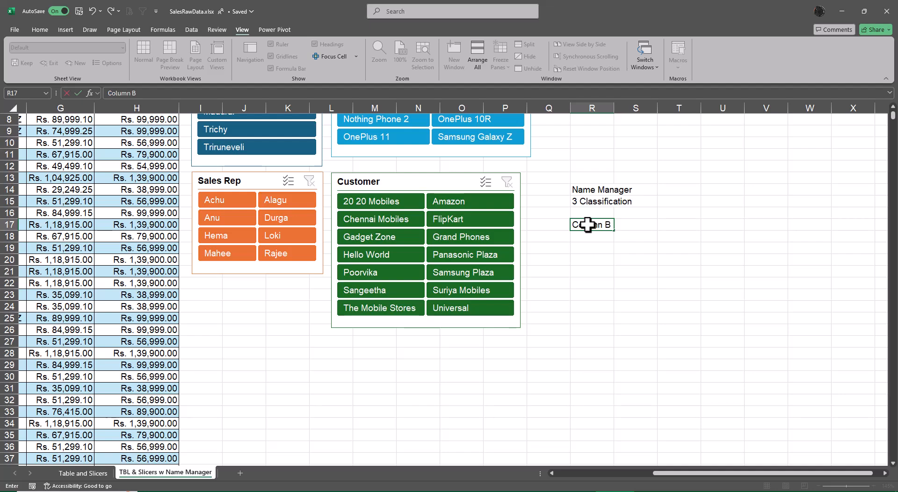
pyautogui.write('ased Name Manager')
pyautogui.press('Return')
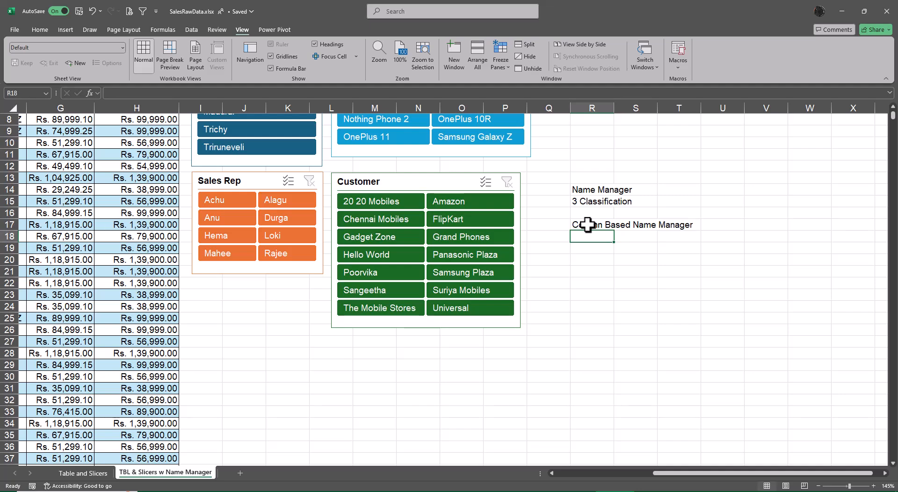
# Step: Enter "Range Based Name Manager" in cell R18 and "Cell Based Name Manager" in cell R19
pyautogui.write('Range ')
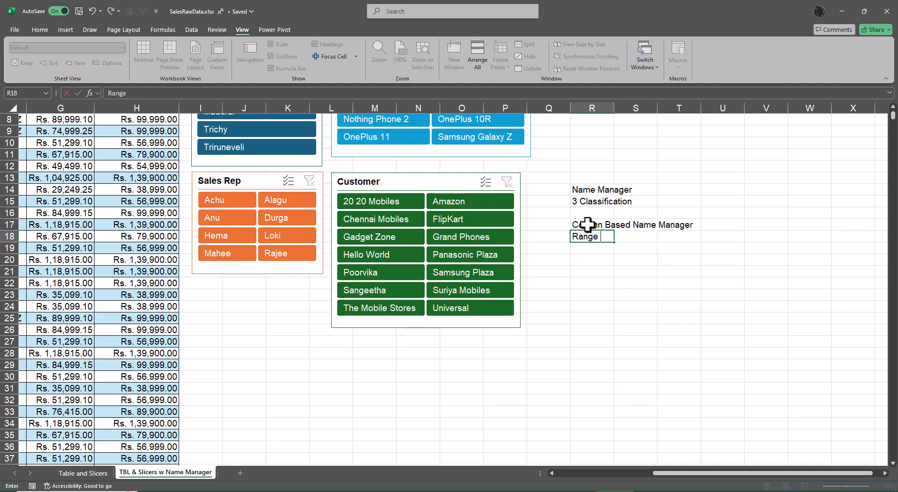
pyautogui.write('Based Name ')
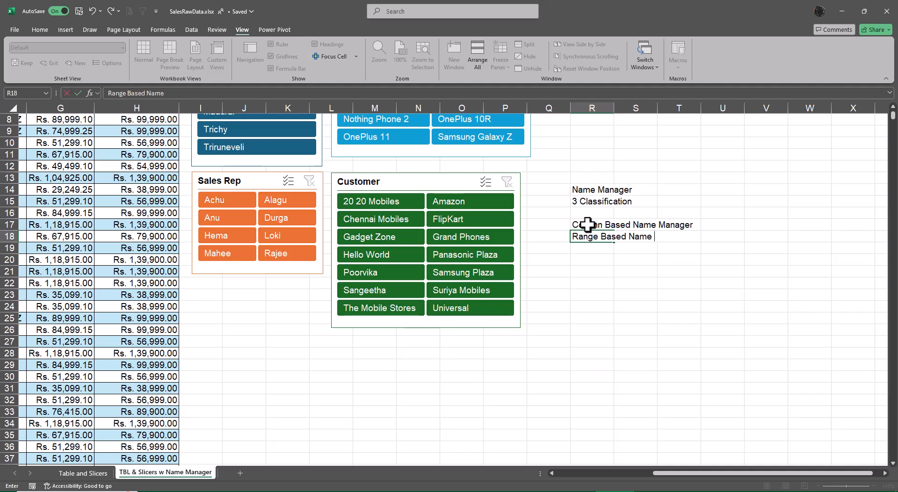
pyautogui.write('Manager')
pyautogui.press('Return')
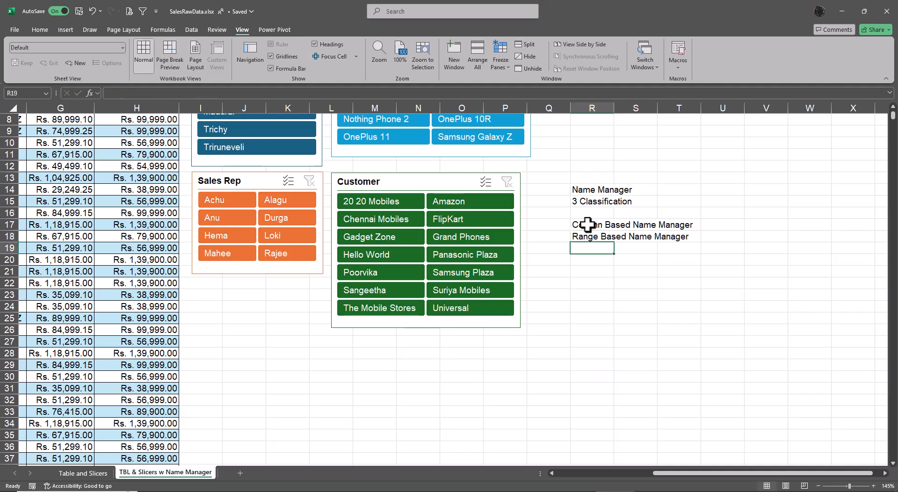
pyautogui.write('Cell Ba')
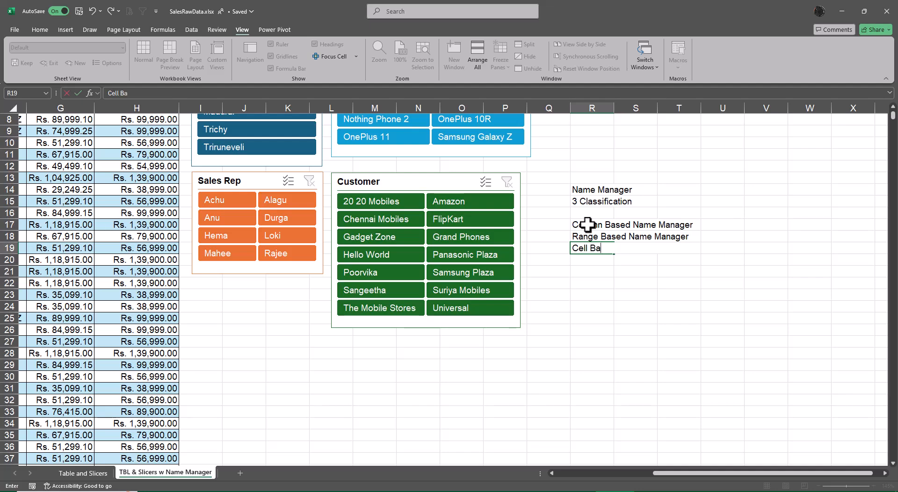
pyautogui.write('sed Name Manager')
pyautogui.press('Return')
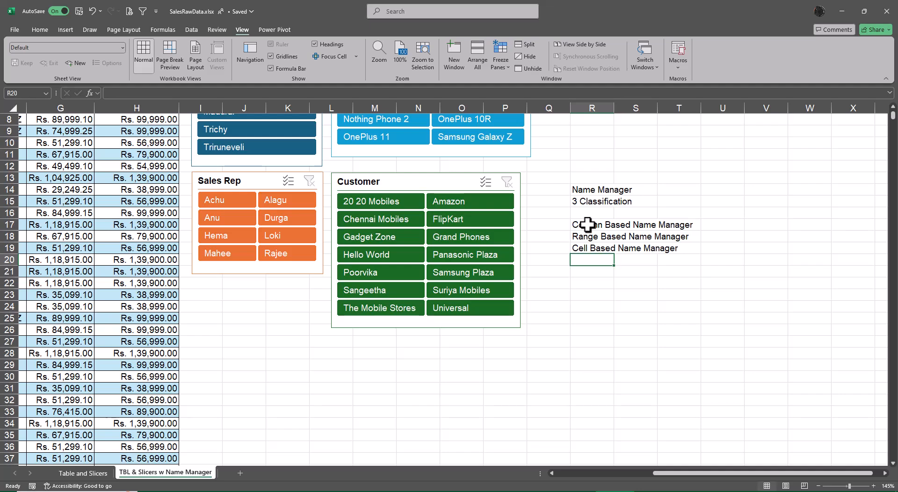
# Step: Make the Name Manager heading in R14:T14 bold and underlined
pyautogui.press('Up')
pyautogui.press('Up')
pyautogui.press('Up')
pyautogui.press('Up')
pyautogui.press('Up')
pyautogui.press('Up')
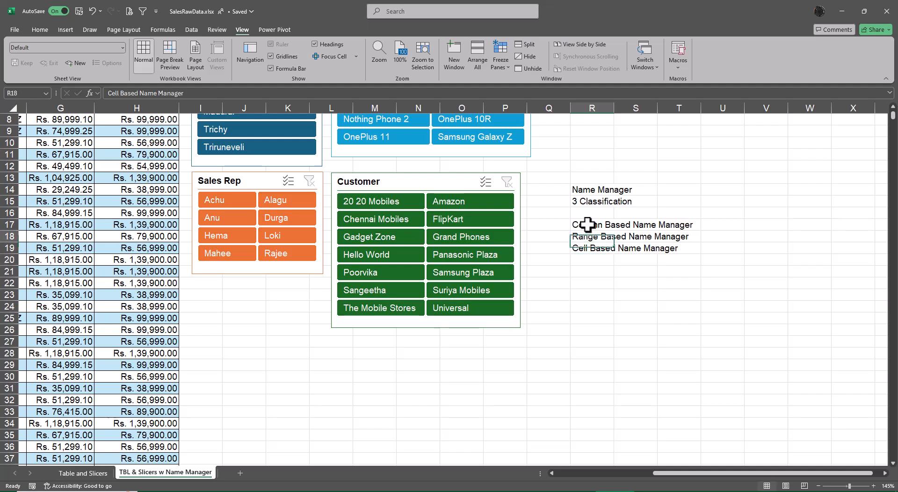
pyautogui.hotkey('shift', 'Right')
pyautogui.hotkey('shift', 'Right')
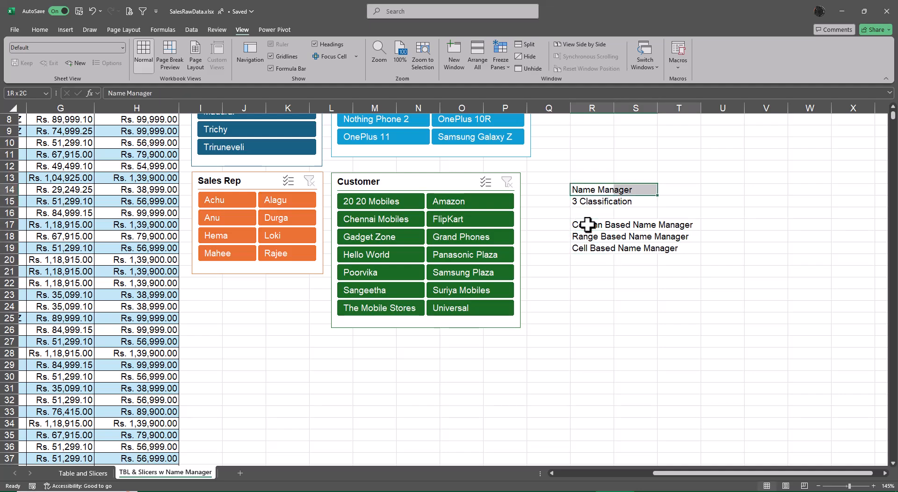
pyautogui.hotkey('ctrl', 'b')
pyautogui.hotkey('ctrl', 'u')
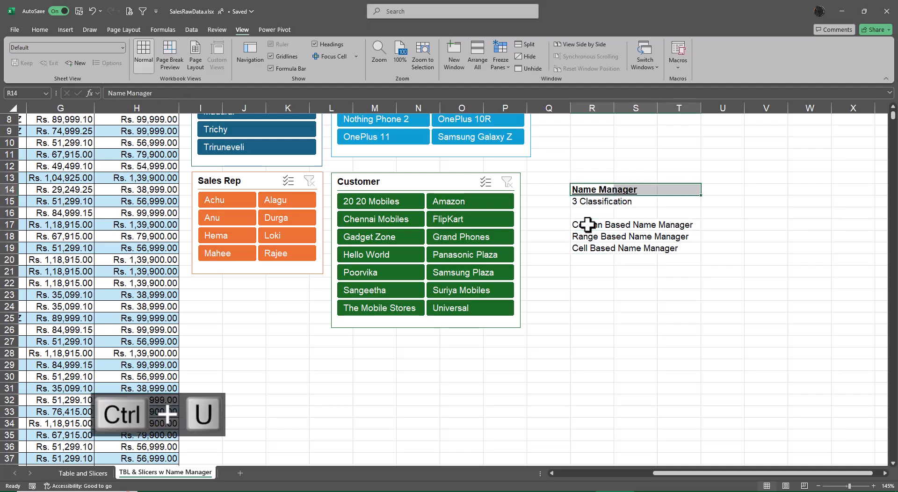
# Step: Merge and center the Name Manager heading across R14:T14
pyautogui.press('alt')
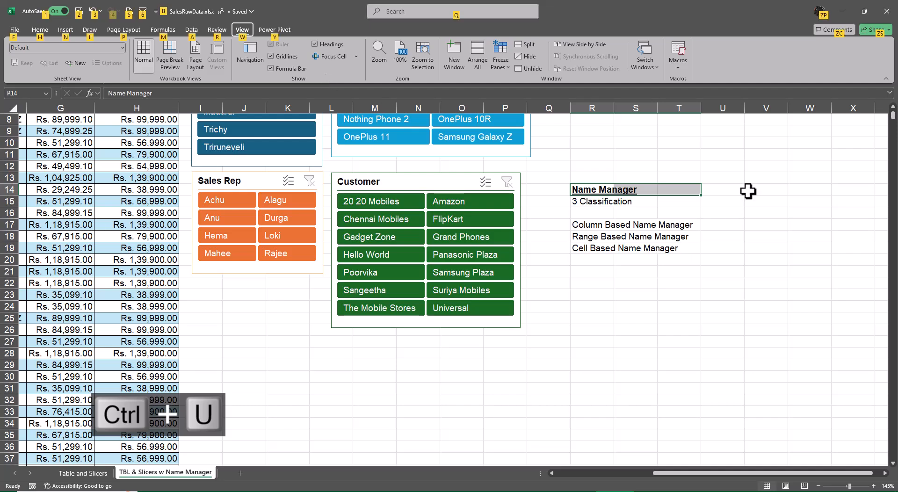
pyautogui.press('h')
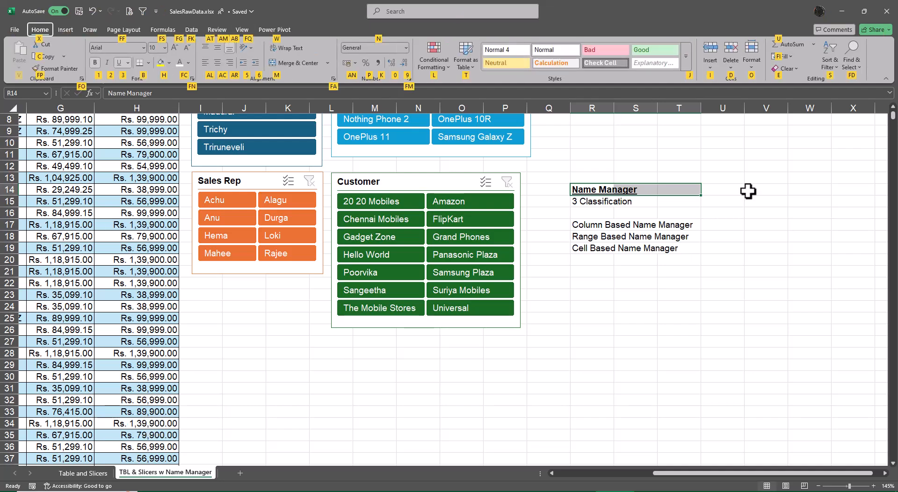
pyautogui.press('m')
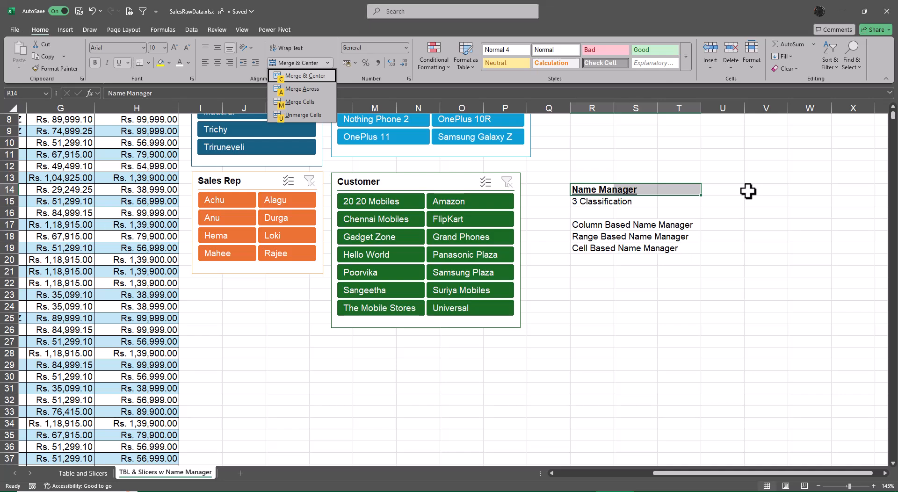
pyautogui.press('c')
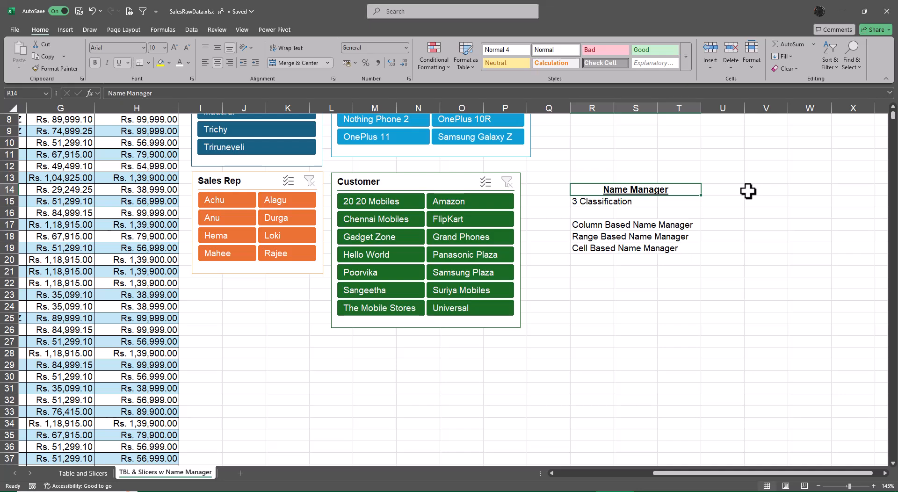
# Step: Merge and center the 3 Classification heading across R15:T15 and make it bold and underlined
pyautogui.press('Down')
pyautogui.hotkey('shift', 'Right')
pyautogui.hotkey('shift', 'Right')
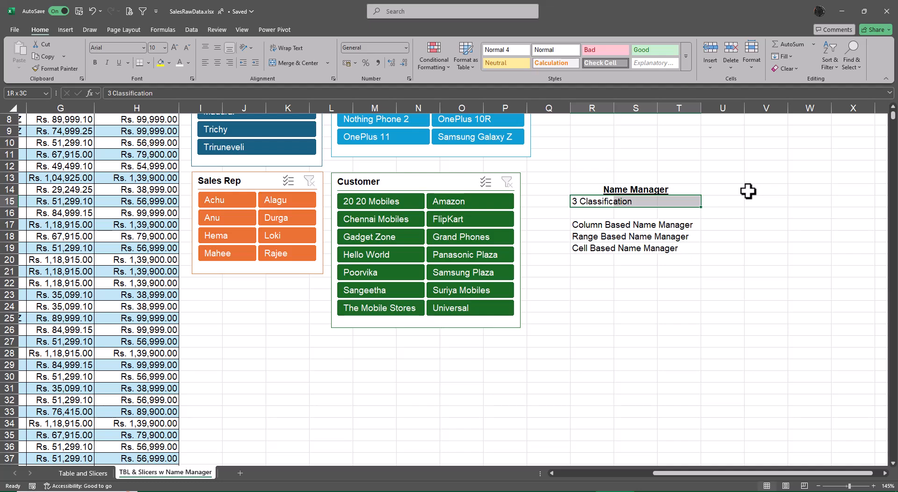
pyautogui.press('alt')
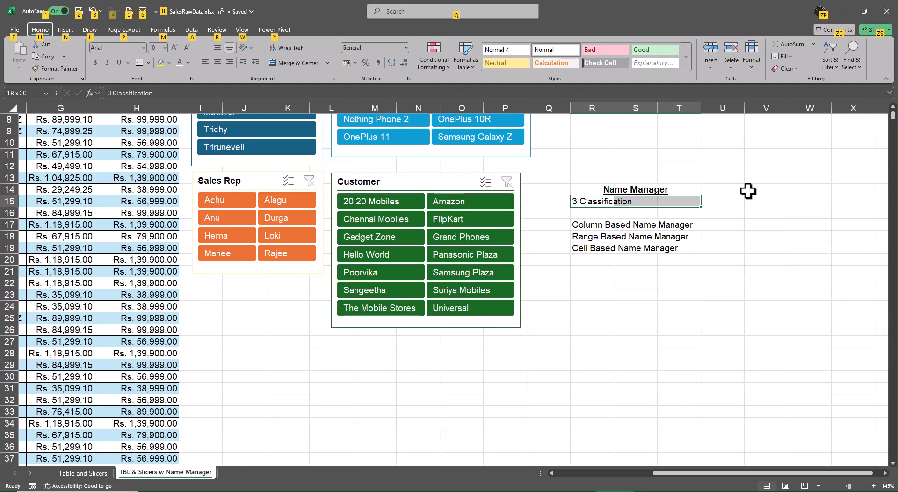
pyautogui.press('h')
pyautogui.press('m')
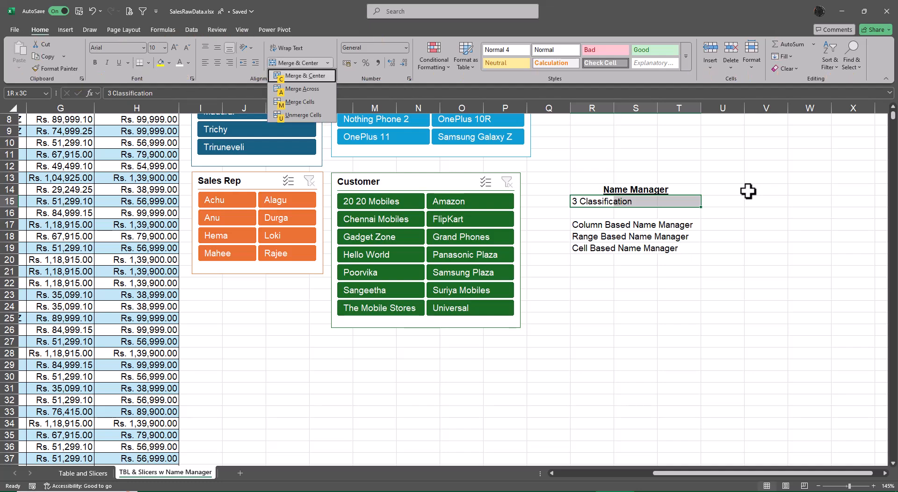
pyautogui.press('c')
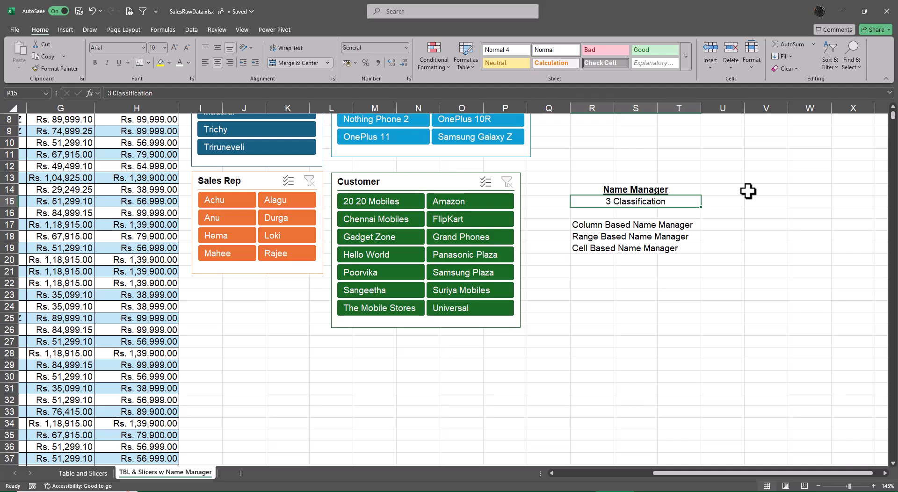
pyautogui.hotkey('ctrl', 'b')
pyautogui.hotkey('ctrl', 'u')
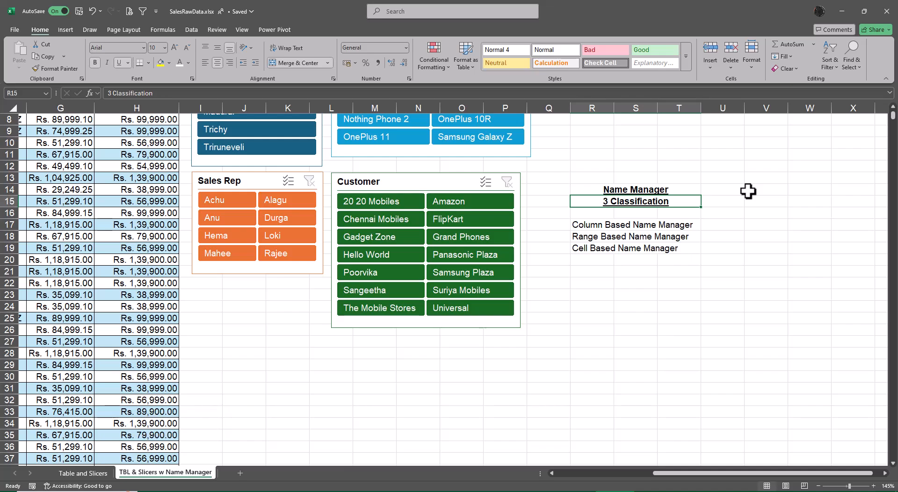
# Step: AutoFit the column widths of the entire sales table, from Invoice No to Sales
pyautogui.hotkey('ctrl', 'Left')
pyautogui.hotkey('ctrl', 'Left')
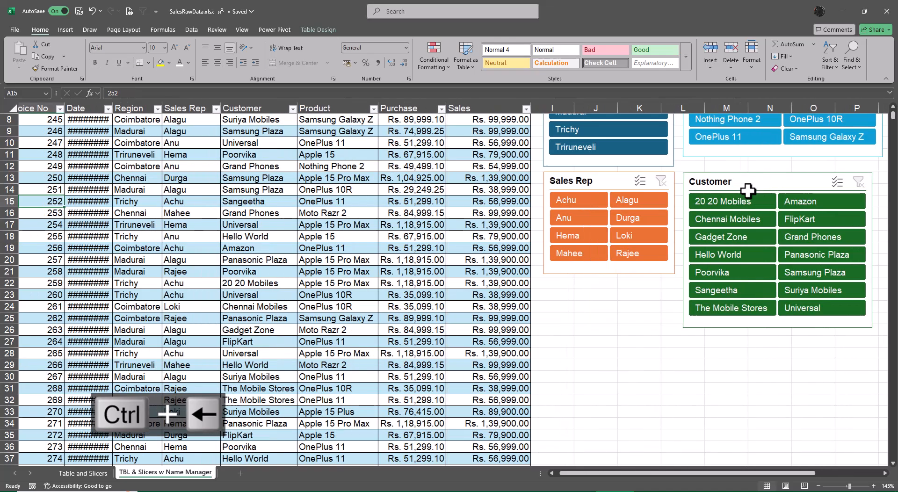
pyautogui.hotkey('ctrl', 'Up')
pyautogui.hotkey('ctrl', 'shift', 'Right')
pyautogui.hotkey('ctrl', 'shift', 'Down')
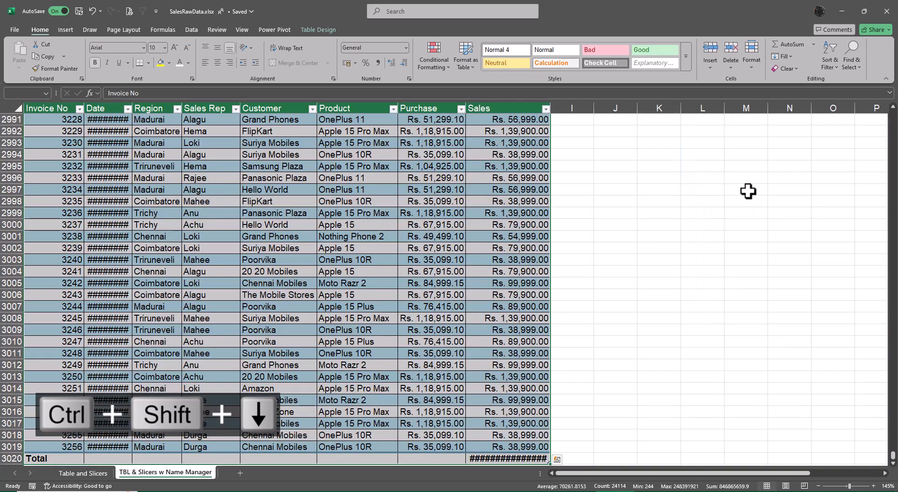
pyautogui.hotkey('alt', 'o')
pyautogui.hotkey('alt', 'a')
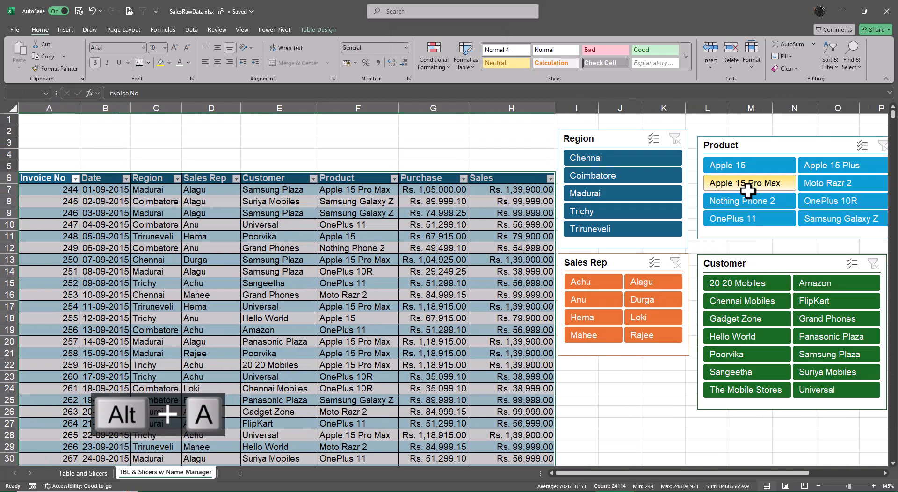
pyautogui.press('Right')
pyautogui.press('Left')
pyautogui.press('Up')
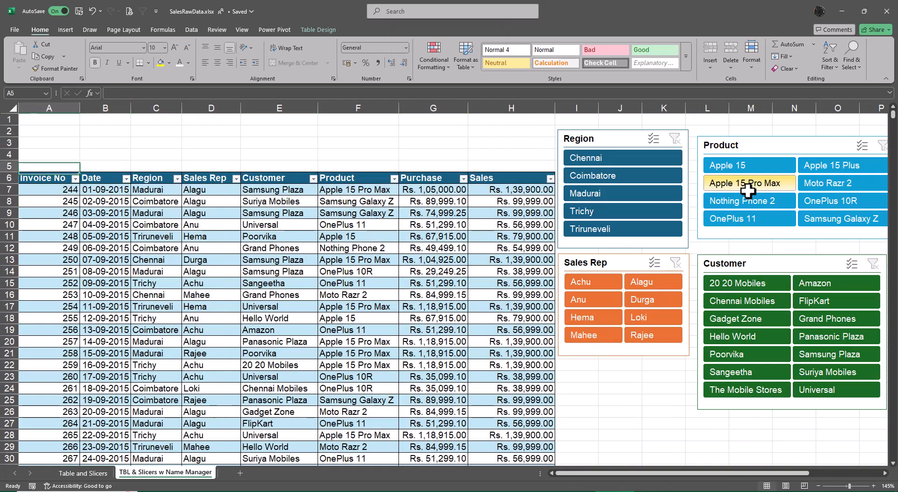
# Step: Create names from the top row of the sales range A6:H3019, excluding the Total row
pyautogui.press('Down')
pyautogui.hotkey('ctrl', 'shift', 'Right')
pyautogui.hotkey('ctrl', 'shift', 'Down')
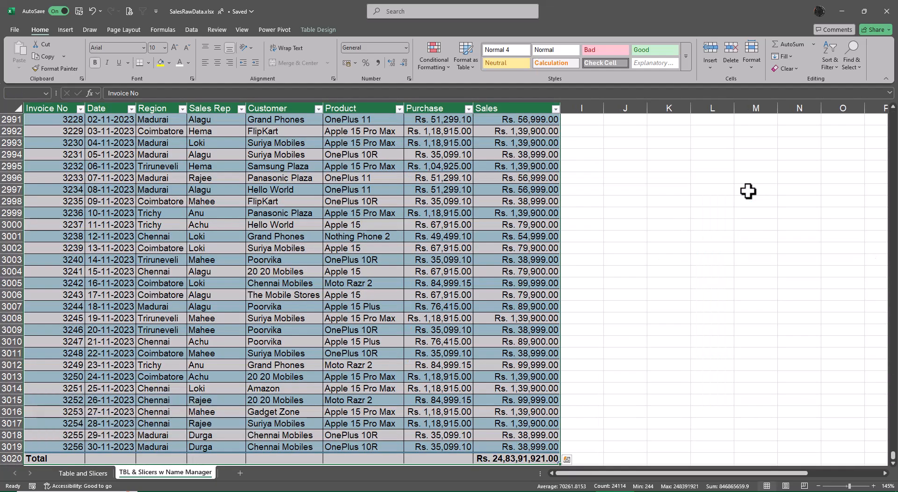
pyautogui.hotkey('shift', 'Up')
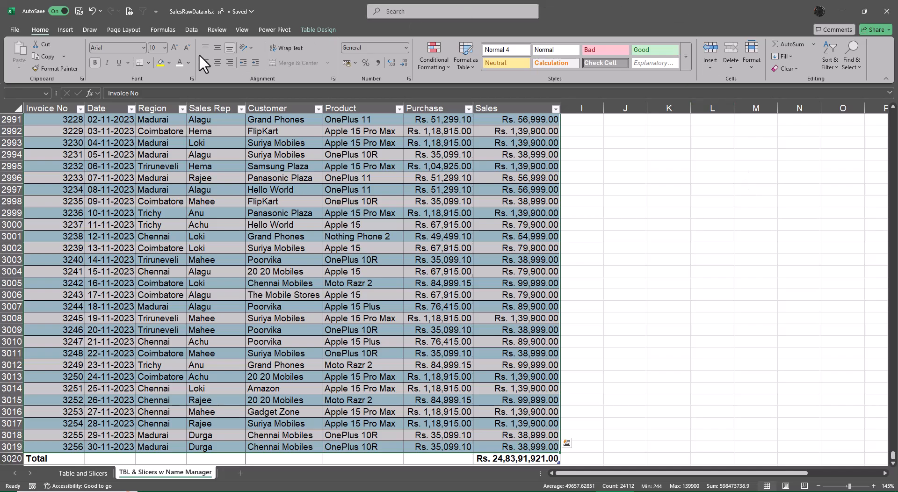
pyautogui.click(172, 30)
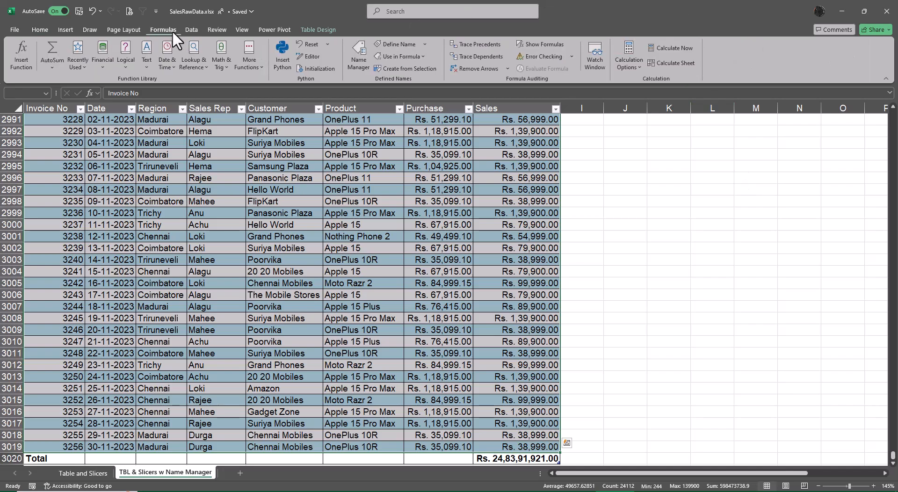
pyautogui.click(406, 69)
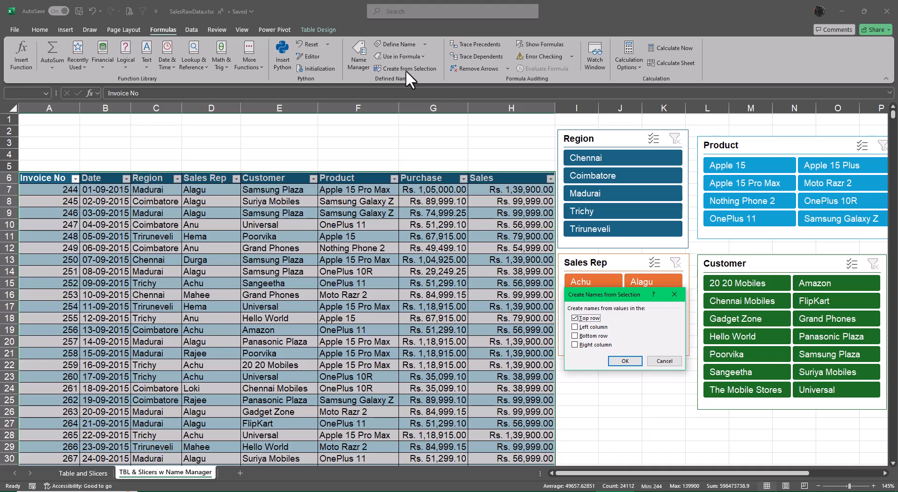
pyautogui.moveTo(600, 292); pyautogui.dragTo(294, 131)
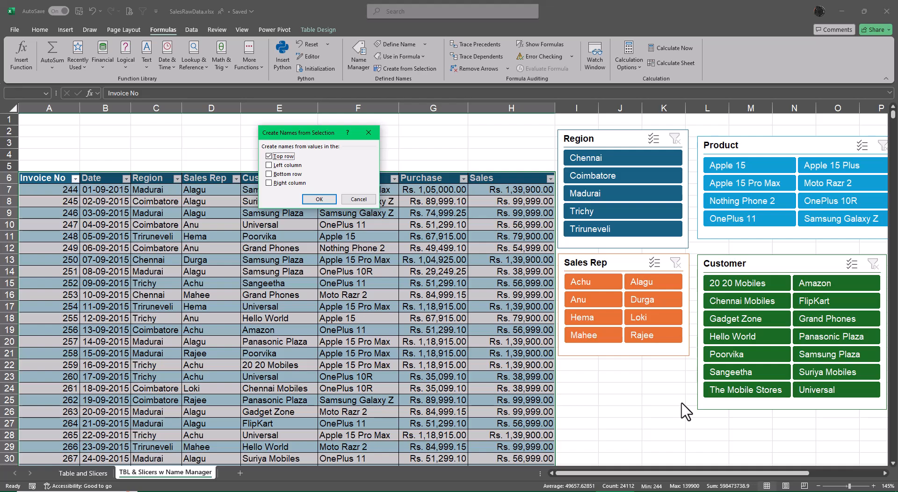
# Step: Complete the creation of column names from the header row, and review the names and their scopes in Name Manager
pyautogui.click(321, 198)
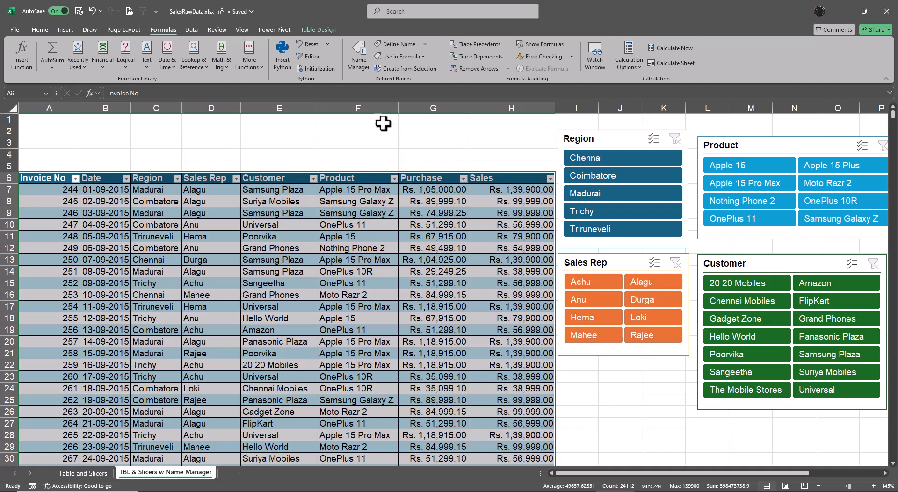
pyautogui.click(360, 57)
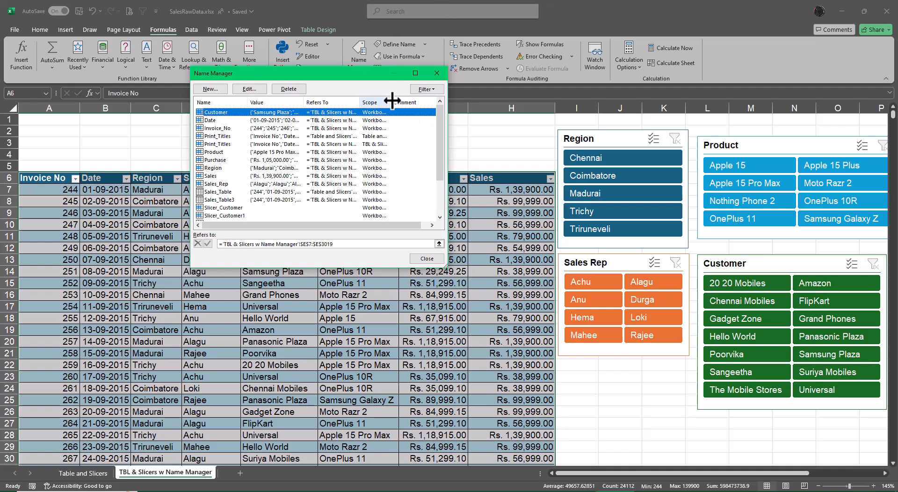
pyautogui.moveTo(391, 102); pyautogui.dragTo(437, 100)
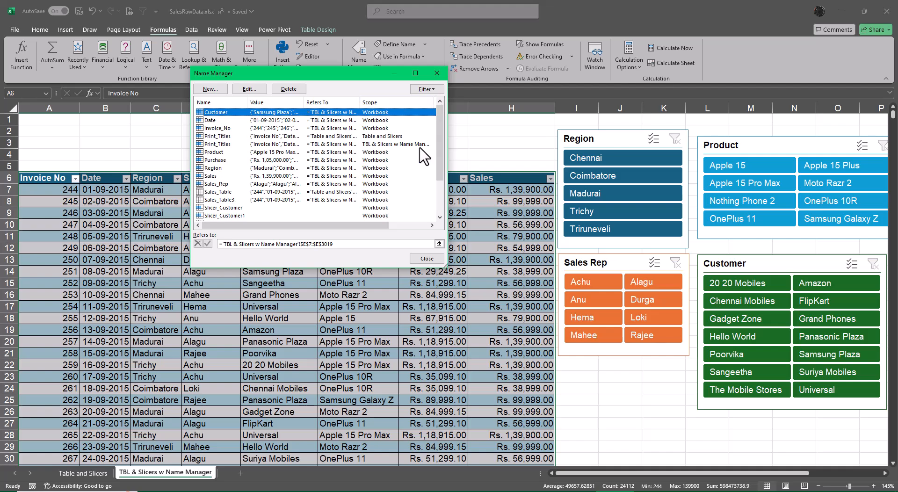
pyautogui.scroll(-2, 425, 157)
pyautogui.press('Home')
pyautogui.click(435, 259)
# Step: Begin a SUBTOTAL formula in cell V8 and browse its full list of function numbers
pyautogui.click(640, 435)
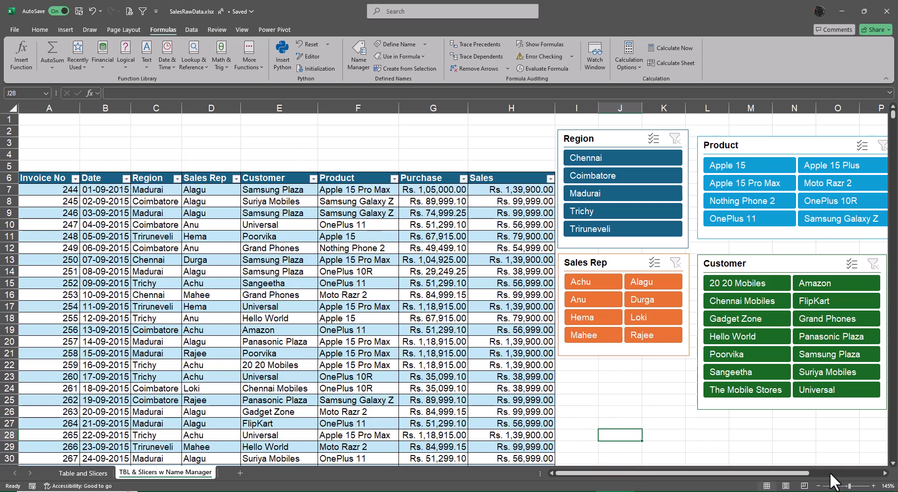
pyautogui.click(884, 473)
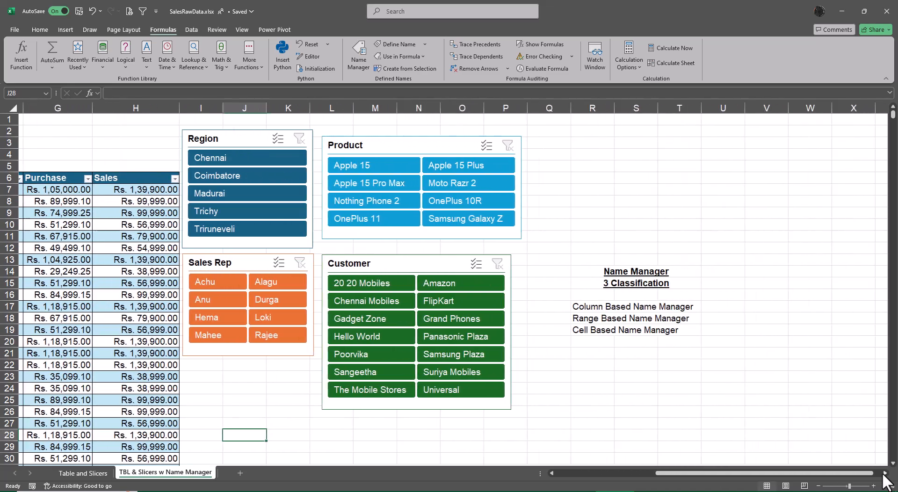
pyautogui.click(604, 200)
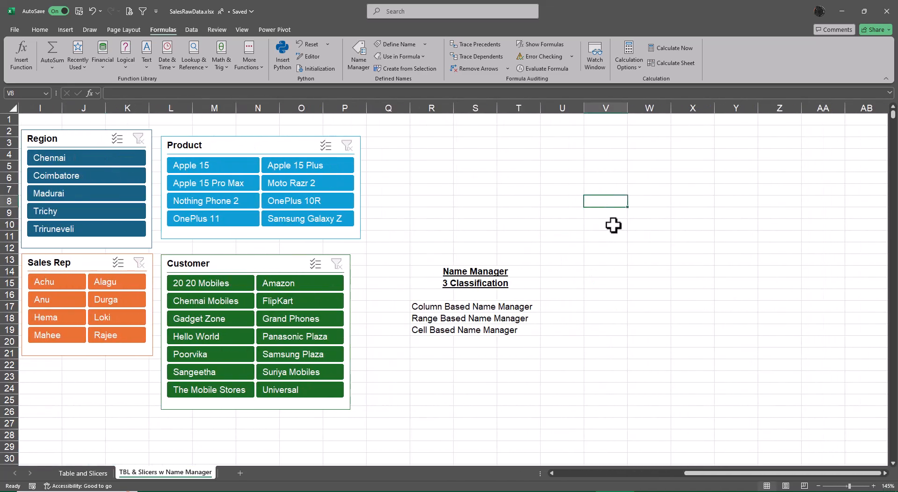
pyautogui.write('=sub')
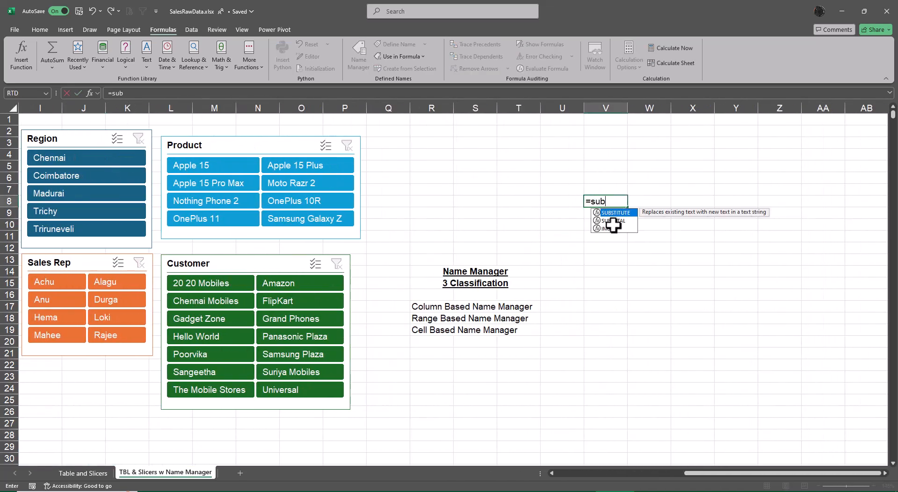
pyautogui.press('Tab')
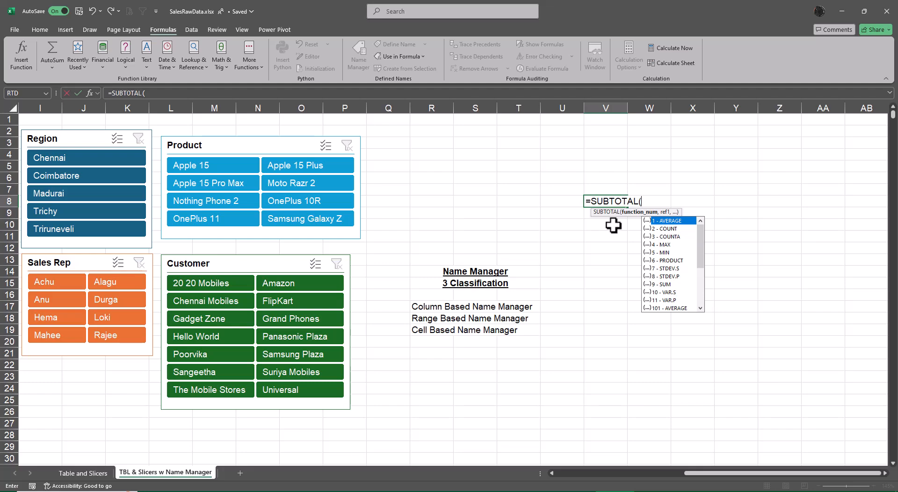
pyautogui.moveTo(701, 248); pyautogui.dragTo(708, 287)
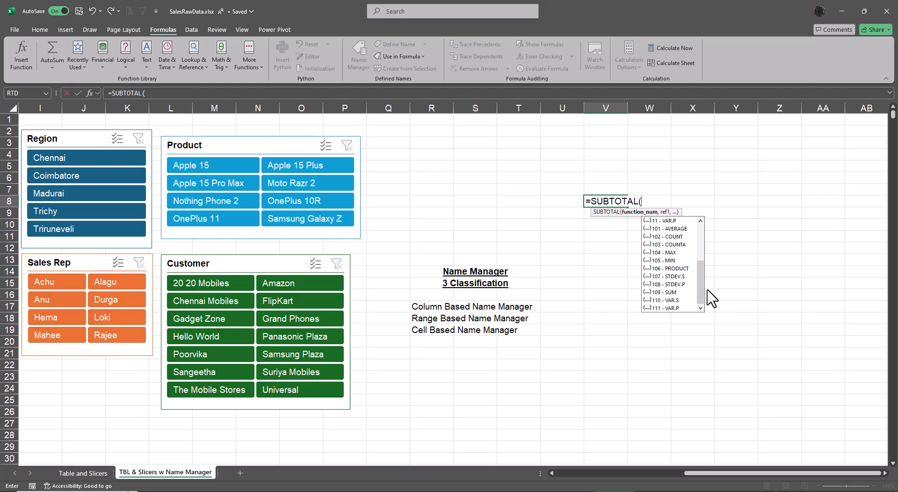
pyautogui.moveTo(701, 294); pyautogui.dragTo(710, 226)
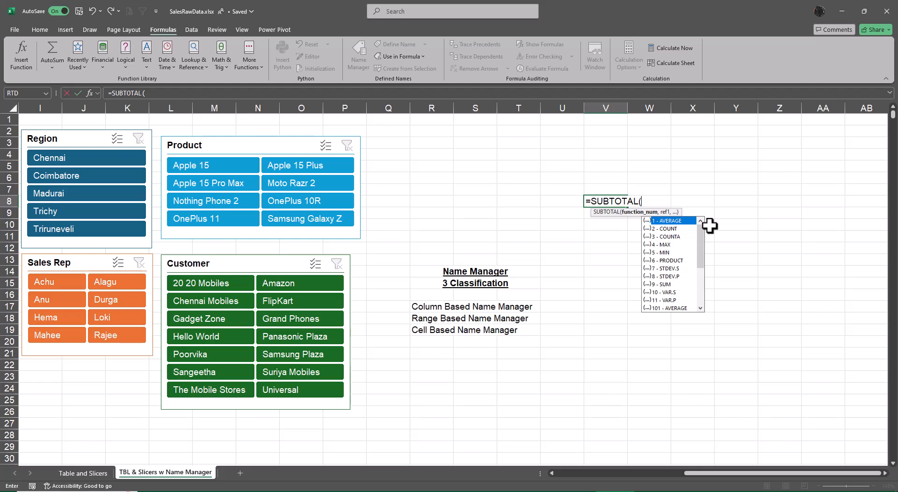
# Step: Capture the SUBTOTAL formula with its function list in the Snipping Tool, copy the snip and close the tool
pyautogui.click(84, 491)
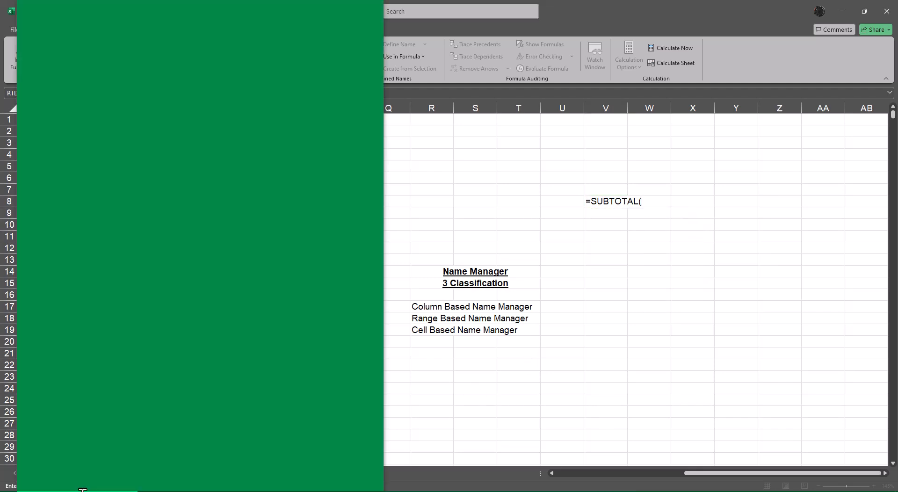
pyautogui.write('sni')
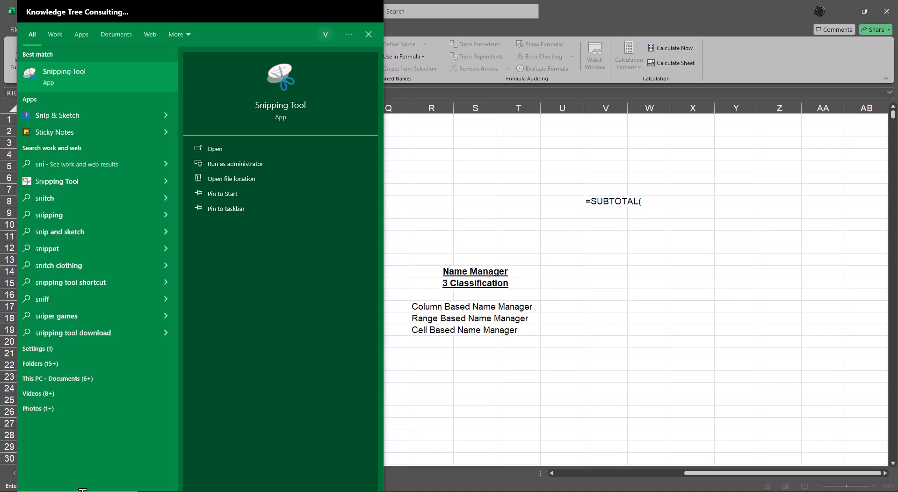
pyautogui.press('Return')
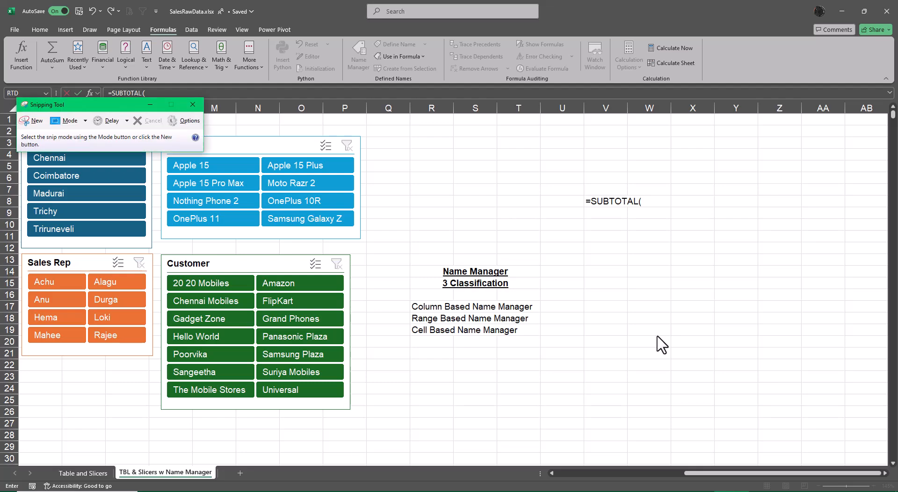
pyautogui.click(36, 121)
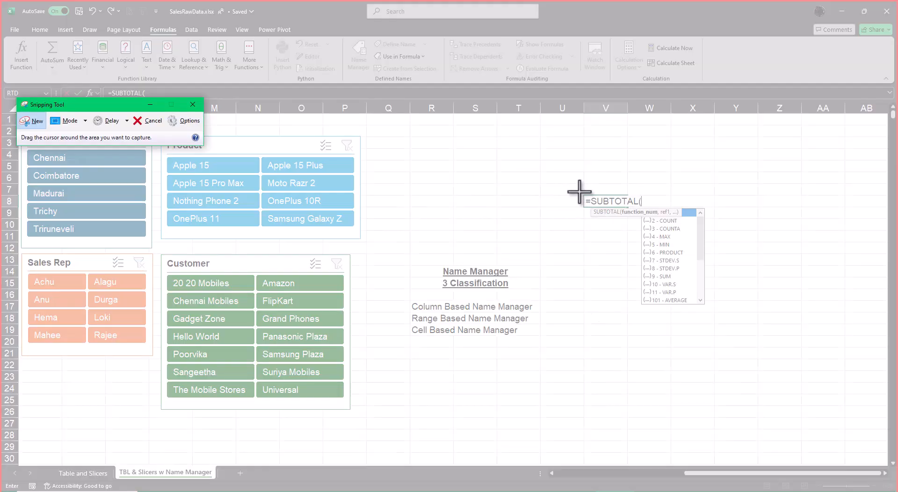
pyautogui.moveTo(579, 192); pyautogui.dragTo(713, 297)
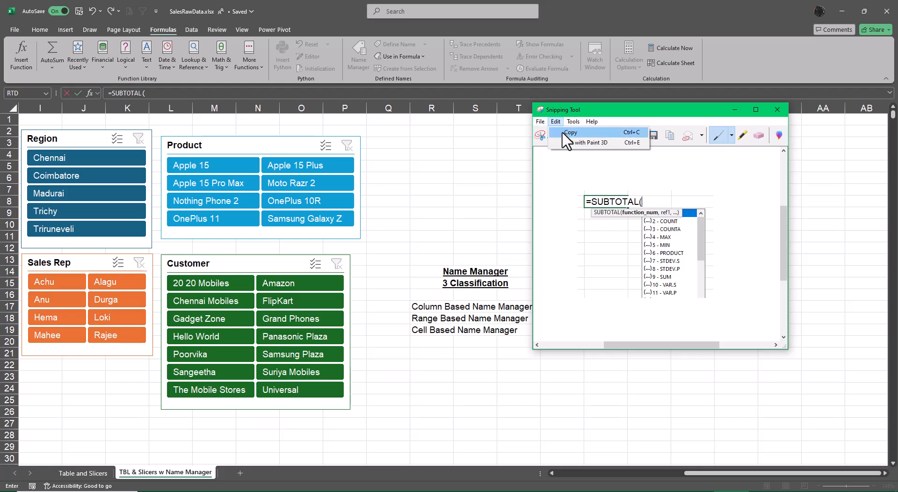
pyautogui.click(781, 116)
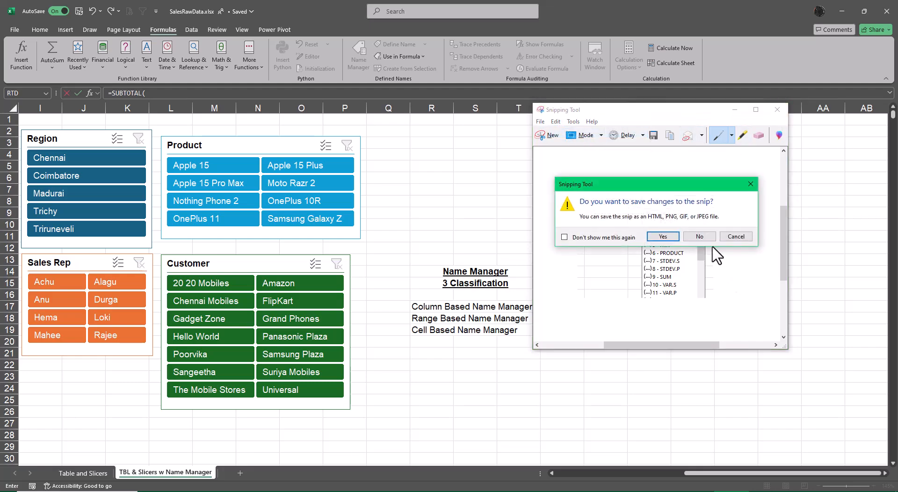
pyautogui.click(737, 235)
# Step: Cancel the unfinished formula, paste the snip into the sheet and reposition it, and undo both the move and the paste
pyautogui.press('Escape')
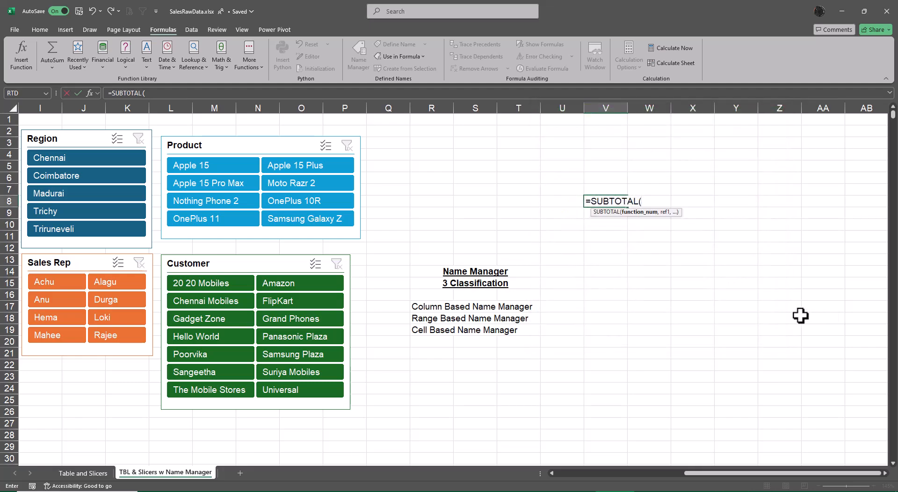
pyautogui.press('Escape')
pyautogui.hotkey('ctrl', 'v')
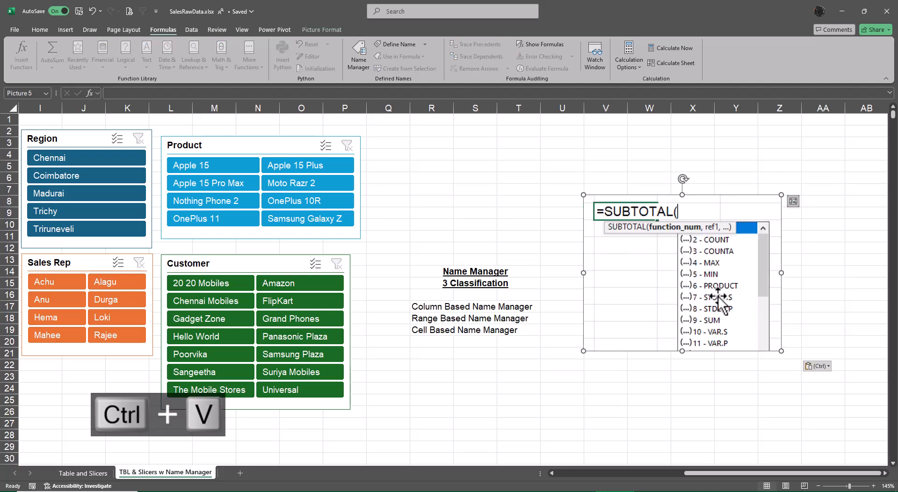
pyautogui.moveTo(717, 299); pyautogui.dragTo(694, 290)
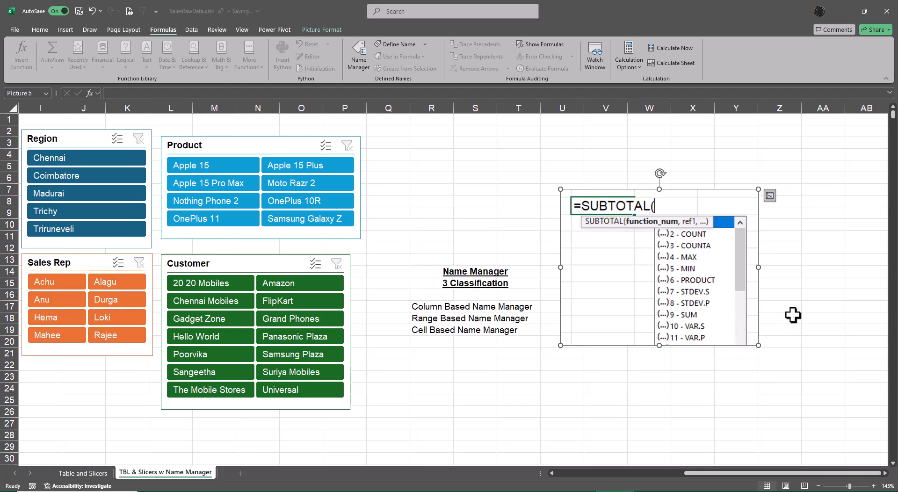
pyautogui.hotkey('ctrl', 'z')
pyautogui.hotkey('ctrl', 'z')
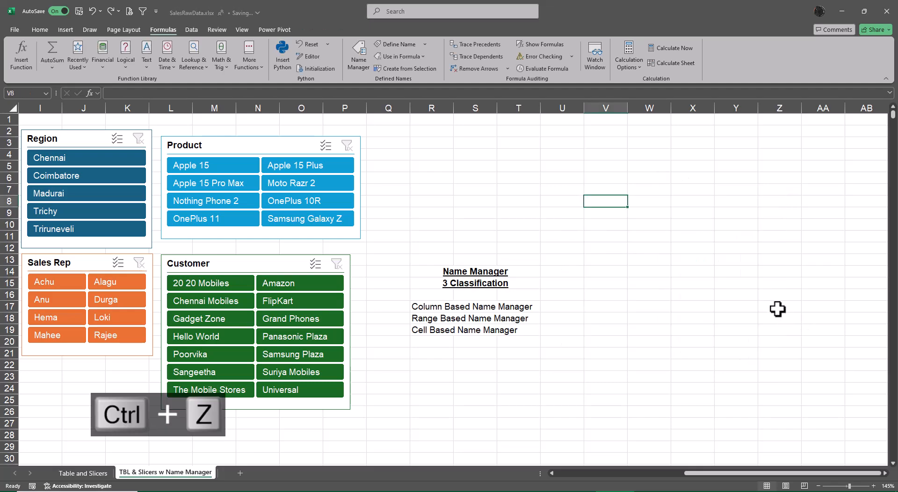
# Step: Start a SUBTOTAL formula in cell V8 up to its function number argument
pyautogui.write('=subt')
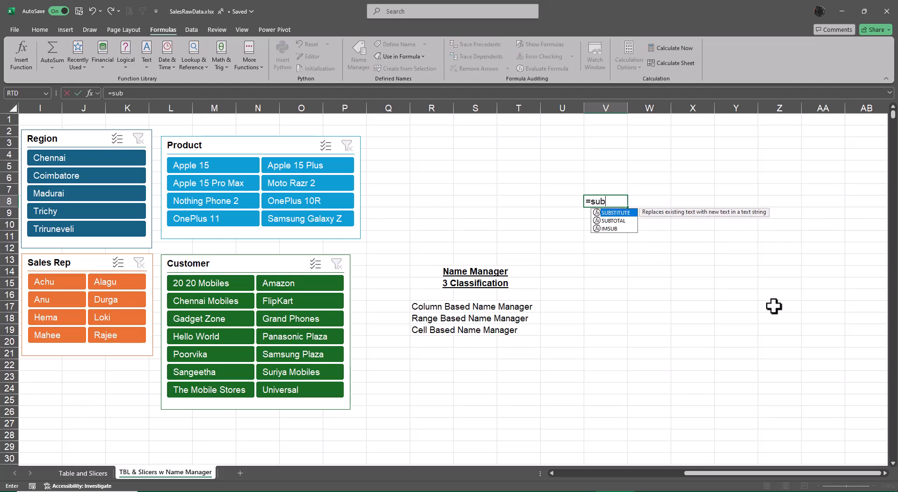
pyautogui.press('Tab')
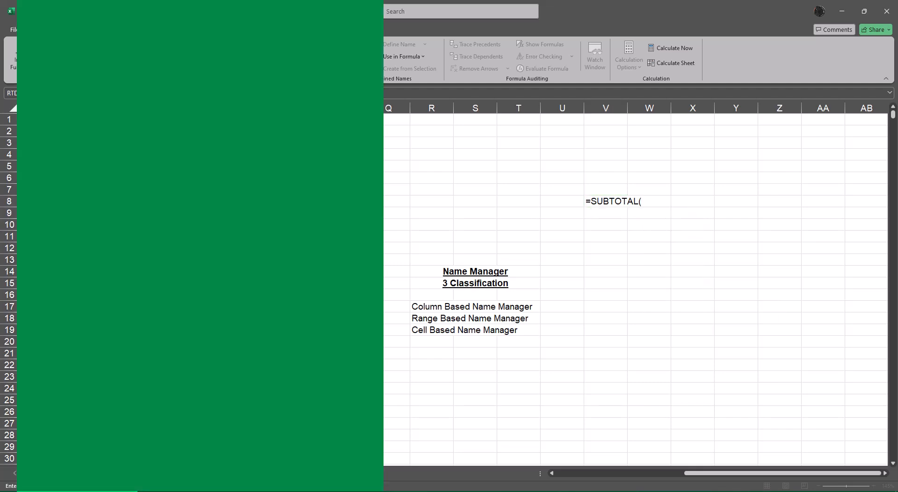
pyautogui.write('sn')
pyautogui.press('Return')
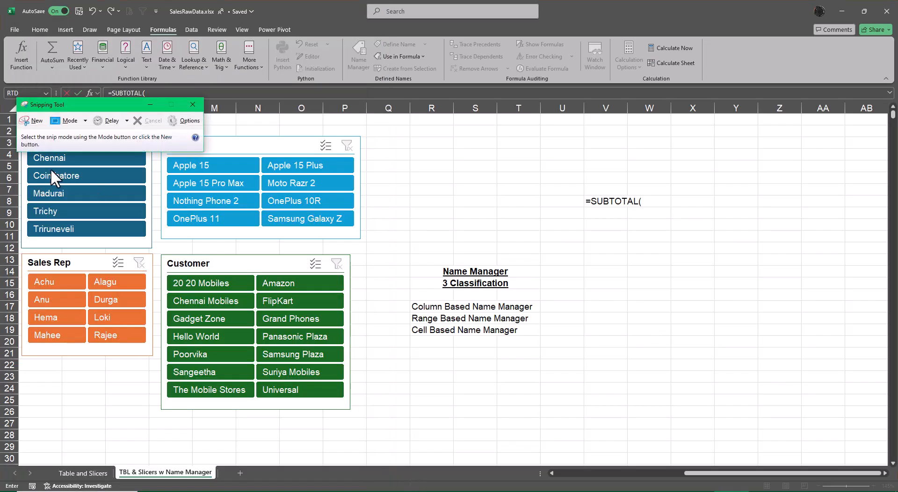
pyautogui.click(34, 121)
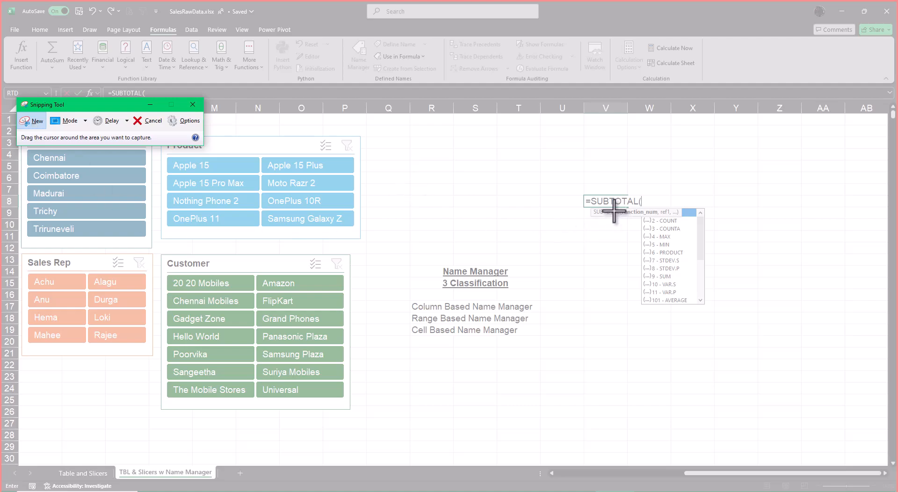
pyautogui.press('Escape')
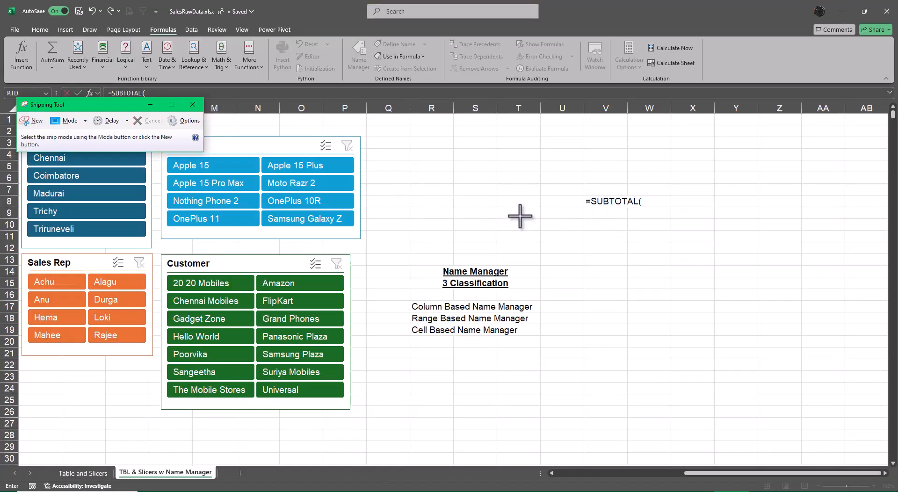
# Step: Return to the formula in V8 and move the SUBTOTAL argument hint above the cell, clear of the function list
pyautogui.click(615, 201)
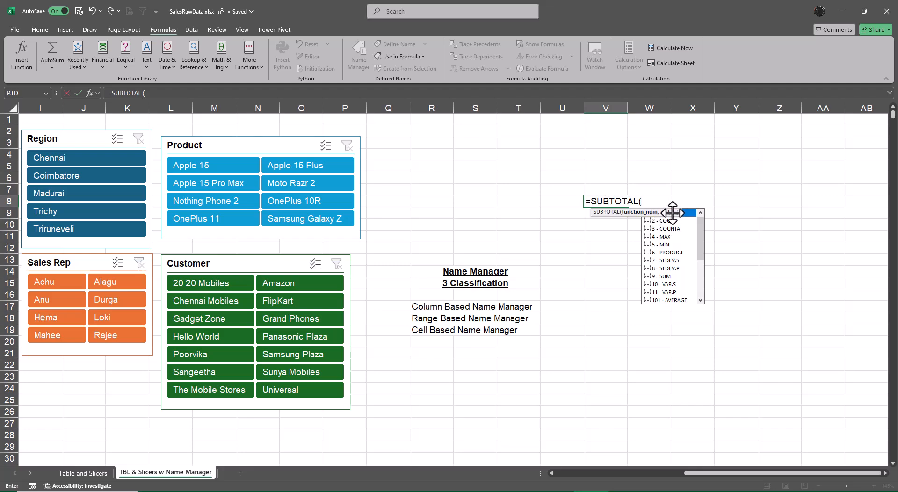
pyautogui.moveTo(673, 213); pyautogui.dragTo(670, 189)
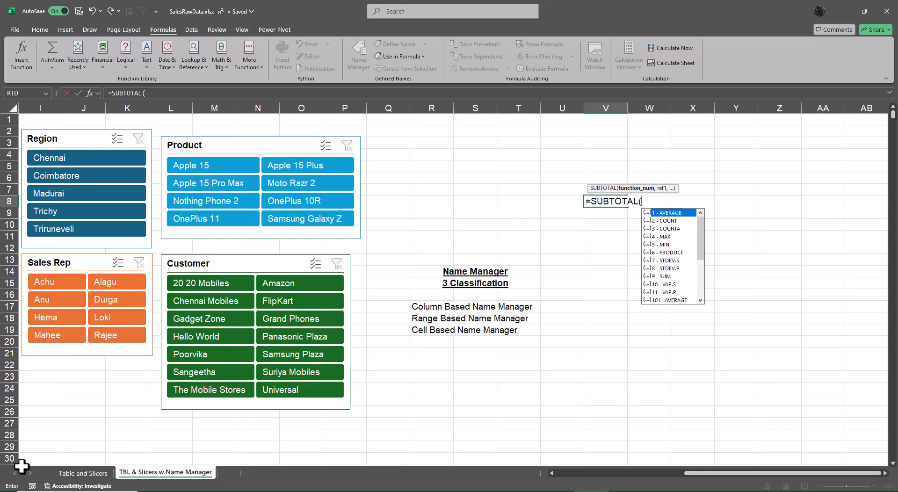
# Step: Try to snip the SUBTOTAL formula area around V8 with the Snipping Tool, and close the capture
pyautogui.click(732, 491)
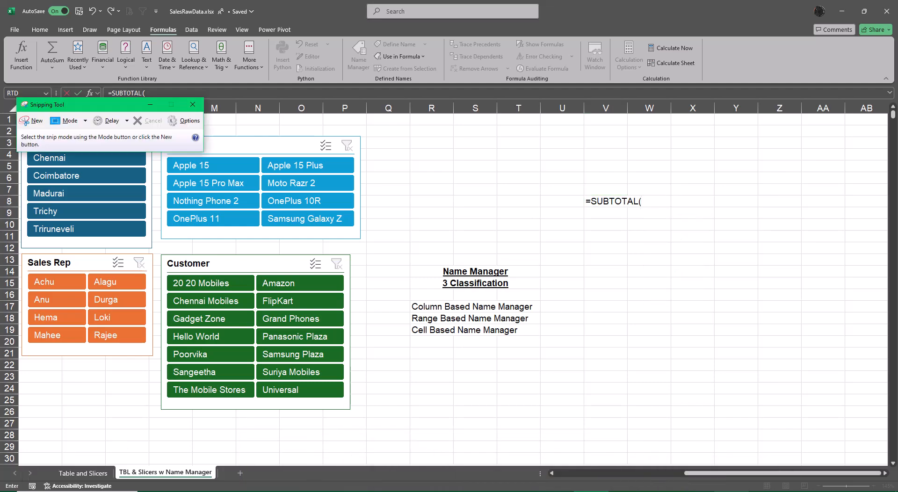
pyautogui.click(34, 120)
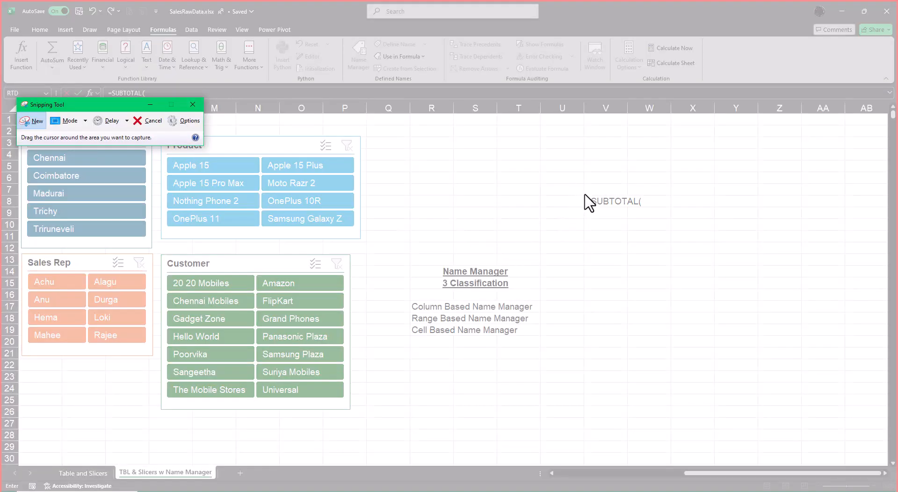
pyautogui.moveTo(584, 190); pyautogui.dragTo(684, 269)
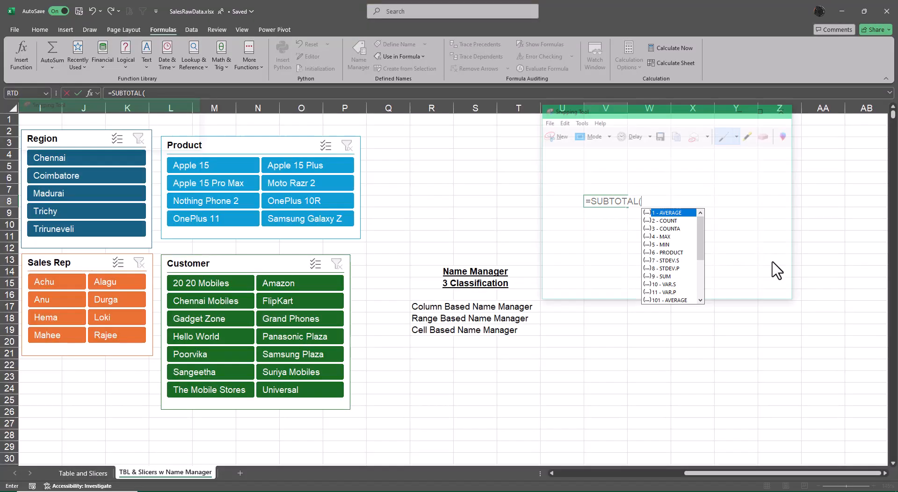
pyautogui.click(784, 109)
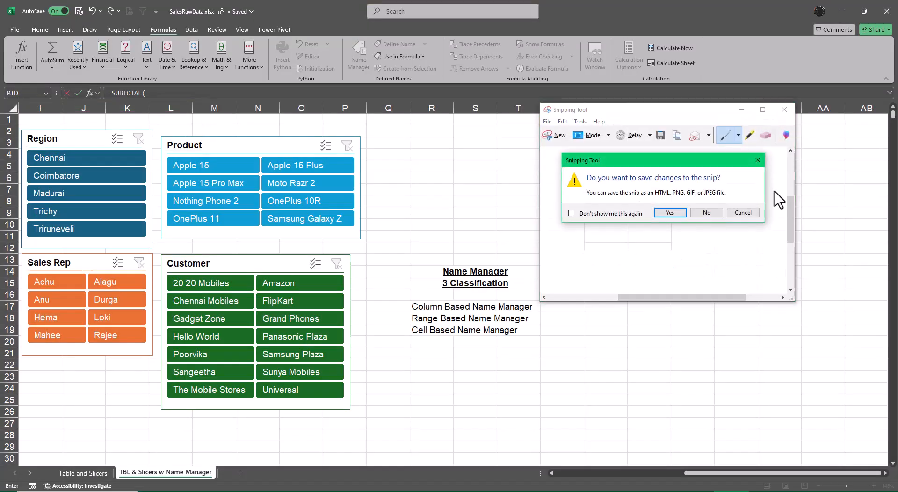
pyautogui.click(652, 213)
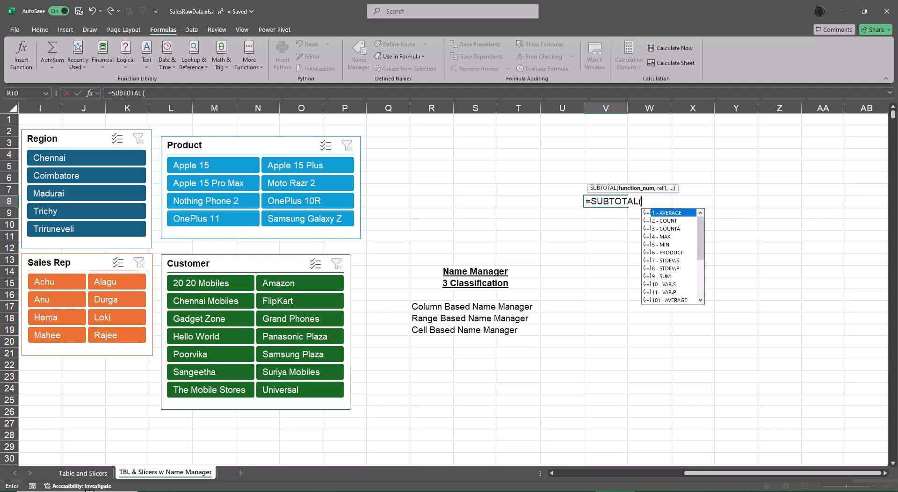
# Step: Snip the area around V8 showing the SUBTOTAL formula with its function list, and close the capture
pyautogui.click(82, 491)
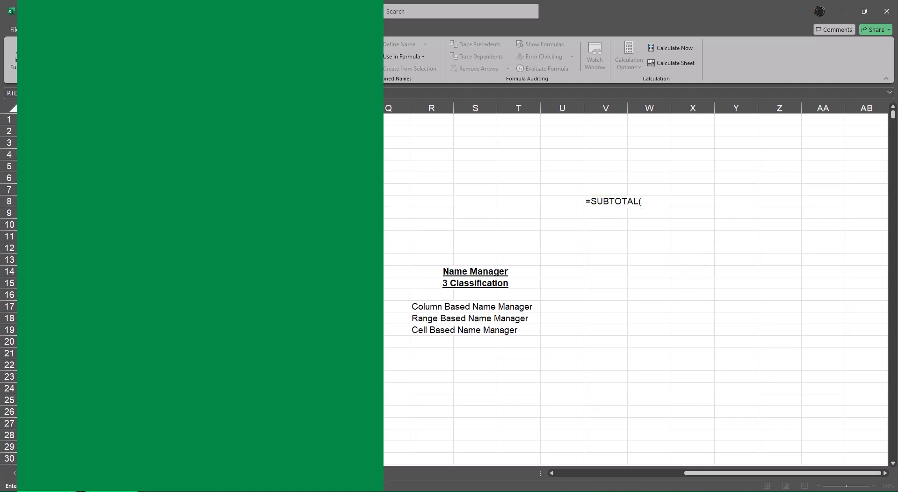
pyautogui.write('sni')
pyautogui.press('Return')
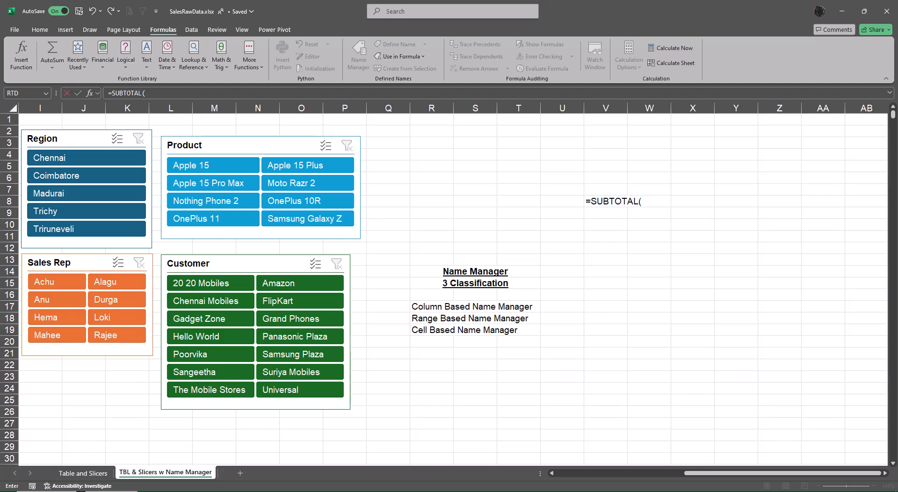
pyautogui.click(38, 121)
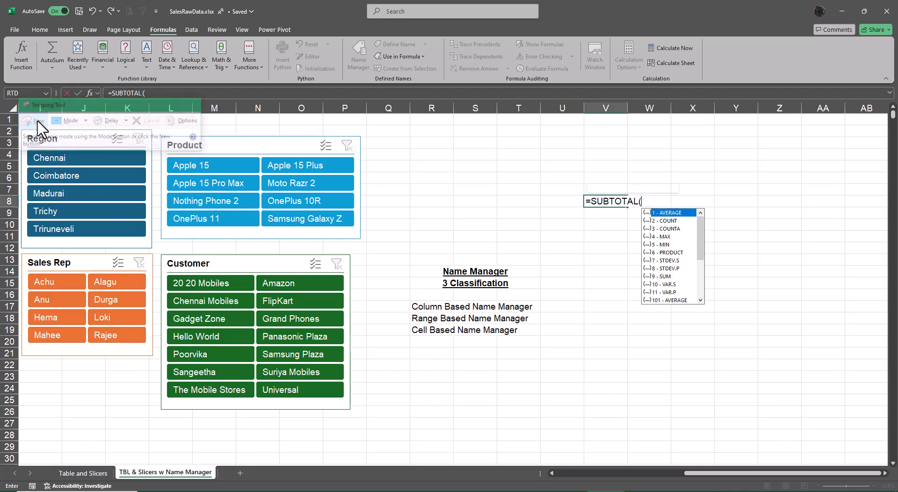
pyautogui.moveTo(575, 177); pyautogui.dragTo(720, 298)
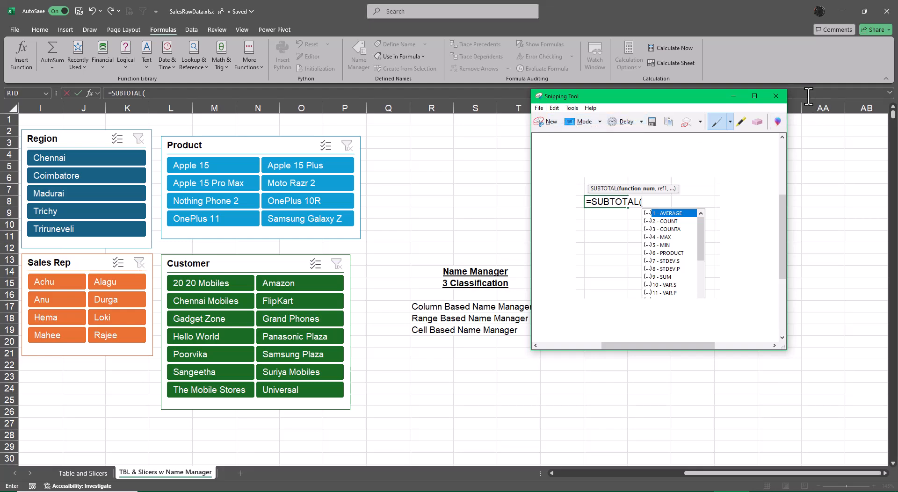
pyautogui.click(776, 96)
pyautogui.click(693, 227)
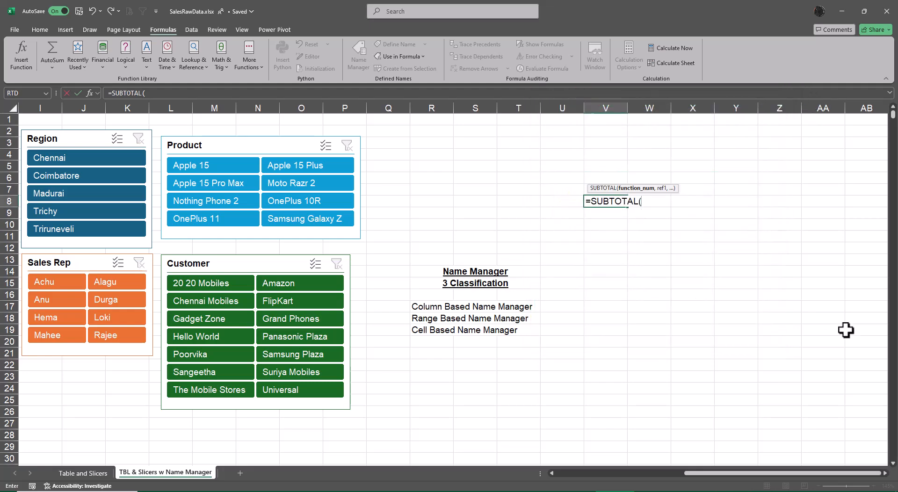
# Step: Cancel the unfinished formula in V8, paste the snip into the sheet and shift it slightly up beside the Name Manager notes
pyautogui.press('Escape')
pyautogui.hotkey('ctrl', 'v')
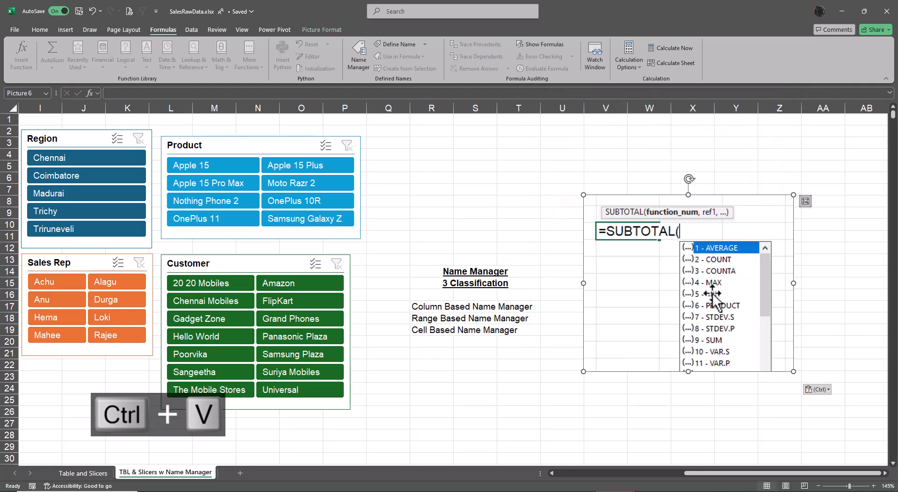
pyautogui.moveTo(699, 281); pyautogui.dragTo(693, 273)
pyautogui.click(829, 285)
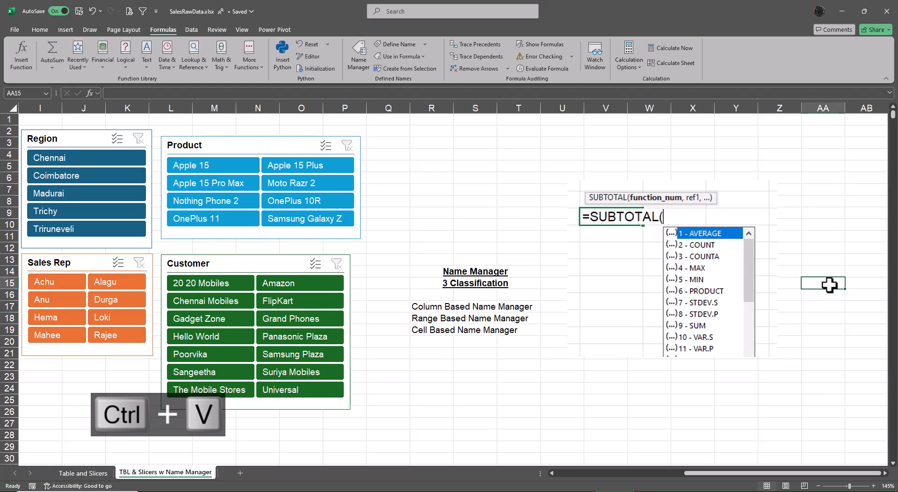
# Step: Start a SUBTOTAL formula in cell V25, below the pasted picture, up to its function number argument
pyautogui.scroll(-1, 421, 404)
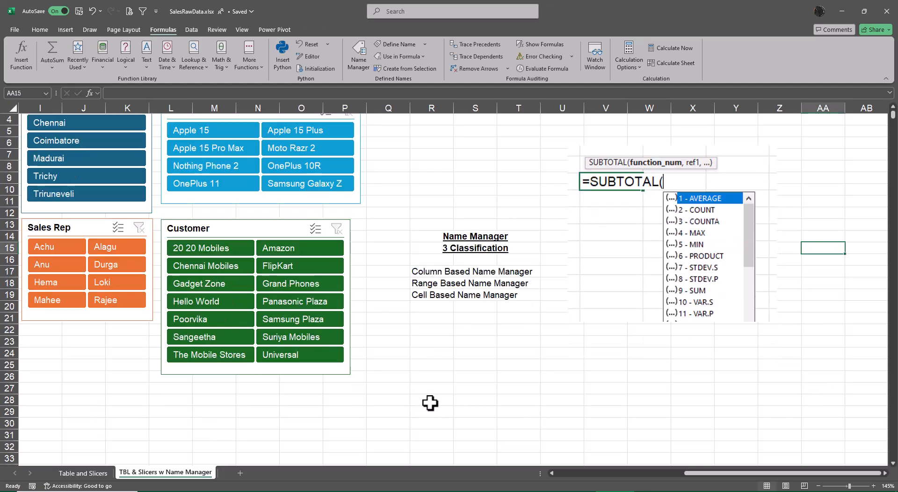
pyautogui.click(589, 367)
pyautogui.write('s')
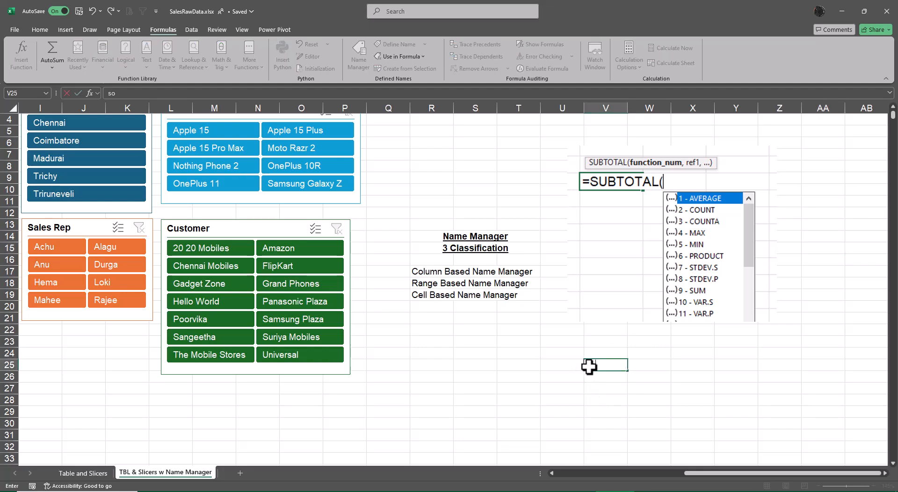
pyautogui.press('BackSpace')
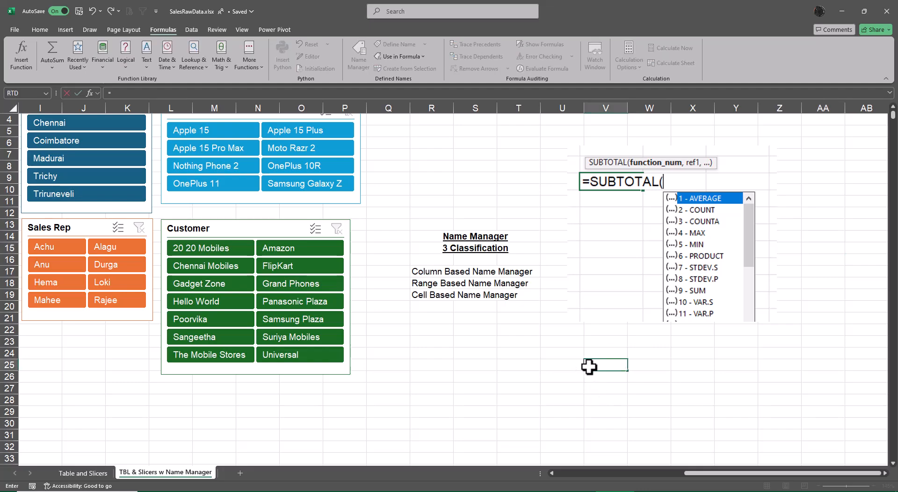
pyautogui.write('=subt')
pyautogui.press('Tab')
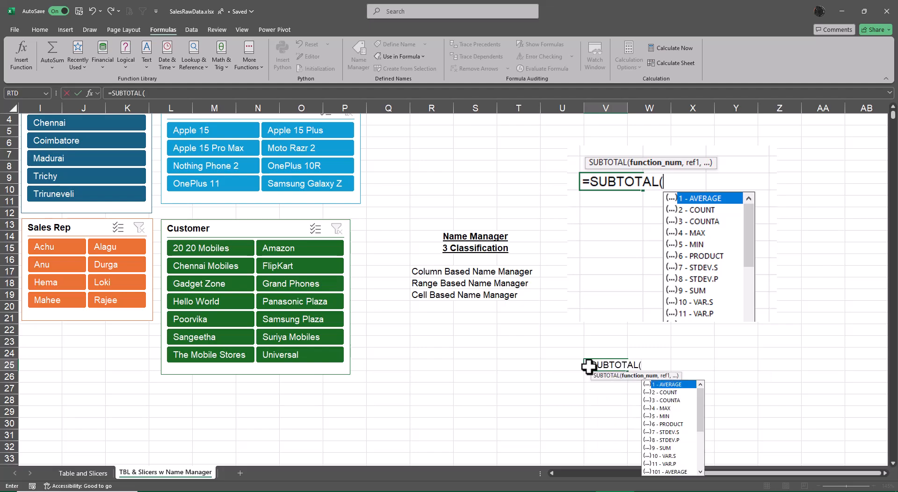
# Step: Bring functions 101 to 111 into view in the SUBTOTAL list and move the argument hint above V25
pyautogui.scroll(-1, 828, 356)
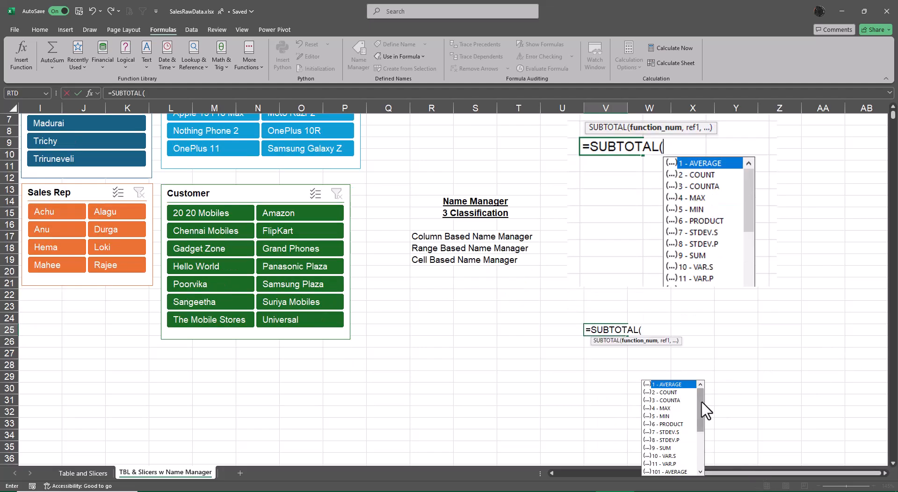
pyautogui.moveTo(702, 402); pyautogui.dragTo(701, 411)
pyautogui.moveTo(698, 426); pyautogui.dragTo(698, 442)
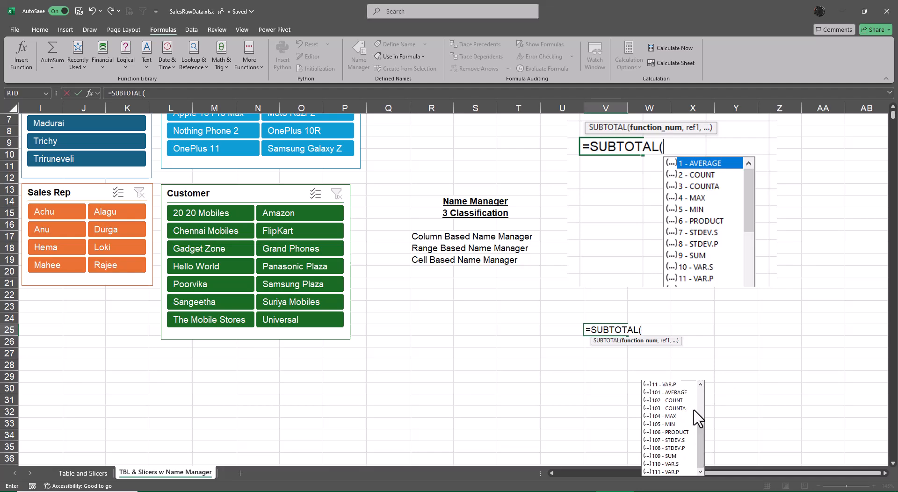
pyautogui.scroll(1, 805, 378)
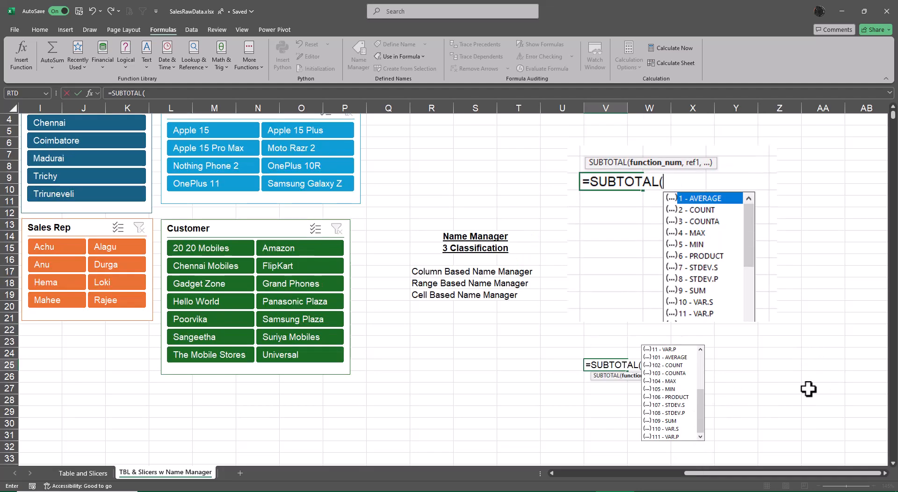
pyautogui.scroll(-1, 812, 396)
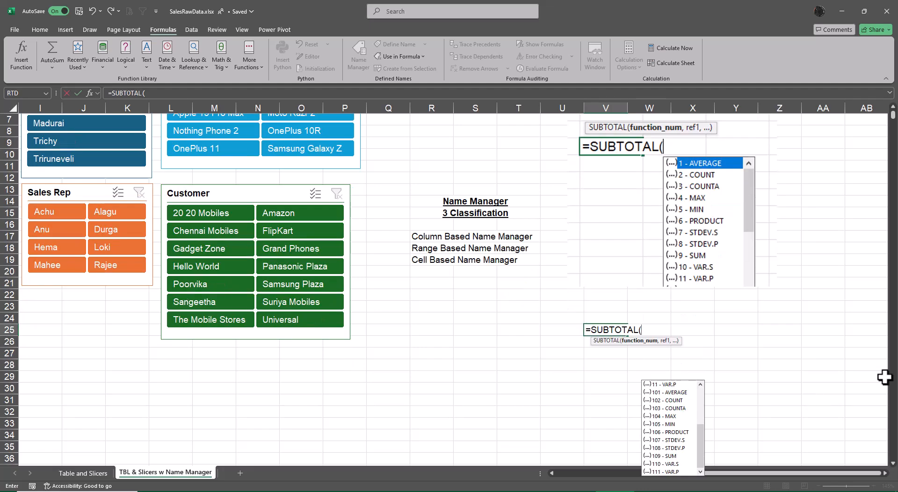
pyautogui.click(893, 113)
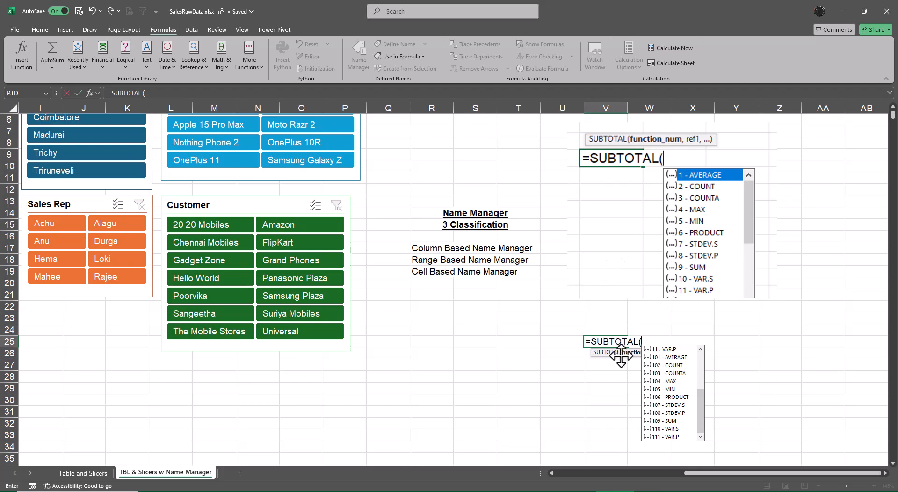
pyautogui.moveTo(623, 354); pyautogui.dragTo(610, 326)
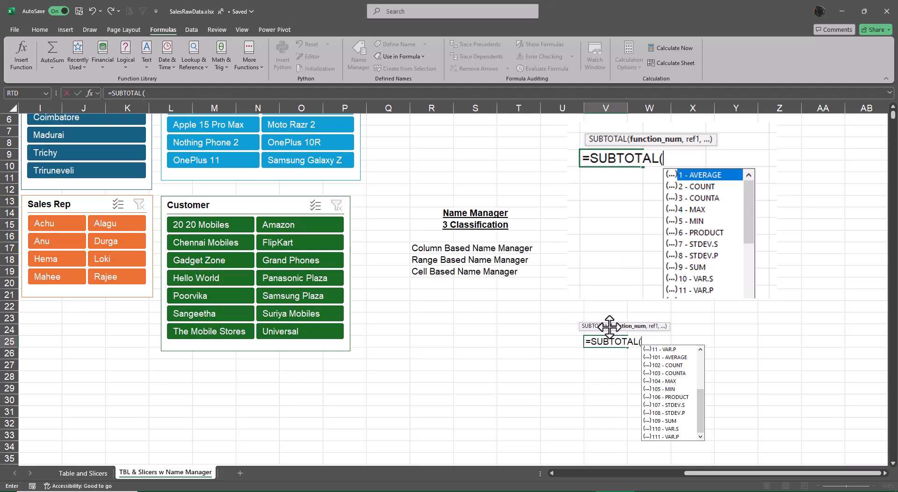
# Step: Open the Snipping Tool and switch back to the SUBTOTAL formula in the SalesRawData workbook
pyautogui.click(165, 491)
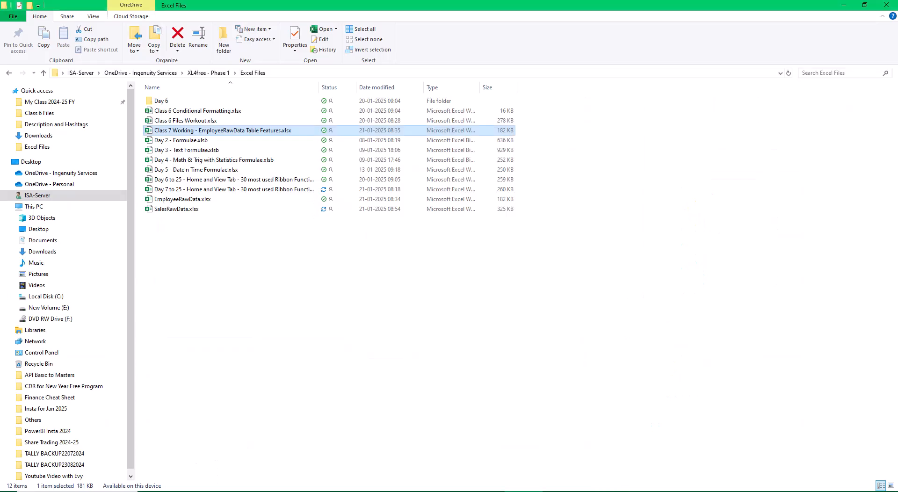
pyautogui.press('super')
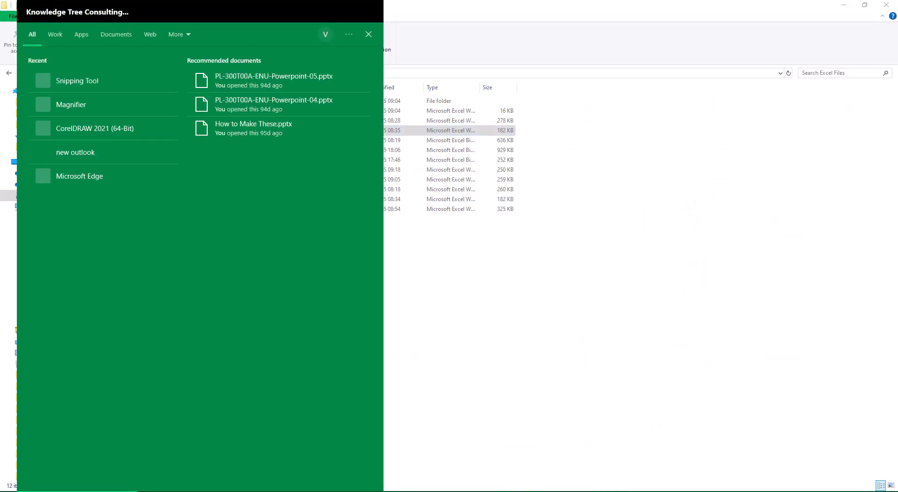
pyautogui.write('snii')
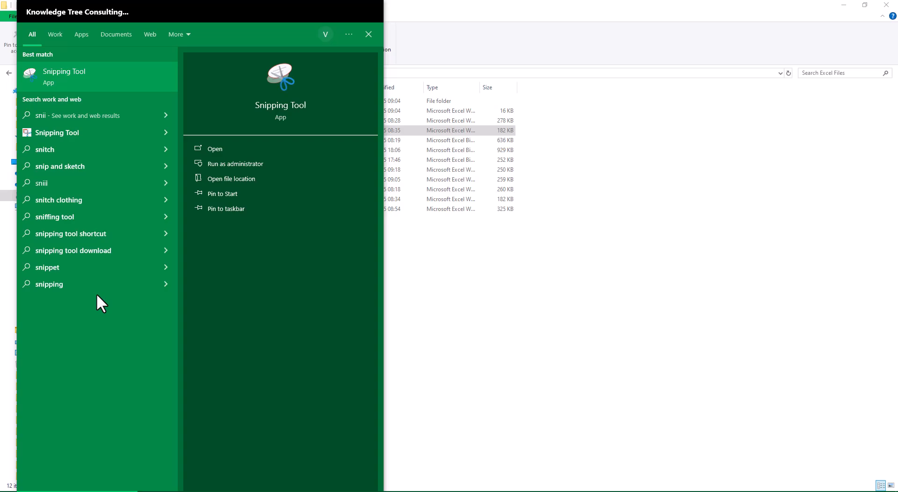
pyautogui.click(144, 77)
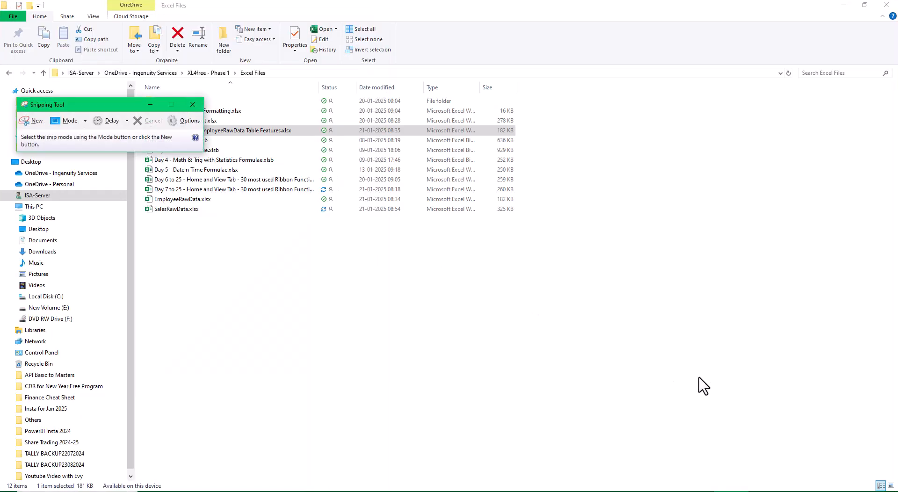
pyautogui.hotkey('alt', 'Tab')
pyautogui.hotkey('alt', 'Tab')
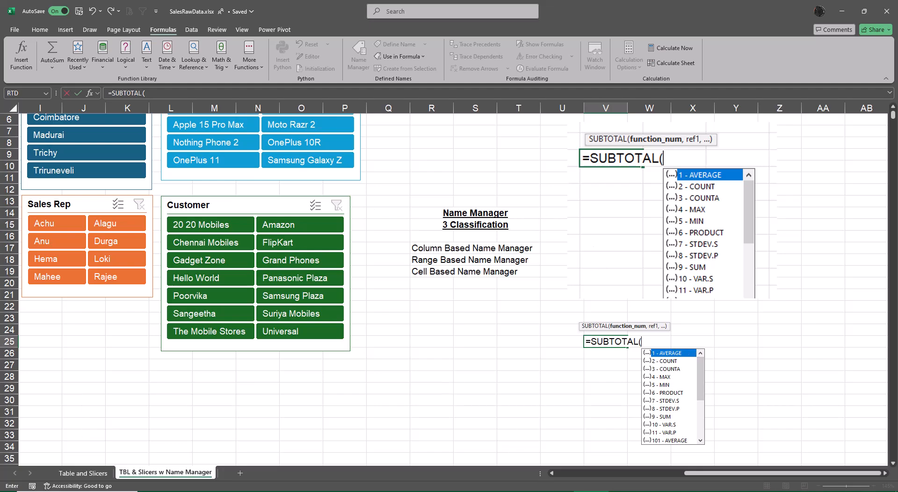
# Step: Try repeatedly to snip the SUBTOTAL function list at V25, cancelling each capture and returning to the formula
pyautogui.click(732, 491)
pyautogui.click(36, 121)
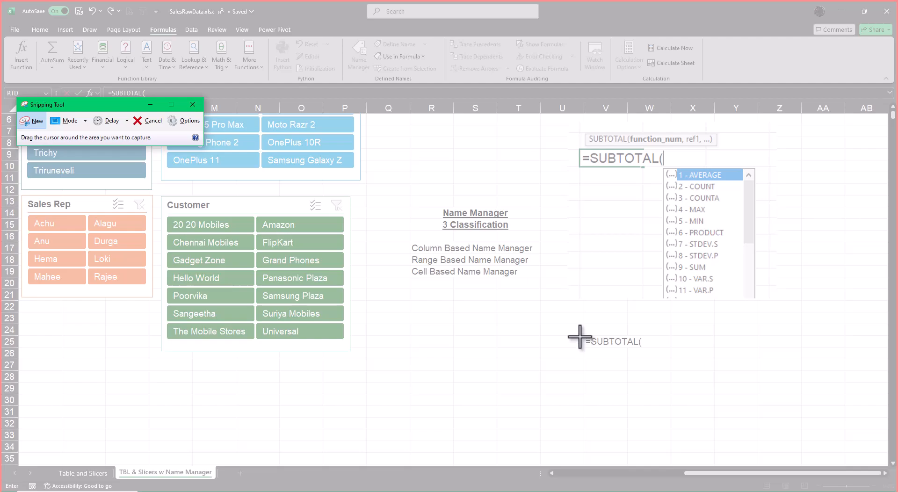
pyautogui.press('Escape')
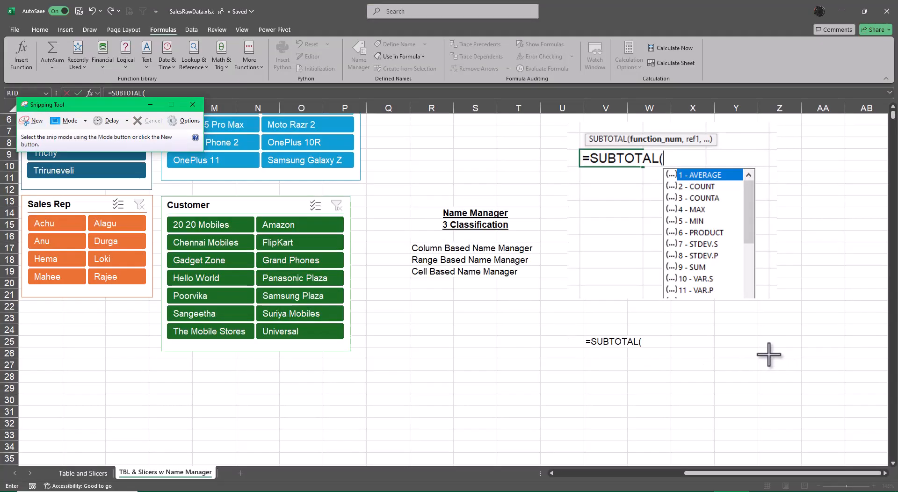
pyautogui.click(613, 345)
pyautogui.click(592, 491)
pyautogui.click(32, 122)
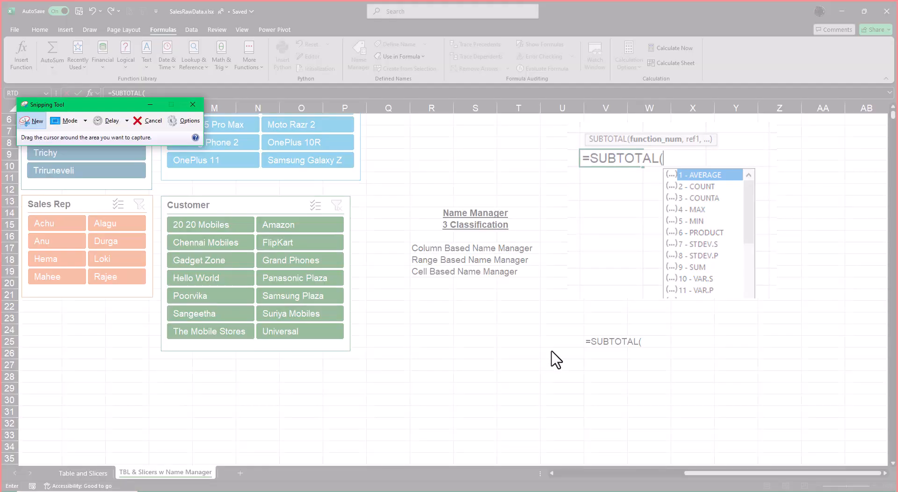
pyautogui.press('Escape')
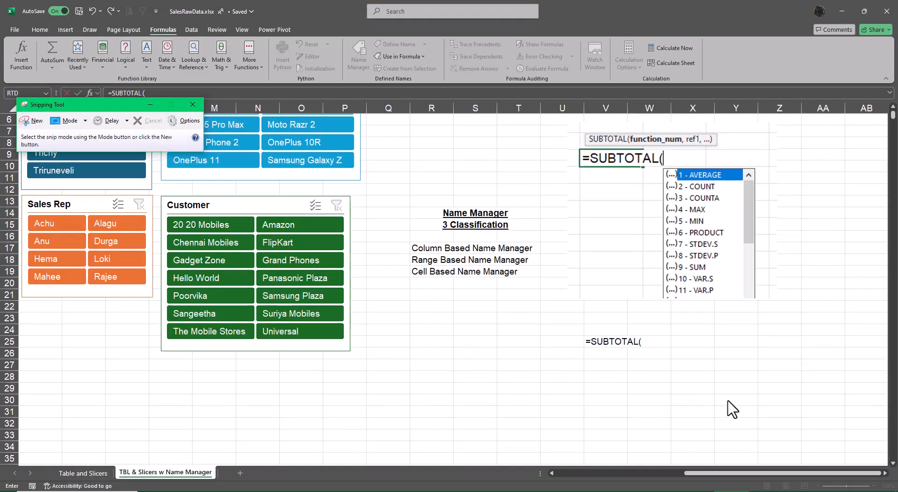
pyautogui.click(641, 340)
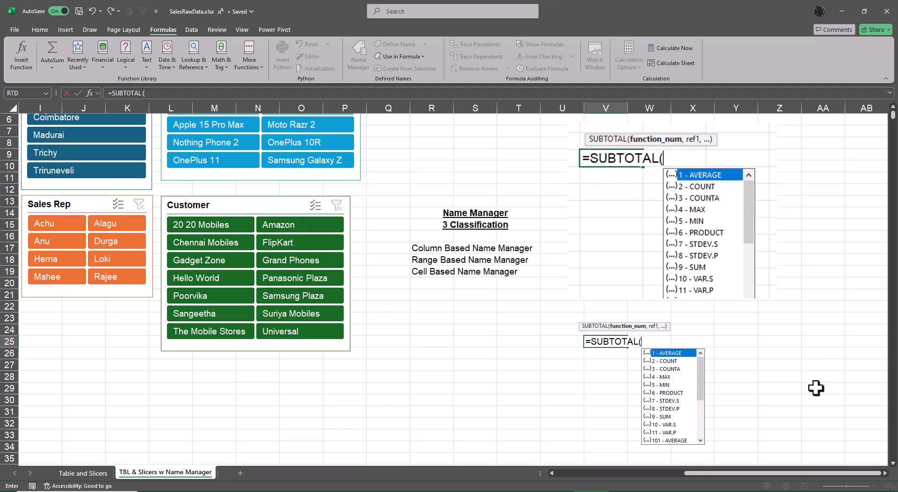
pyautogui.click(739, 491)
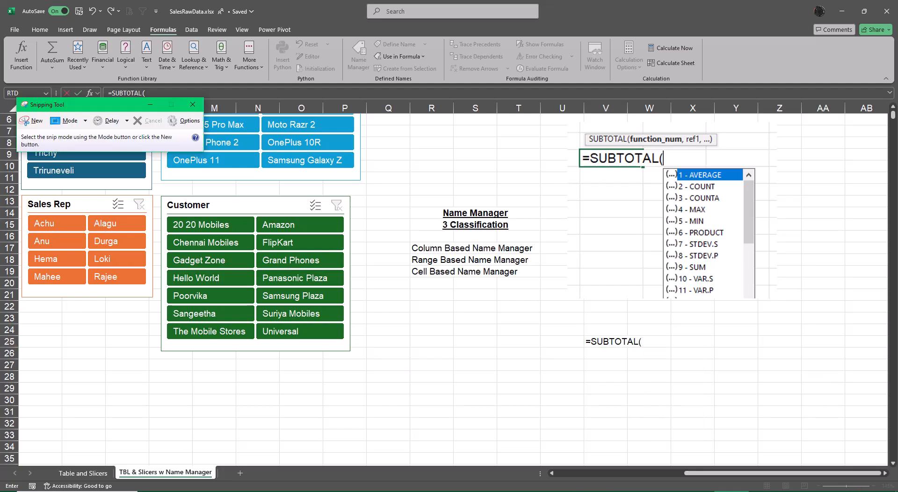
pyautogui.click(34, 121)
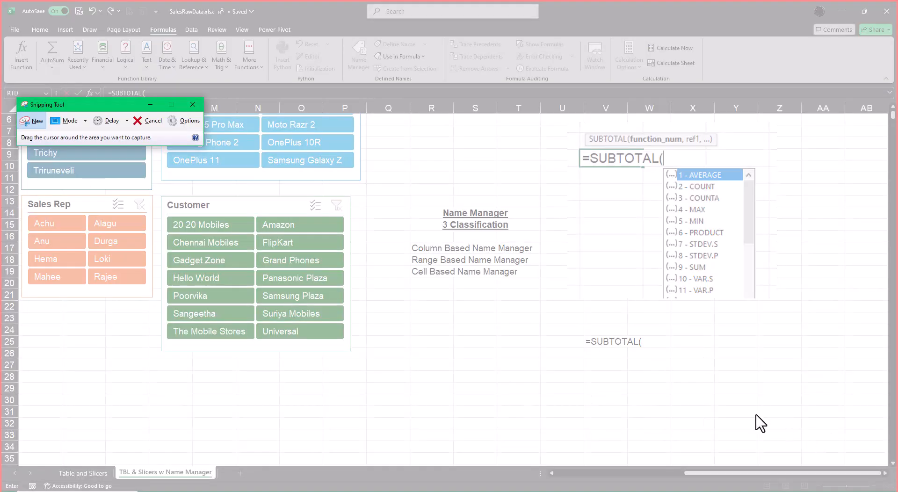
pyautogui.press('Escape')
pyautogui.click(630, 342)
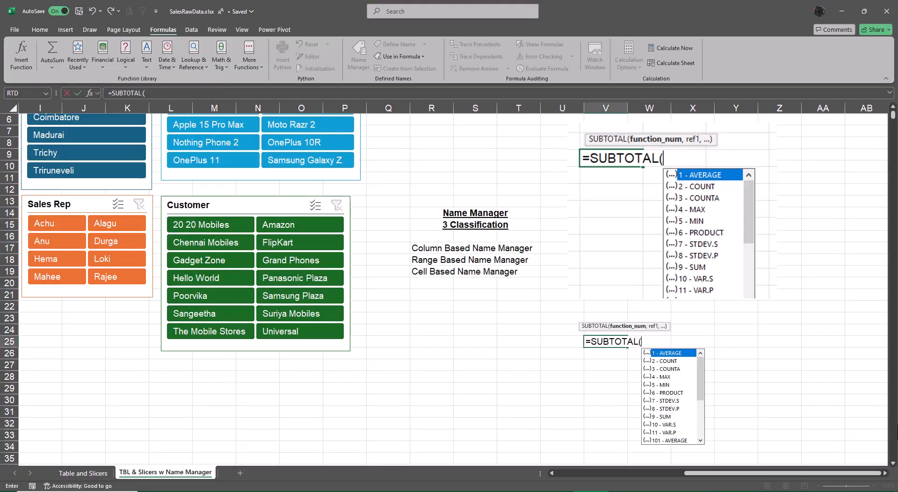
# Step: Cancel the unfinished formula in V25, then paste the clipboard snip into the sheet, move it and delete it
pyautogui.press('Escape')
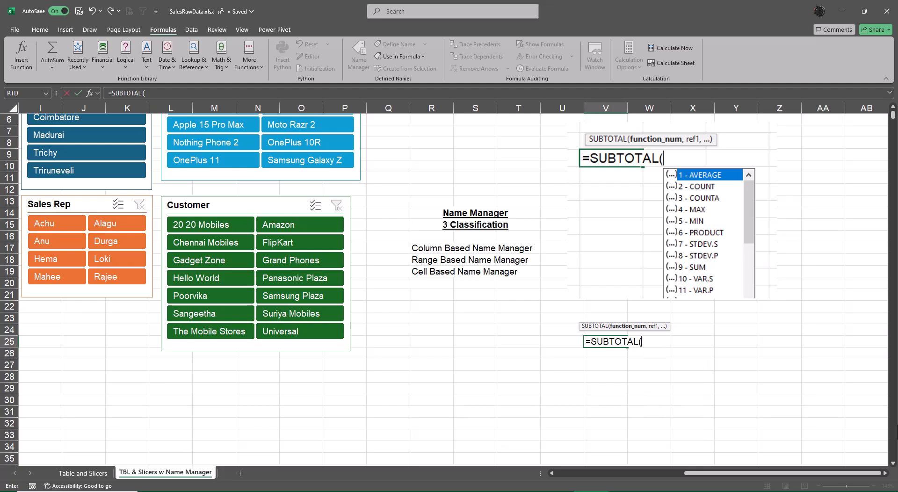
pyautogui.press('Escape')
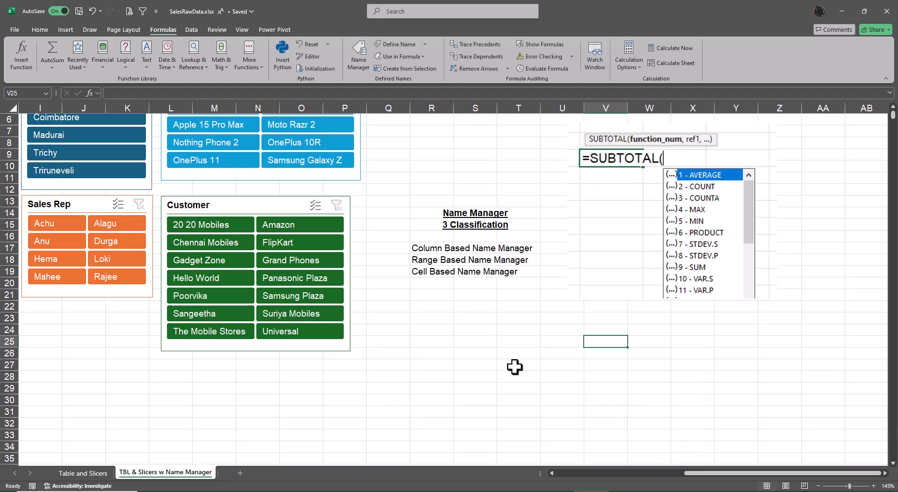
pyautogui.hotkey('ctrl', 'v')
pyautogui.hotkey('ctrl', 'v')
pyautogui.moveTo(602, 395); pyautogui.dragTo(517, 270)
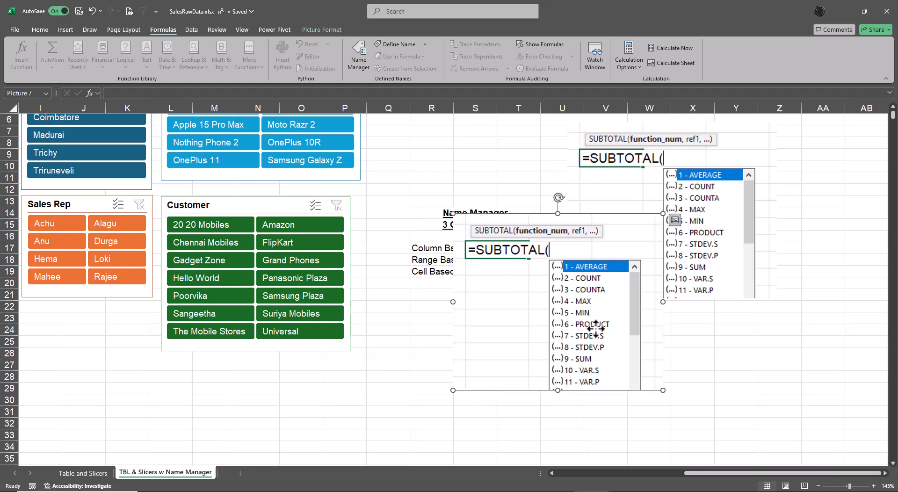
pyautogui.press('Delete')
# Step: Start a SUBTOTAL formula in T26 and bring functions 101 to 111 into view in its function list
pyautogui.click(499, 352)
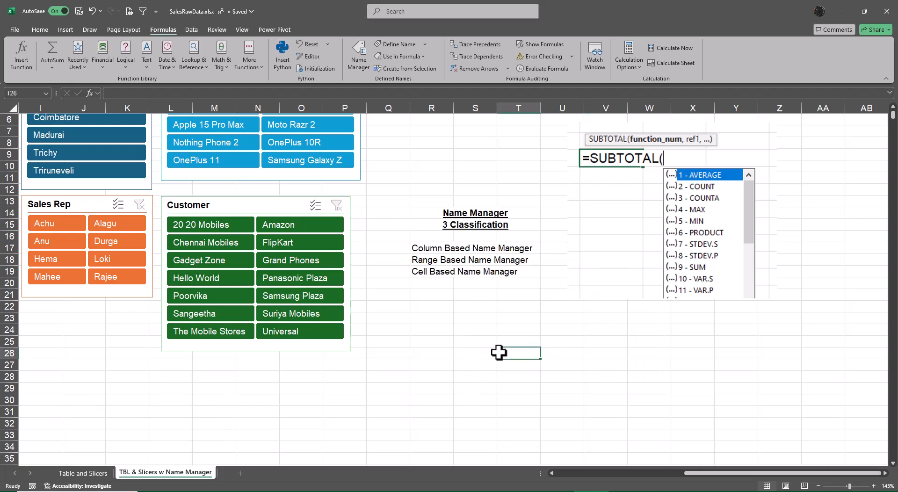
pyautogui.write('=sub')
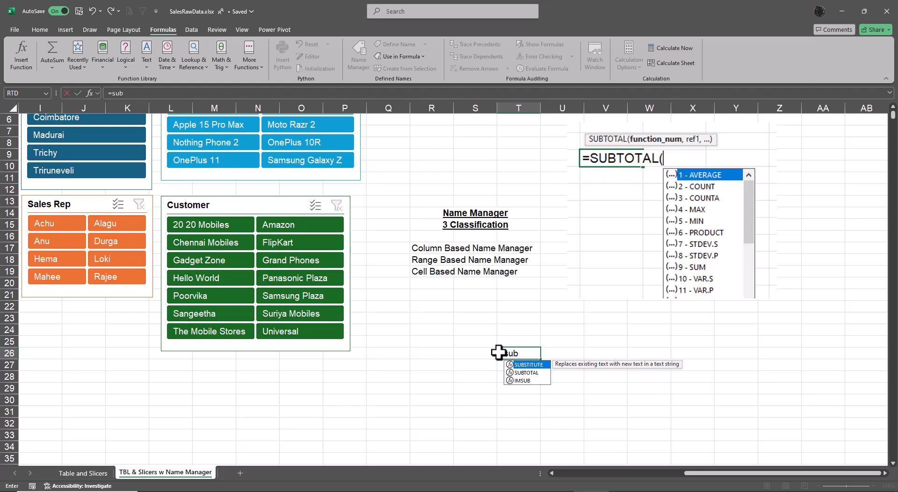
pyautogui.press('Down')
pyautogui.press('Tab')
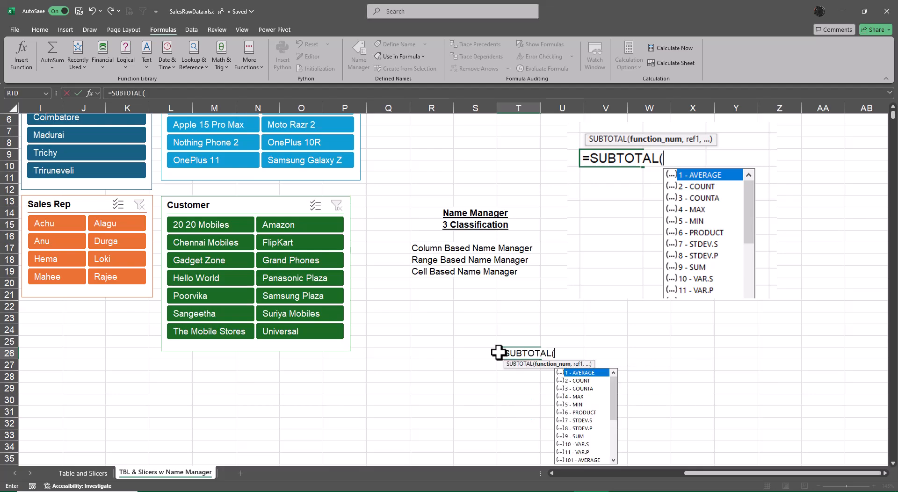
pyautogui.scroll(-2, 644, 353)
pyautogui.scroll(2, 629, 398)
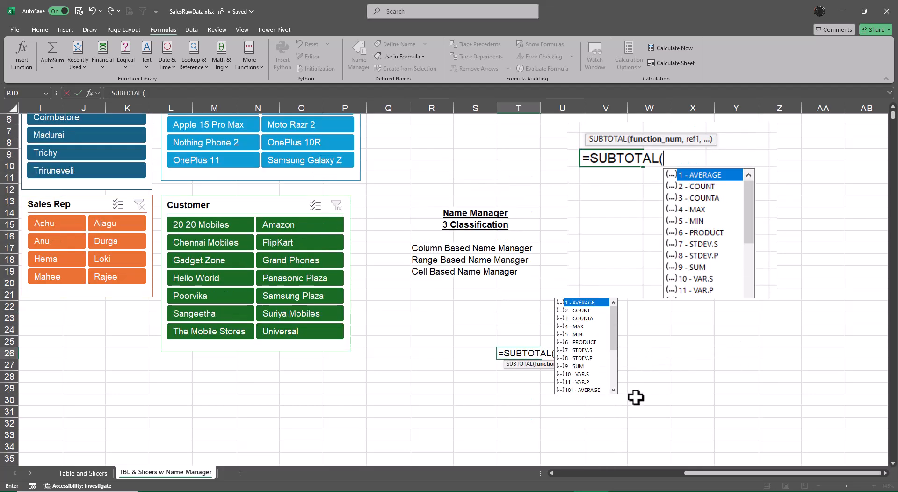
pyautogui.moveTo(613, 328); pyautogui.dragTo(617, 359)
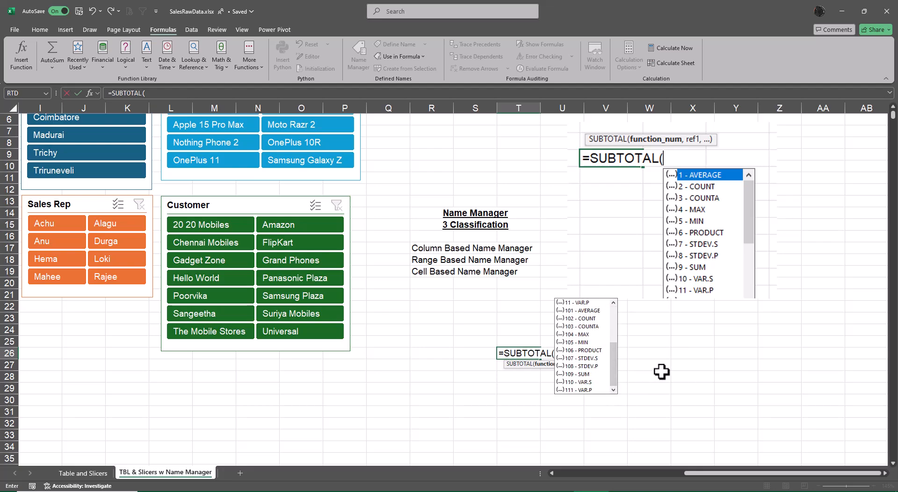
pyautogui.scroll(3, 661, 372)
pyautogui.scroll(2, 663, 372)
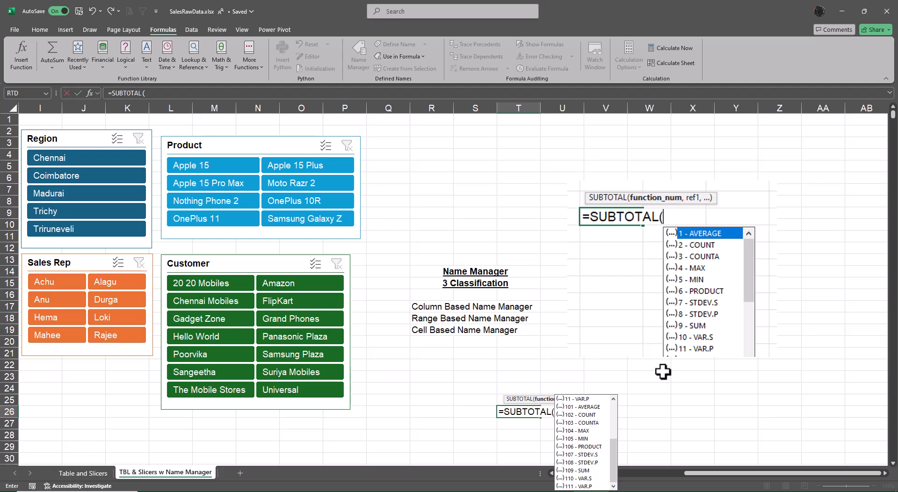
pyautogui.scroll(-3, 663, 371)
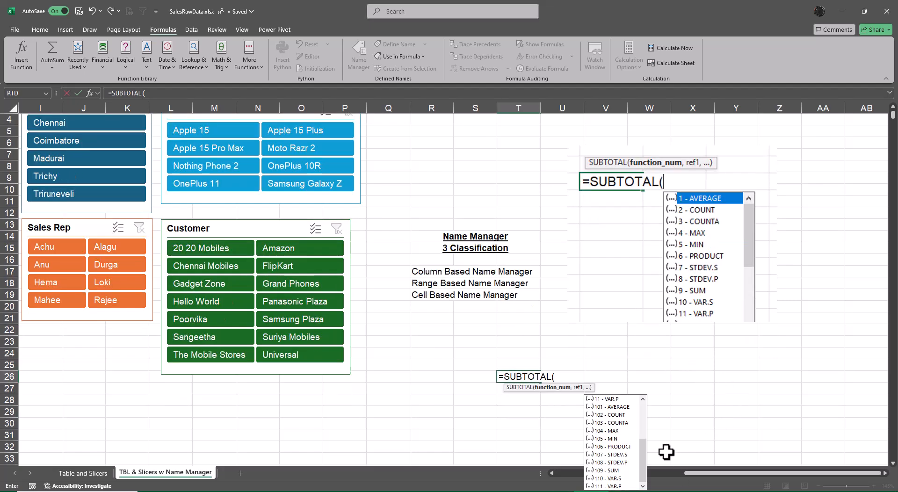
# Step: Try to snip the SUBTOTAL list with the Snipping Tool, then close the tool and cancel the formula in T26
pyautogui.hotkey('alt', 'Tab')
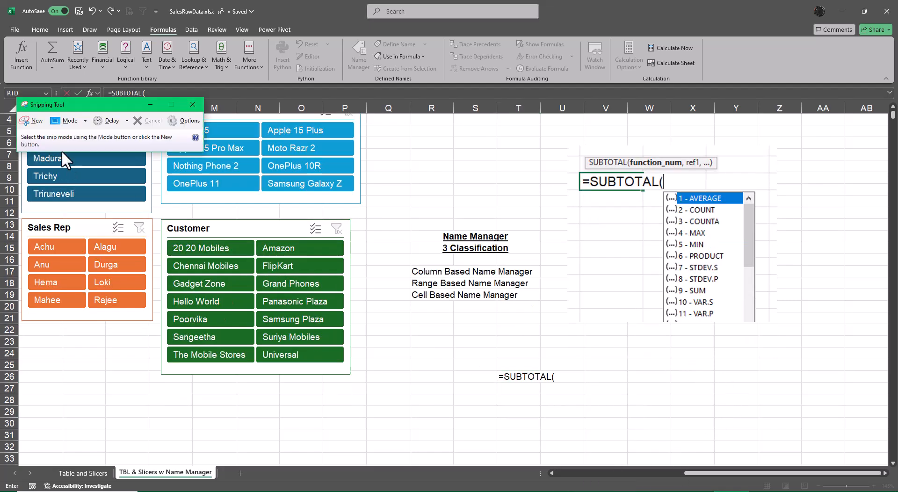
pyautogui.click(33, 121)
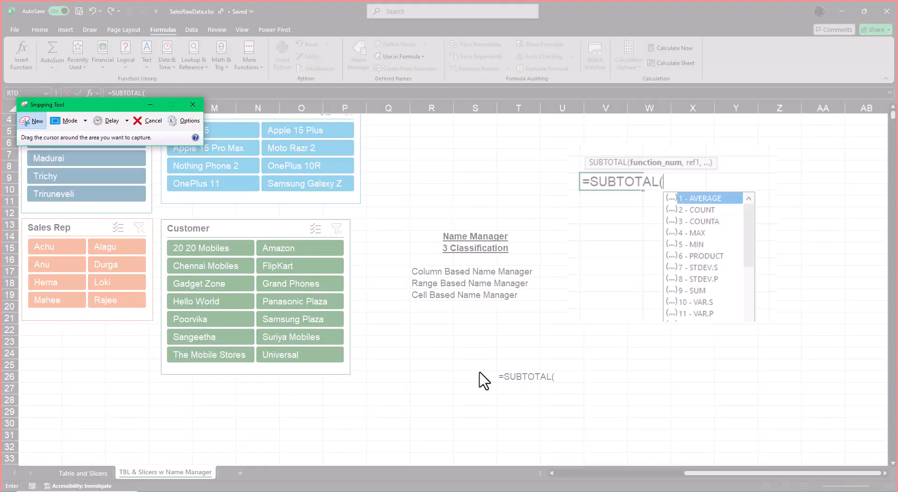
pyautogui.press('Escape')
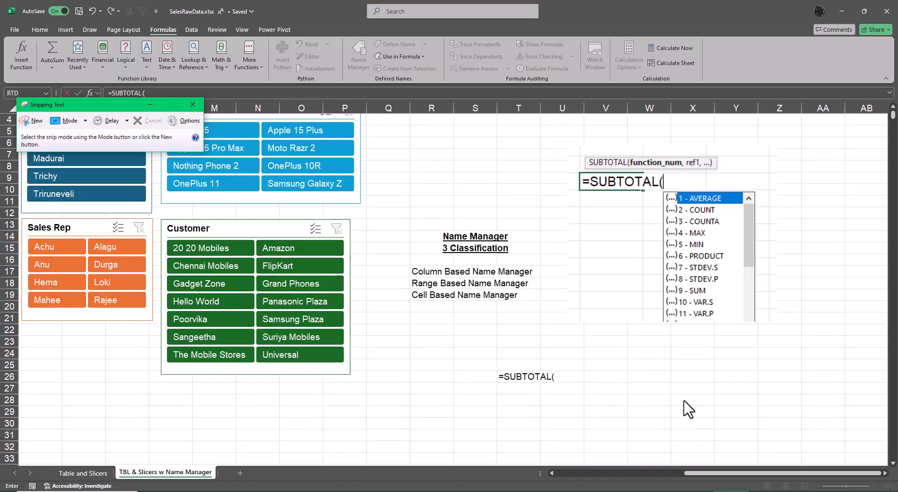
pyautogui.click(192, 104)
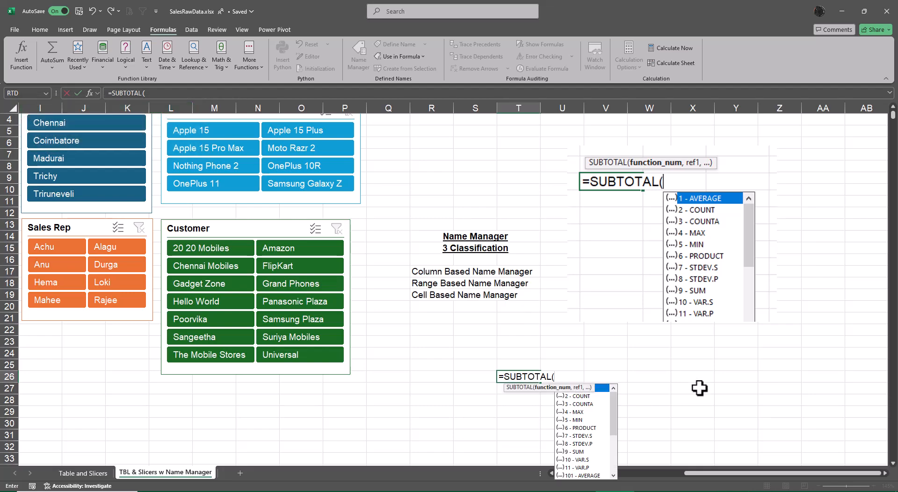
pyautogui.press('Escape')
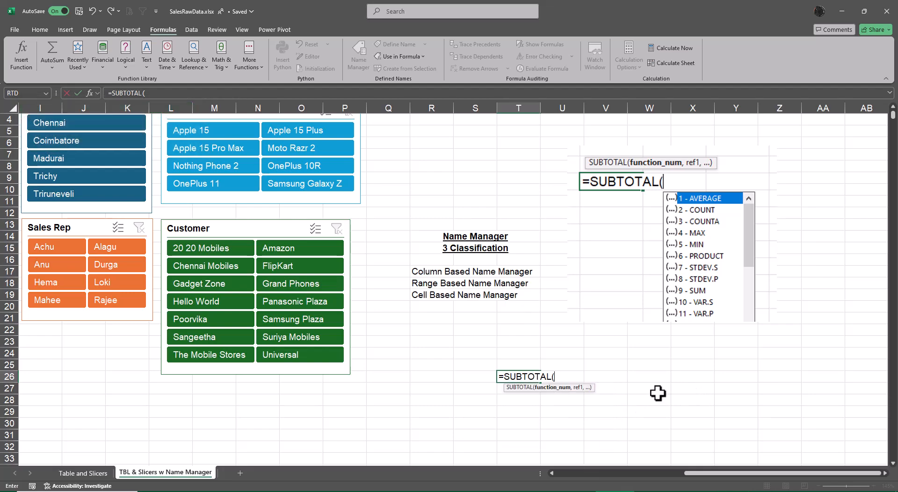
pyautogui.press('Escape')
pyautogui.click(659, 393)
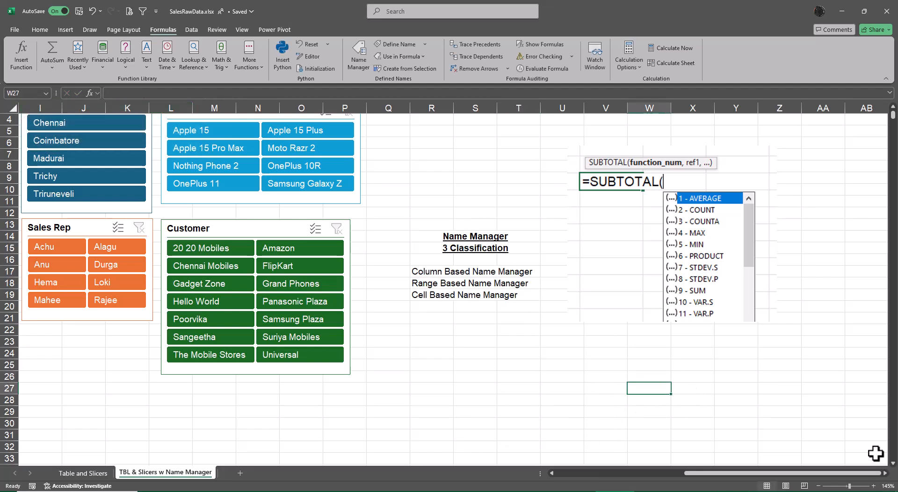
# Step: Enter the function numbers 1 and 2 in E2 and F2 above the sales table
pyautogui.moveTo(816, 474)
pyautogui.mouseDown()
pyautogui.moveTo(721, 484)
pyautogui.moveTo(620, 468)
pyautogui.moveTo(816, 474)
pyautogui.mouseUp()
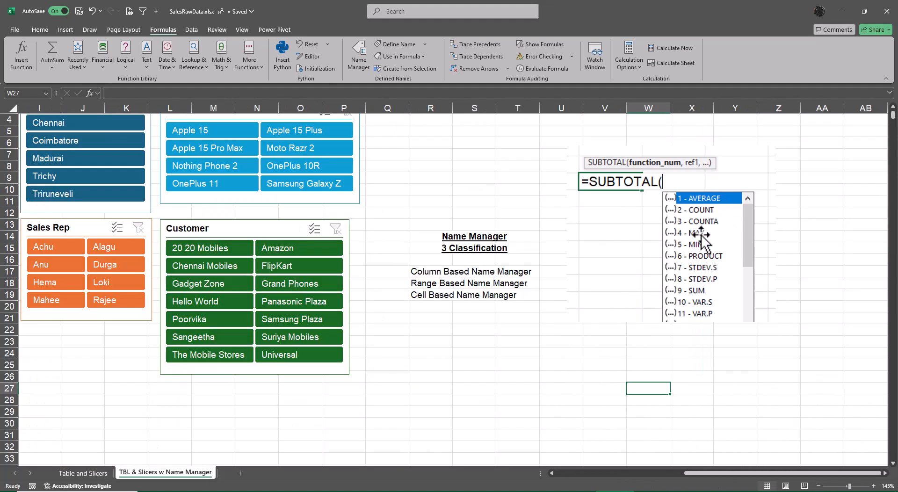
pyautogui.moveTo(782, 476); pyautogui.dragTo(654, 482)
pyautogui.scroll(1, 397, 331)
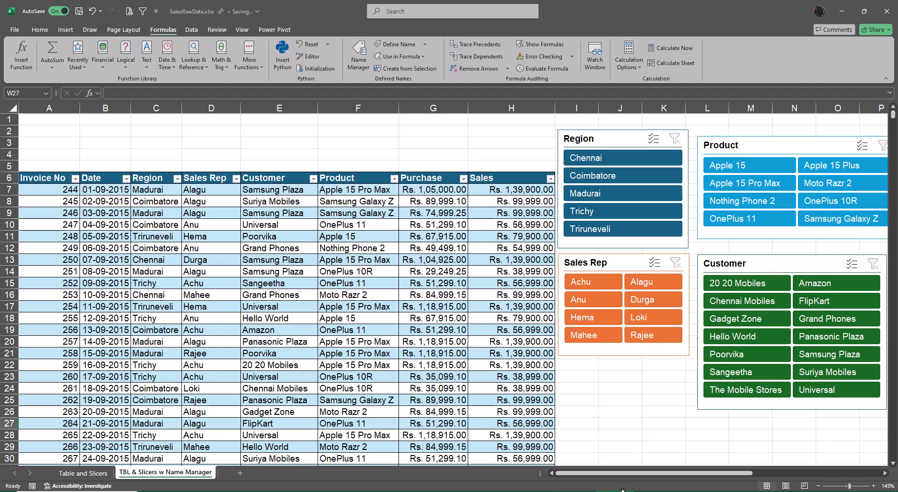
pyautogui.moveTo(648, 474); pyautogui.dragTo(787, 481)
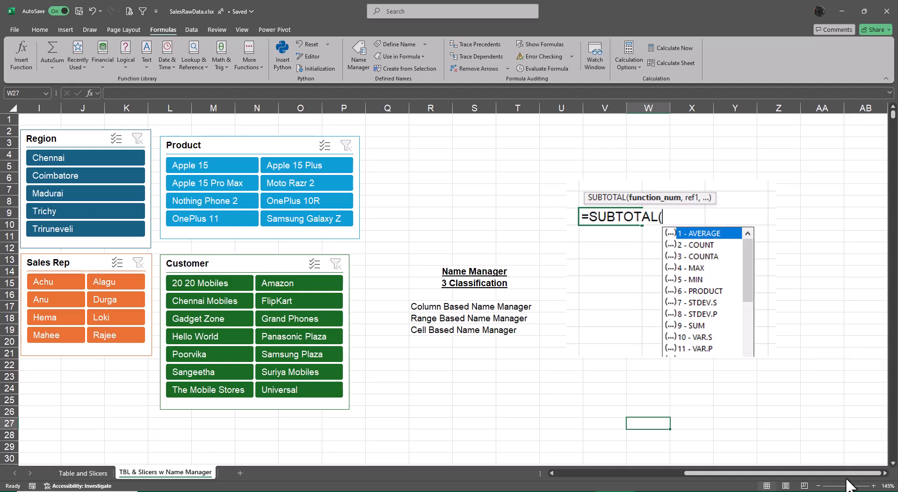
pyautogui.moveTo(800, 474); pyautogui.dragTo(632, 474)
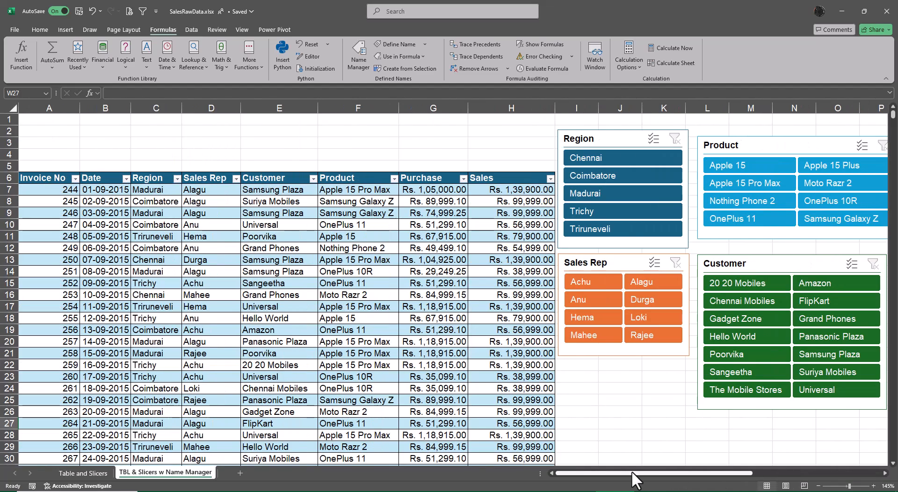
pyautogui.click(267, 131)
pyautogui.write('1')
pyautogui.press('Tab')
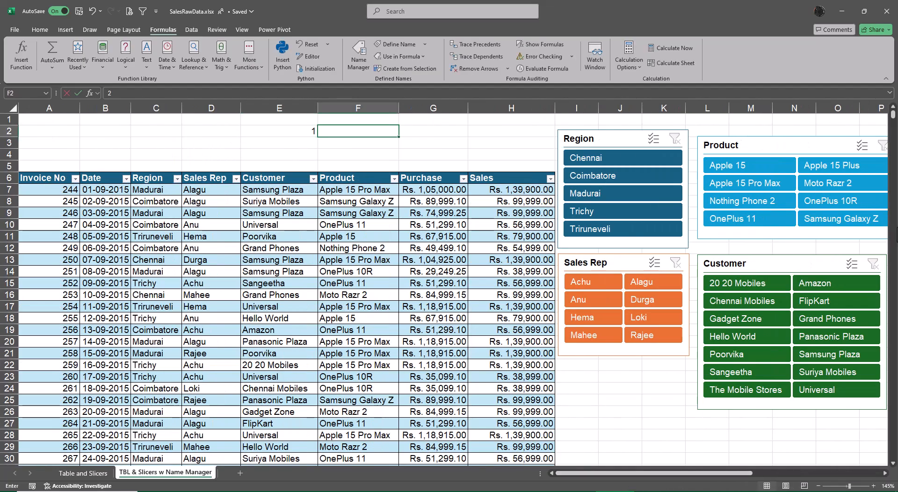
pyautogui.write('2')
pyautogui.press('Tab')
# Step: Move the function numbers from E2:F2 to C2:D2
pyautogui.press('Left')
pyautogui.press('Left')
pyautogui.hotkey('shift', 'Right')
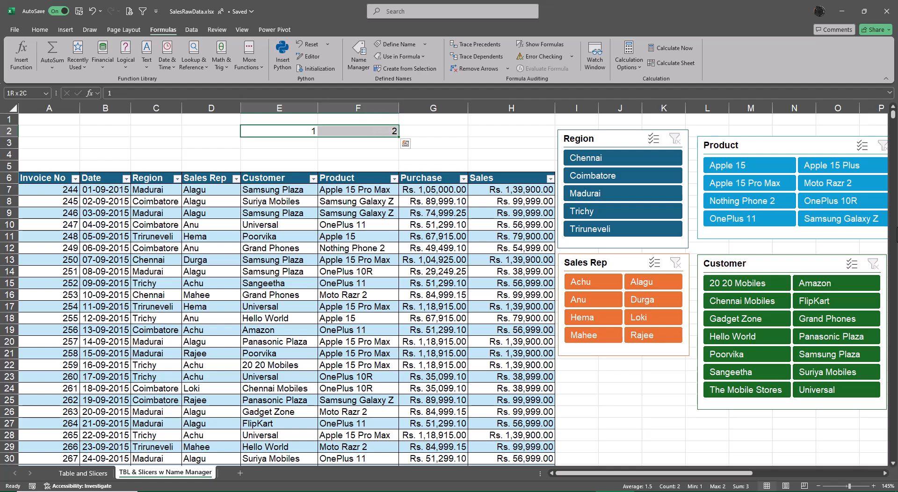
pyautogui.hotkey('ctrl', 'x')
pyautogui.press('Left')
pyautogui.press('Left')
pyautogui.hotkey('ctrl', 'v')
# Step: Enter the function numbers 4, 5 and 9 in E2, F2 and G2
pyautogui.press('Right')
pyautogui.press('Right')
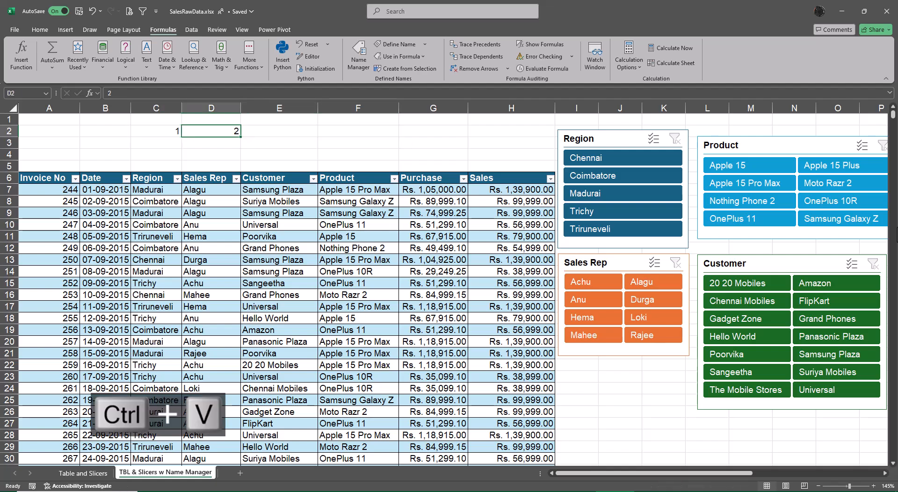
pyautogui.write('4')
pyautogui.press('Tab')
pyautogui.write('5')
pyautogui.press('Tab')
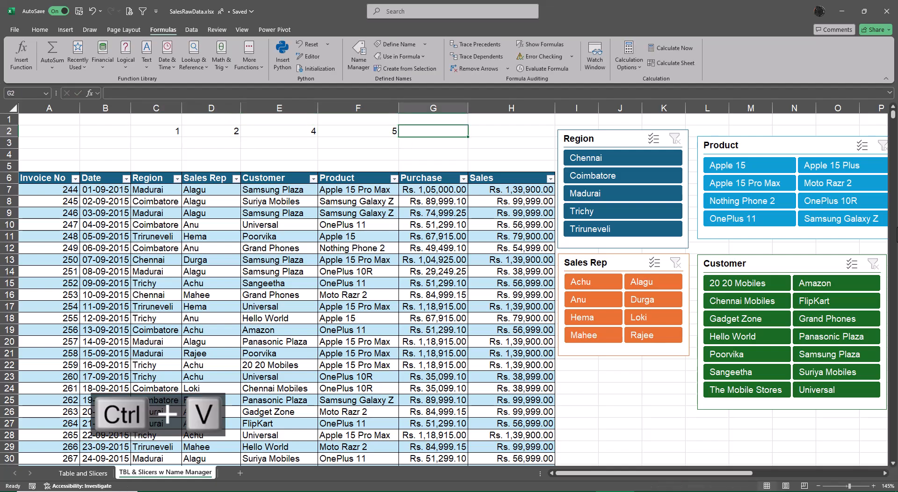
pyautogui.write('9')
pyautogui.press('Return')
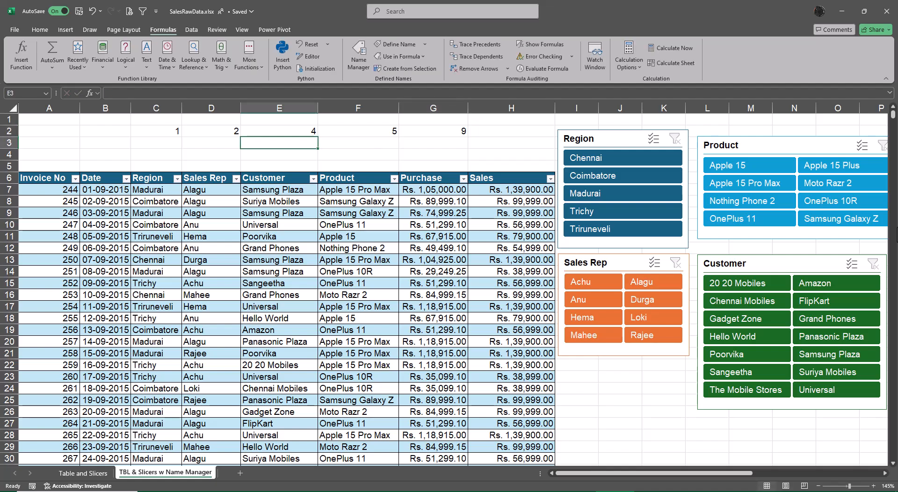
# Step: Enter =SUBTOTAL(C2,Sales) in C3, using the function number above it and the Sales named range
pyautogui.press('Left')
pyautogui.press('Left')
pyautogui.write('=subt')
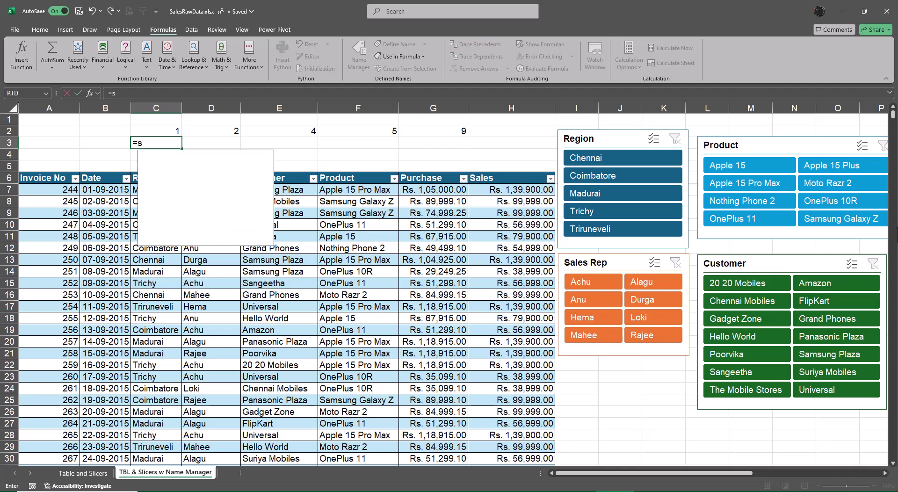
pyautogui.press('Tab')
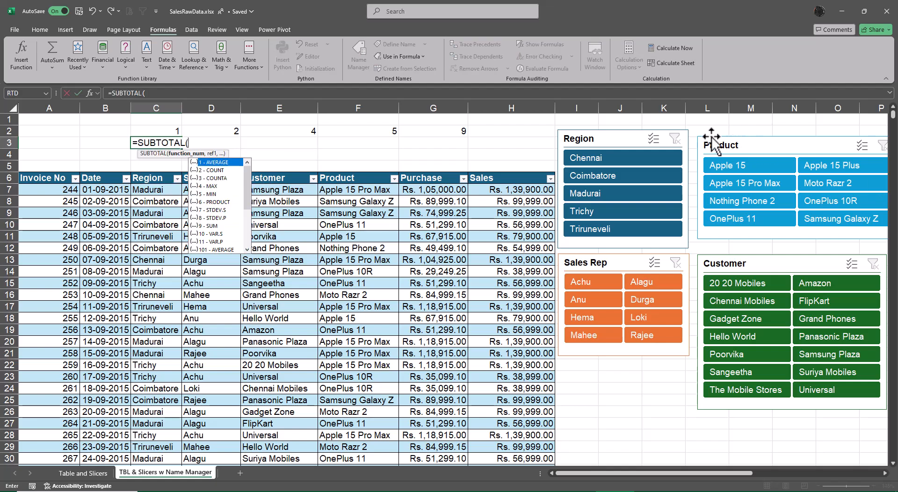
pyautogui.click(155, 131)
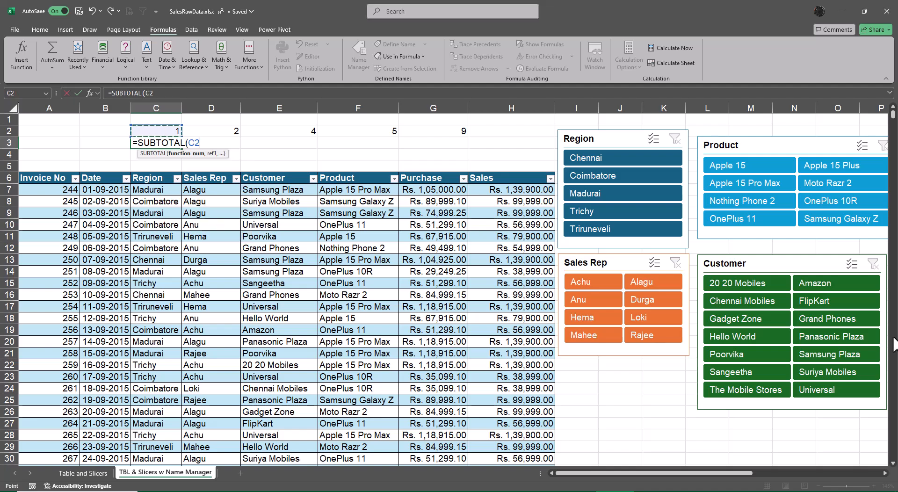
pyautogui.write(',')
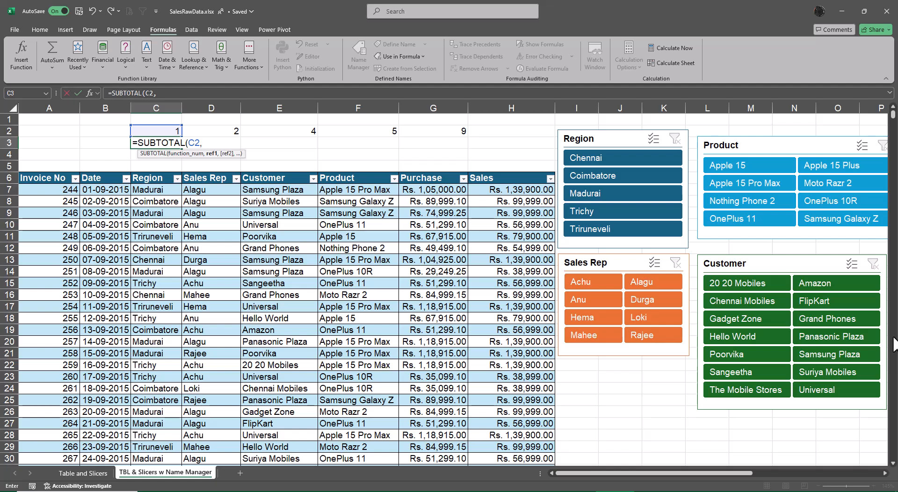
pyautogui.write('sa')
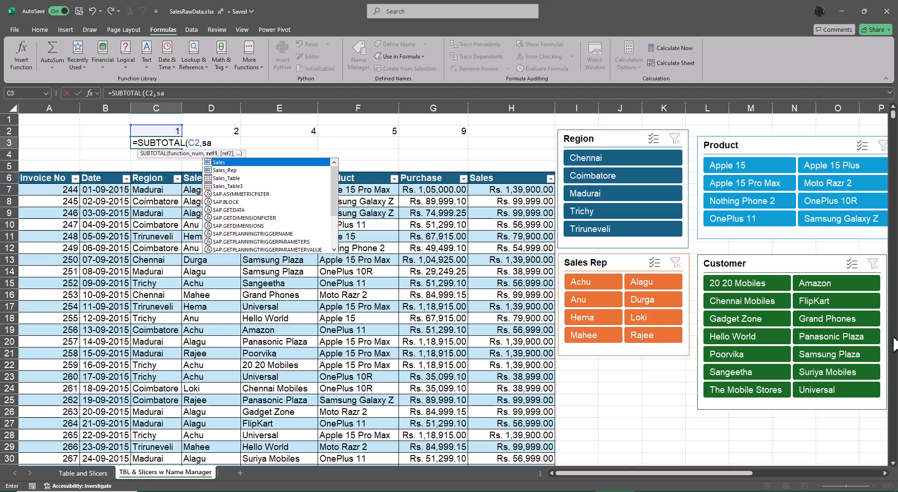
pyautogui.press('Tab')
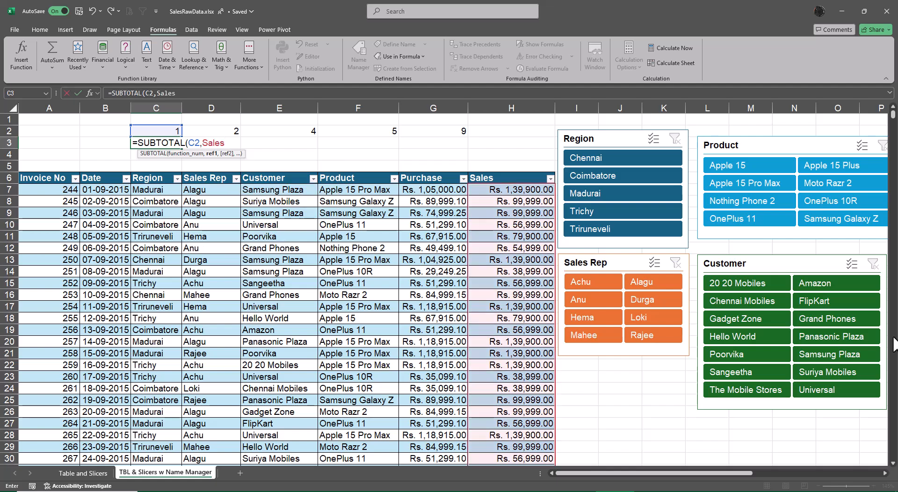
pyautogui.write(')')
pyautogui.hotkey('ctrl', 'Return')
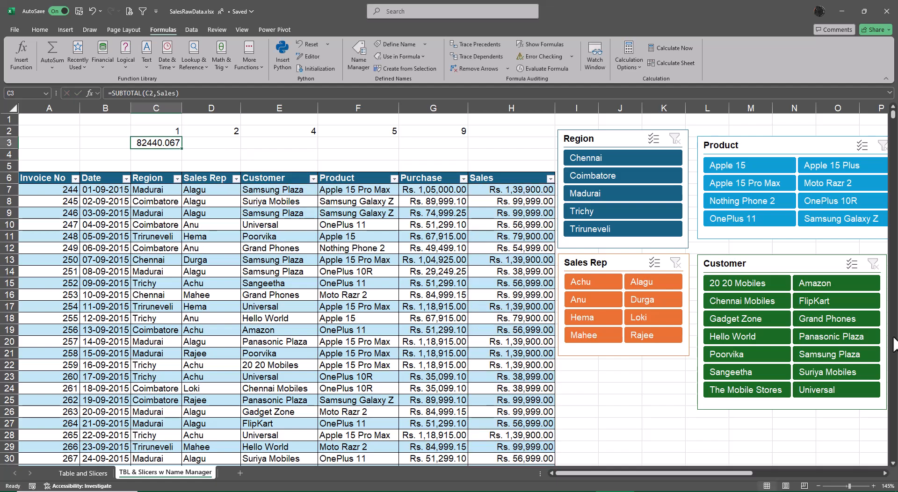
# Step: Copy the SUBTOTAL formula from C3 into D3:G3 and clear the copy selection
pyautogui.hotkey('ctrl', 'c')
pyautogui.press('Right')
pyautogui.hotkey('shift', 'Right')
pyautogui.hotkey('shift', 'Right')
pyautogui.hotkey('shift', 'Right')
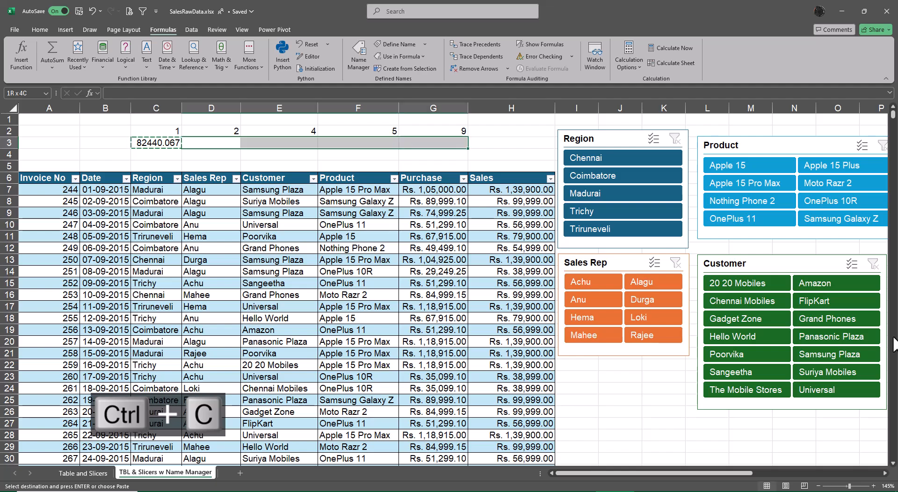
pyautogui.hotkey('ctrl', 'v')
pyautogui.press('Escape')
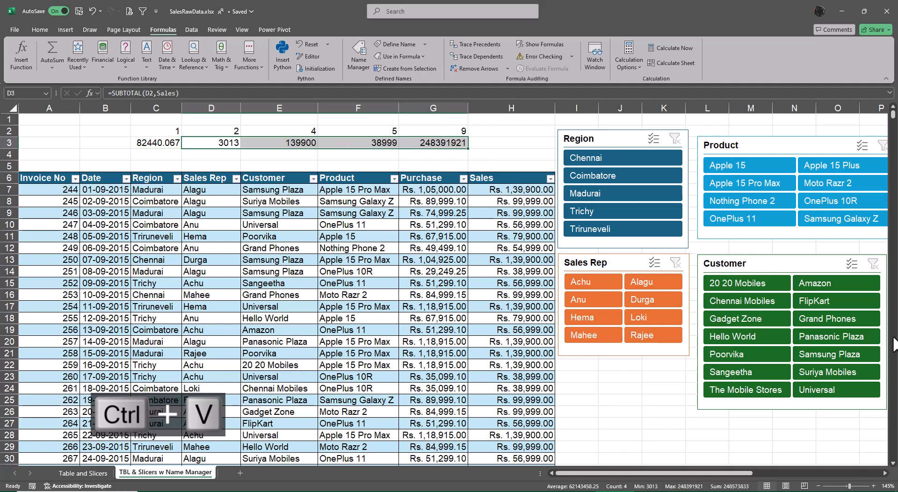
# Step: Apply the ₹ Accounting number format to the average in C3
pyautogui.press('Left')
pyautogui.press('Right')
pyautogui.press('Left')
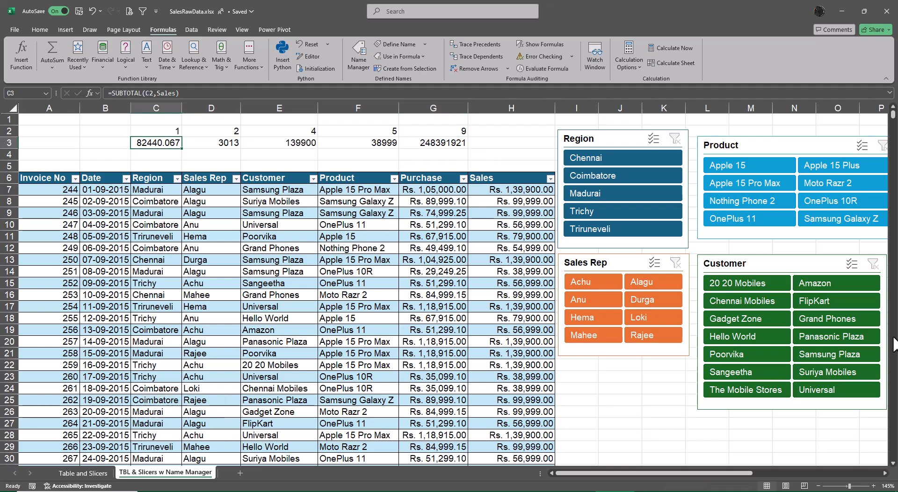
pyautogui.click(36, 31)
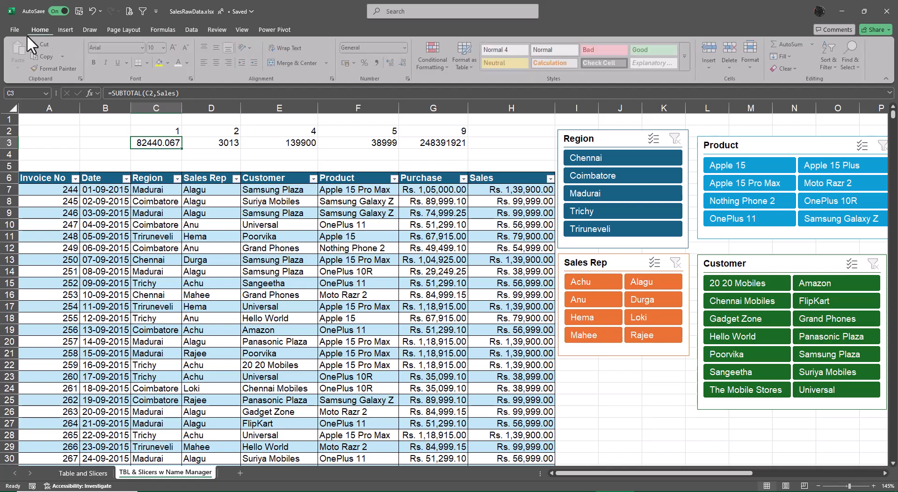
pyautogui.click(346, 63)
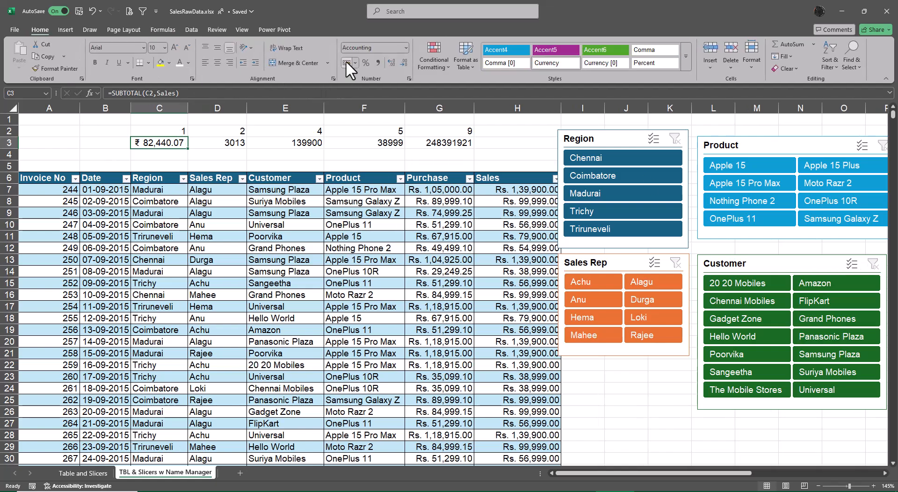
# Step: Copy the number format of C3 onto E3:G3 with Format Painter and auto-fit column G
pyautogui.click(289, 144)
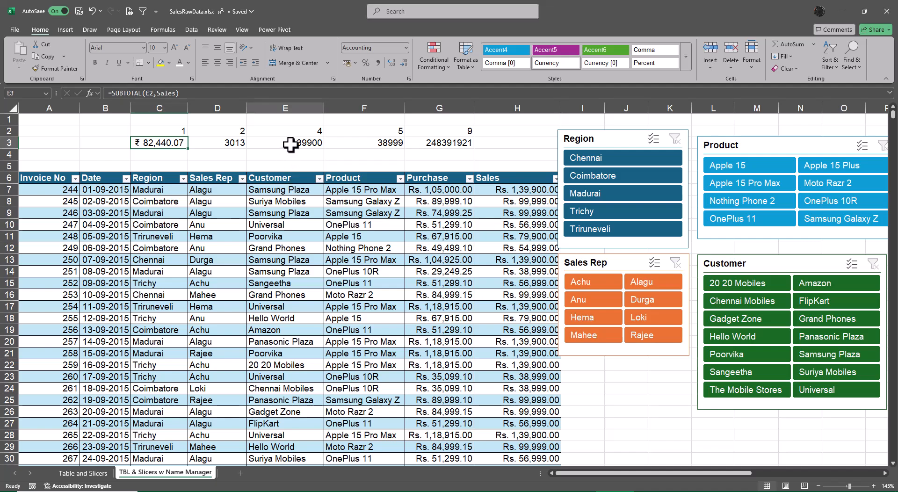
pyautogui.click(159, 144)
pyautogui.click(57, 68)
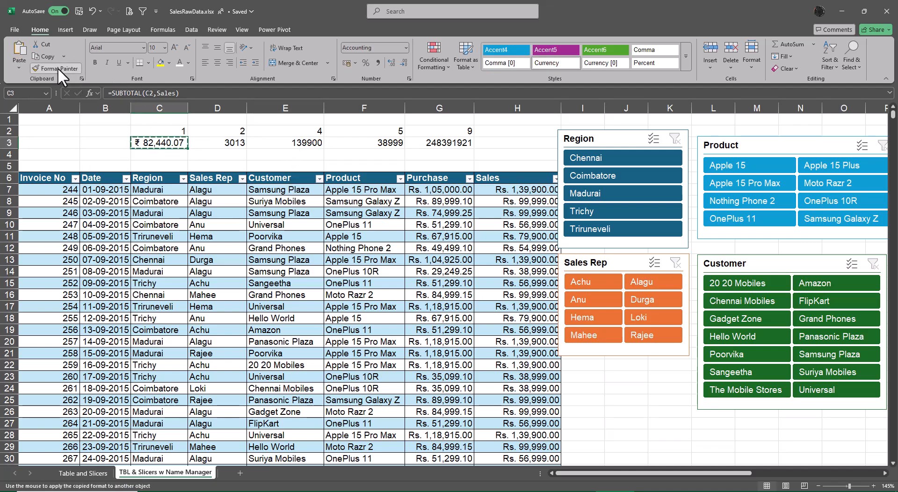
pyautogui.moveTo(285, 141); pyautogui.dragTo(428, 143)
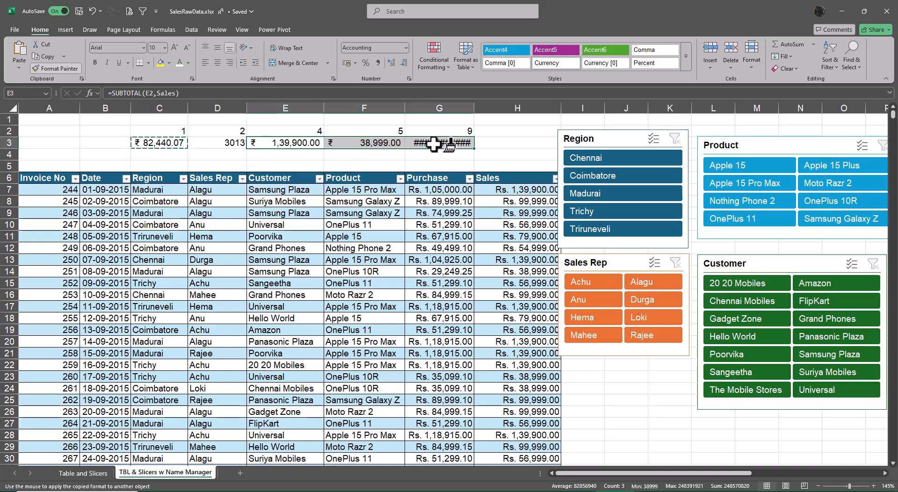
pyautogui.doubleClick(474, 108)
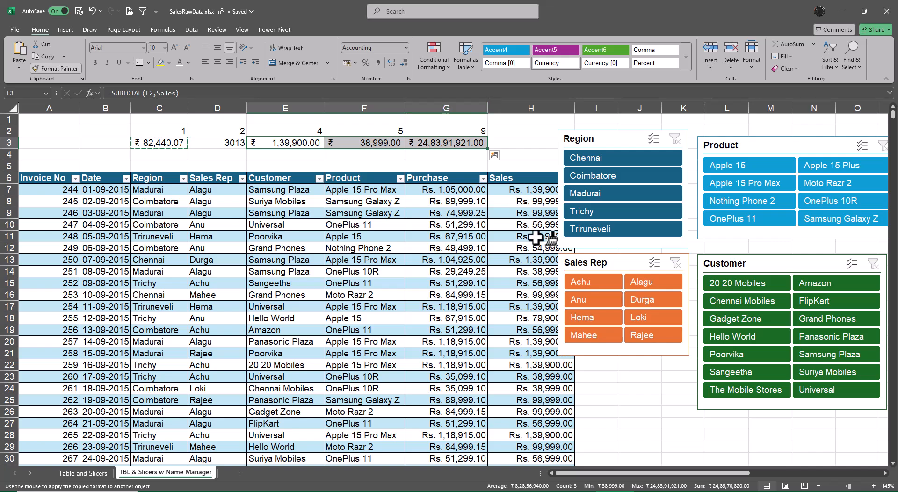
pyautogui.press('Escape')
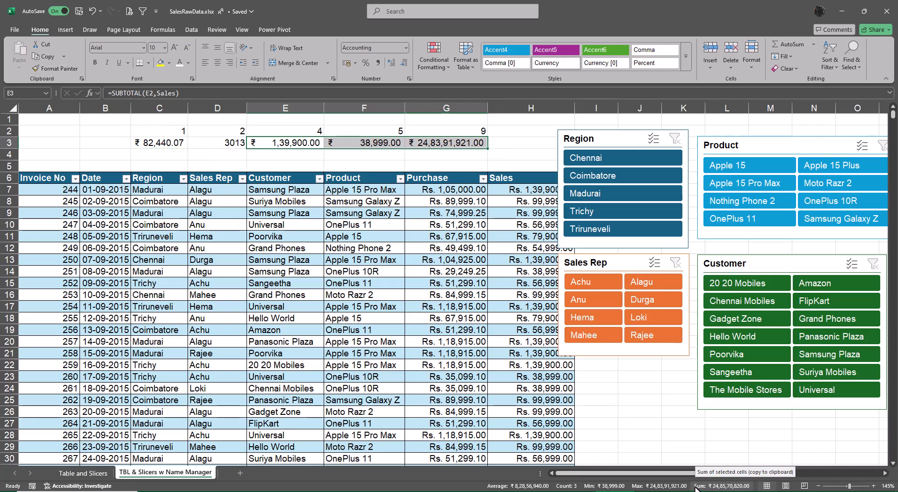
# Step: Enter the headings Average, Count, Max, Min and Sum in C1:G1 above the function numbers
pyautogui.click(161, 109)
pyautogui.click(166, 123)
pyautogui.write('A')
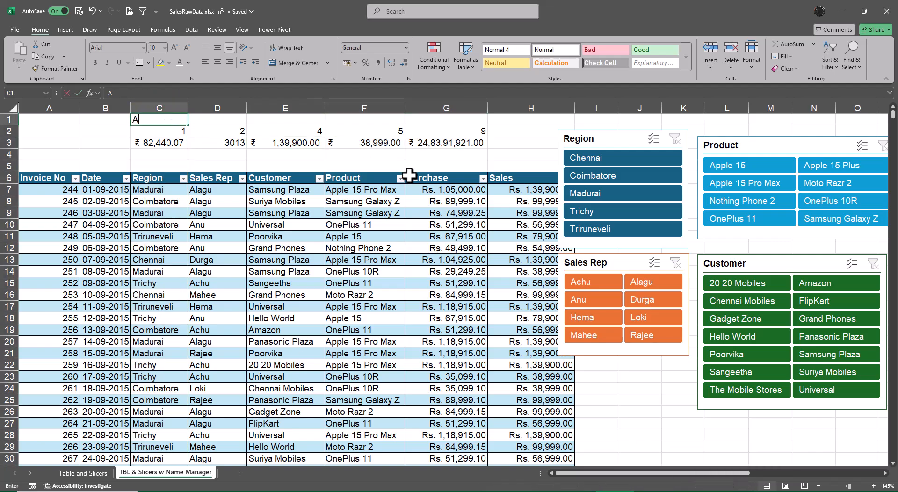
pyautogui.write('verage')
pyautogui.press('Tab')
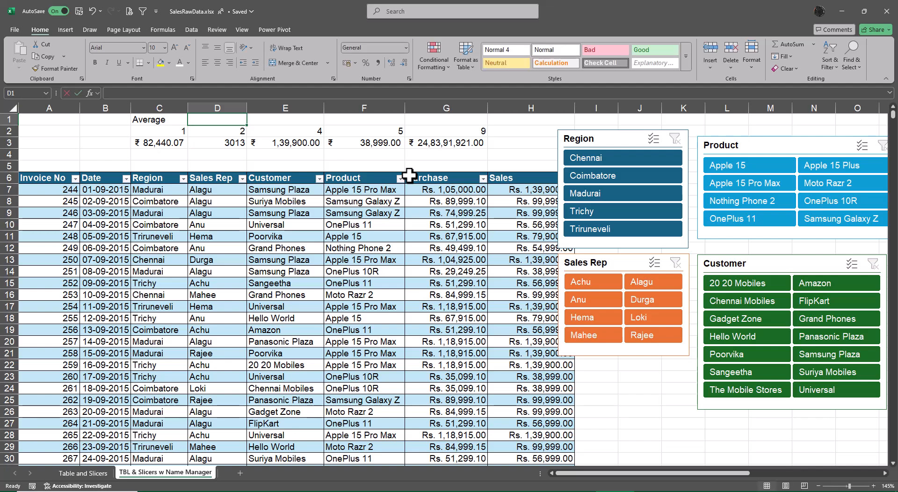
pyautogui.write('Count')
pyautogui.press('Tab')
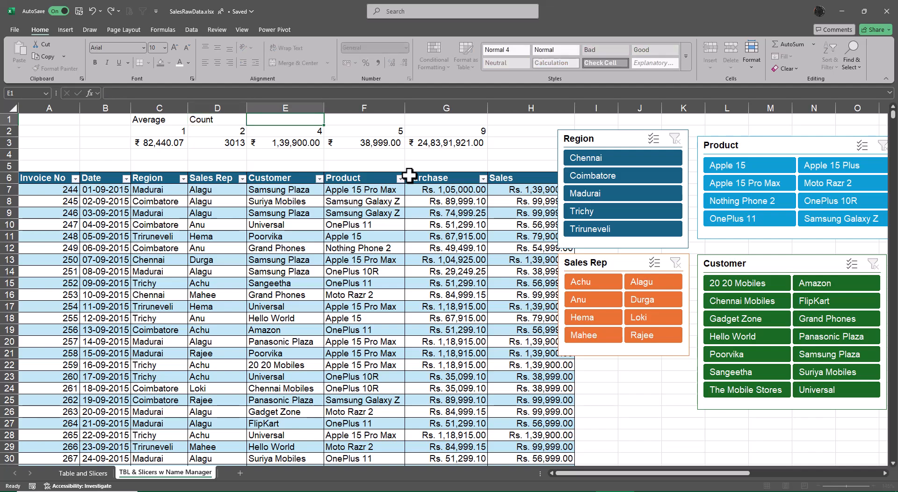
pyautogui.write('Max')
pyautogui.press('Tab')
pyautogui.write('Min')
pyautogui.press('Tab')
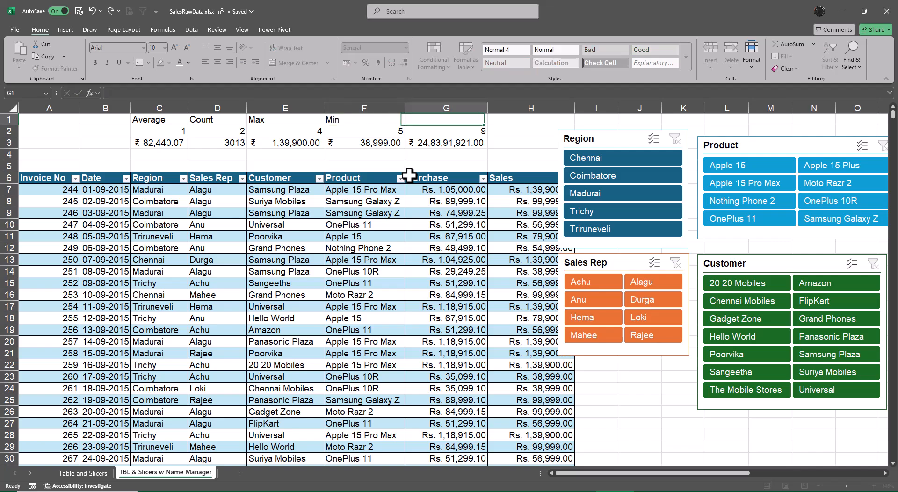
pyautogui.write('Sum')
pyautogui.press('Return')
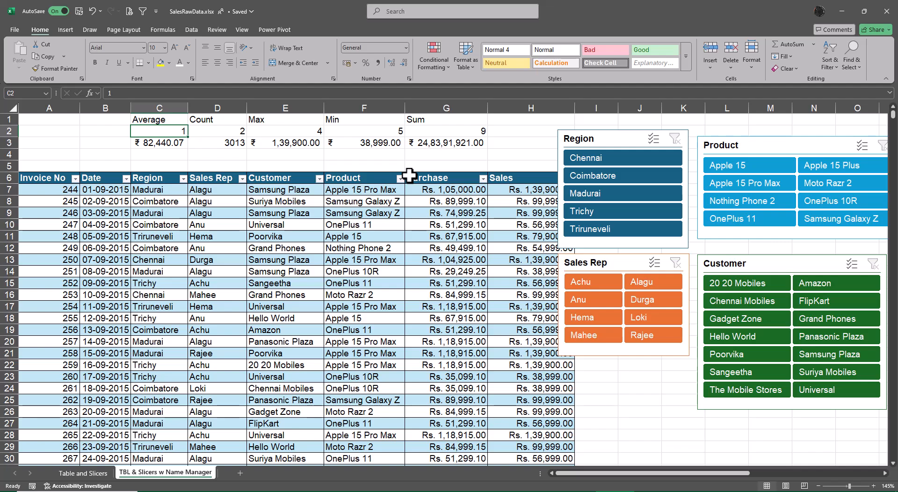
# Step: Shift the Customer, Sales Rep, Product and Region slicers further right, clear of the Sales column
pyautogui.moveTo(652, 474); pyautogui.dragTo(679, 475)
pyautogui.moveTo(631, 264); pyautogui.dragTo(681, 262)
pyautogui.moveTo(508, 261); pyautogui.dragTo(558, 260)
pyautogui.moveTo(581, 145); pyautogui.dragTo(623, 150)
pyautogui.moveTo(521, 141); pyautogui.dragTo(541, 141)
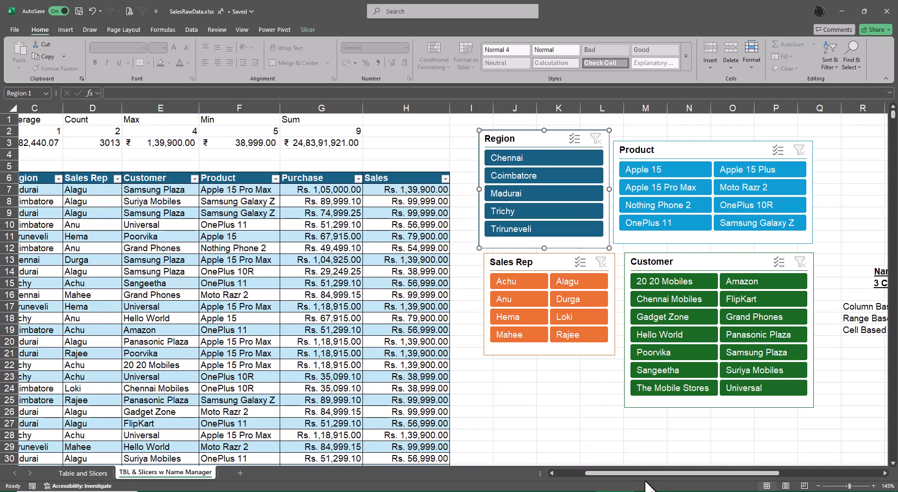
pyautogui.moveTo(642, 474); pyautogui.dragTo(626, 474)
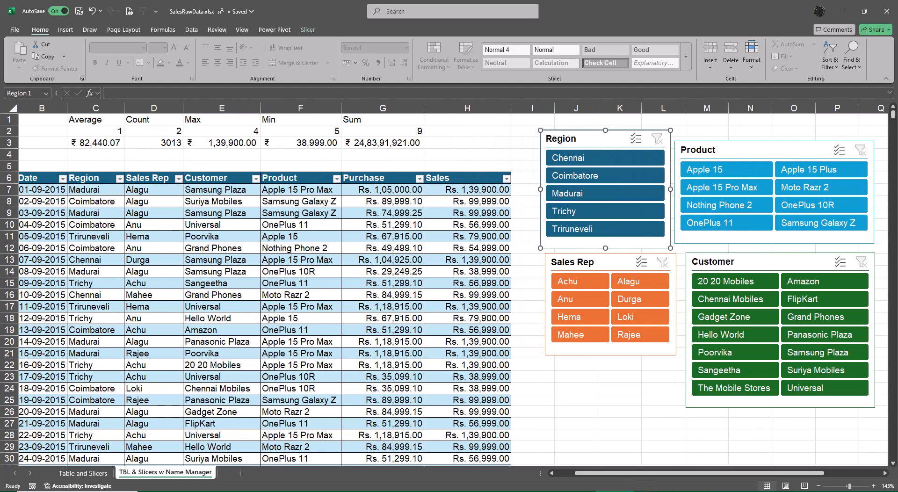
# Step: Filter the table with the slicers to Chennai, Apple 15 Pro Max and Poorvika, and auto-fit column C
pyautogui.click(592, 160)
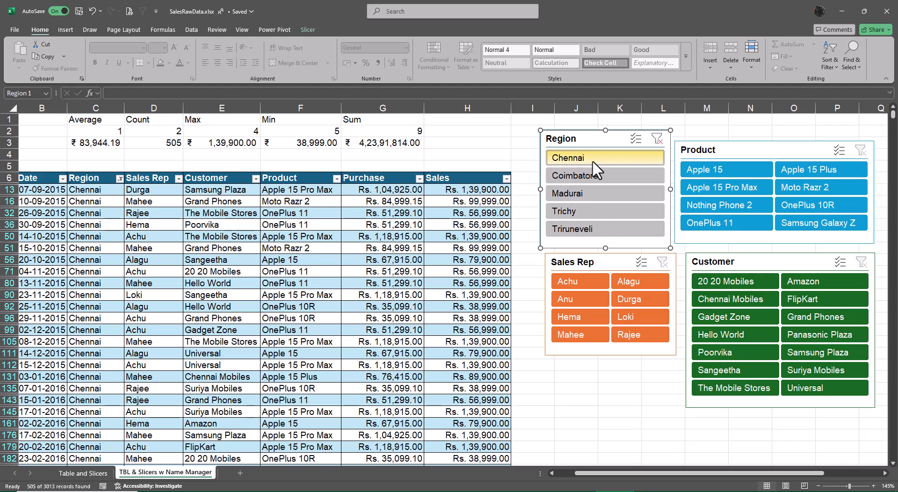
pyautogui.click(744, 187)
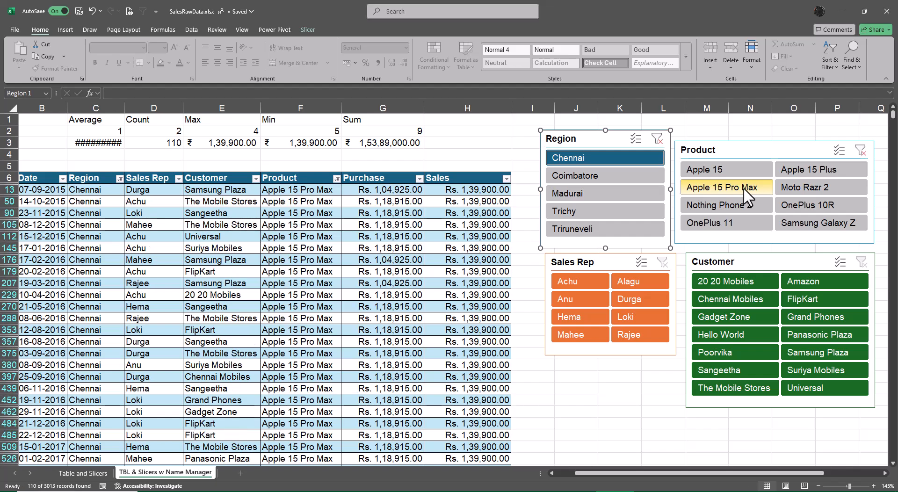
pyautogui.doubleClick(125, 108)
pyautogui.click(125, 104)
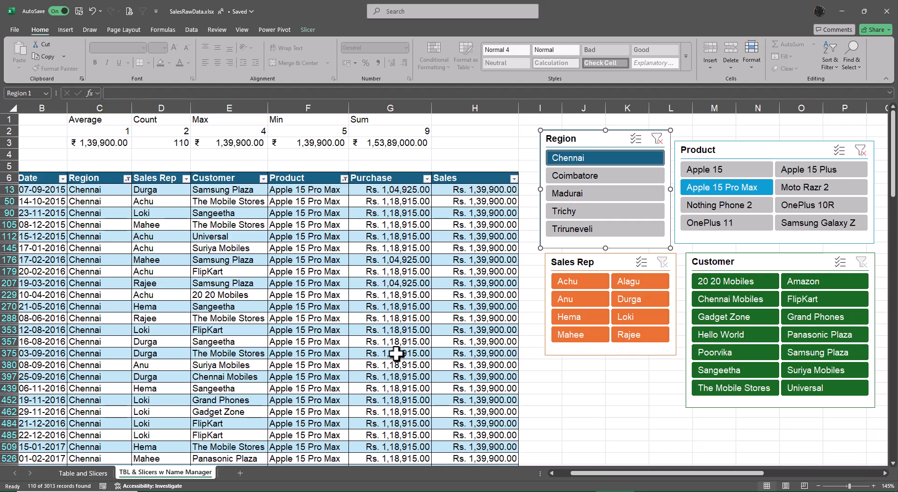
pyautogui.click(720, 354)
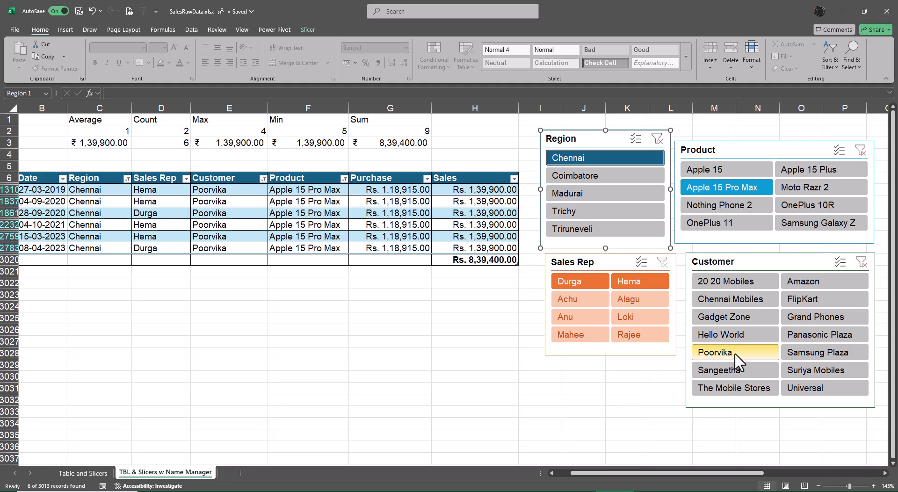
# Step: Show the table's Sales total formula as text in G3025 with FORMULATEXT, and clear that cell again
pyautogui.click(383, 314)
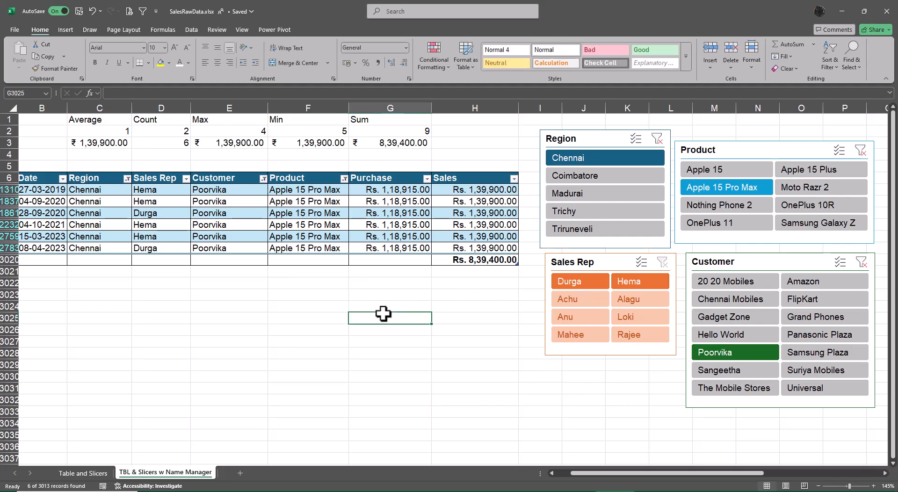
pyautogui.write('=FORMULATEXT(')
pyautogui.press('Up')
pyautogui.press('Up')
pyautogui.press('Up')
pyautogui.press('Up')
pyautogui.press('Up')
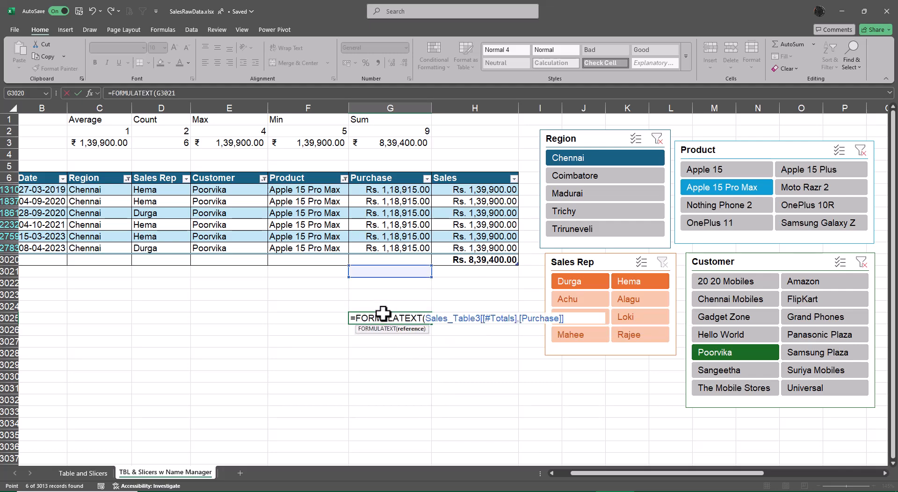
pyautogui.press('Up')
pyautogui.press('Right')
pyautogui.hotkey('ctrl', 'Return')
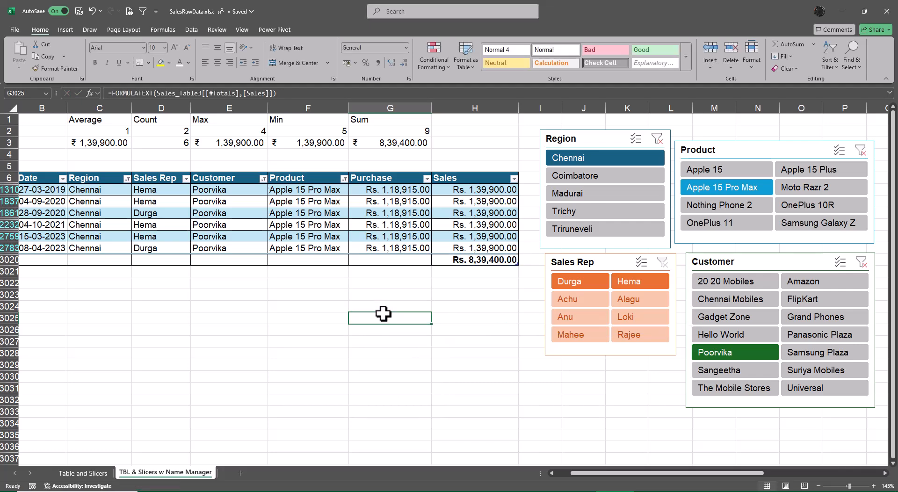
pyautogui.press('F2')
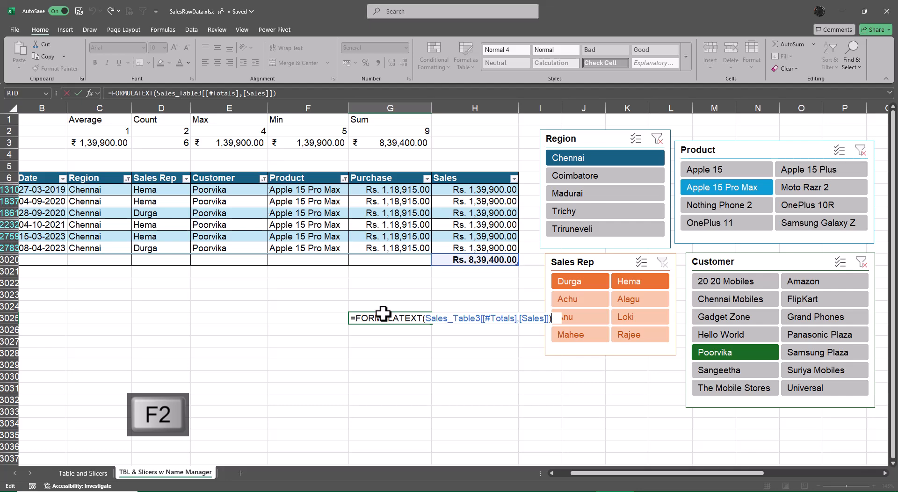
pyautogui.press('Escape')
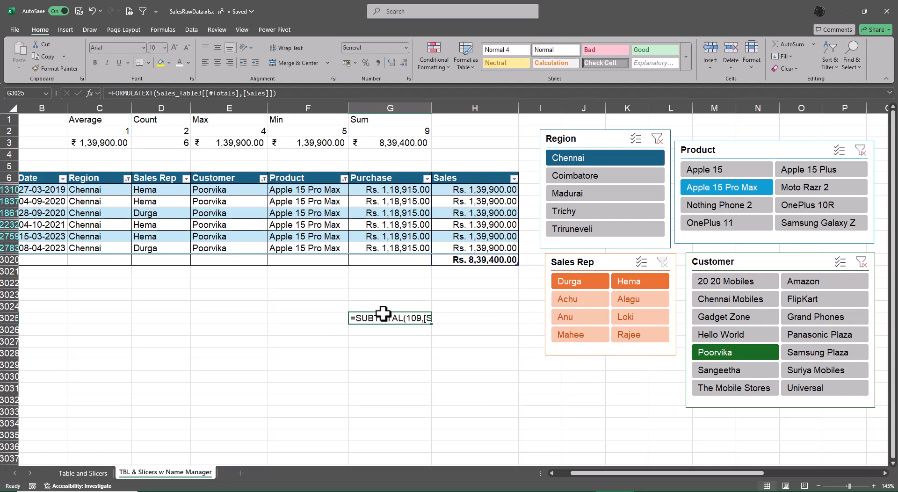
pyautogui.press('Delete')
# Step: Examine the formula behind the table's Sales total in H3020 without changing it
pyautogui.press('Up')
pyautogui.press('Up')
pyautogui.press('Up')
pyautogui.press('Up')
pyautogui.press('Right')
pyautogui.press('Up')
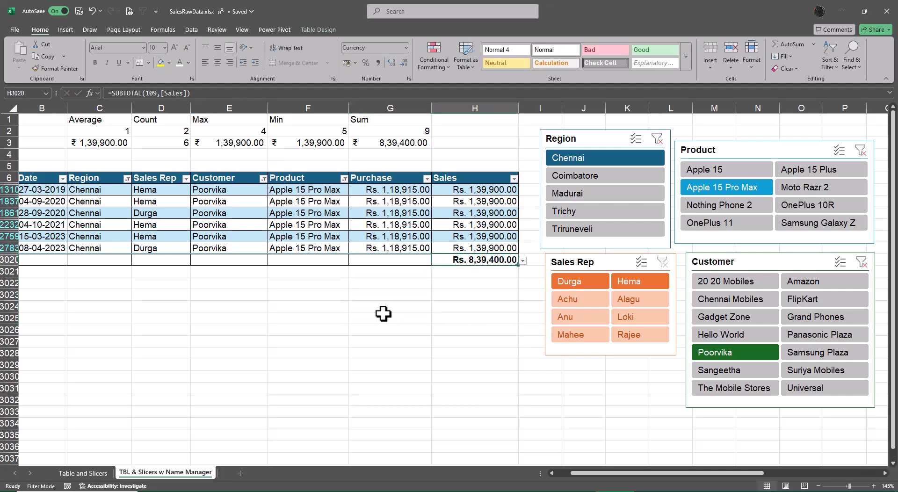
pyautogui.press('F2')
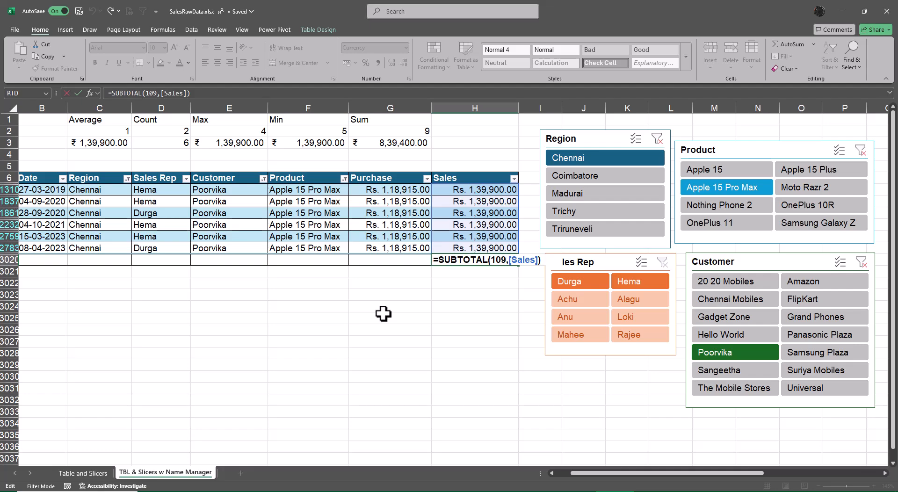
pyautogui.press('Escape')
pyautogui.press('F2')
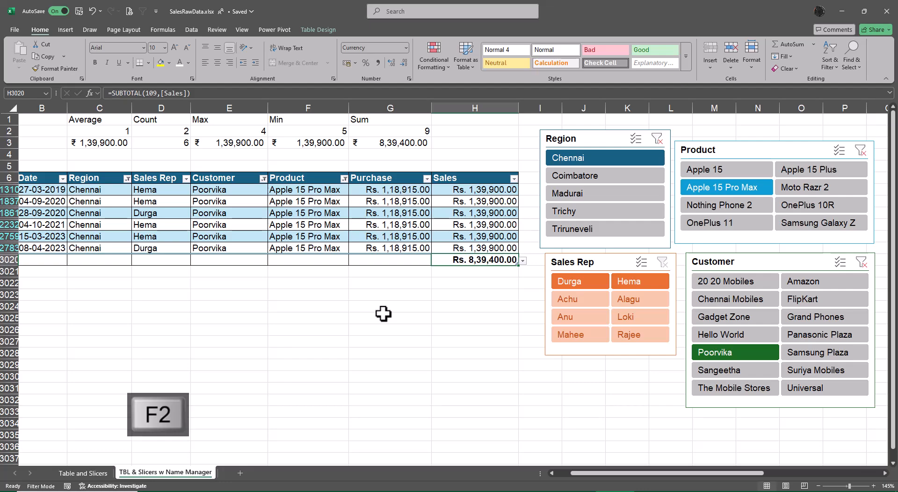
pyautogui.press('Escape')
# Step: Enter =FORMULATEXT(C3) in C3024, below the table, to show the average's formula as text
pyautogui.press('Up')
pyautogui.press('Up')
pyautogui.press('Up')
pyautogui.press('Up')
pyautogui.press('Up')
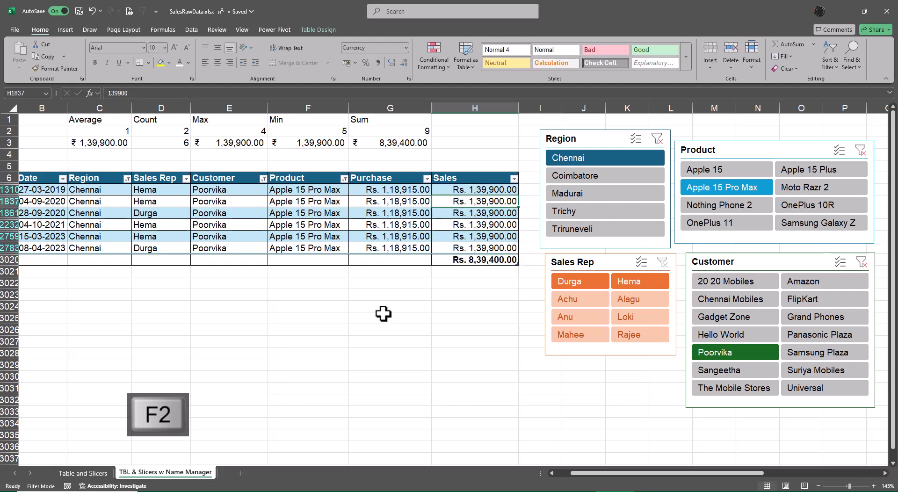
pyautogui.press('Left')
pyautogui.press('Left')
pyautogui.press('Left')
pyautogui.press('Left')
pyautogui.press('Down')
pyautogui.press('Down')
pyautogui.press('Down')
pyautogui.press('Down')
pyautogui.press('Down')
pyautogui.press('Down')
pyautogui.press('Down')
pyautogui.press('Down')
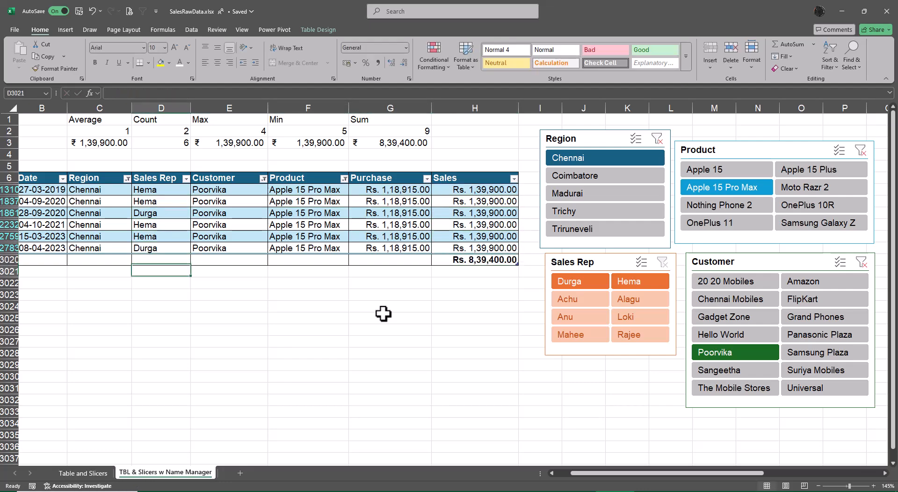
pyautogui.press('Left')
pyautogui.press('Left')
pyautogui.press('Down')
pyautogui.press('Right')
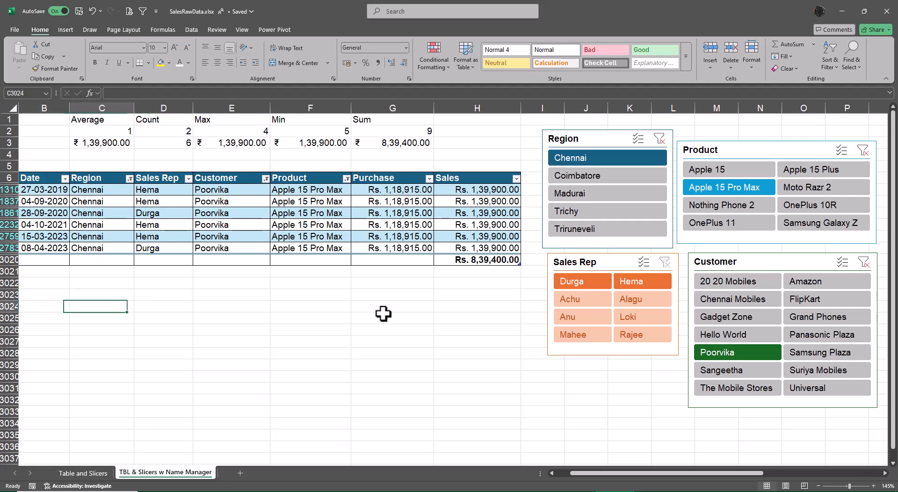
pyautogui.write('=form')
pyautogui.press('Tab')
pyautogui.press('Up')
pyautogui.press('Up')
pyautogui.press('Up')
pyautogui.press('Up')
pyautogui.press('Up')
pyautogui.press('Up')
pyautogui.press('Up')
pyautogui.press('Up')
pyautogui.press('Up')
pyautogui.press('Up')
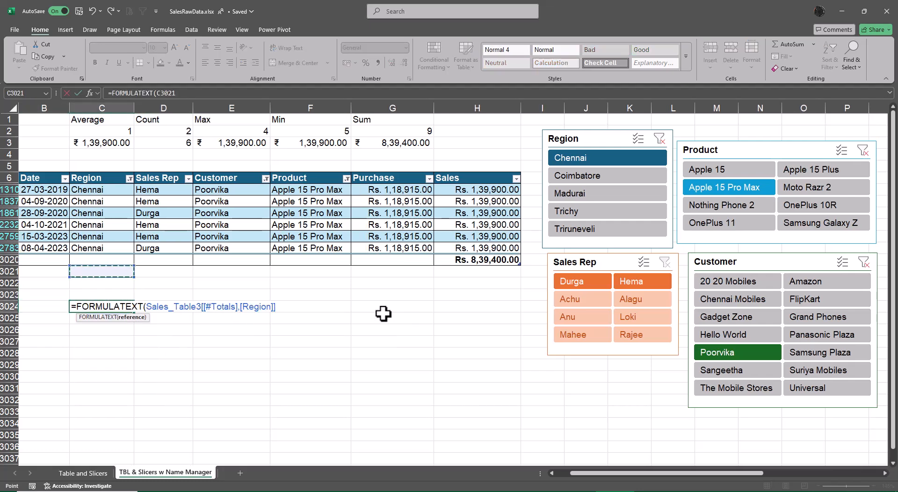
pyautogui.press('Up')
pyautogui.press('Up')
pyautogui.press('Up')
pyautogui.press('Up')
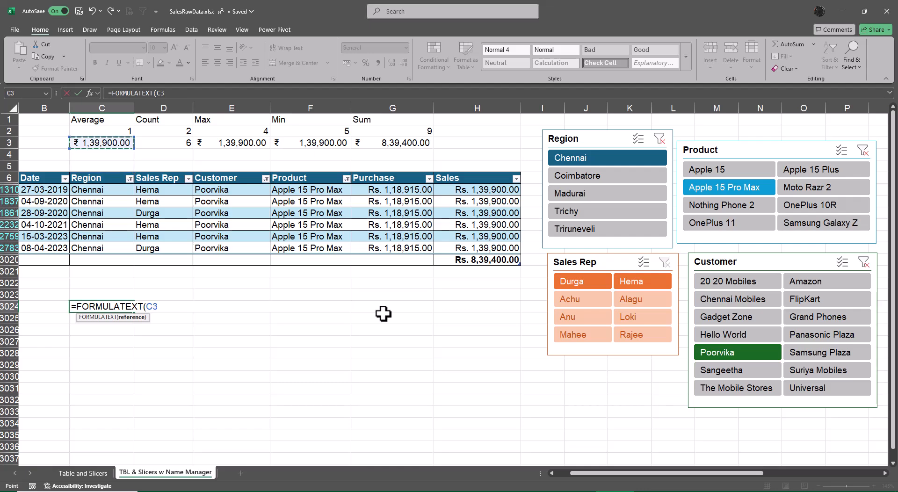
pyautogui.press('Return')
# Step: Enter =FORMULATEXT(D3) in C3025 to show the count's formula as text
pyautogui.write('=form')
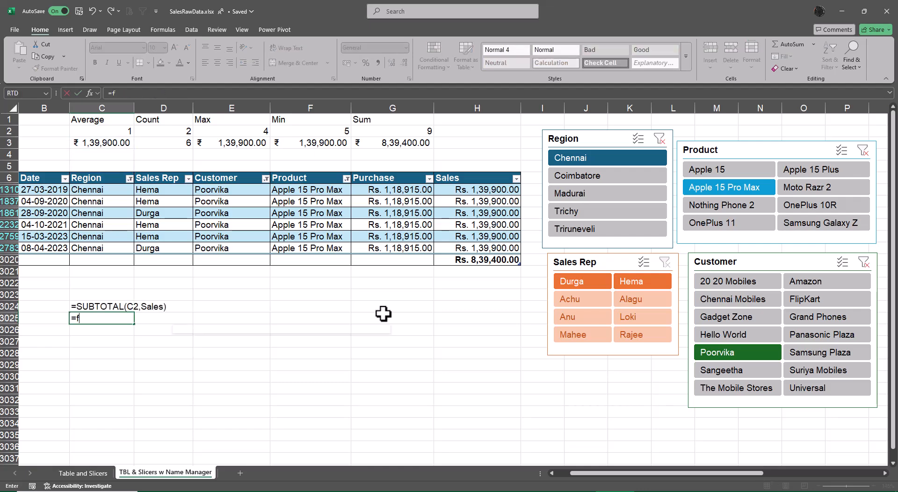
pyautogui.press('Tab')
pyautogui.press('Up')
pyautogui.press('Up')
pyautogui.press('Up')
pyautogui.press('Up')
pyautogui.press('Up')
pyautogui.press('Up')
pyautogui.press('Up')
pyautogui.press('Up')
pyautogui.press('Up')
pyautogui.press('Up')
pyautogui.press('Up')
pyautogui.press('Up')
pyautogui.press('Up')
pyautogui.press('Up')
pyautogui.press('Up')
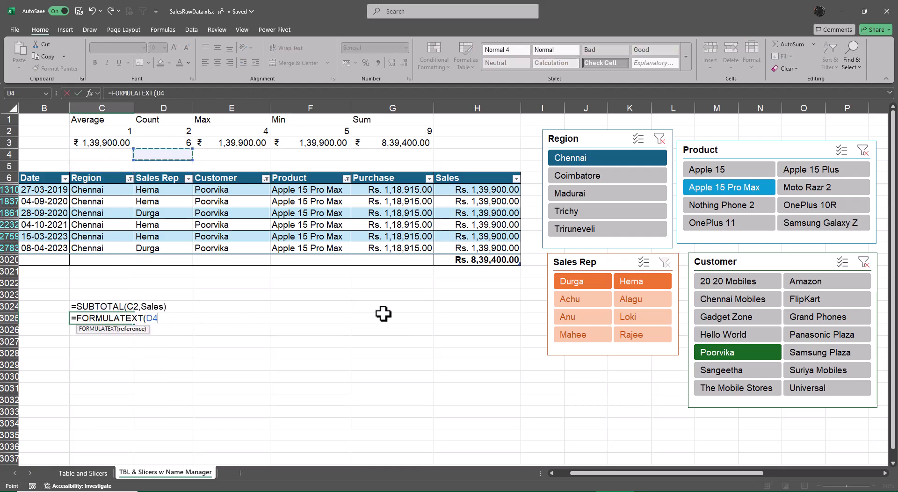
pyautogui.press('Right')
pyautogui.press('Return')
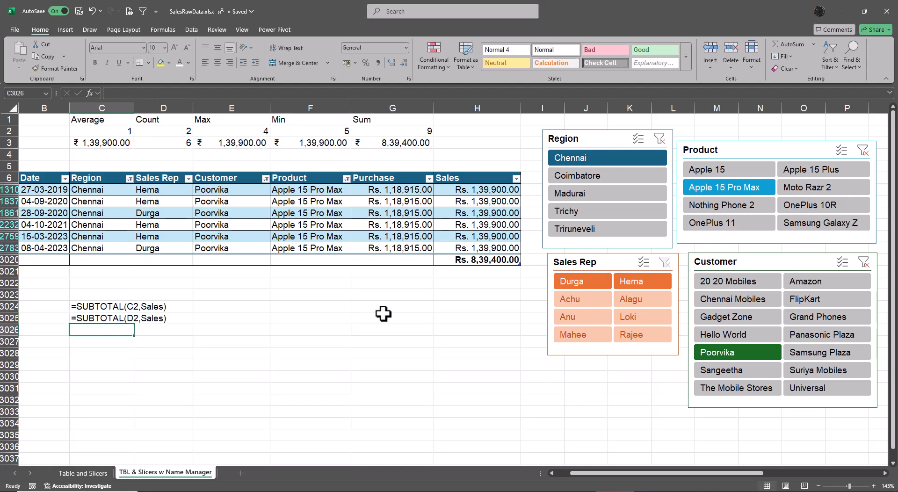
# Step: Enter =FORMULATEXT(E3) in C3026 to show the maximum's formula as text
pyautogui.write('=form')
pyautogui.press('Tab')
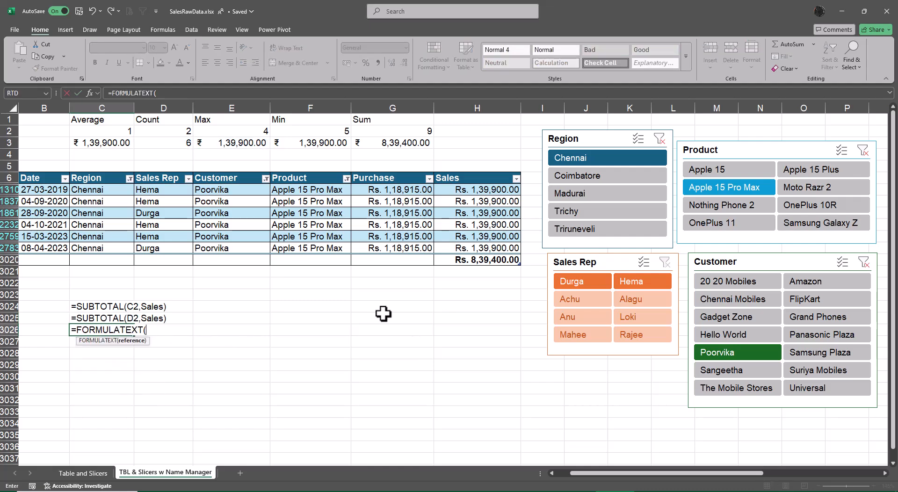
pyautogui.press('Up')
pyautogui.press('Up')
pyautogui.press('Up')
pyautogui.press('Up')
pyautogui.press('Up')
pyautogui.press('Up')
pyautogui.press('Up')
pyautogui.press('Up')
pyautogui.press('Up')
pyautogui.press('Up')
pyautogui.press('Up')
pyautogui.press('Up')
pyautogui.press('Up')
pyautogui.press('Up')
pyautogui.press('Right')
pyautogui.press('Right')
# Step: Try to extend the FORMULATEXT formula from C3026 down to C3028, and clear C3027
pyautogui.press('Up')
pyautogui.press('Up')
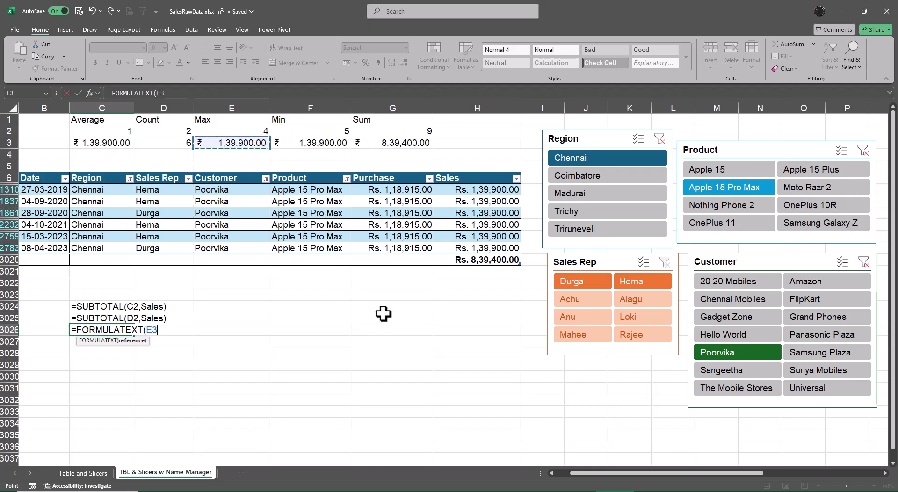
pyautogui.press('Return')
pyautogui.press('Up')
pyautogui.hotkey('shift', 'Down')
pyautogui.hotkey('shift', 'Down')
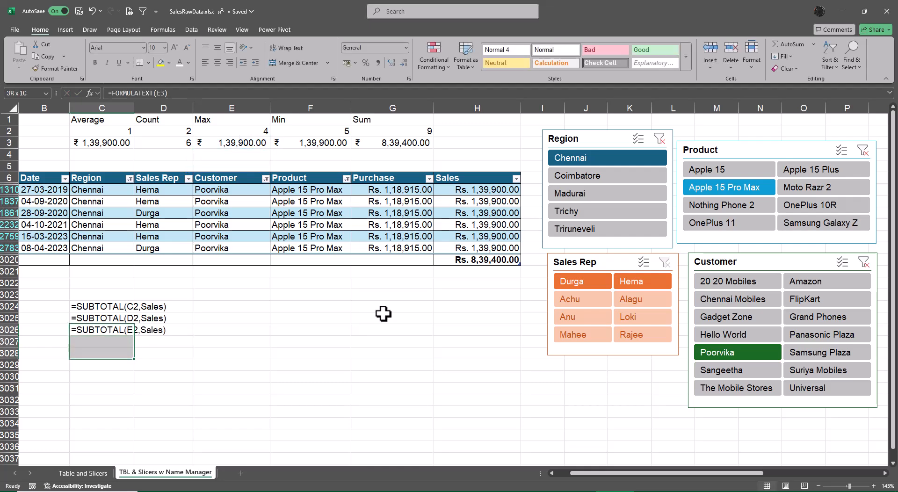
pyautogui.hotkey('ctrl', 'd')
pyautogui.press('Down')
pyautogui.press('Up')
pyautogui.hotkey('ctrl', 'c')
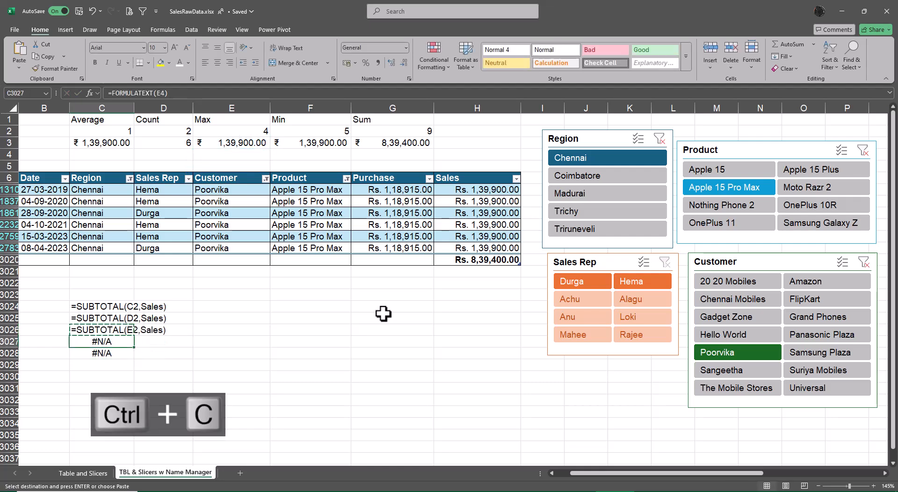
pyautogui.press('Down')
pyautogui.hotkey('ctrl', 'v')
pyautogui.press('F2')
pyautogui.press('Escape')
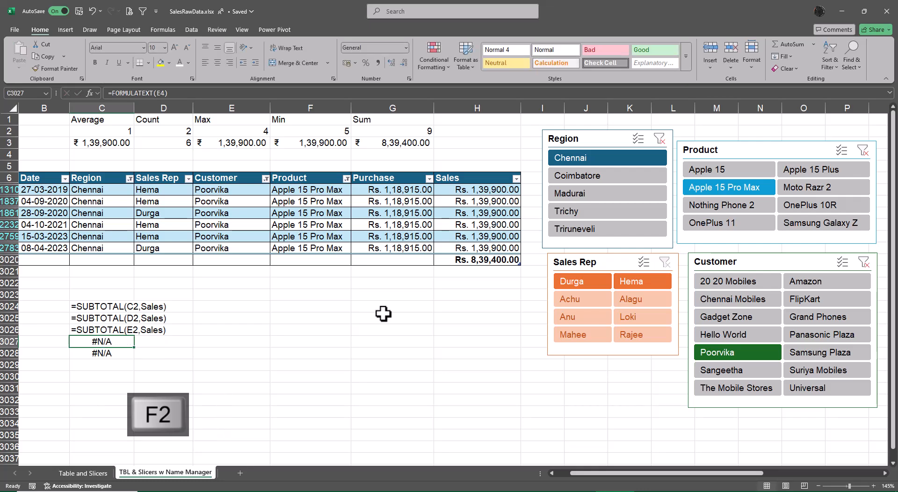
pyautogui.press('Delete')
# Step: Enter =FORMULATEXT(F3) in C3027 to show the minimum's formula as text
pyautogui.press('Up')
pyautogui.press('Down')
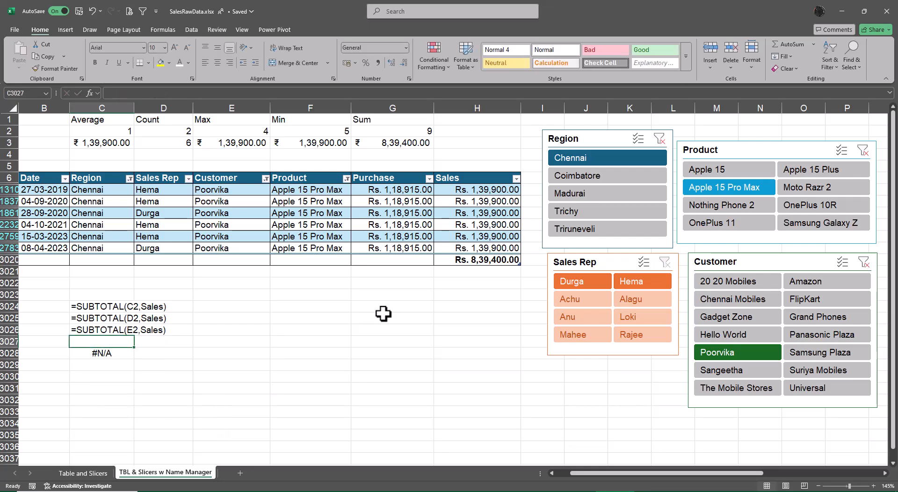
pyautogui.write('=form')
pyautogui.press('Tab')
pyautogui.press('Up')
pyautogui.press('Up')
pyautogui.press('Up')
pyautogui.press('Up')
pyautogui.press('Up')
pyautogui.press('Up')
pyautogui.press('Up')
pyautogui.press('Up')
pyautogui.press('Up')
pyautogui.press('Up')
pyautogui.press('Up')
pyautogui.press('Up')
pyautogui.press('Up')
pyautogui.press('Up')
pyautogui.press('Up')
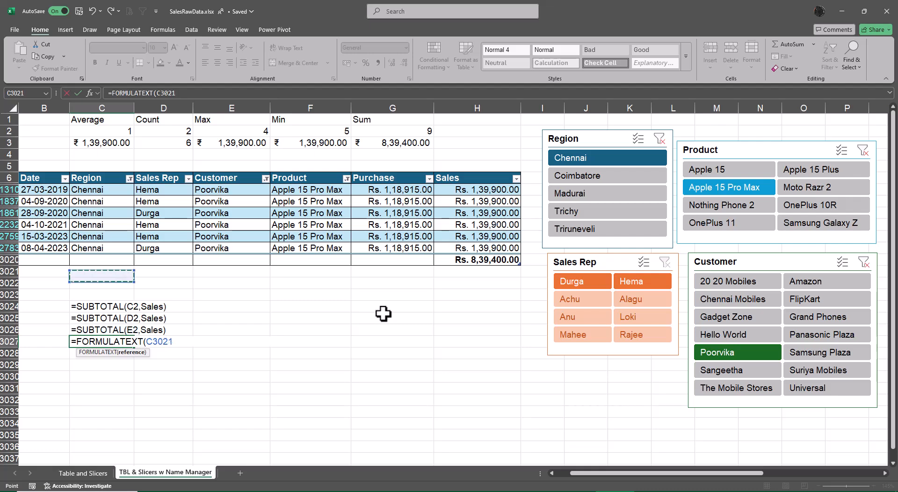
pyautogui.press('Right')
pyautogui.press('Up')
pyautogui.press('Up')
pyautogui.press('Right')
pyautogui.press('Right')
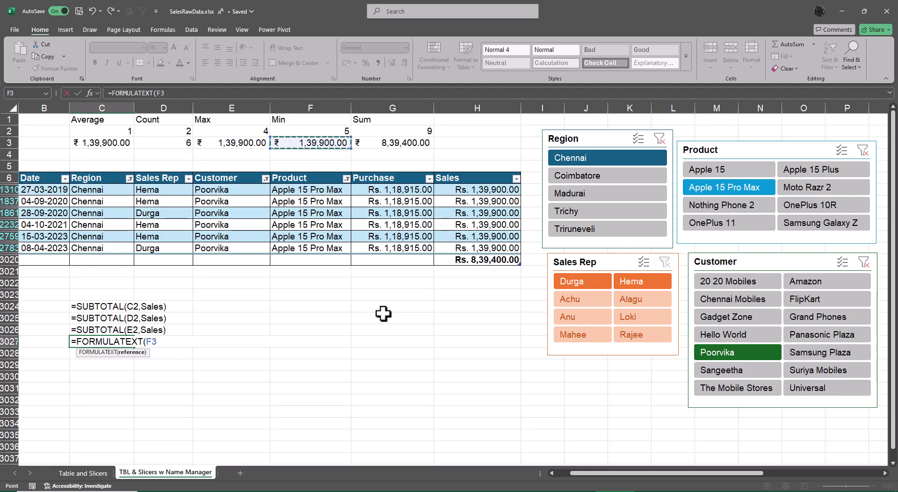
pyautogui.press('Return')
# Step: Replace the formula in C3028 with =FORMULATEXT(G3) to show the sum's formula as text
pyautogui.press('F2')
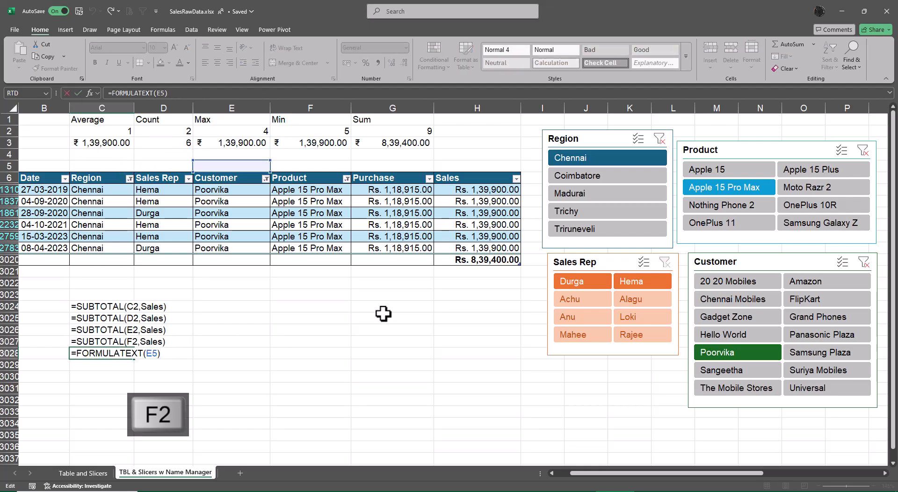
pyautogui.press('Escape')
pyautogui.write('=fom')
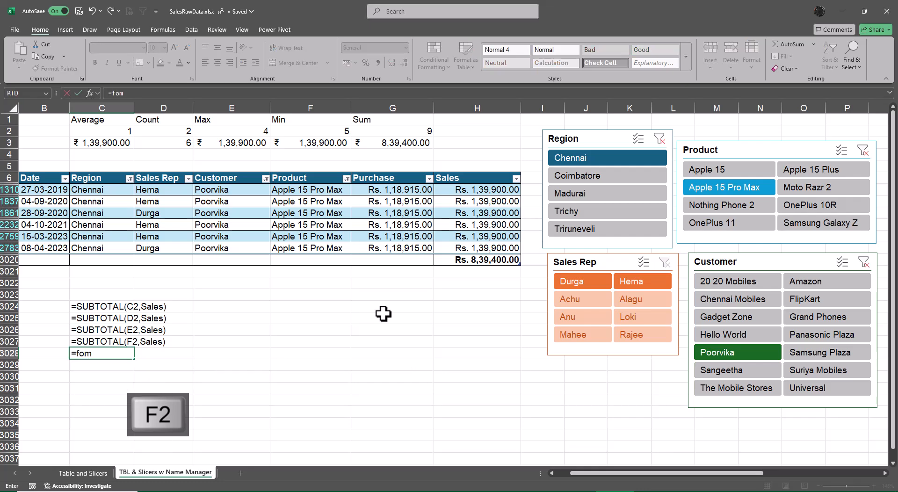
pyautogui.press('BackSpace')
pyautogui.write('rnu')
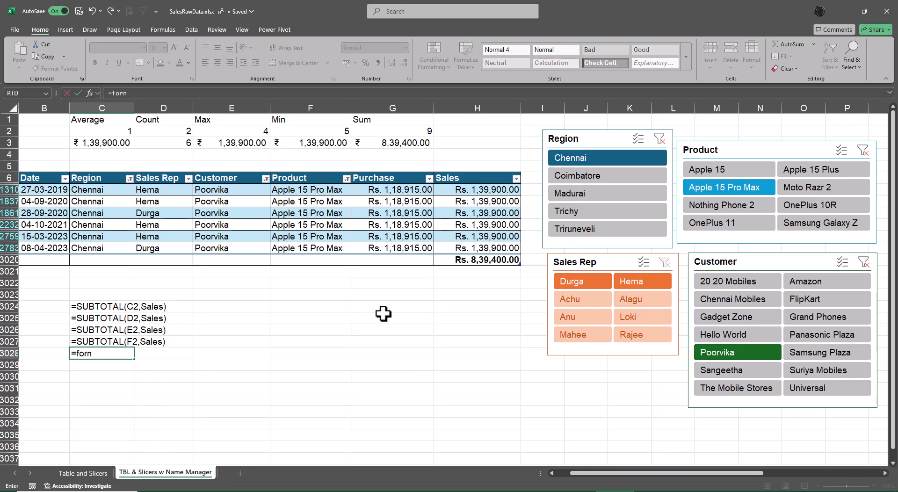
pyautogui.press('BackSpace')
pyautogui.press('BackSpace')
pyautogui.write('MULATEXT(')
pyautogui.press('Tab')
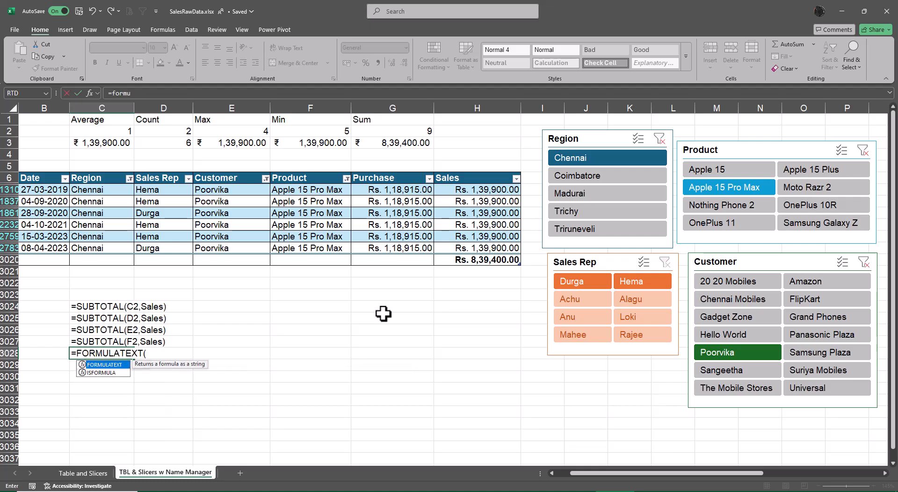
pyautogui.press('Up')
pyautogui.press('Up')
pyautogui.press('Up')
pyautogui.press('Up')
pyautogui.press('Up')
pyautogui.press('Up')
pyautogui.press('Up')
pyautogui.press('Up')
pyautogui.press('Up')
pyautogui.press('Up')
pyautogui.press('Up')
pyautogui.press('Up')
pyautogui.press('Up')
pyautogui.press('Up')
pyautogui.press('Up')
pyautogui.press('Up')
pyautogui.press('Up')
pyautogui.press('Up')
pyautogui.press('Up')
pyautogui.press('Up')
pyautogui.press('Right')
pyautogui.press('Right')
pyautogui.press('Right')
pyautogui.press('Right')
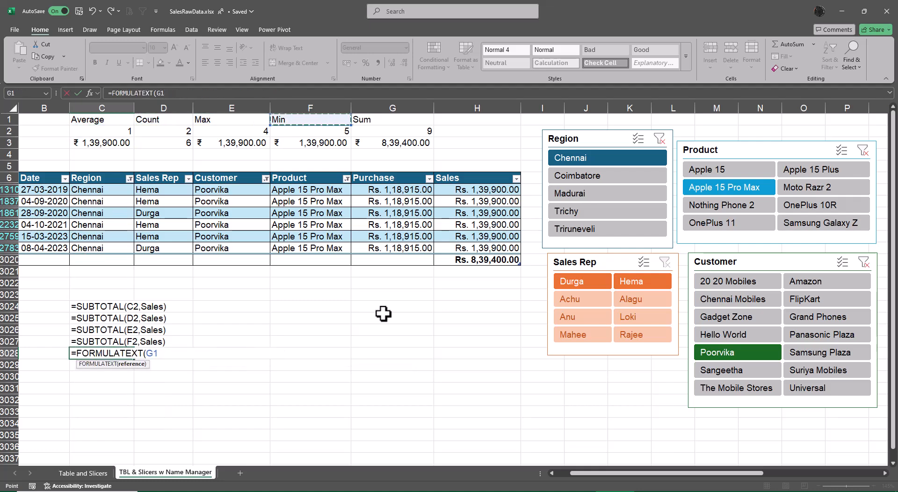
pyautogui.press('Down')
pyautogui.press('Down')
pyautogui.press('Return')
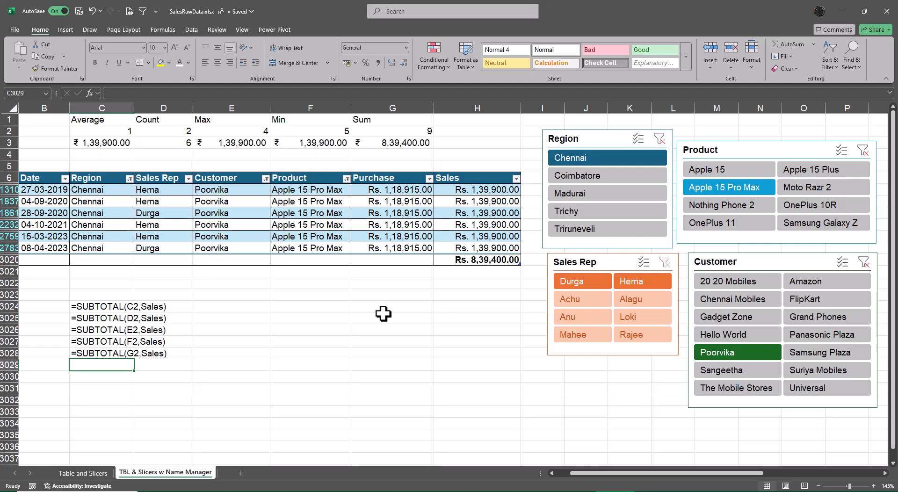
# Step: Examine the formula behind the table's Sales total in H3020 without changing it
pyautogui.moveTo(663, 473); pyautogui.dragTo(590, 475)
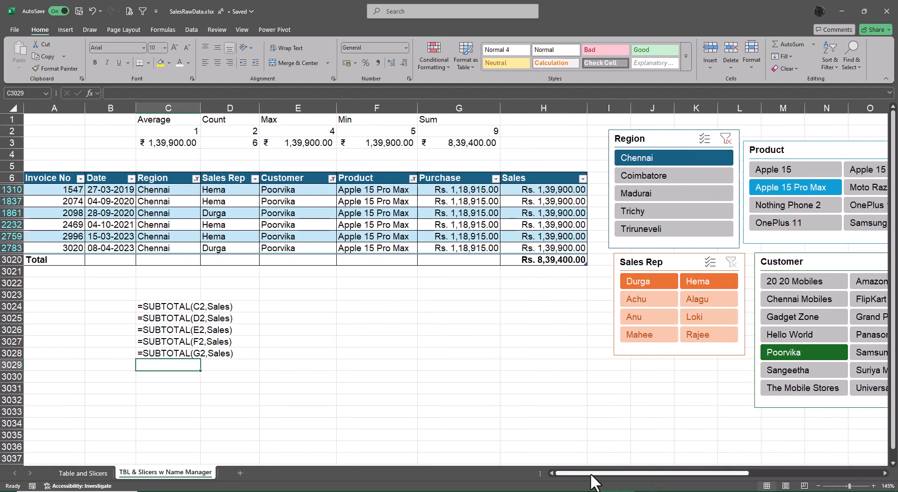
pyautogui.click(533, 260)
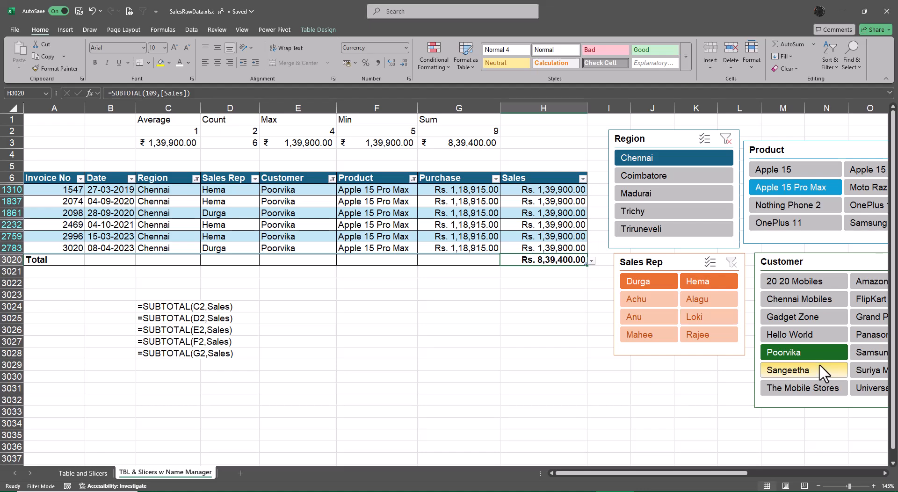
pyautogui.press('F2')
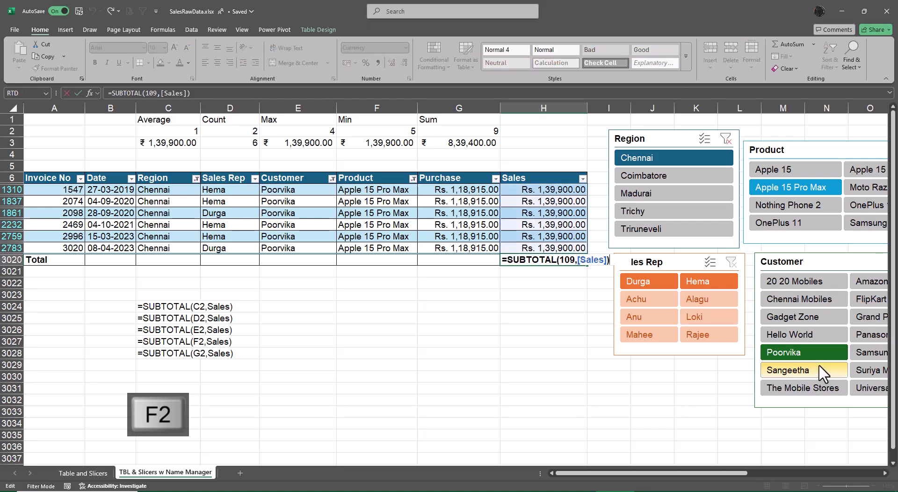
pyautogui.press('Escape')
# Step: Examine the SUBTOTAL formulas of the summary row one by one, from the sum in G3 back to the average in C3
pyautogui.click(453, 143)
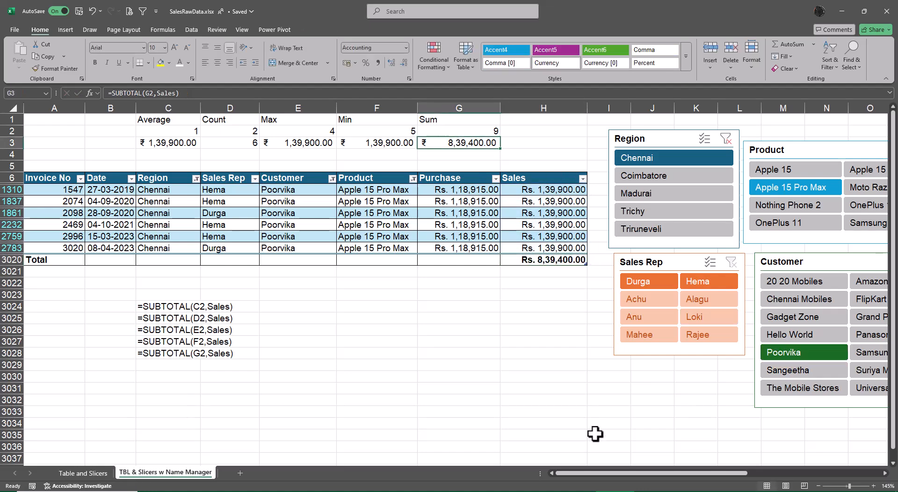
pyautogui.press('F2')
pyautogui.press('Escape')
pyautogui.press('Left')
pyautogui.press('F2')
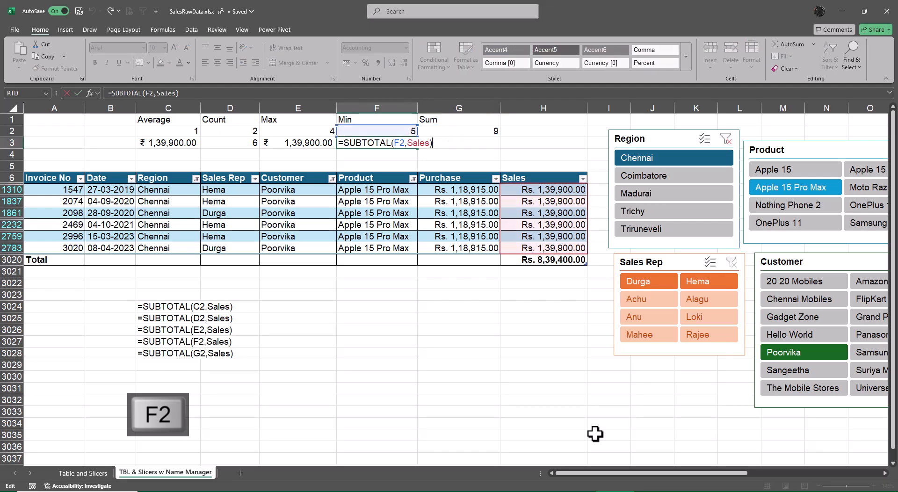
pyautogui.press('Escape')
pyautogui.press('Left')
pyautogui.press('F2')
pyautogui.press('Escape')
pyautogui.press('Left')
pyautogui.press('F2')
pyautogui.press('Escape')
pyautogui.press('Left')
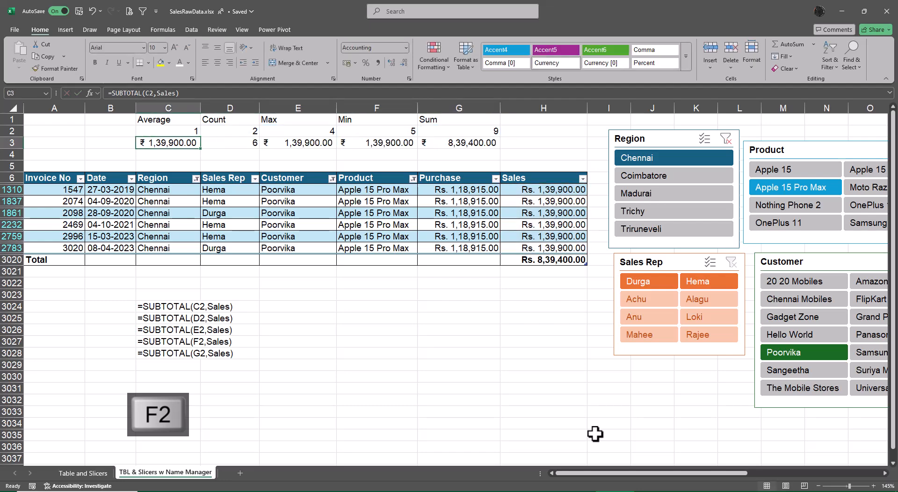
pyautogui.press('F2')
pyautogui.press('Escape')
pyautogui.press('Right')
pyautogui.press('Right')
pyautogui.press('Right')
pyautogui.press('Right')
pyautogui.press('Right')
pyautogui.press('Right')
pyautogui.press('Right')
pyautogui.press('Right')
pyautogui.press('Right')
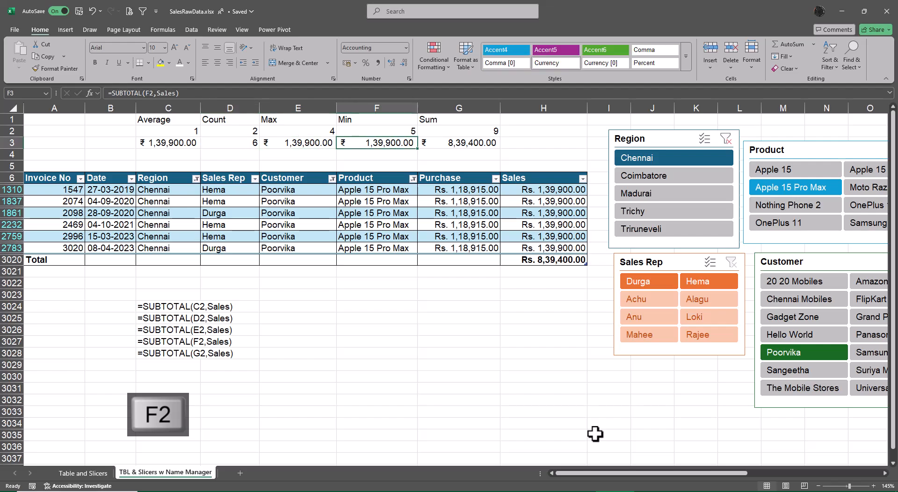
# Step: Switch to the Day 7 to 25 workbook to view its Ribbons topic list, and return to SalesRawData.xlsx
pyautogui.hotkey('alt', 'Tab')
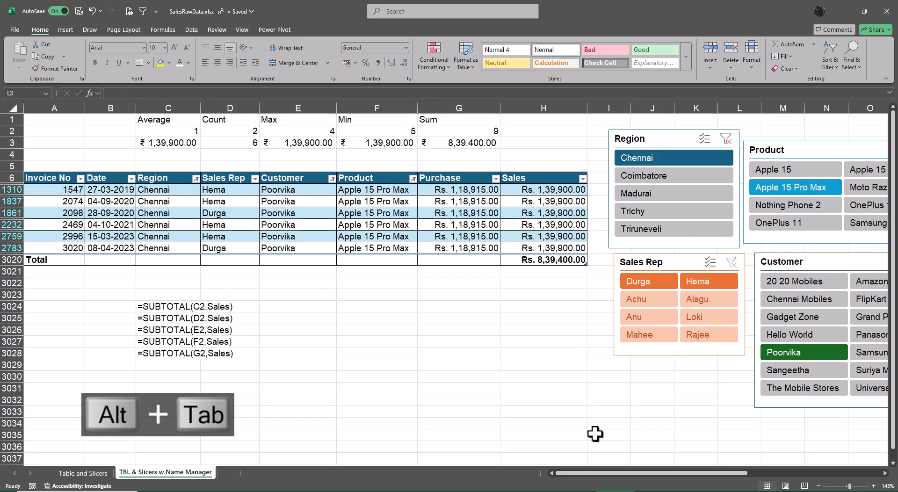
pyautogui.hotkey('alt', 'Tab')
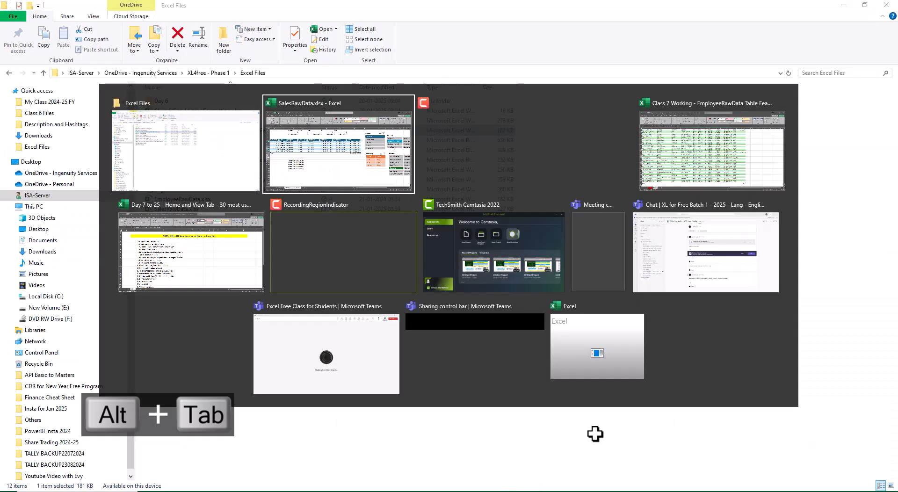
pyautogui.hotkey('alt', 'Tab')
pyautogui.hotkey('alt', 'Tab')
pyautogui.hotkey('alt', 'Tab')
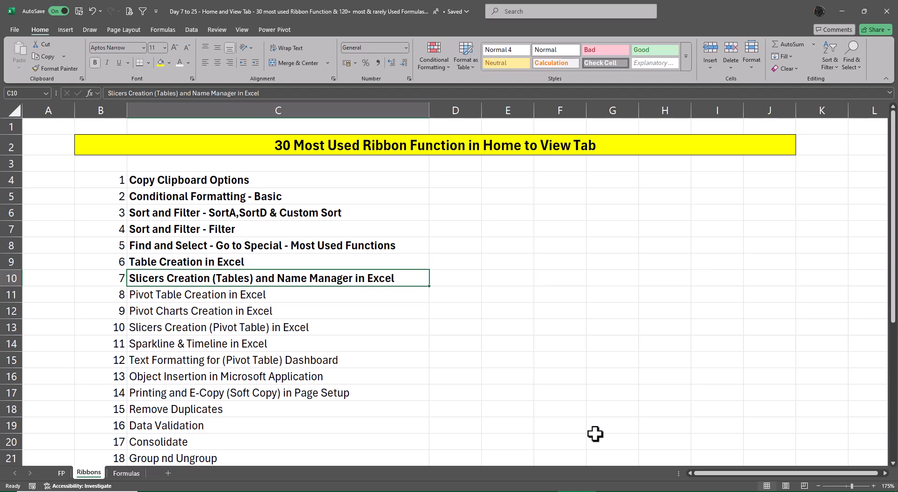
pyautogui.hotkey('alt', 'Tab')
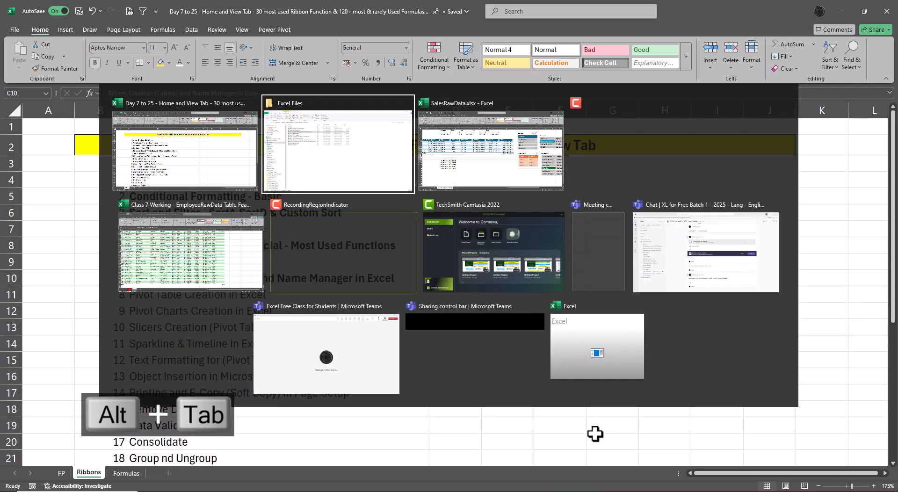
pyautogui.hotkey('alt', 'Tab')
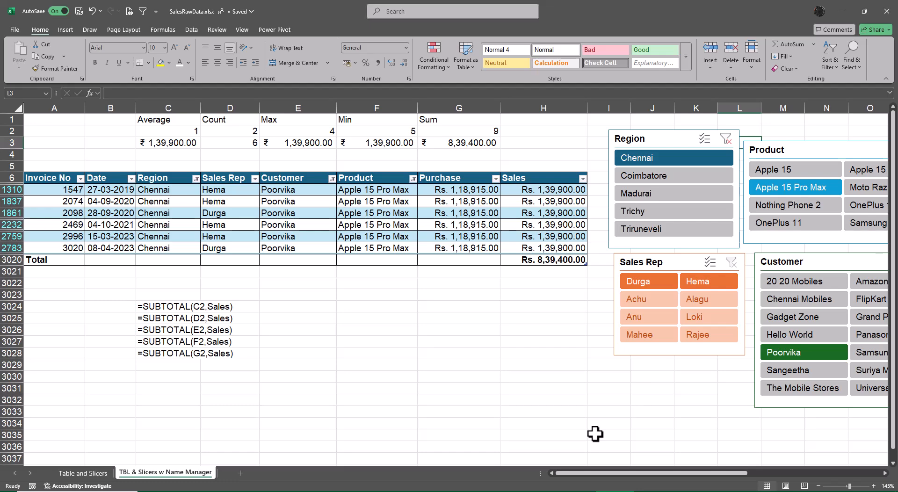
# Step: Center the function numbers in C2:G2
pyautogui.moveTo(178, 131); pyautogui.dragTo(471, 129)
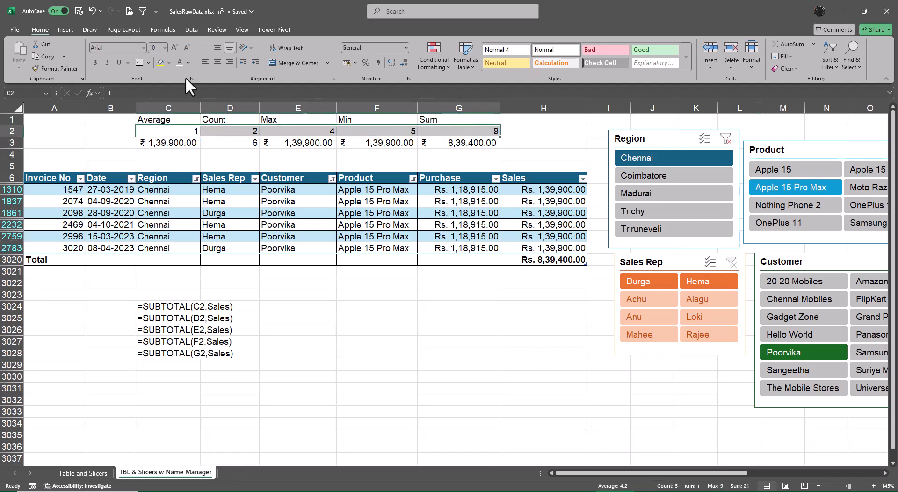
pyautogui.click(217, 63)
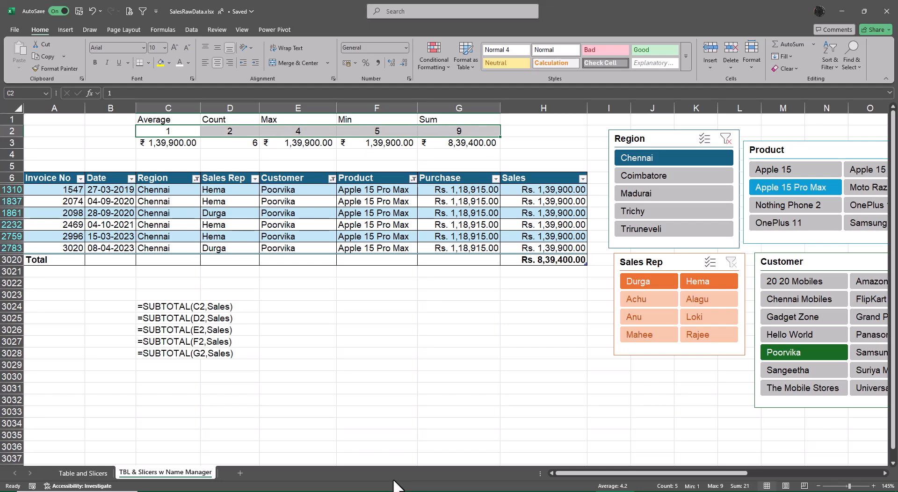
# Step: Copy the headings Average to Sum from C1:G1 and paste them transposed into B3024, beside the displayed formulas
pyautogui.moveTo(162, 119); pyautogui.dragTo(427, 120)
pyautogui.hotkey('ctrl', 'c')
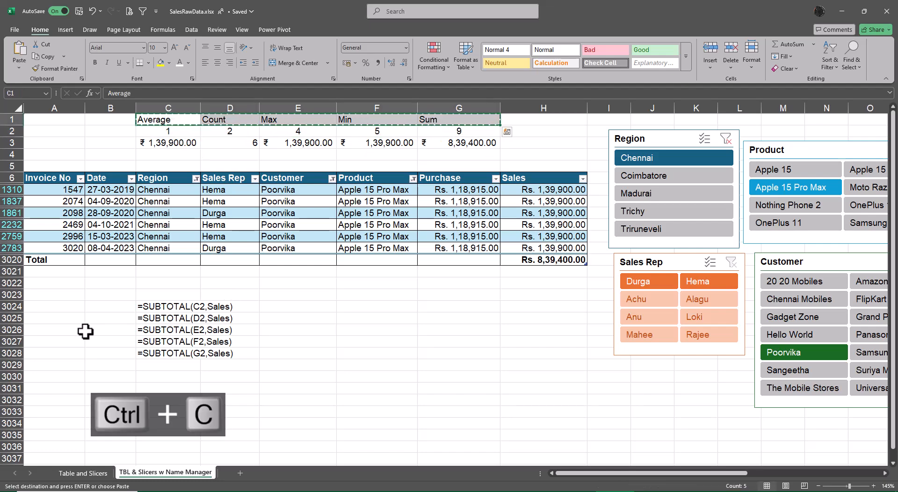
pyautogui.click(94, 307)
pyautogui.hotkey('alt', 's')
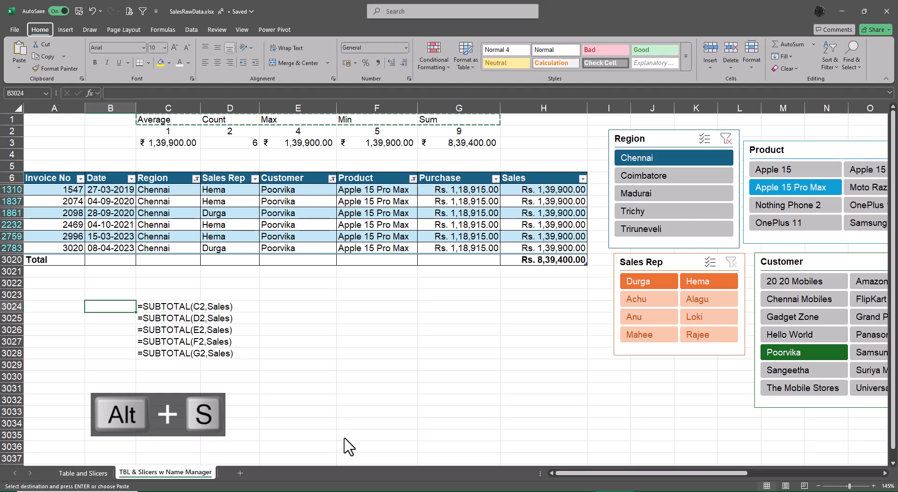
pyautogui.hotkey('alt', 'e')
pyautogui.press('Return')
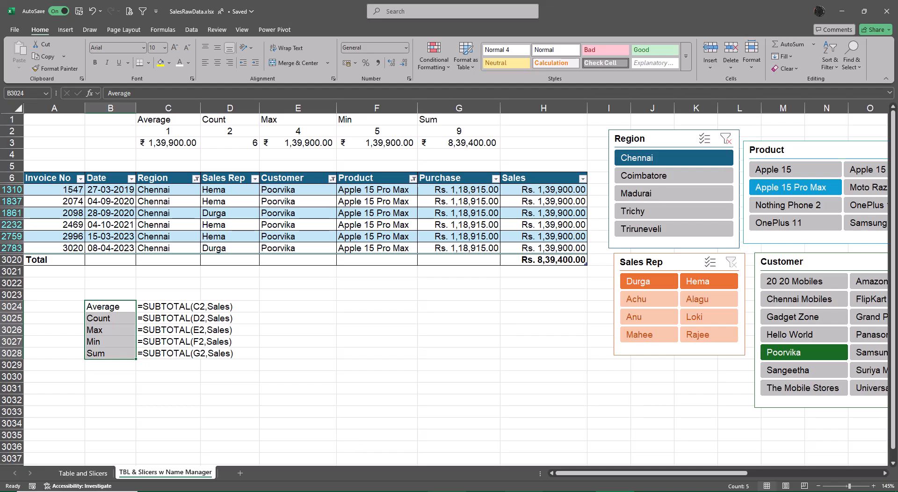
# Step: Move the picture of the SUBTOTAL function list closer to the slicers, over about columns Q to V, and deselect it
pyautogui.moveTo(614, 474); pyautogui.dragTo(762, 469)
pyautogui.moveTo(688, 302); pyautogui.dragTo(526, 296)
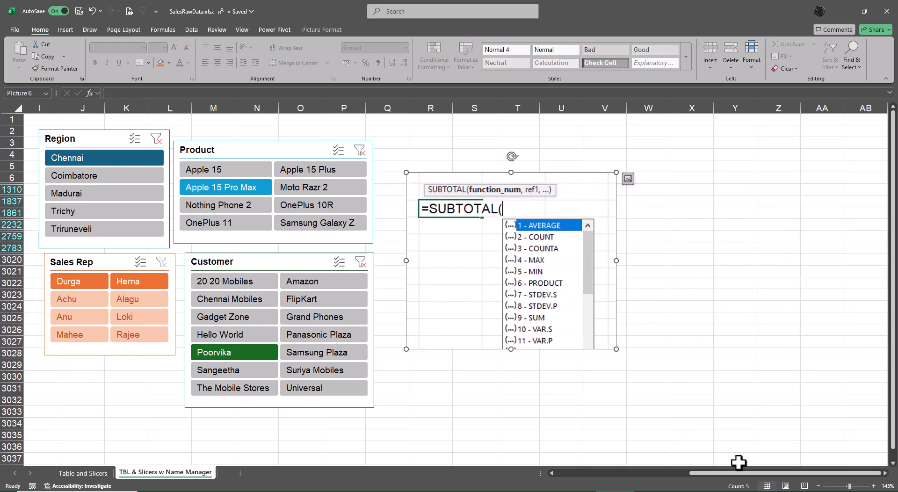
pyautogui.click(735, 426)
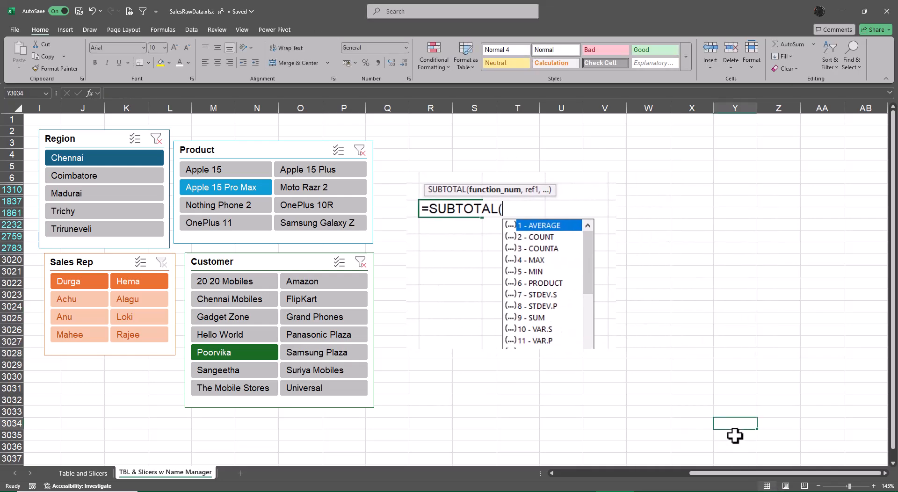
# Step: Switch to the Day 7 to 25 workbook and select the topics from Pivot Table Creation to Slicers Creation (Pivot Table) in C11:C13
pyautogui.hotkey('alt', 'Tab')
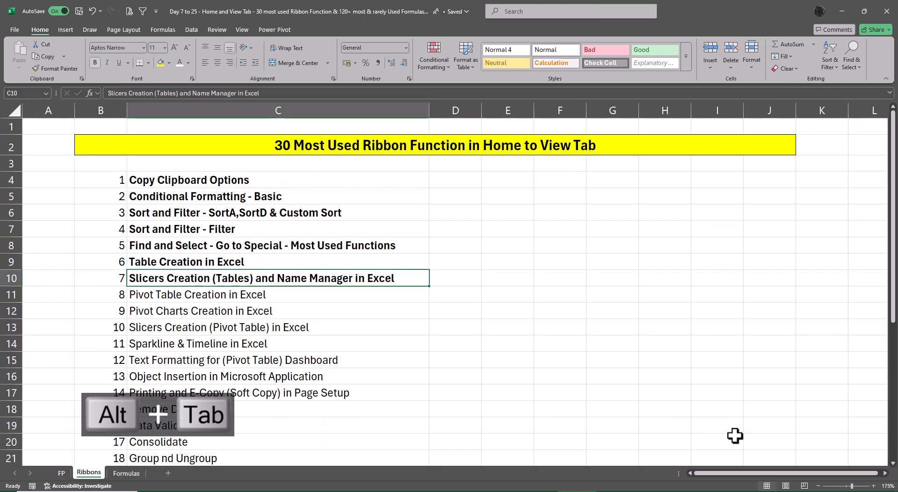
pyautogui.press('Down')
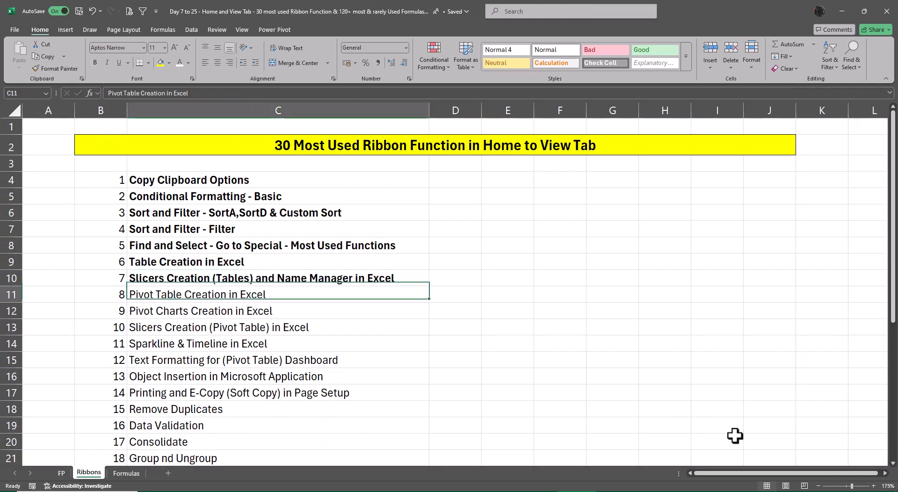
pyautogui.hotkey('shift', 'Down')
pyautogui.hotkey('shift', 'Down')
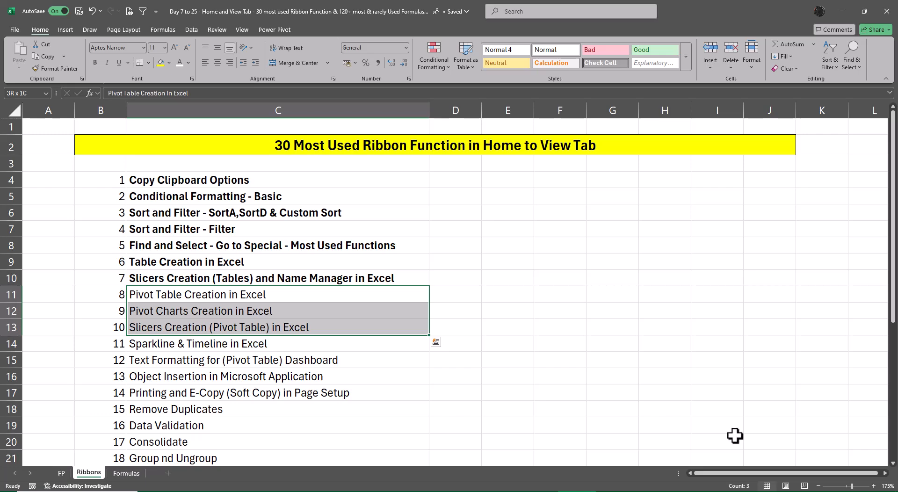
# Step: Bold the pivot table, pivot chart and pivot slicer topics in C11:C13
pyautogui.hotkey('ctrl', 'b')
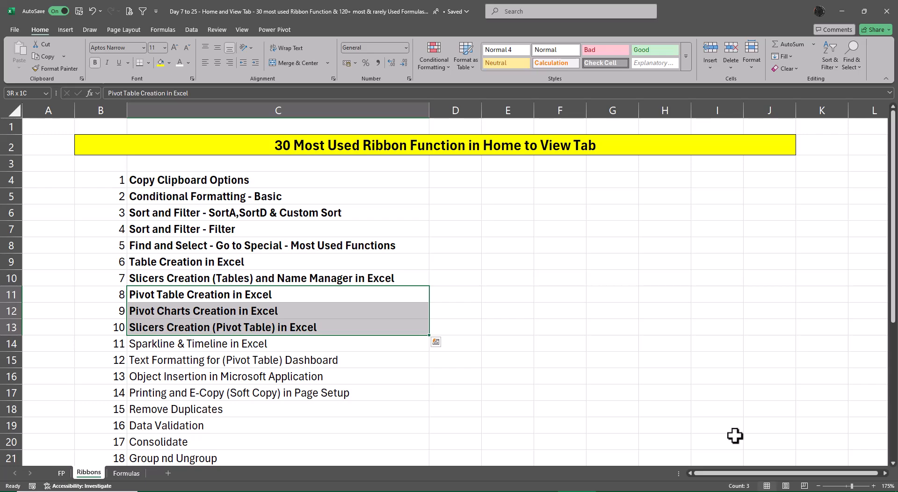
# Step: Review the Table and Slicers and TBL & Slicers w Name Manager sheets in SalesRawData.xlsx, and return to the Day 7 to 25 workbook's topic list
pyautogui.hotkey('alt', 'Tab')
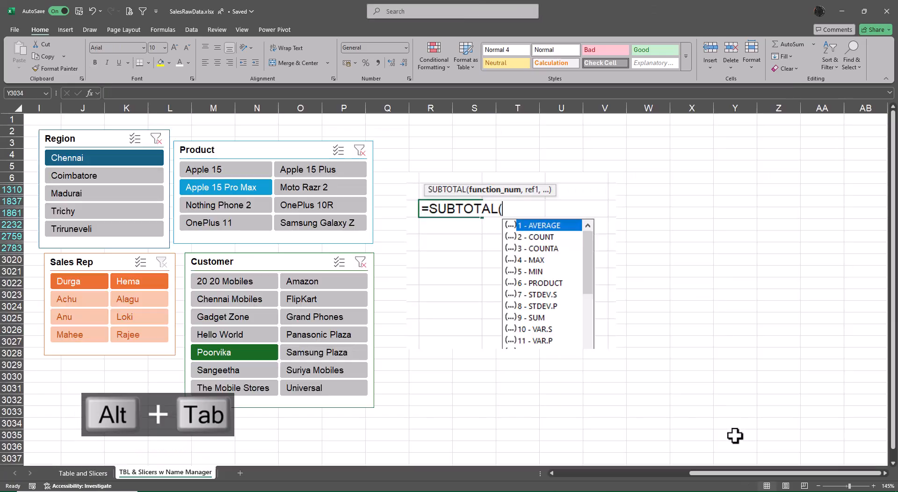
pyautogui.hotkey('ctrl', 'Left')
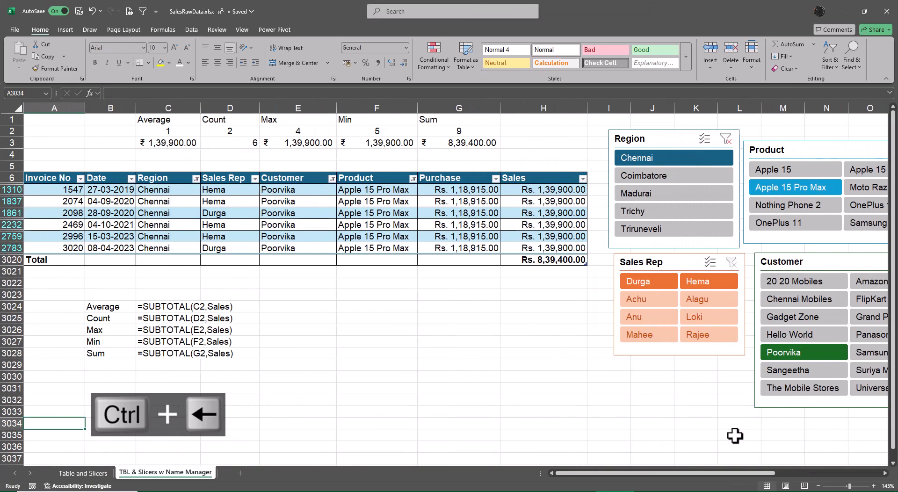
pyautogui.hotkey('ctrl', 'pageup')
pyautogui.hotkey('ctrl', 'Up')
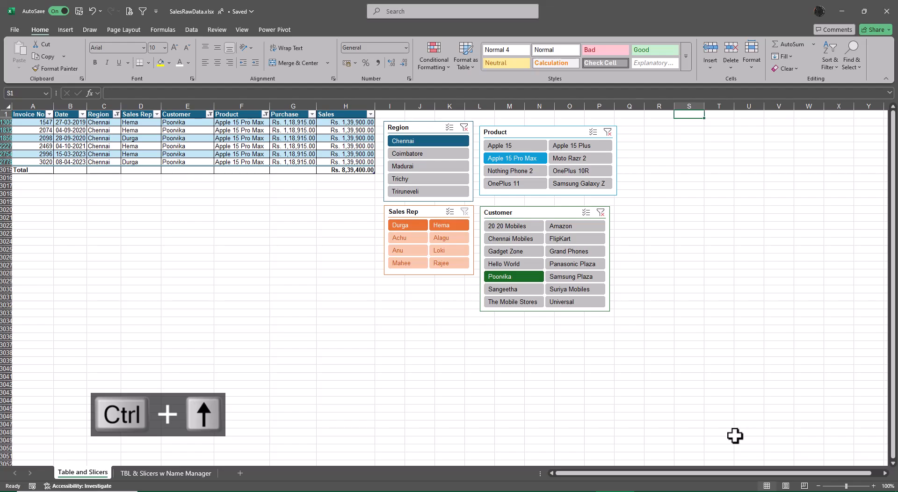
pyautogui.hotkey('ctrl', 'pagedown')
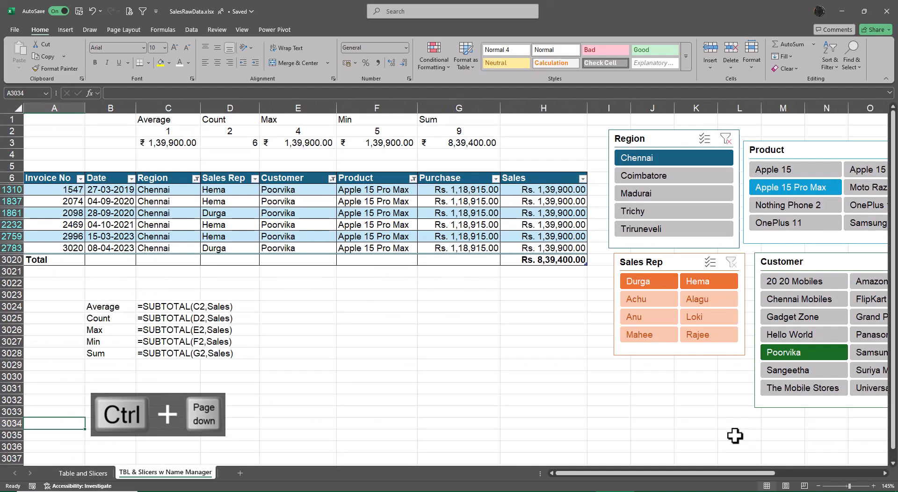
pyautogui.hotkey('ctrl', 'pageup')
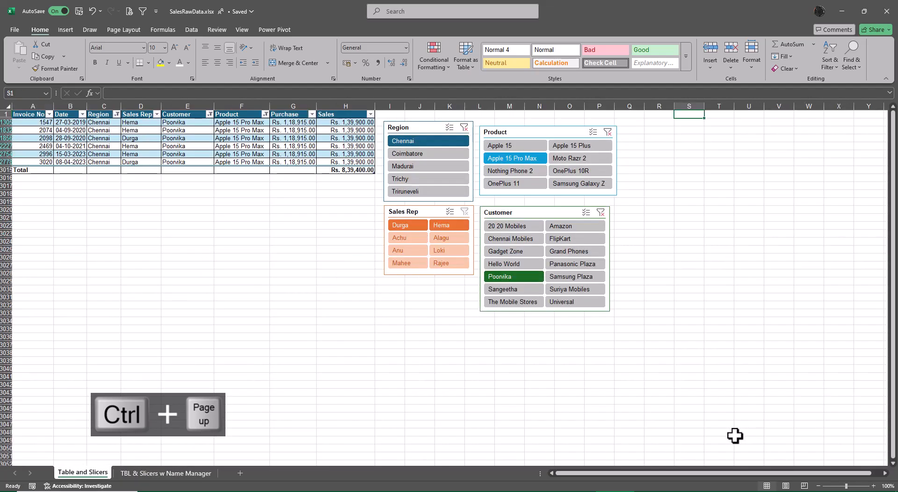
pyautogui.hotkey('ctrl', 'pagedown')
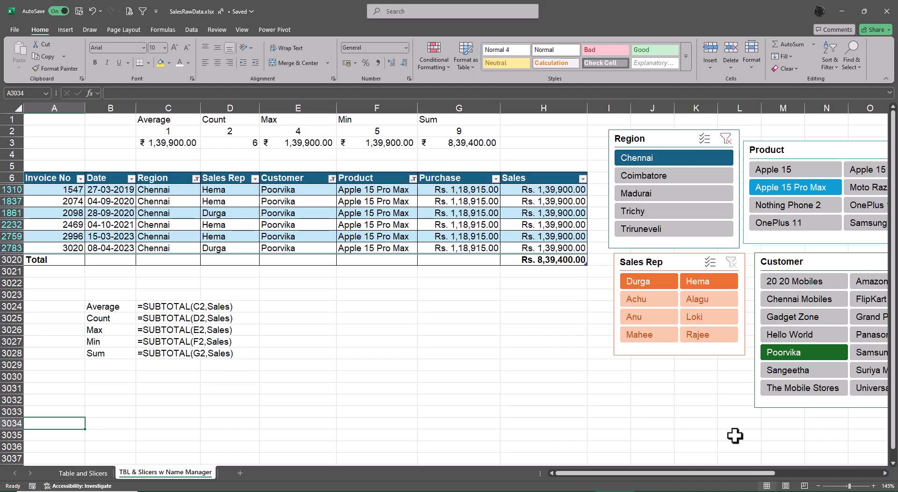
pyautogui.hotkey('alt', 'Tab')
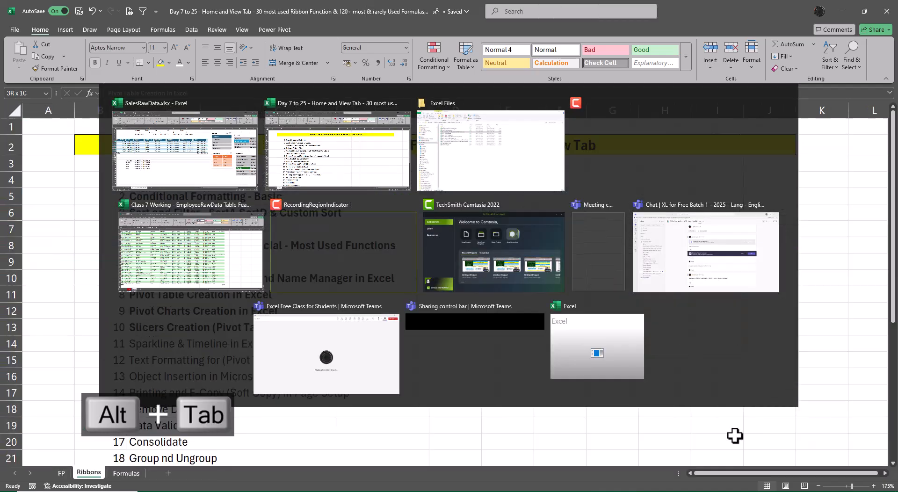
pyautogui.hotkey('ctrl', 'pageup')
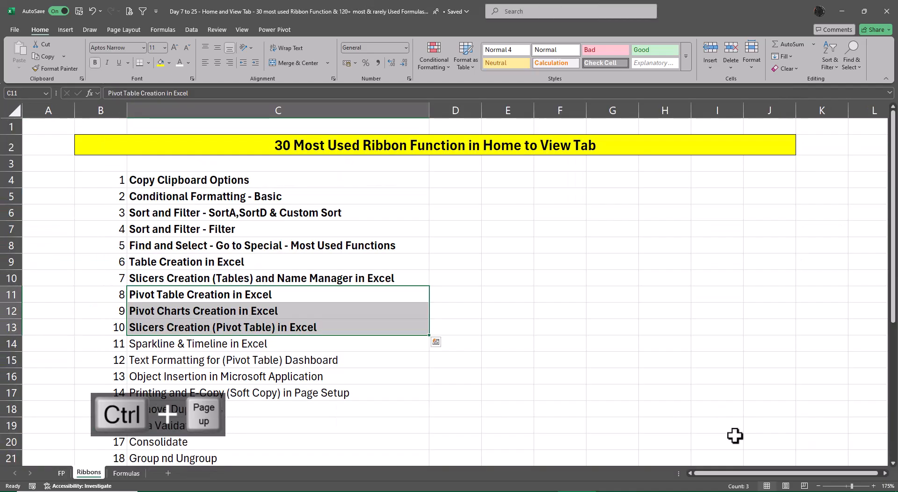